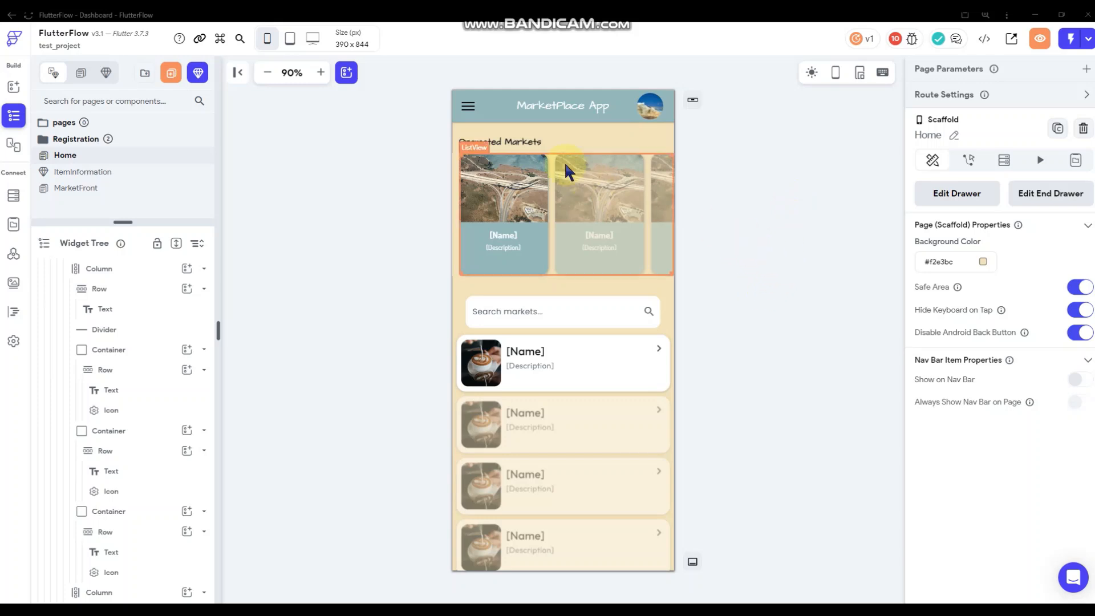
Preview the page's end drawer, then open the Promoted Markets list's backend query.
left_click(1018, 195)
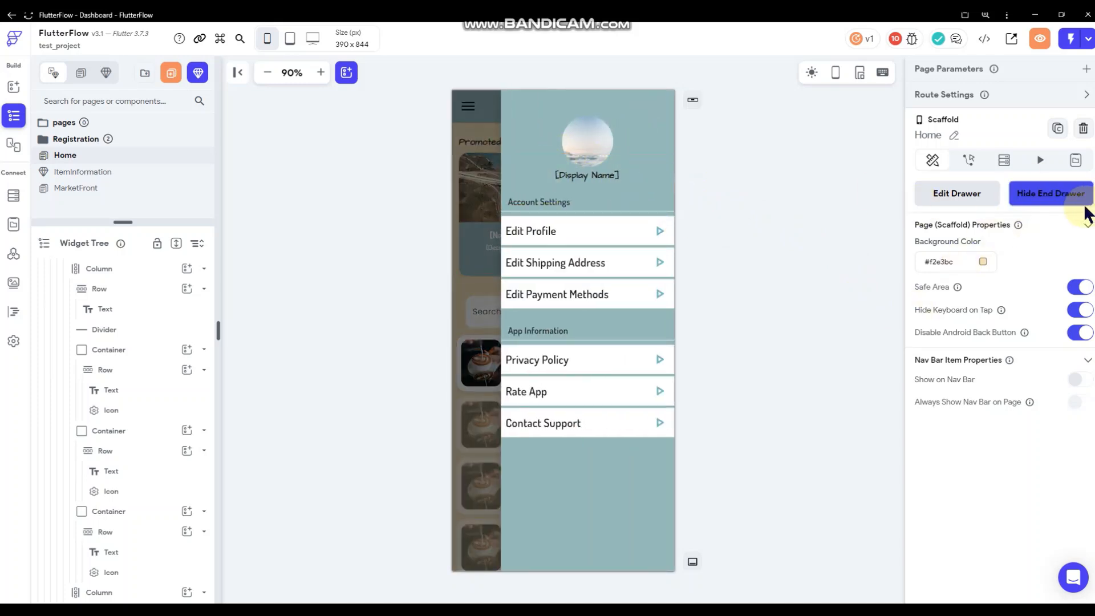
left_click(1033, 200)
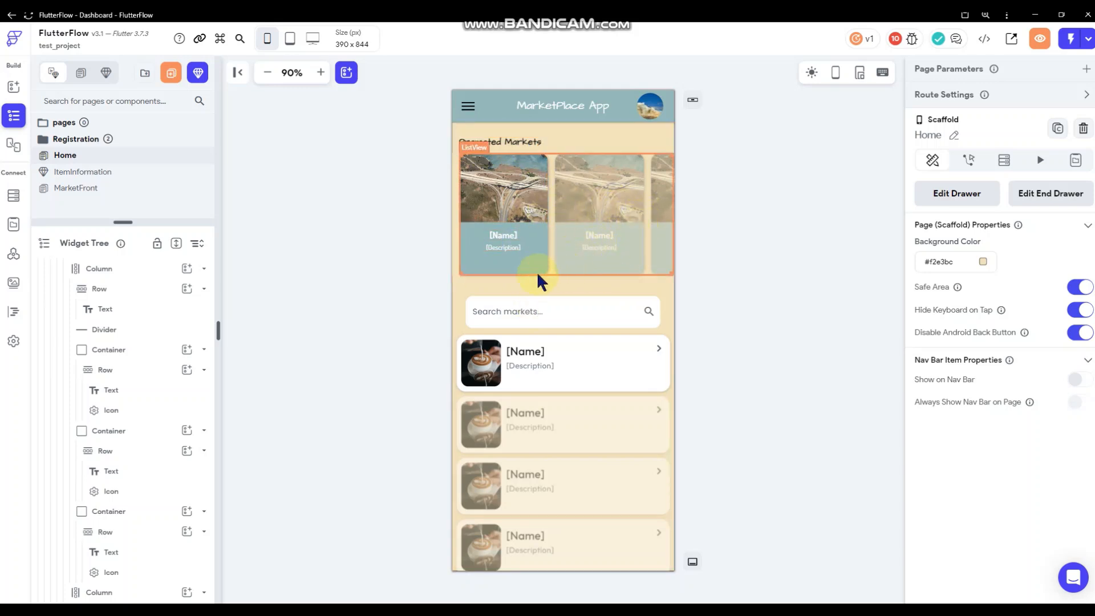
left_click(637, 262)
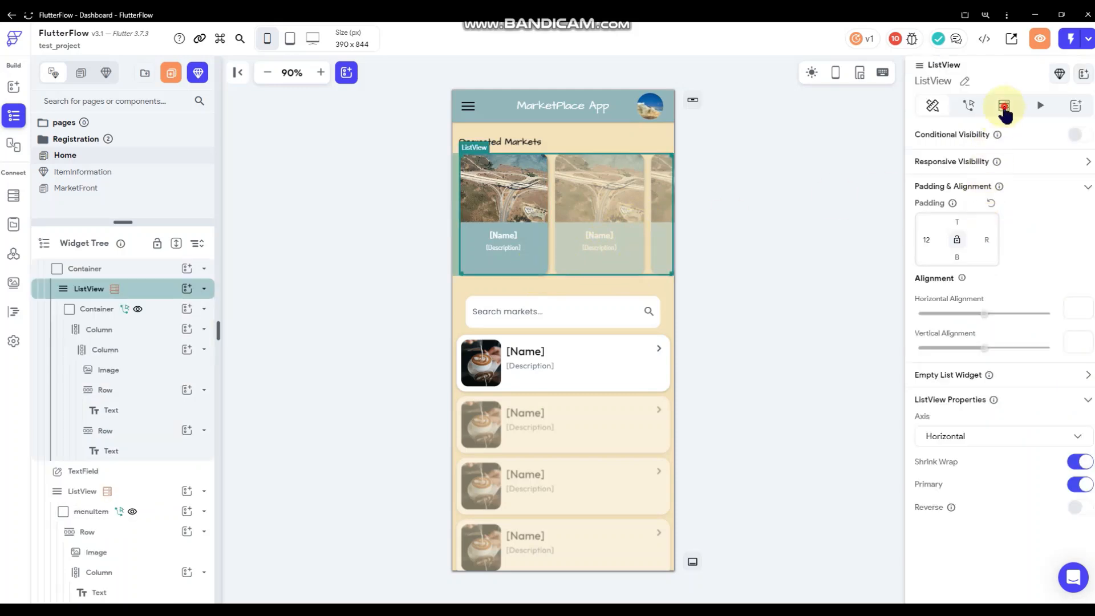
left_click(1004, 106)
left_click(969, 138)
Review the backend query's first filter condition and close the query window.
scroll(807, 308, "down", 2)
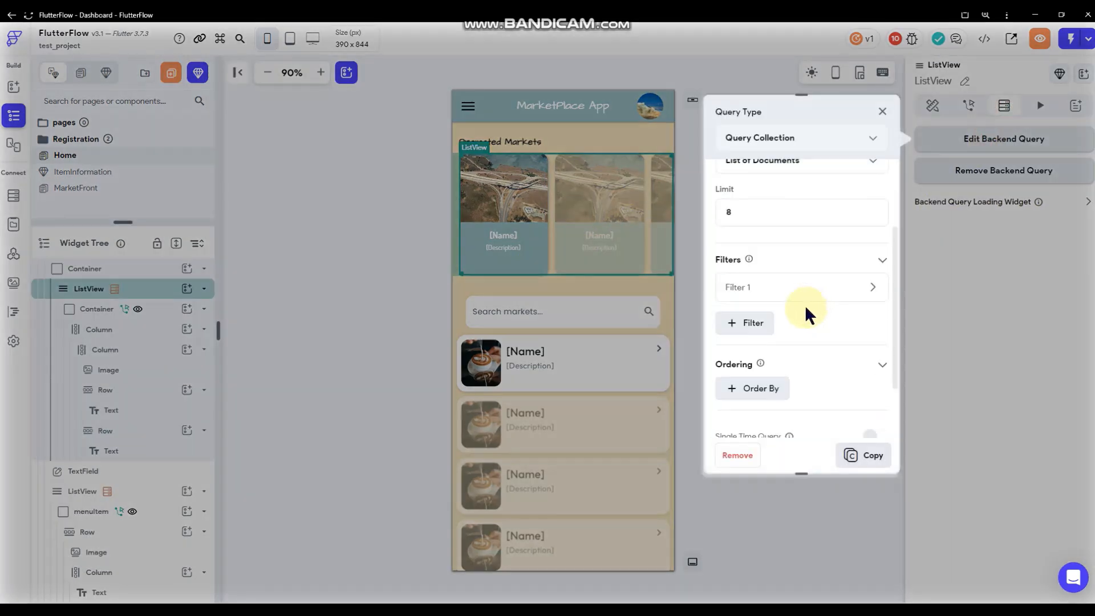
left_click(789, 286)
scroll(813, 314, "down", 3)
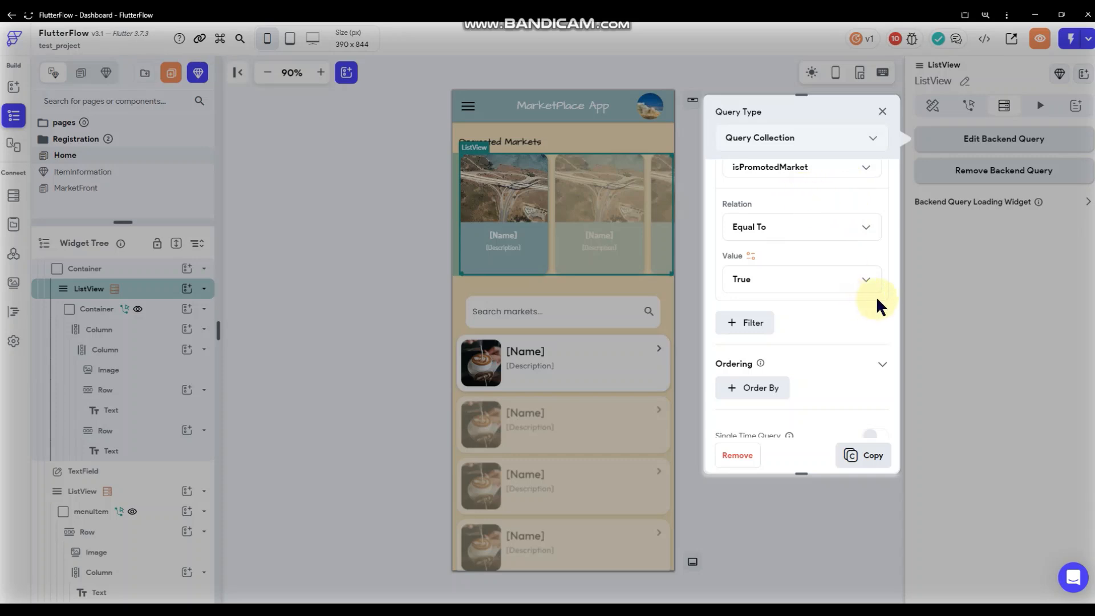
scroll(824, 345, "up", 2)
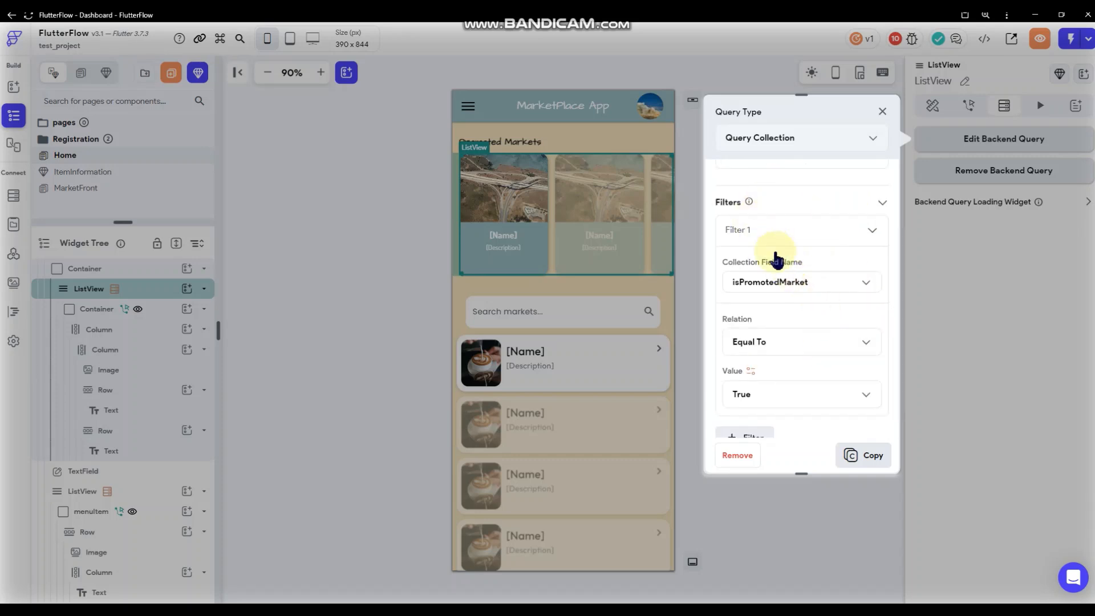
scroll(775, 253, "up", 3)
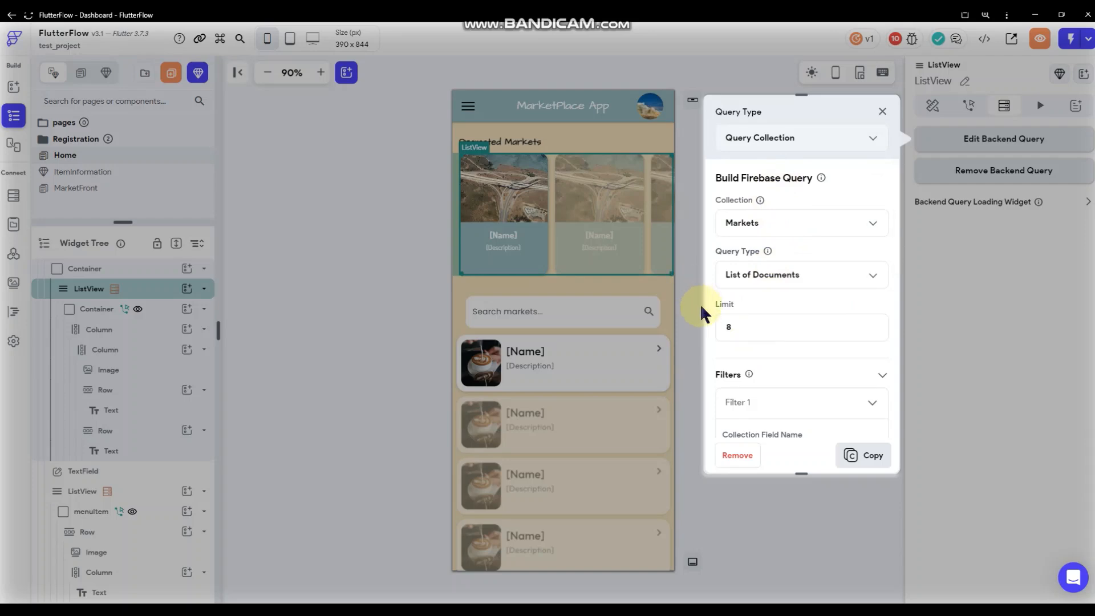
scroll(758, 320, "down", 2)
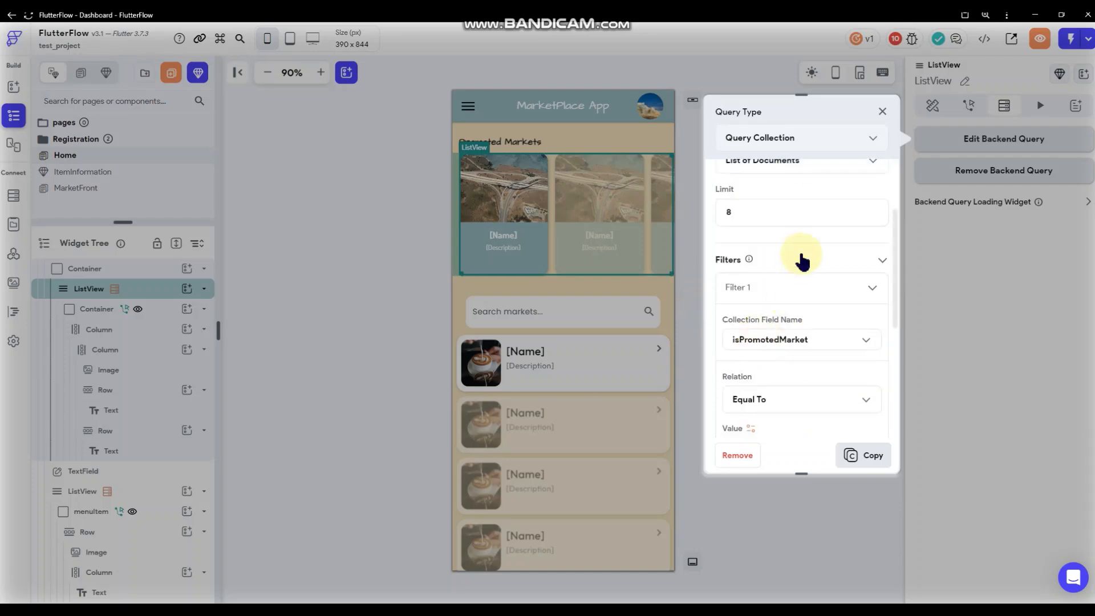
left_click(699, 280)
left_click(699, 280)
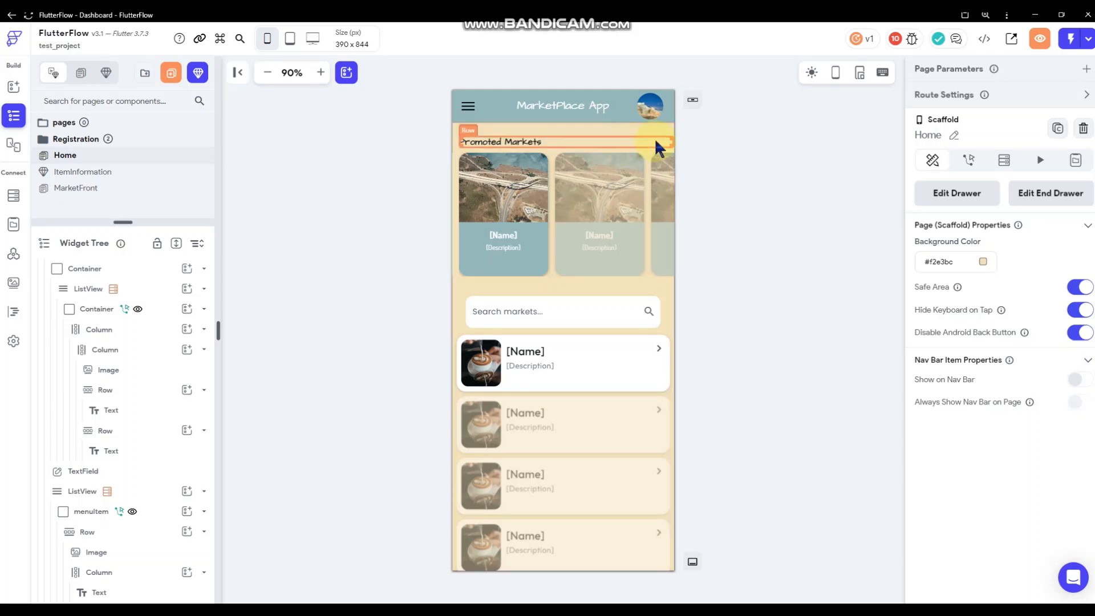
Raise the Promoted Markets heading row's top padding from 24 to 55.
left_click(611, 139)
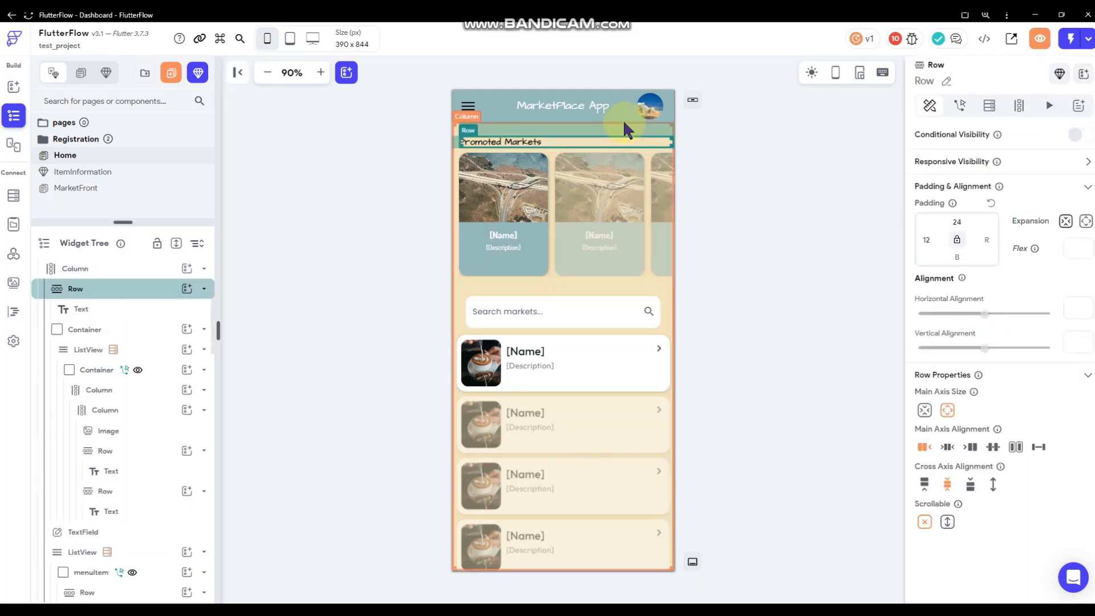
double_click(964, 222)
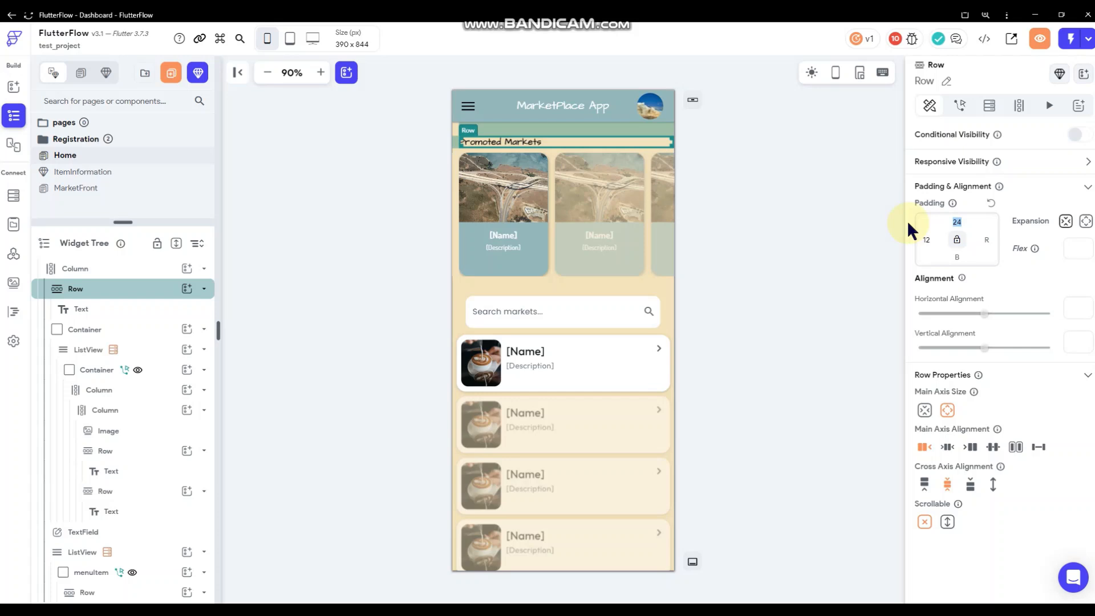
type("55")
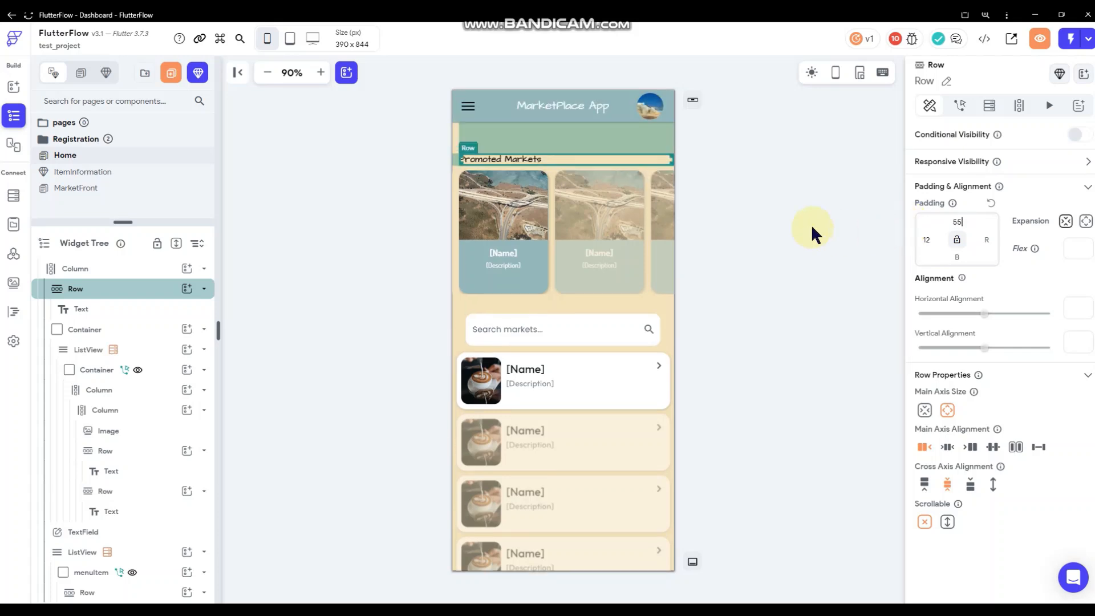
left_click(811, 224)
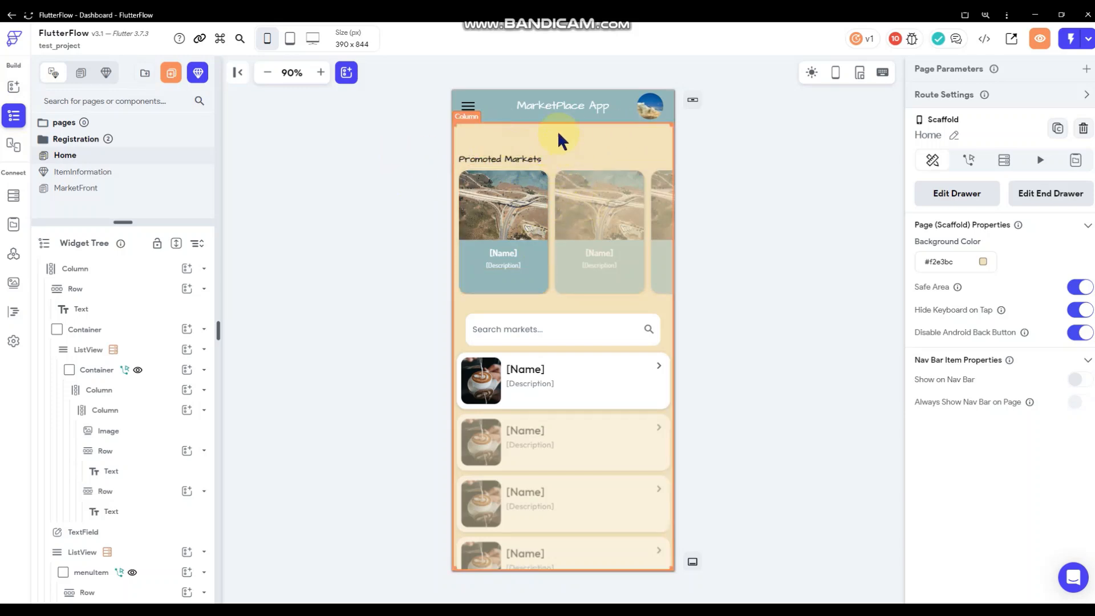
left_click(14, 86)
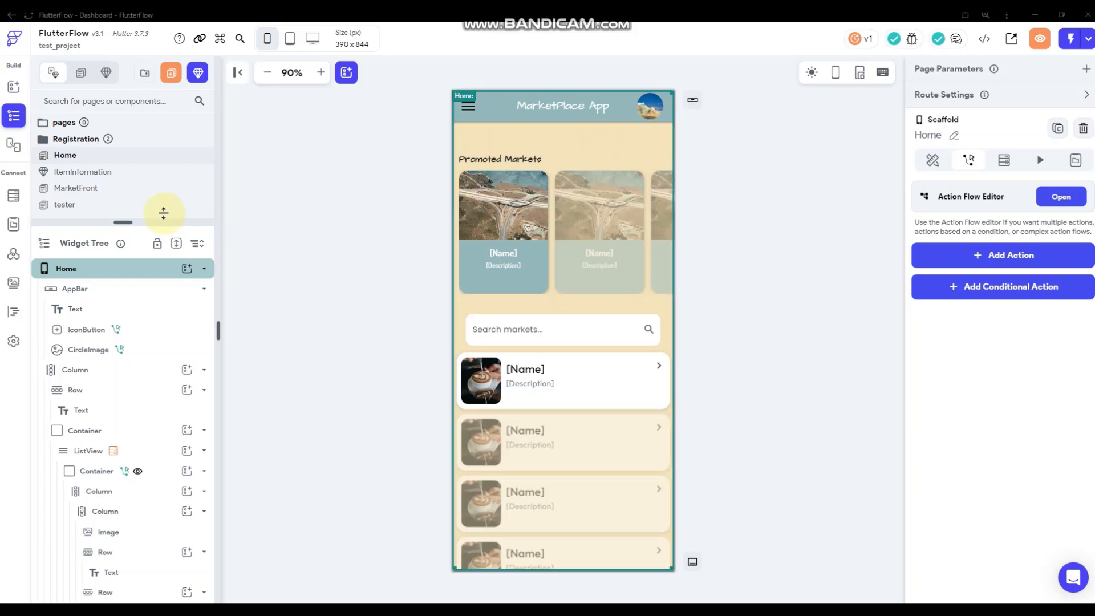
Bring up the Widget Palette and scroll through its widget categories.
left_click(13, 88)
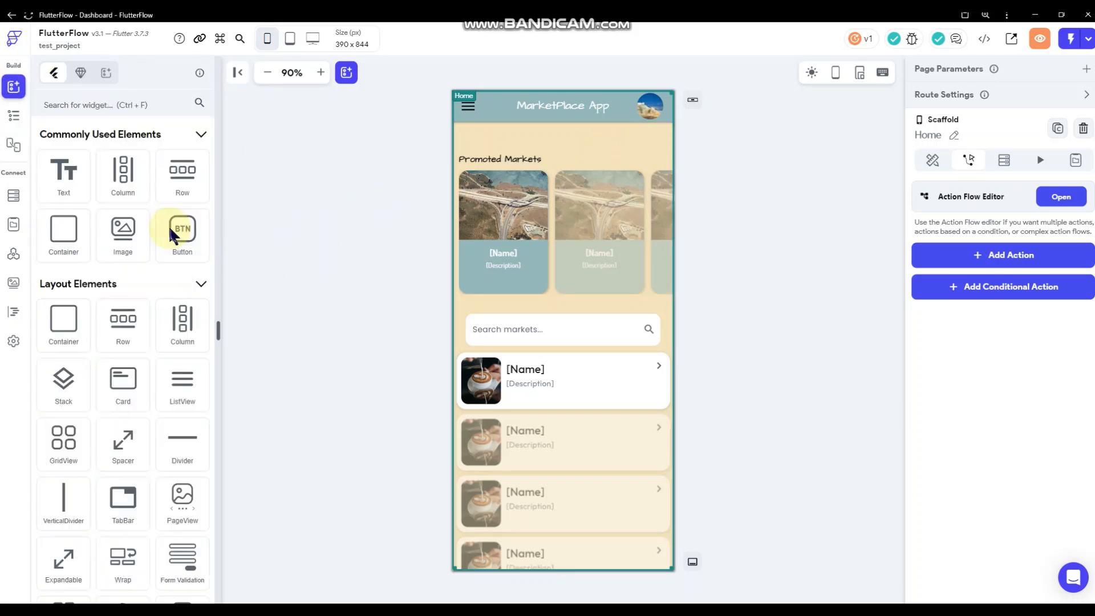
scroll(157, 228, "down", 15)
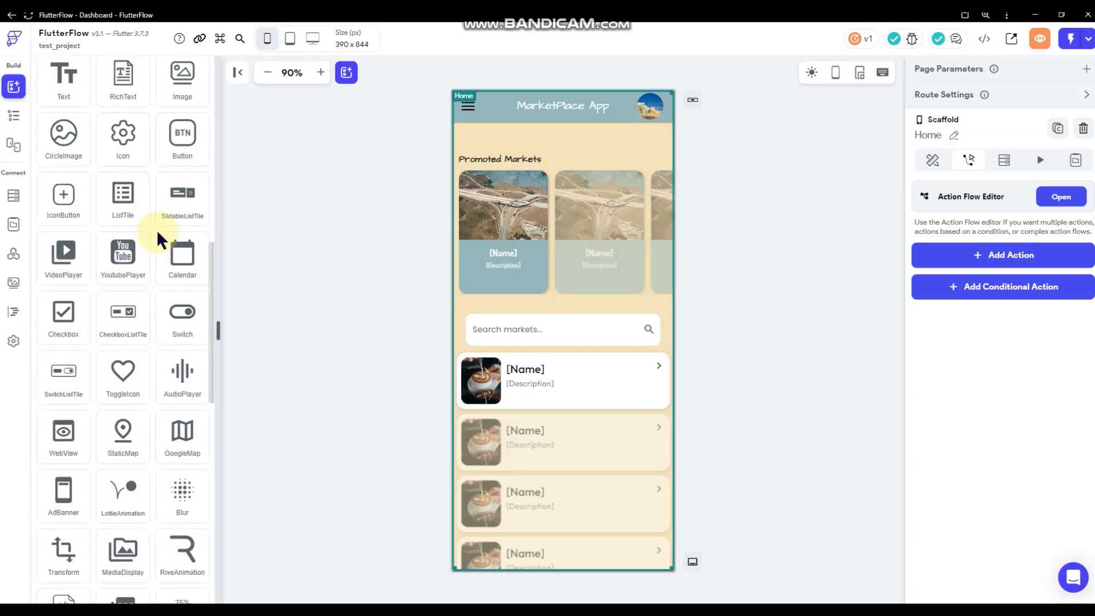
scroll(156, 229, "down", 7)
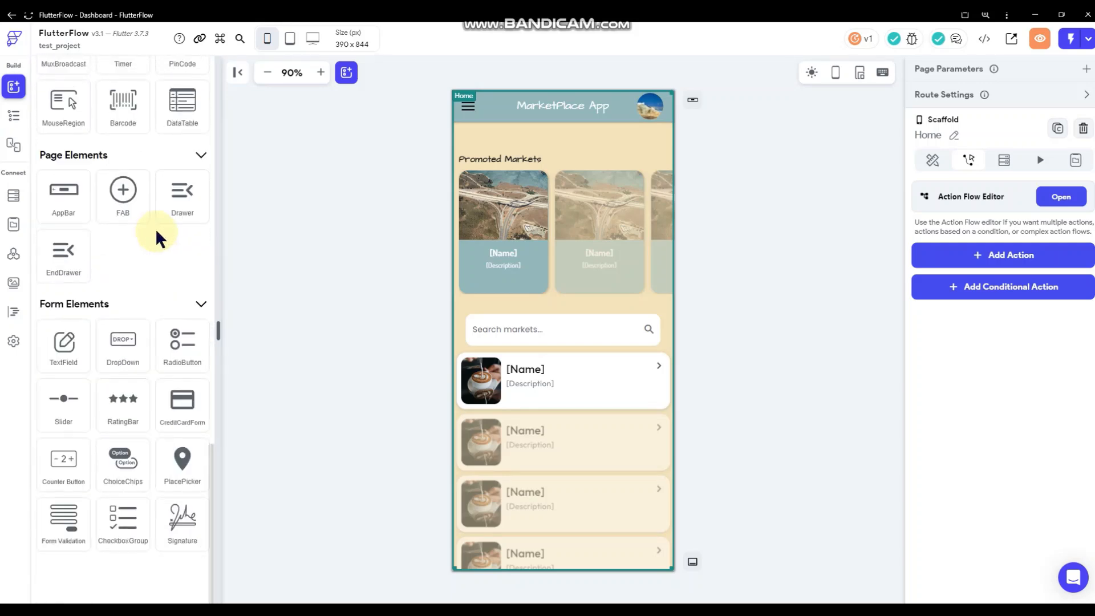
scroll(155, 228, "up", 7)
scroll(155, 228, "up", 15)
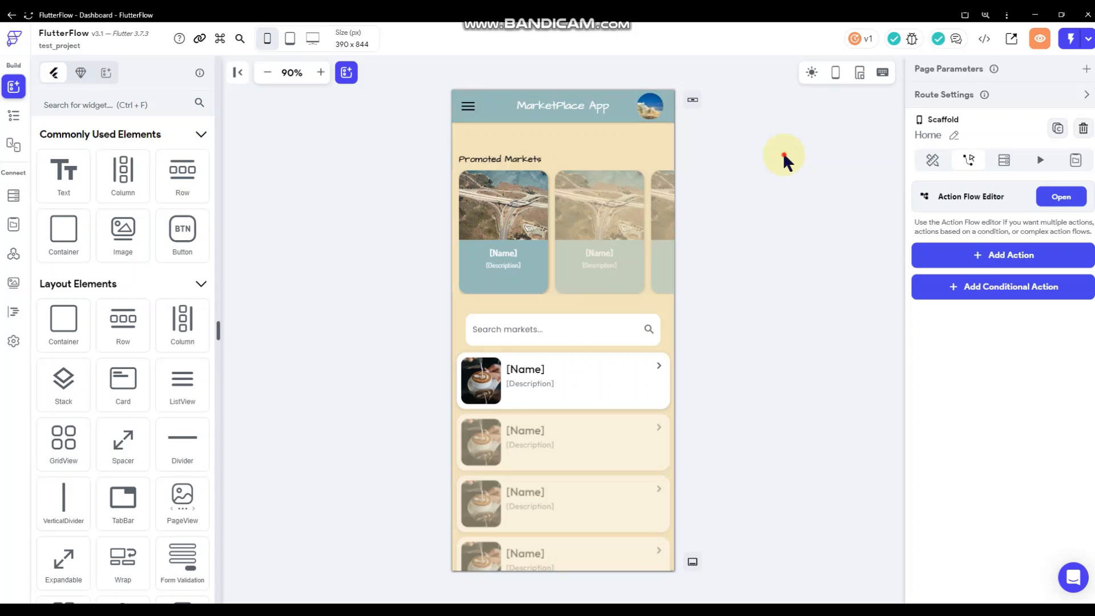
left_click(1072, 201)
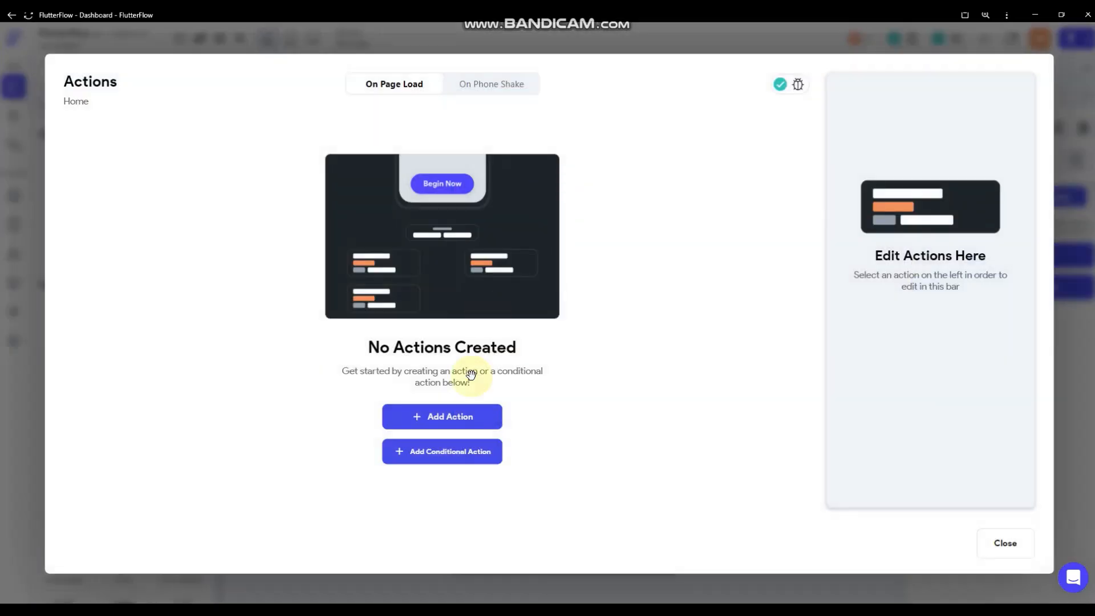
left_click(464, 417)
scroll(952, 354, "down", 8)
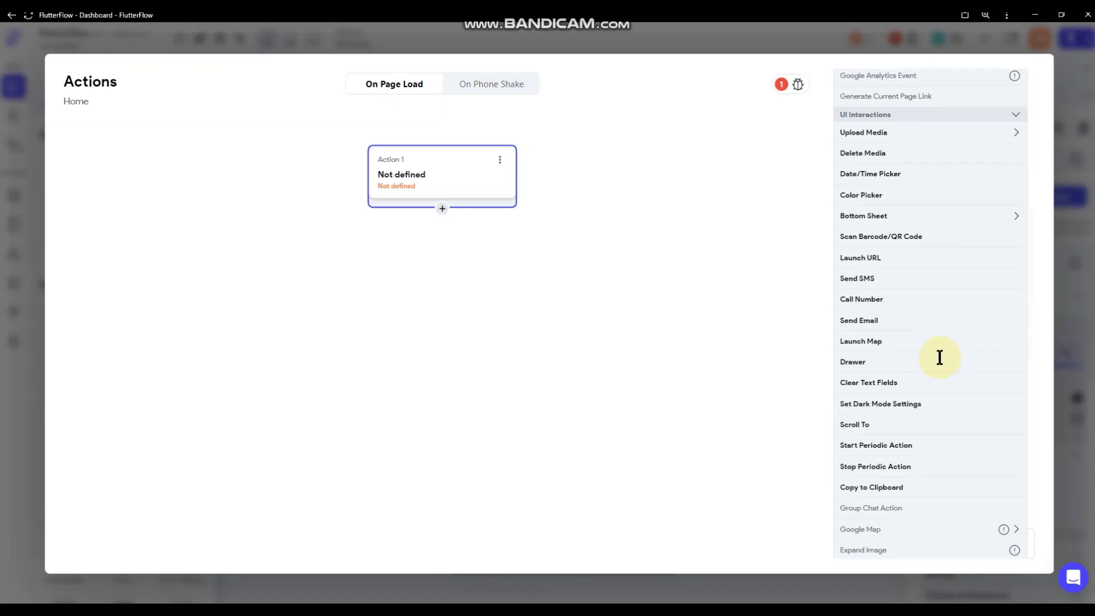
left_click(856, 424)
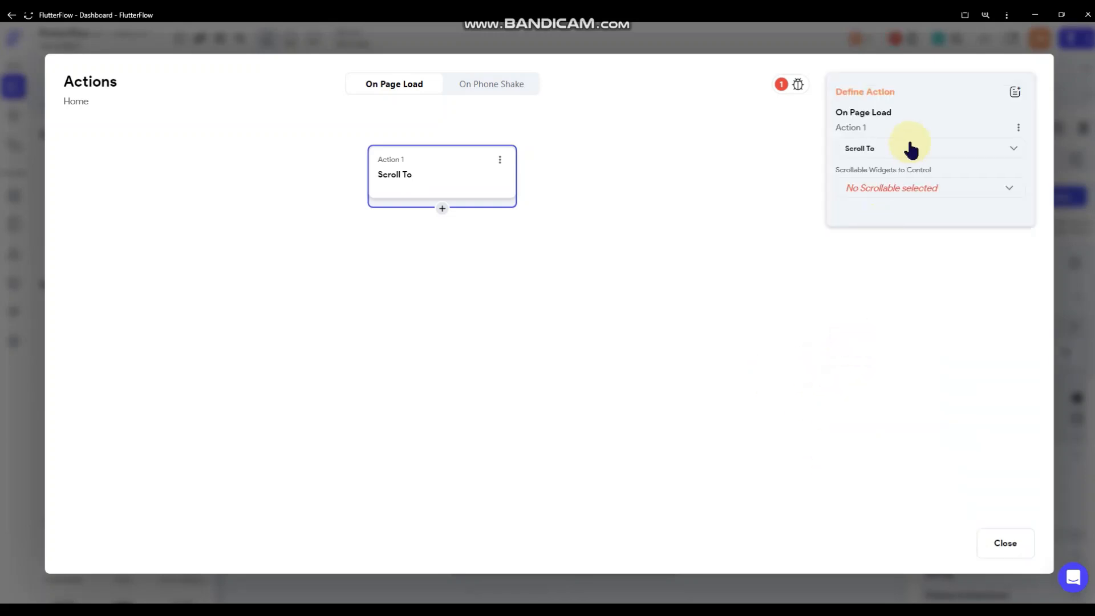
left_click(913, 190)
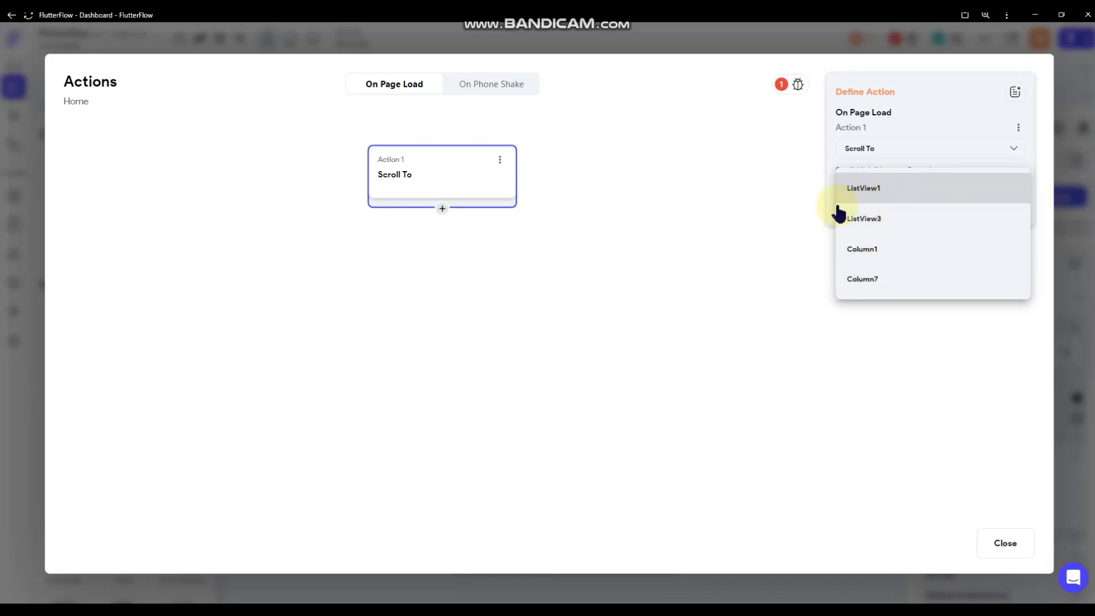
left_click(756, 192)
left_click(901, 189)
left_click(894, 189)
left_click(874, 231)
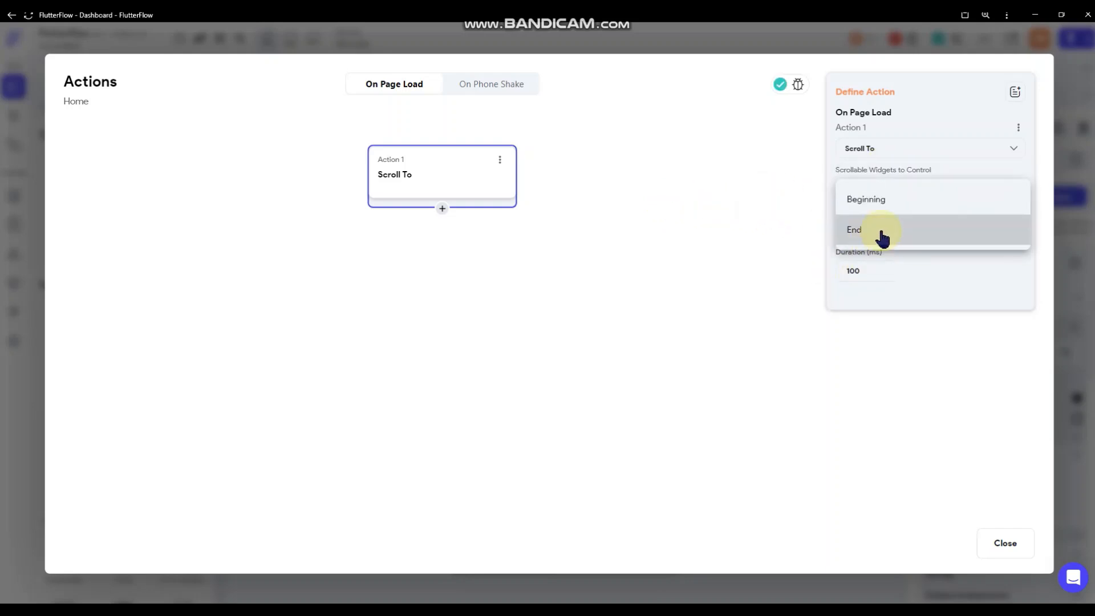
left_click(880, 232)
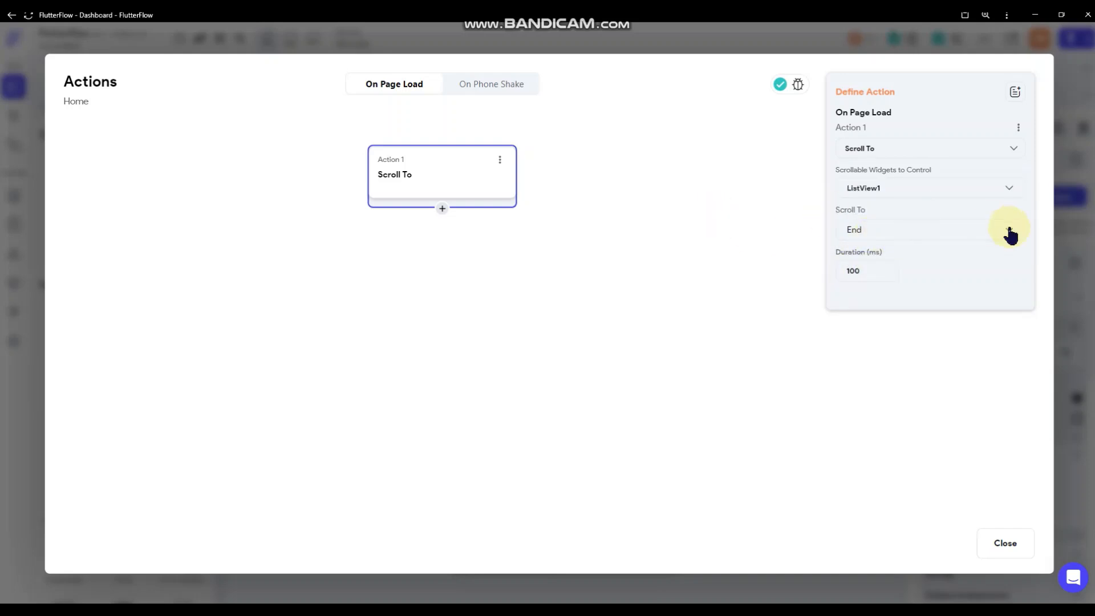
left_click(873, 272)
left_click(859, 242)
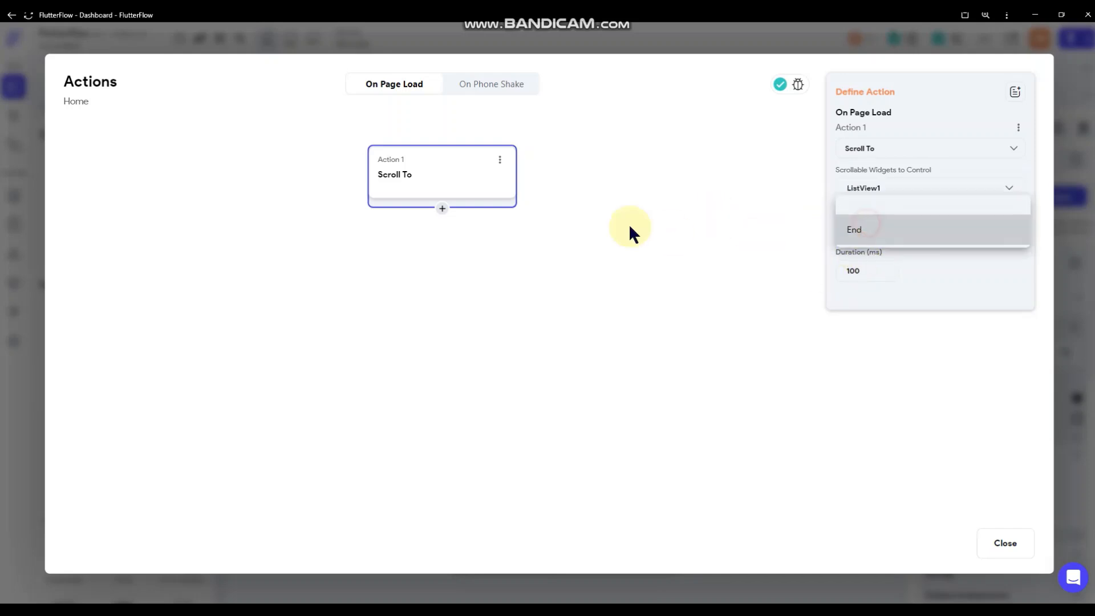
left_click(497, 208)
left_click(441, 209)
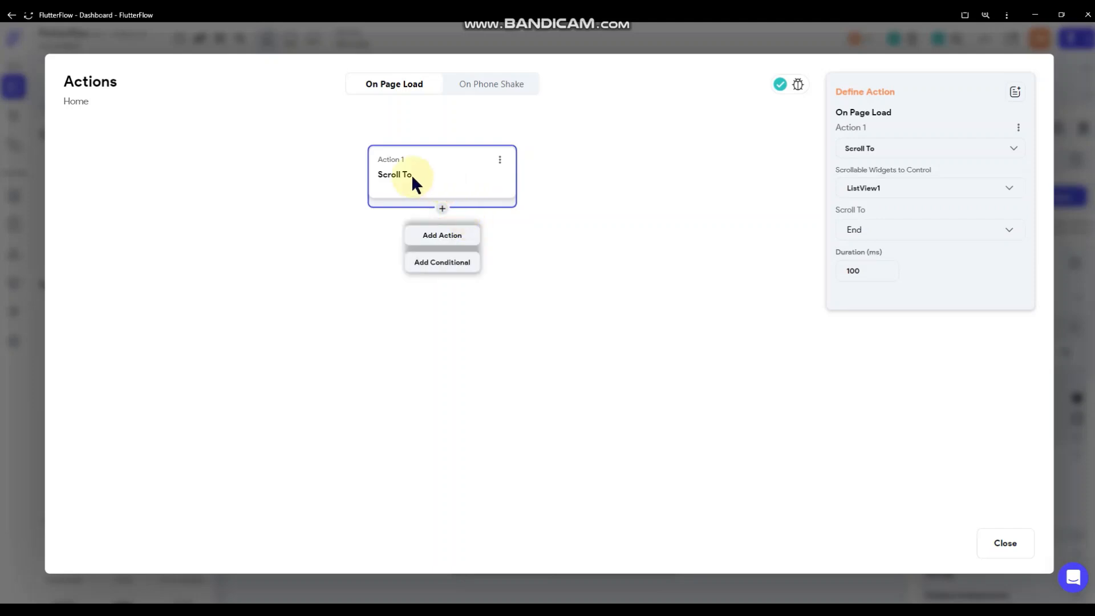
left_click(901, 231)
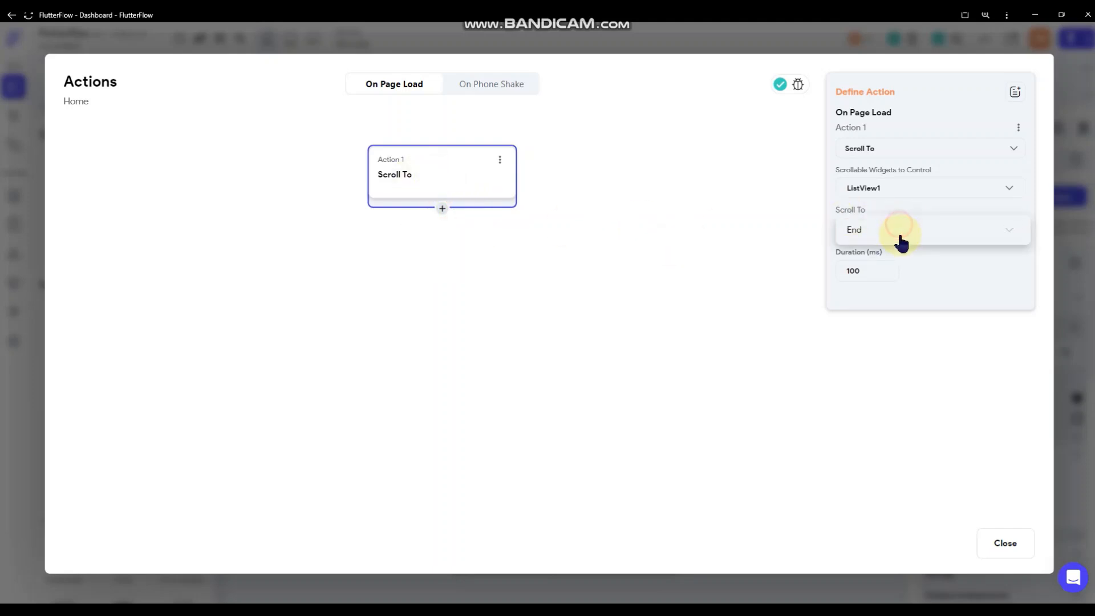
left_click(897, 199)
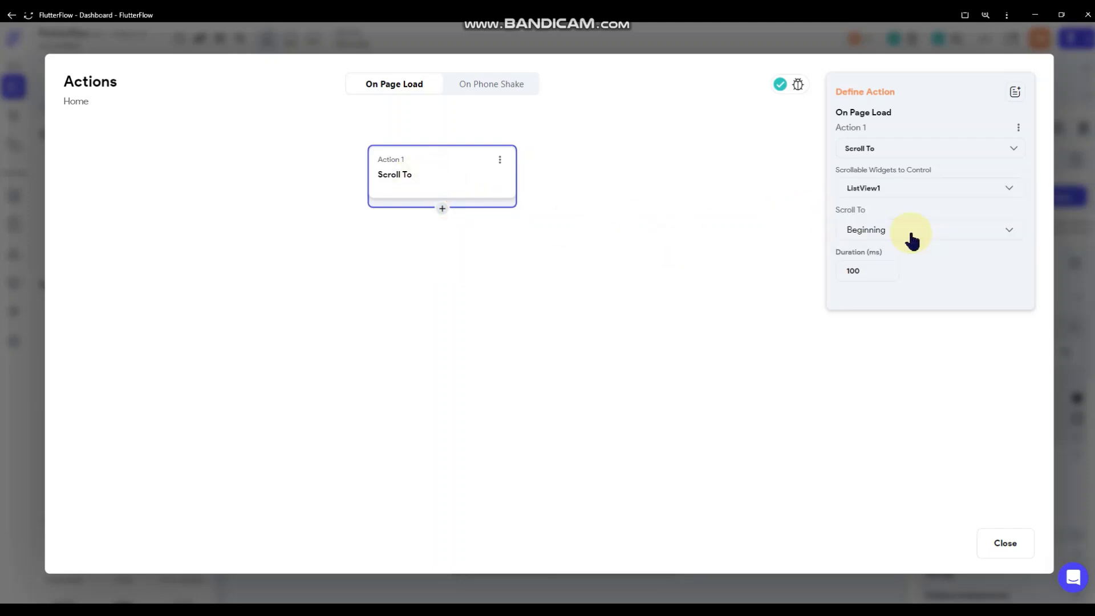
left_click(500, 160)
left_click(472, 215)
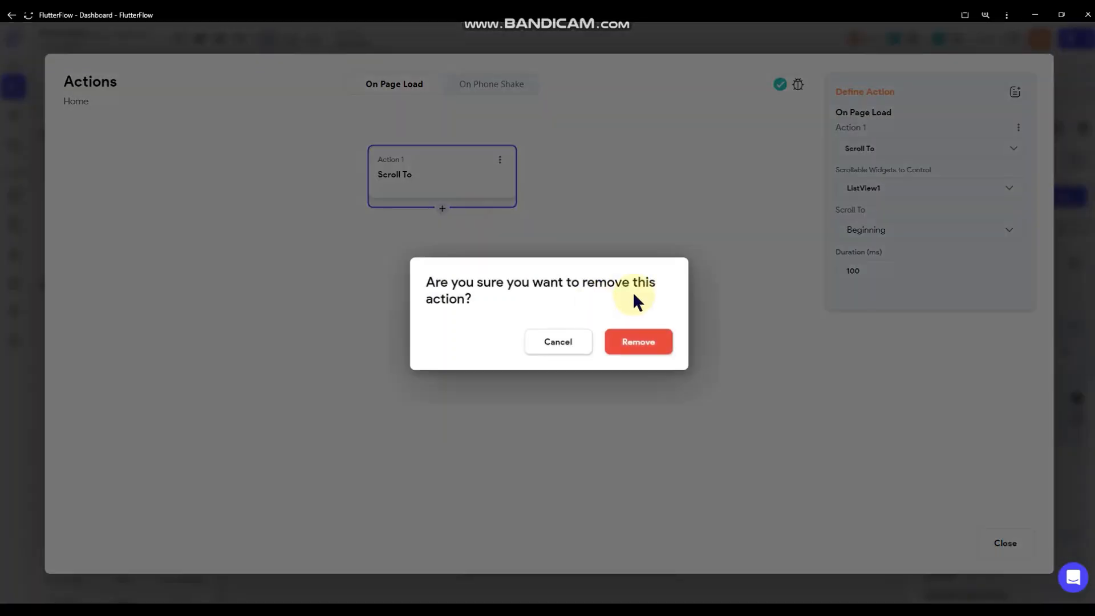
left_click(640, 342)
left_click(1076, 241)
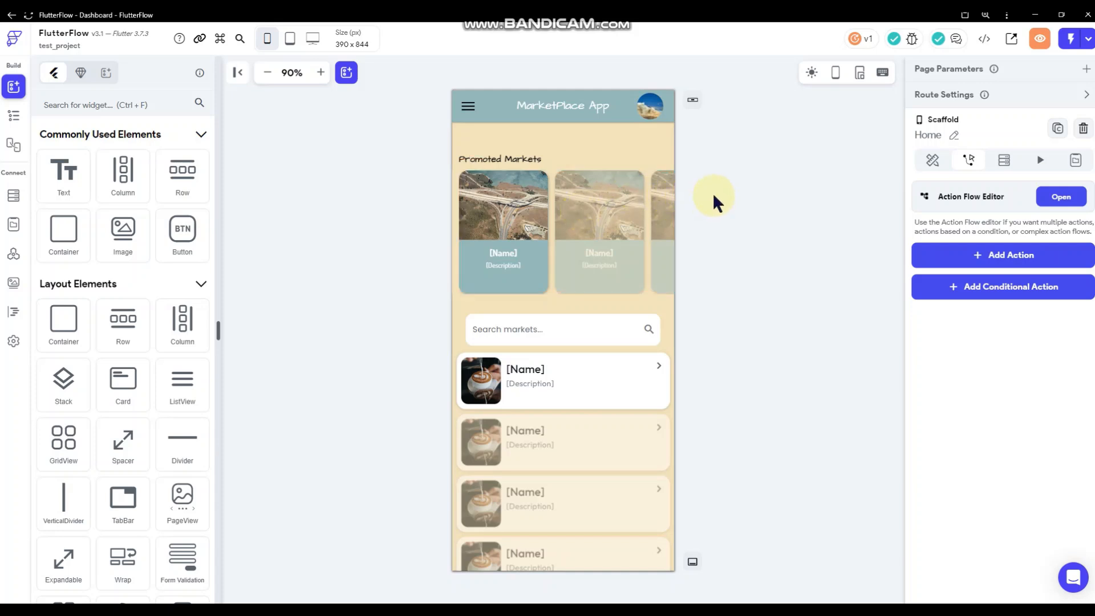
Check the Home scaffold's Animations and Actions, then return to its Properties.
left_click(787, 188)
left_click(1049, 155)
left_click(796, 179)
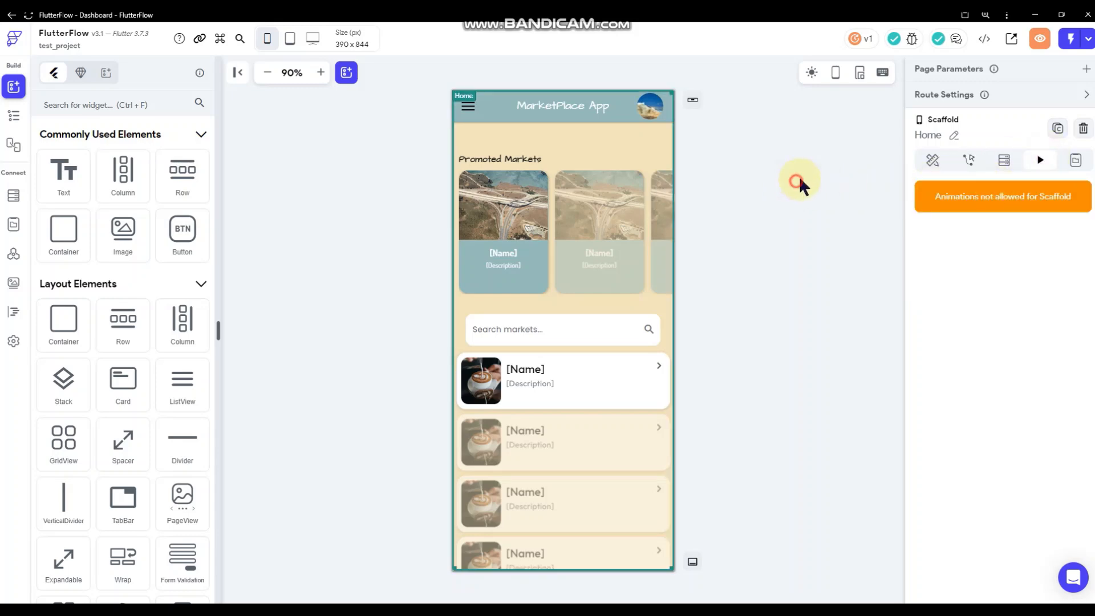
left_click(932, 161)
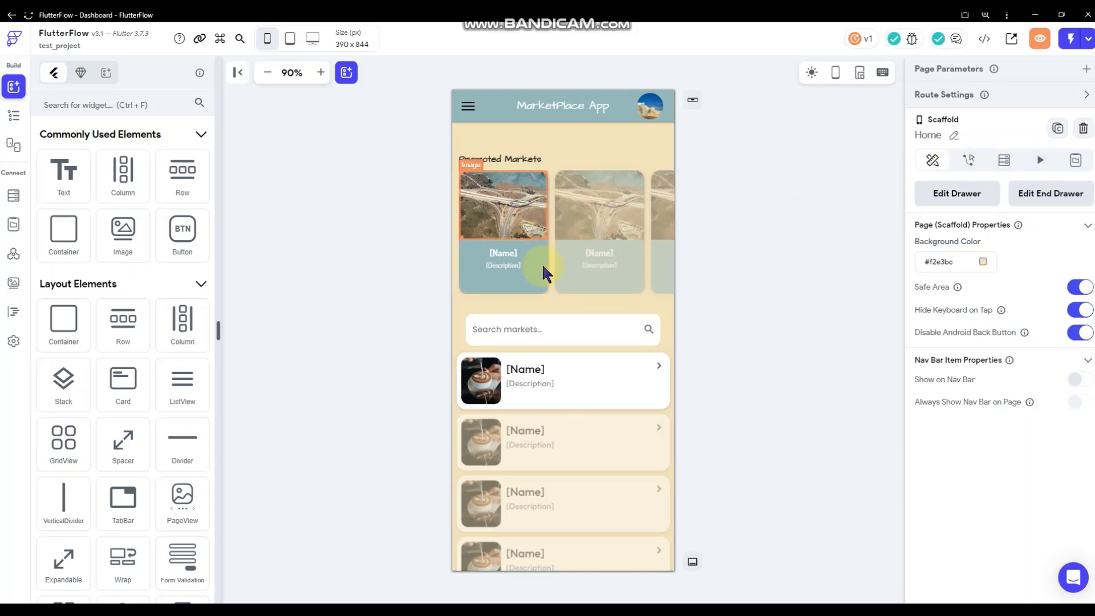
left_click(969, 161)
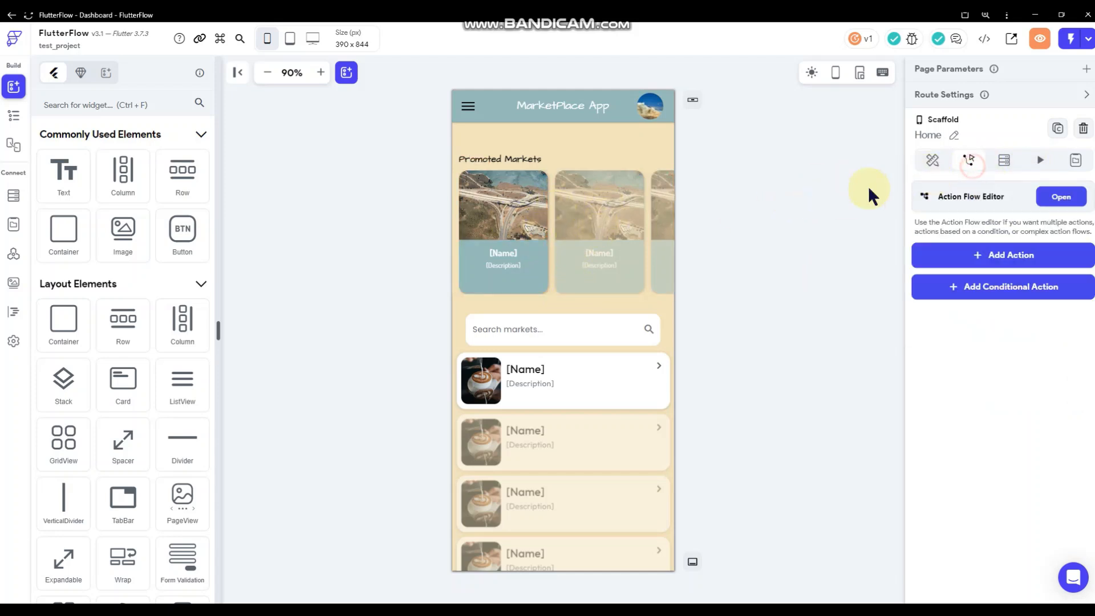
left_click(799, 182)
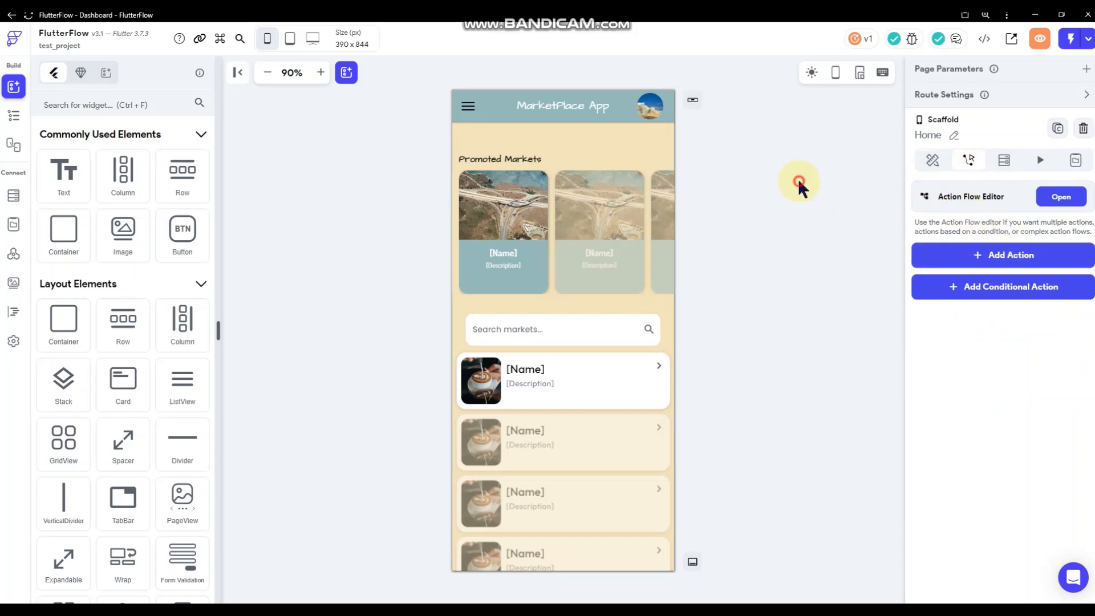
left_click(935, 162)
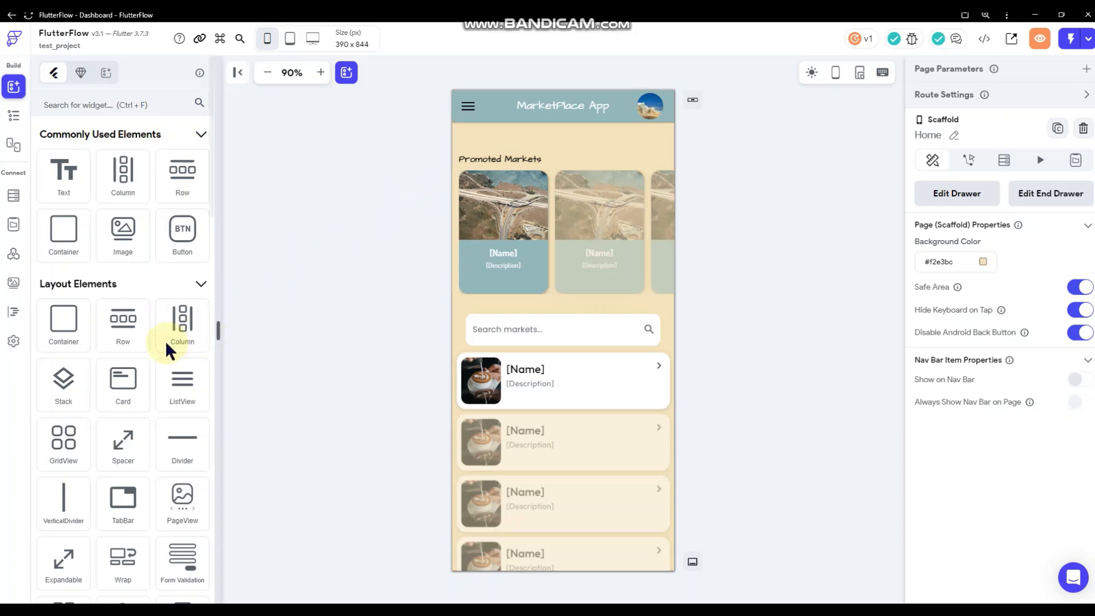
Drag a Container from the palette to the top of the Home page column.
scroll(166, 341, "down", 5)
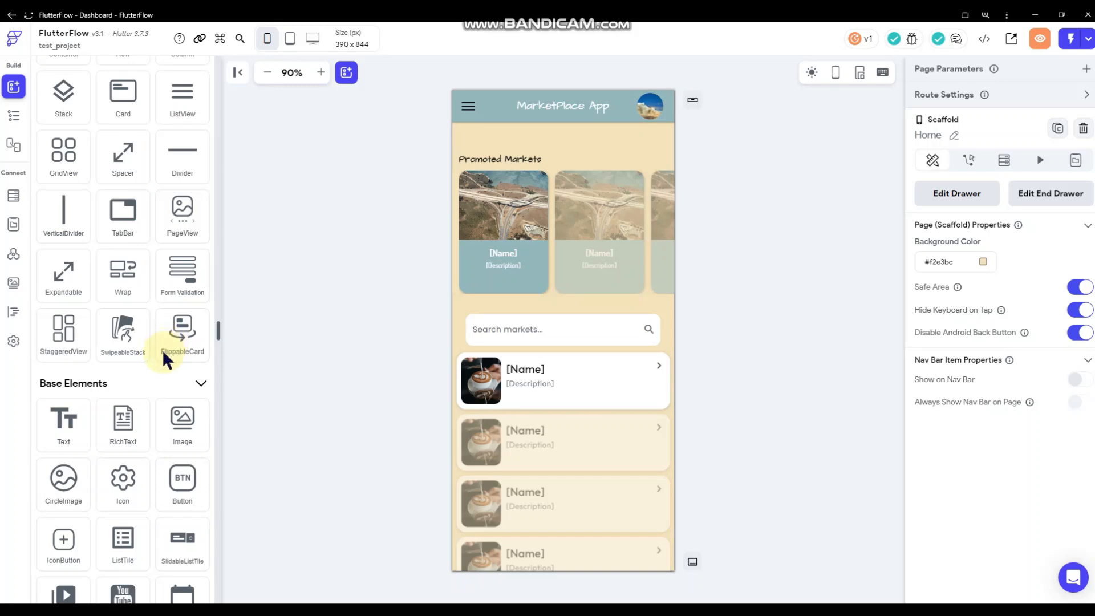
scroll(162, 350, "up", 2)
scroll(162, 350, "down", 6)
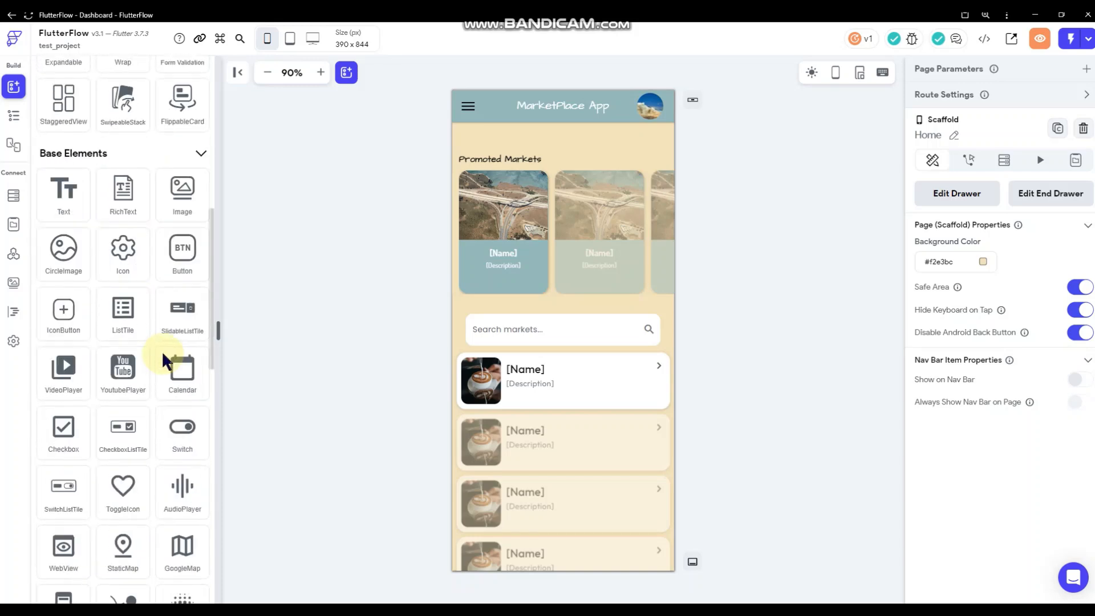
scroll(162, 350, "down", 2)
scroll(160, 310, "up", 10)
scroll(157, 228, "up", 2)
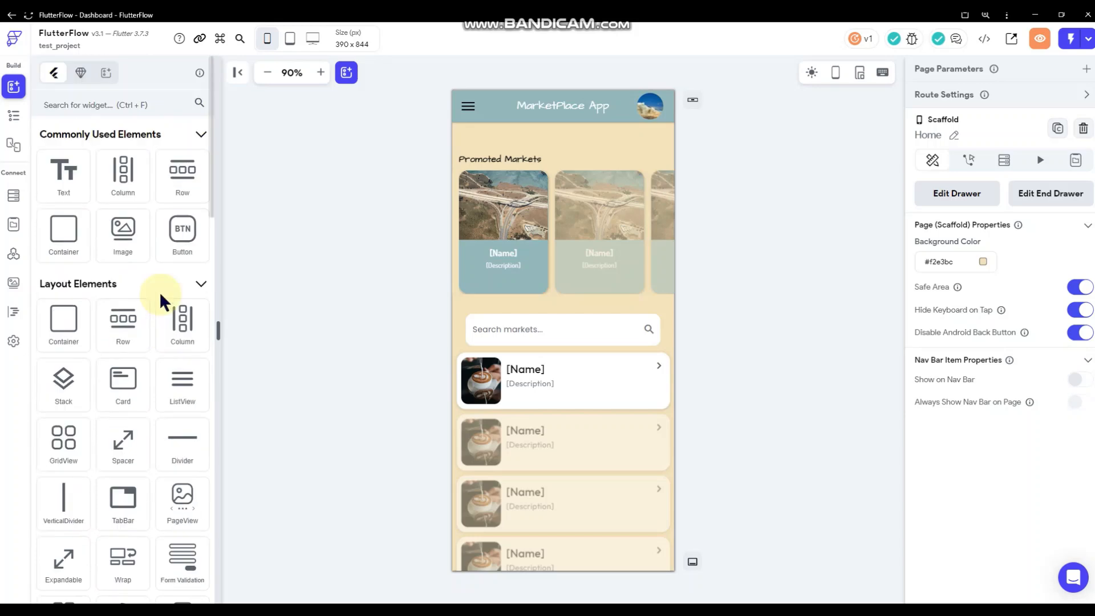
left_click(142, 104)
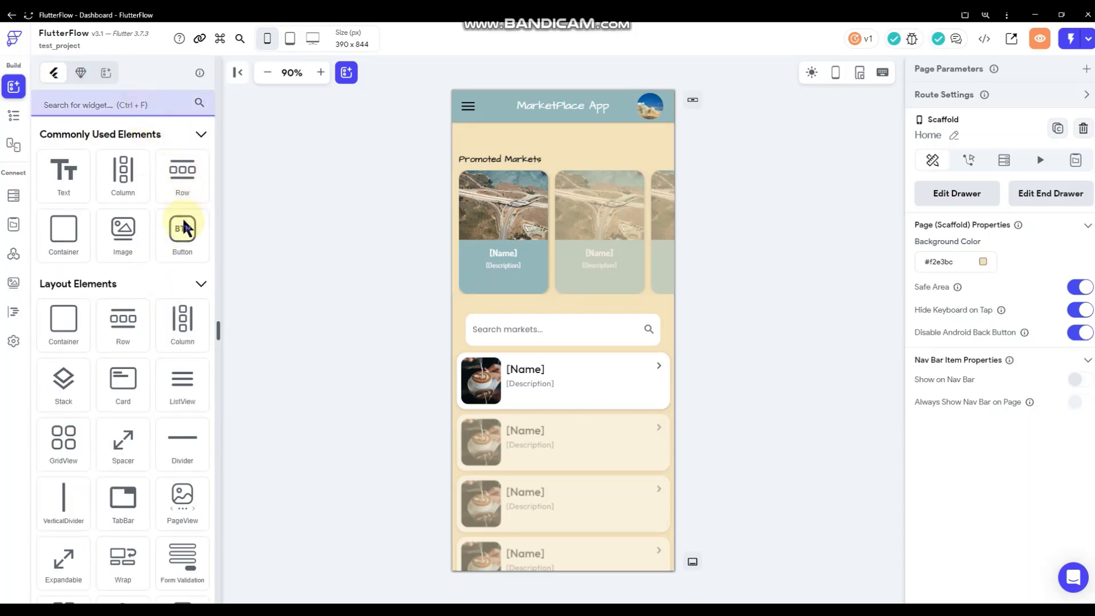
left_click_drag(57, 228, 529, 138)
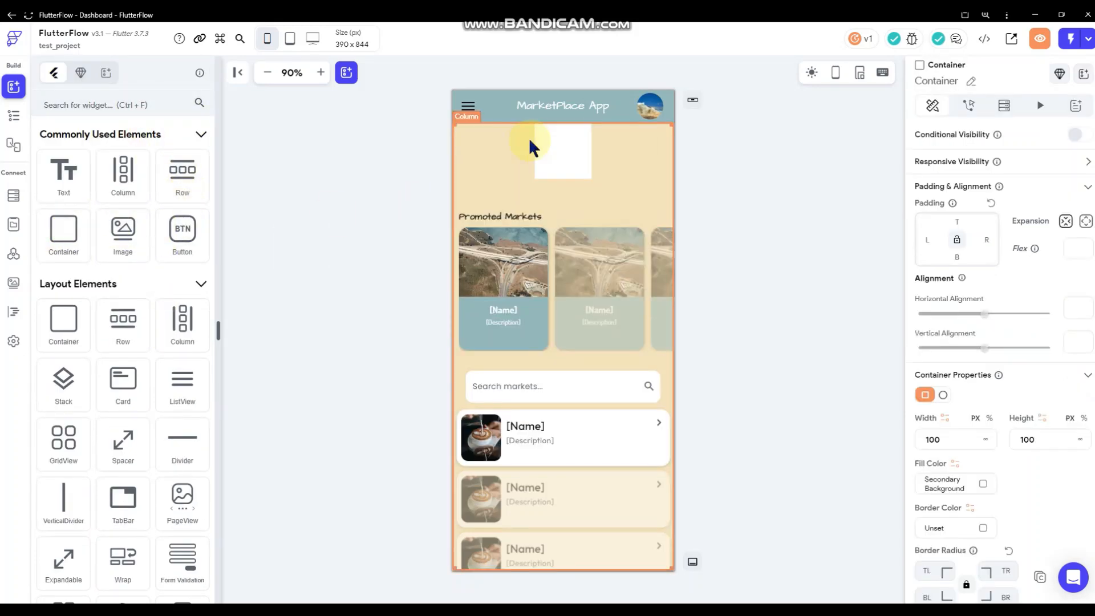
Give the container 12 top padding, infinite width and roughly 100 px height.
left_click(959, 223)
type("12")
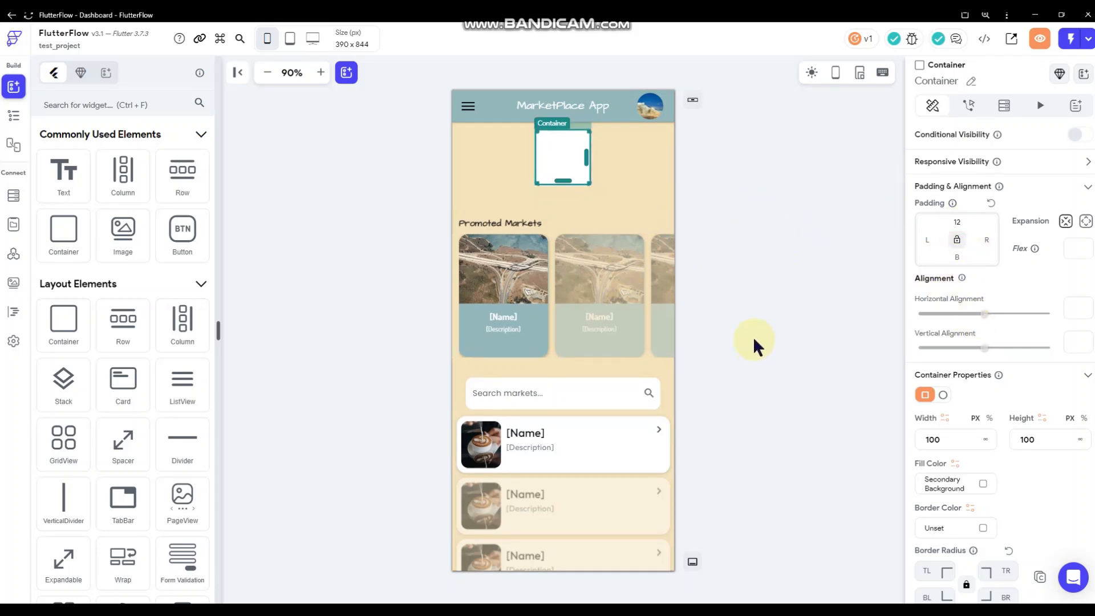
left_click(985, 440)
left_click_drag(567, 180, 565, 228)
left_click(378, 220)
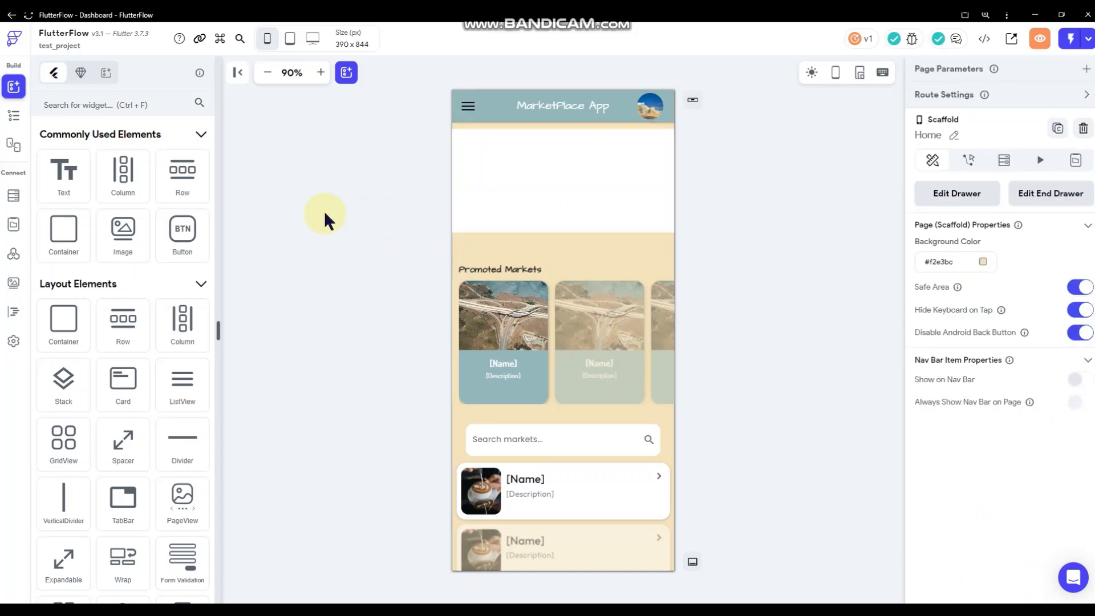
scroll(162, 256, "down", 2)
scroll(154, 228, "up", 3)
left_click(129, 106)
Search 'page' and drop a PageView into the top container.
type("page")
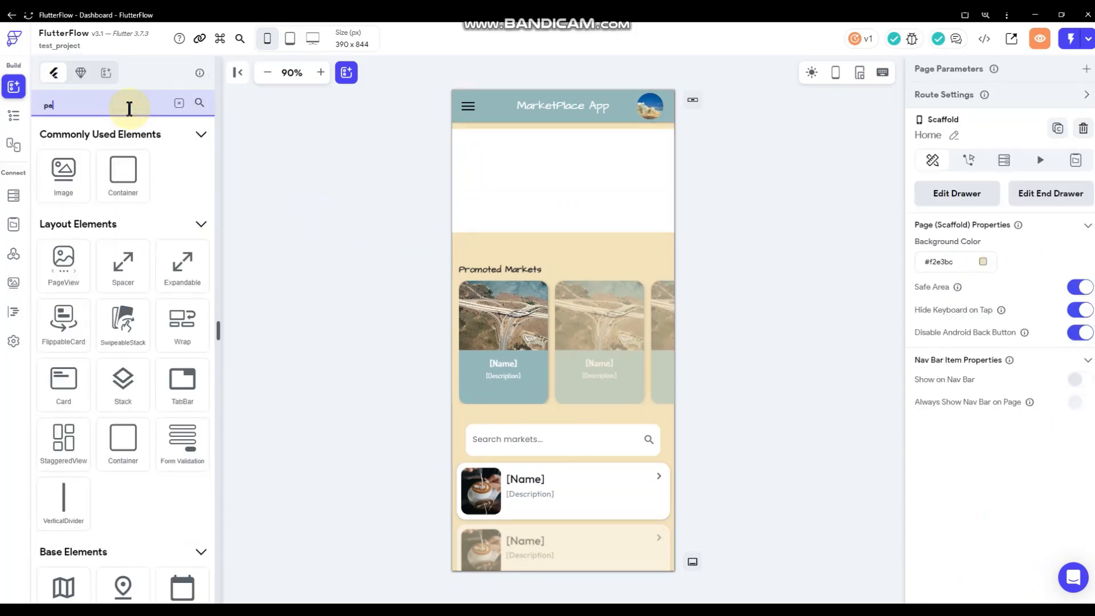
left_click_drag(66, 269, 466, 203)
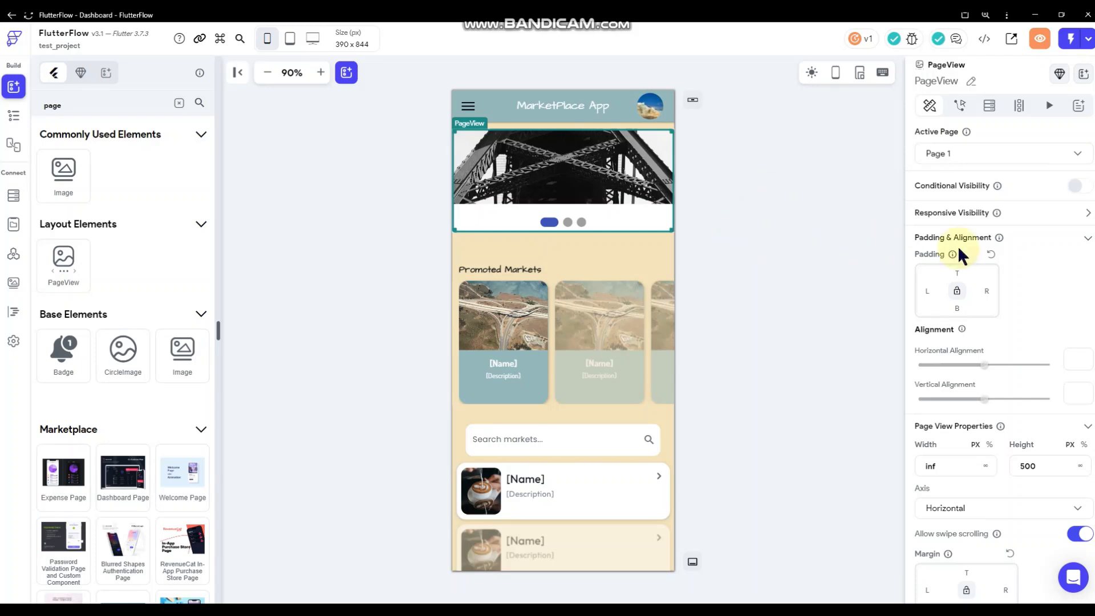
left_click(14, 116)
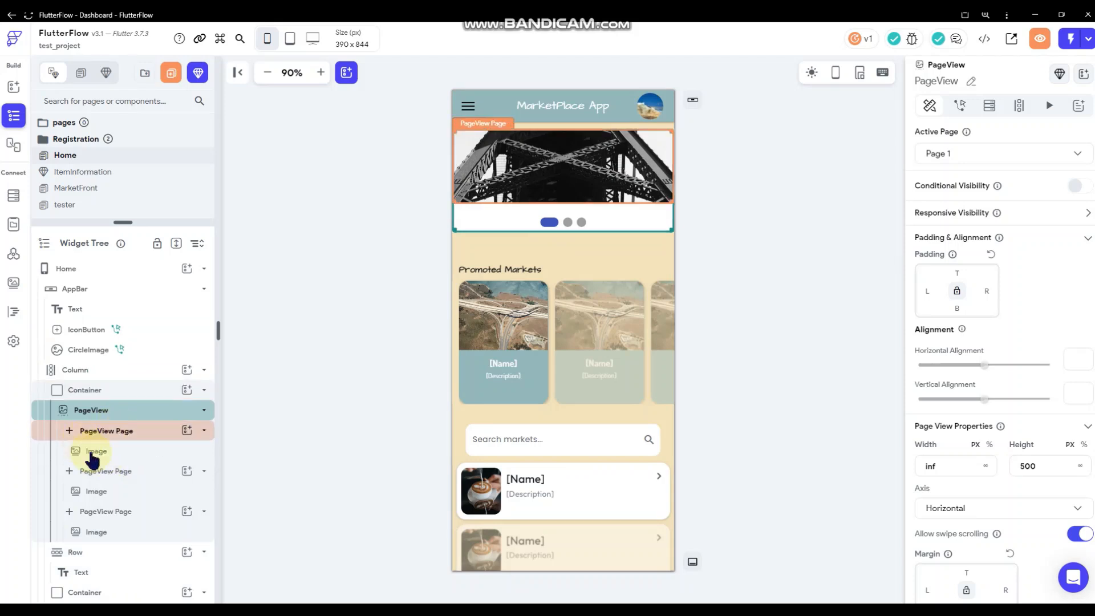
Delete the extra PageView pages and the remaining page's placeholder image.
left_click(101, 453)
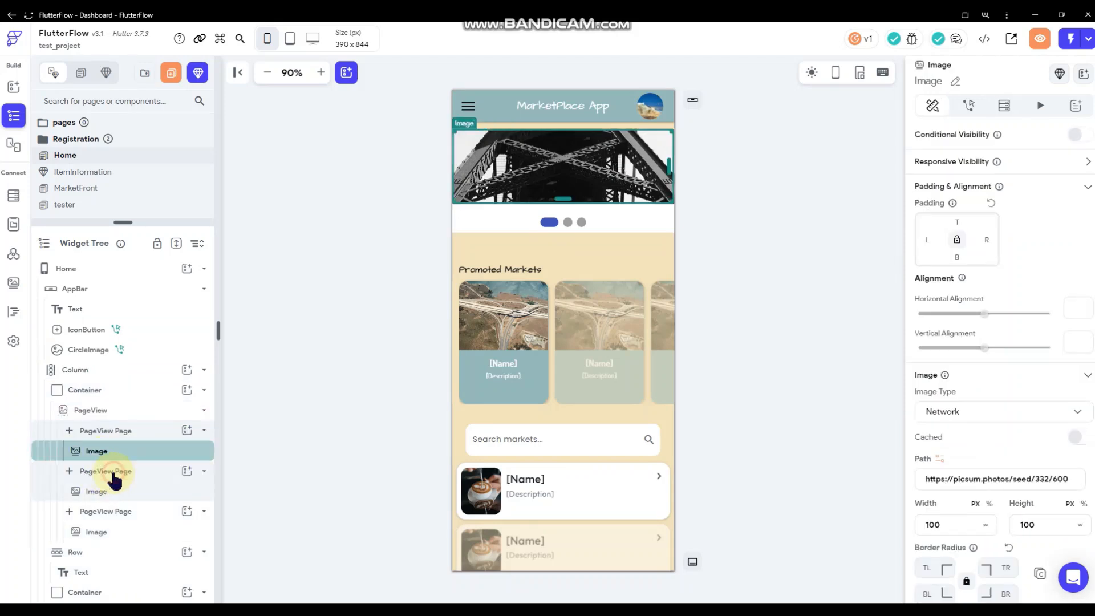
right_click(112, 472)
left_click(151, 301)
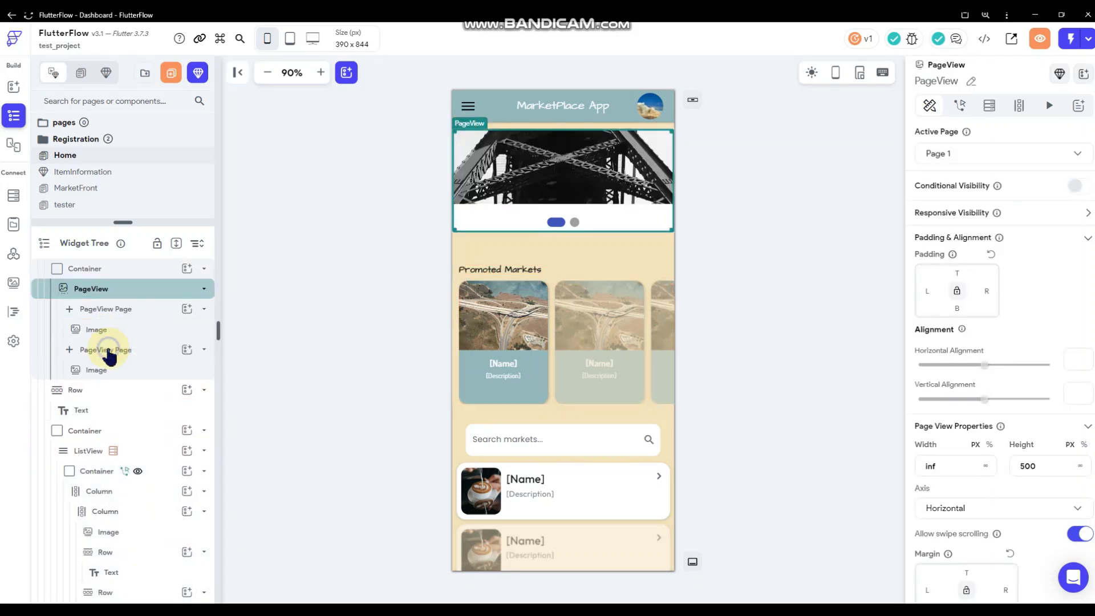
right_click(108, 352)
left_click(128, 330)
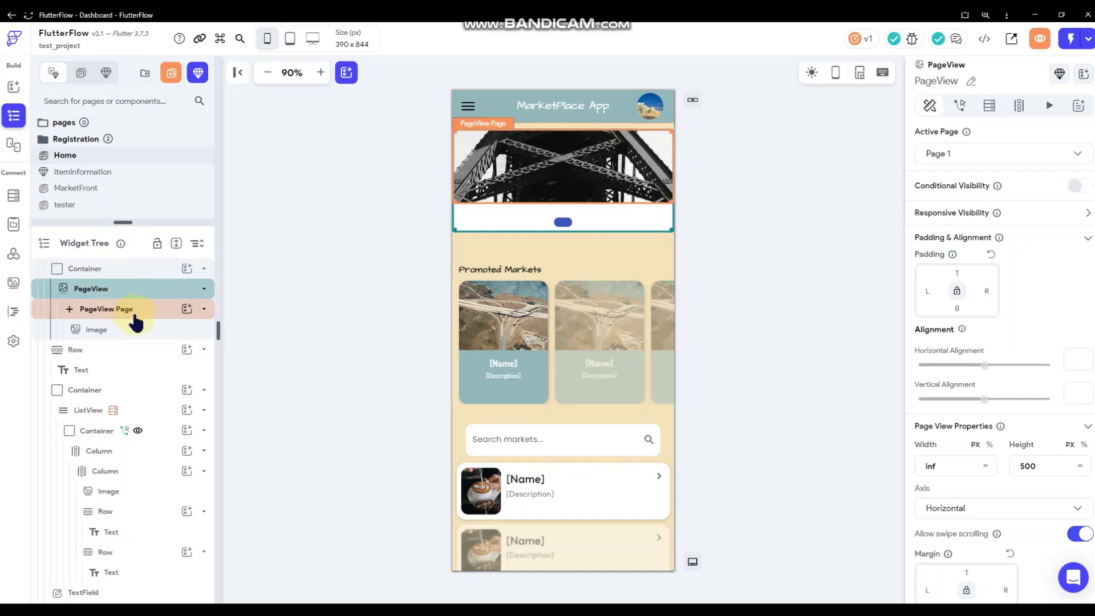
left_click(126, 310)
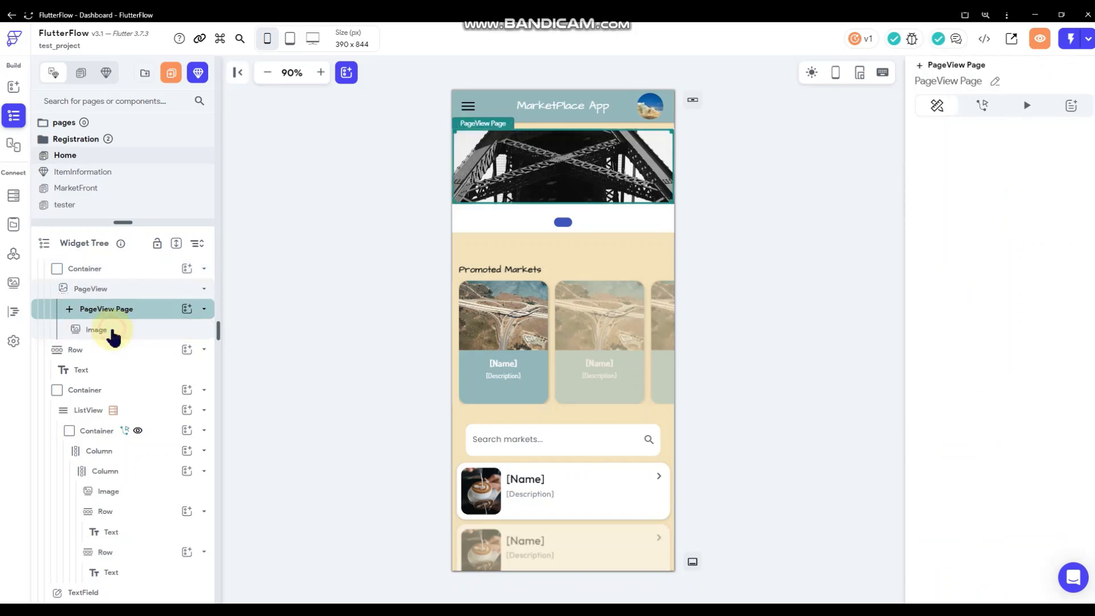
right_click(108, 331)
left_click(149, 298)
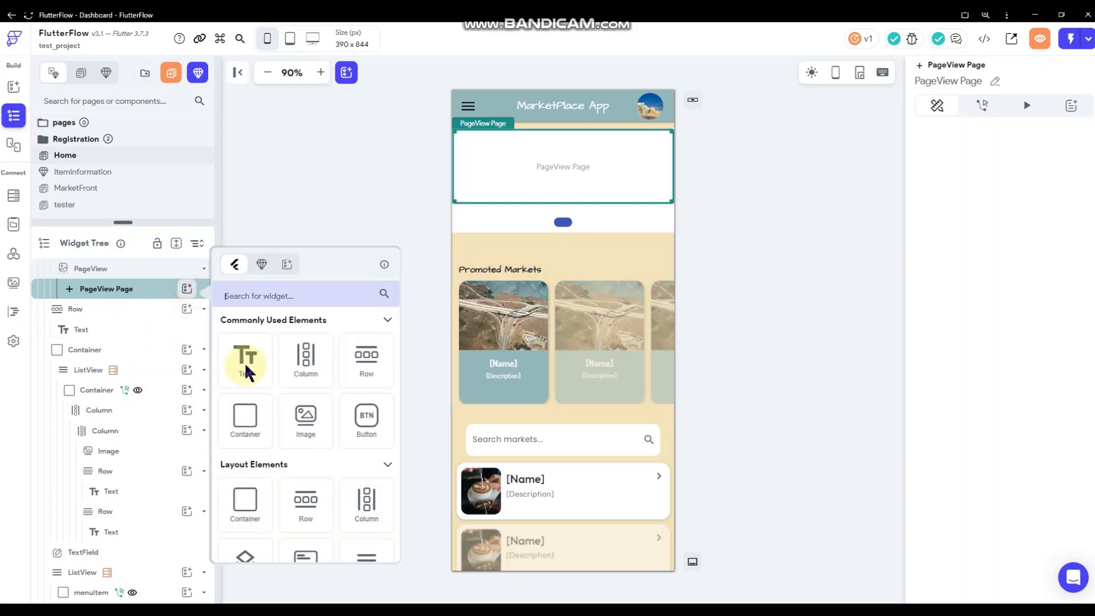
Add a Column holding a full-width (inf) image inside the PageView page.
left_click(308, 356)
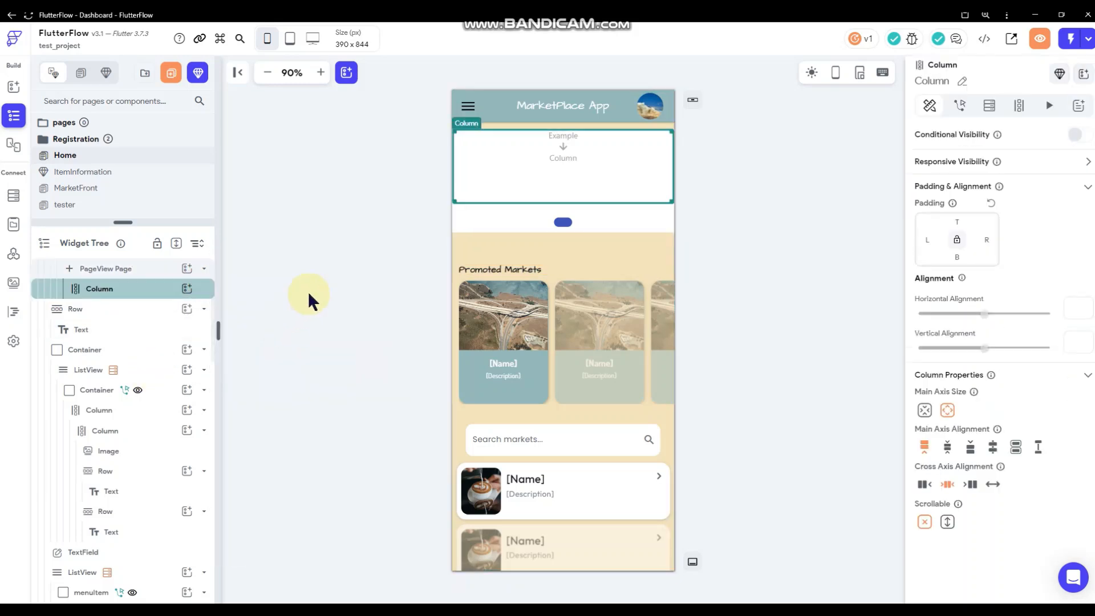
left_click(187, 291)
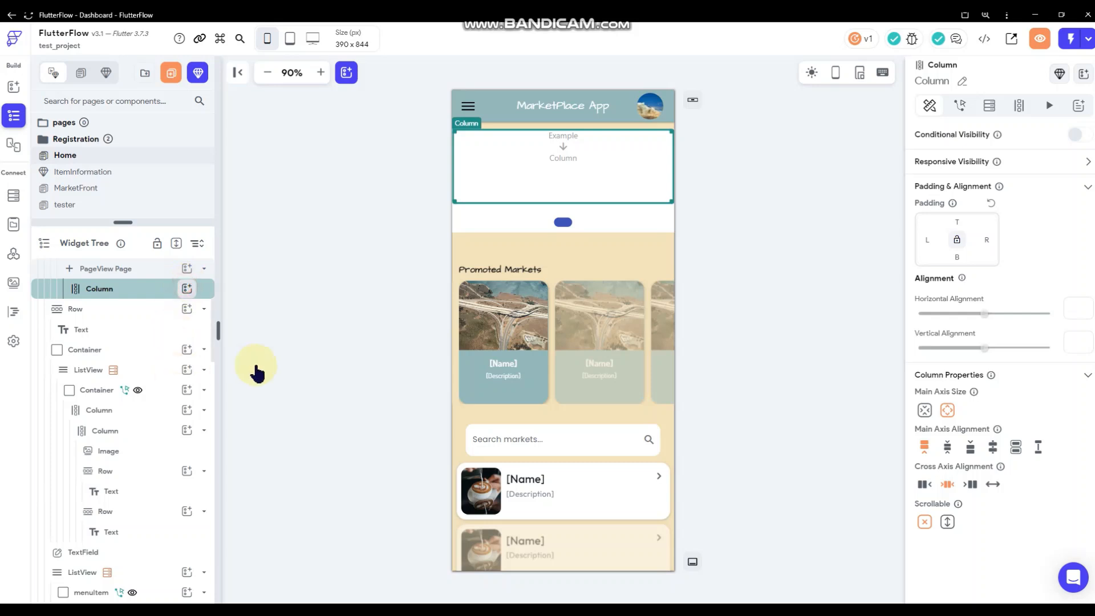
left_click(266, 227)
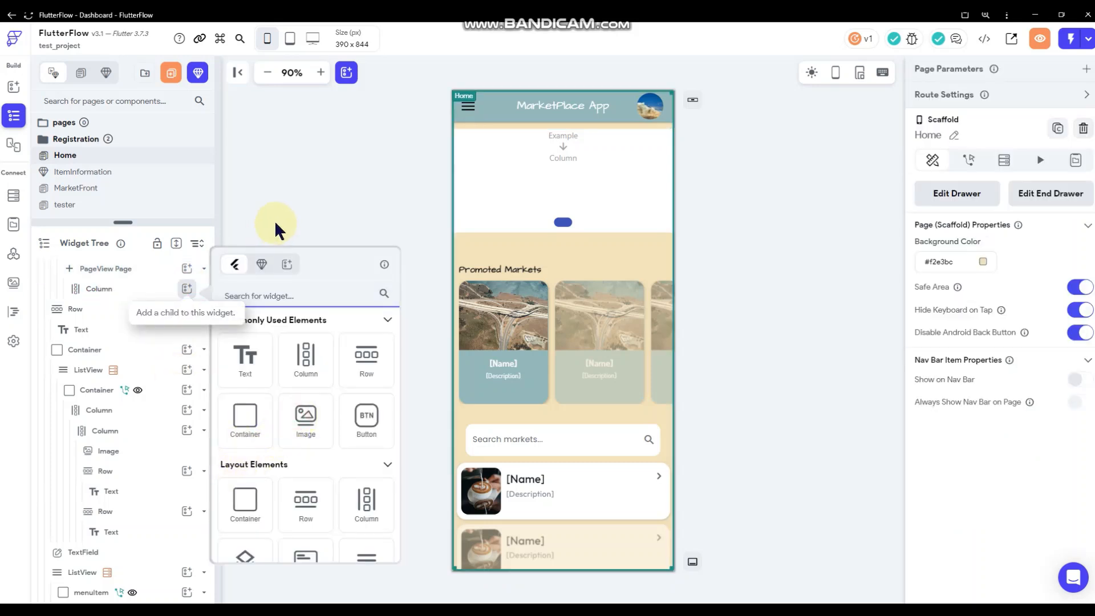
left_click(985, 524)
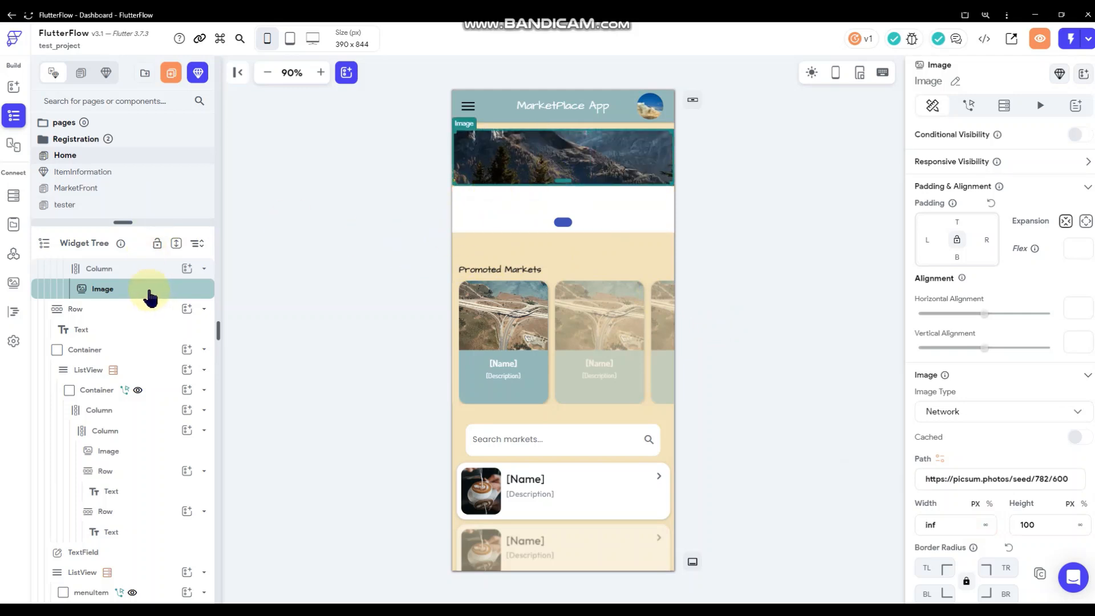
scroll(165, 314, "up", 1)
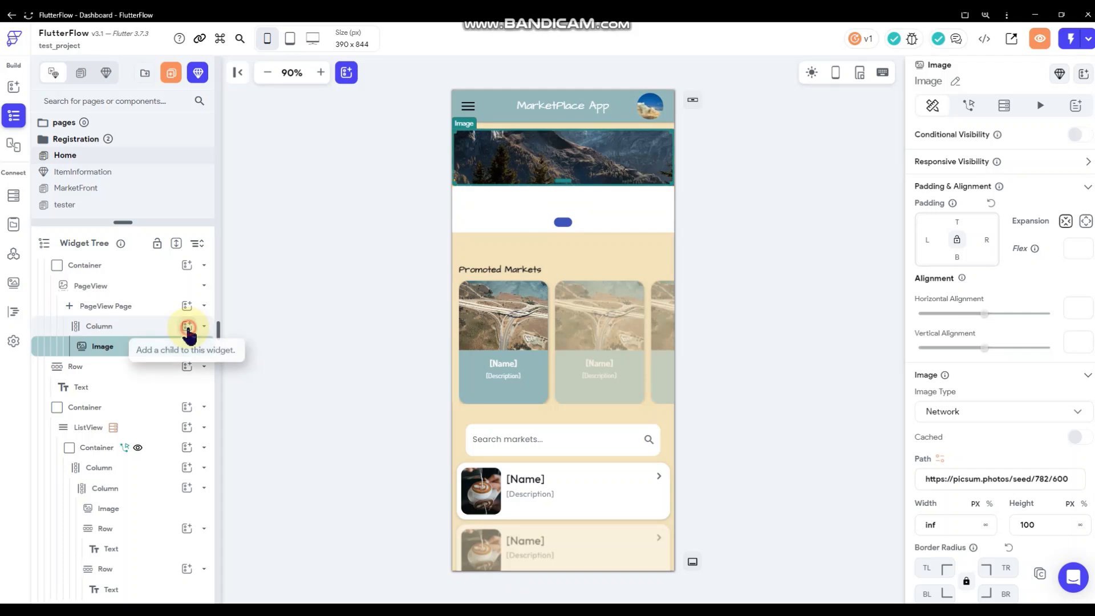
Add a Hello World text below the image with 6 top padding.
left_click(187, 327)
left_click_drag(245, 391, 508, 207)
left_click(576, 193)
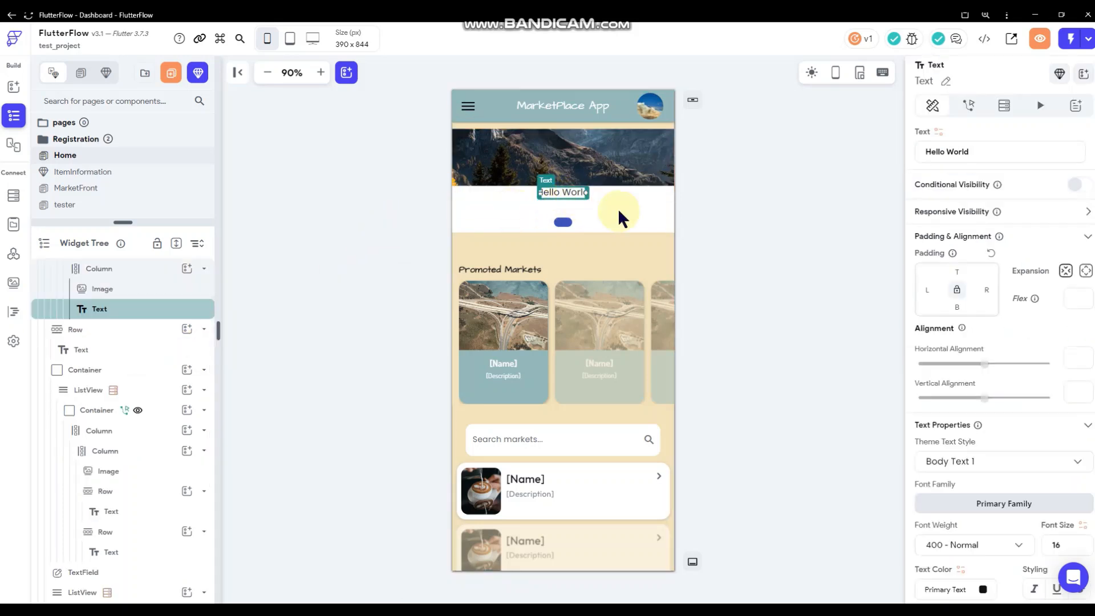
left_click(957, 272)
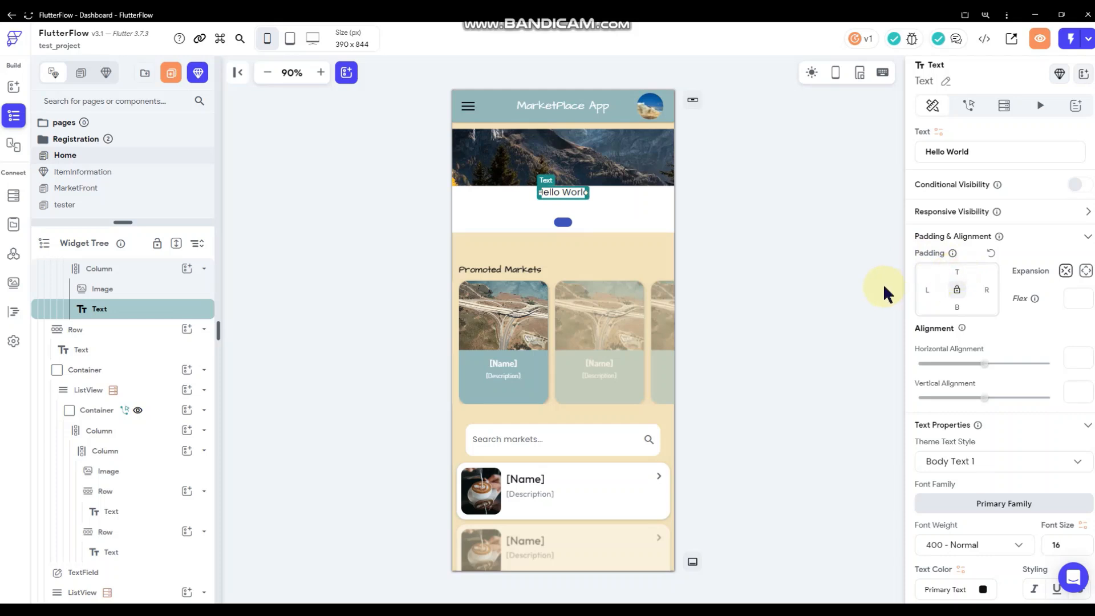
type("6")
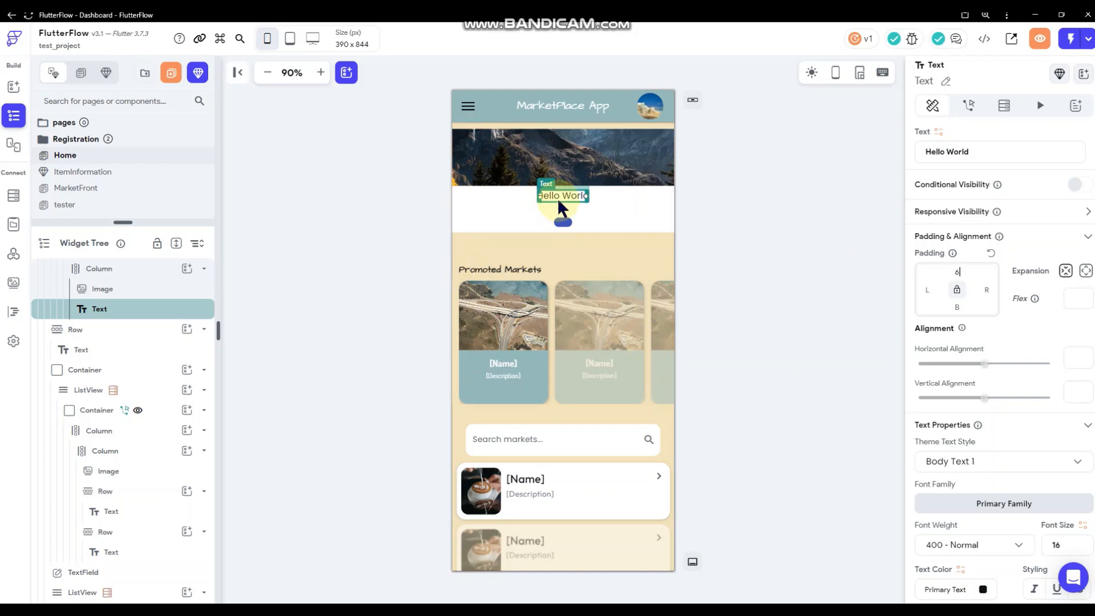
Duplicate the Hello World text and drag the banner card taller.
right_click(577, 194)
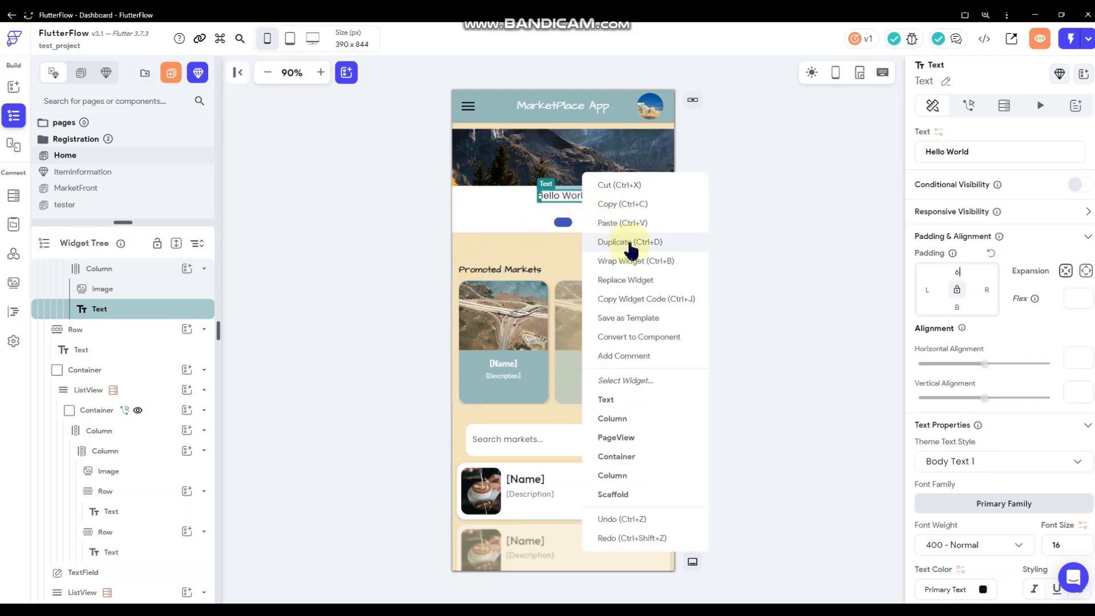
left_click(618, 243)
left_click(577, 204)
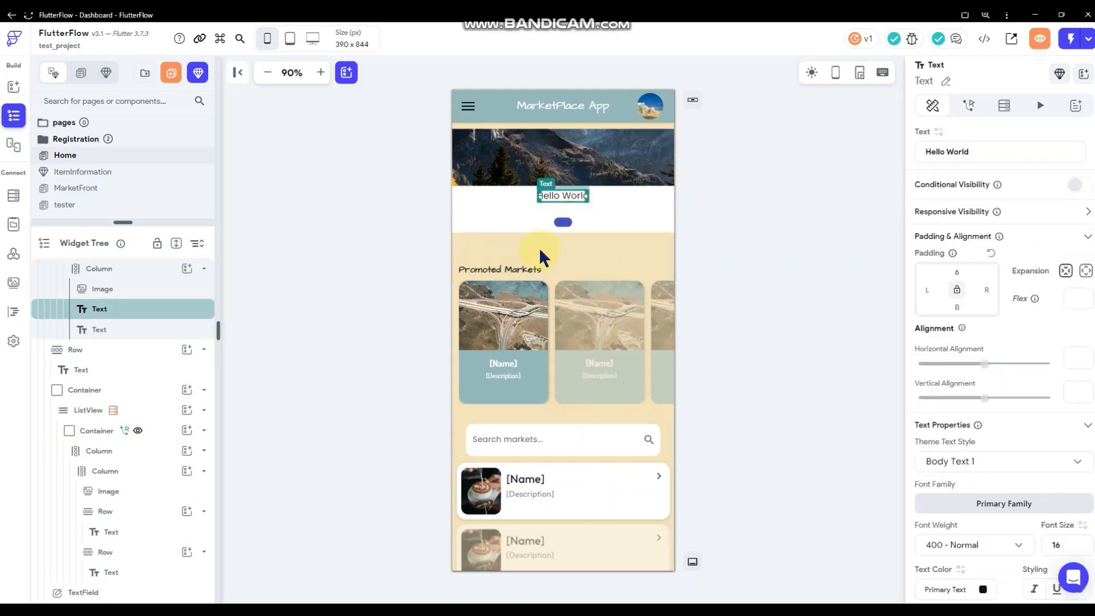
left_click(614, 209)
right_click(616, 211)
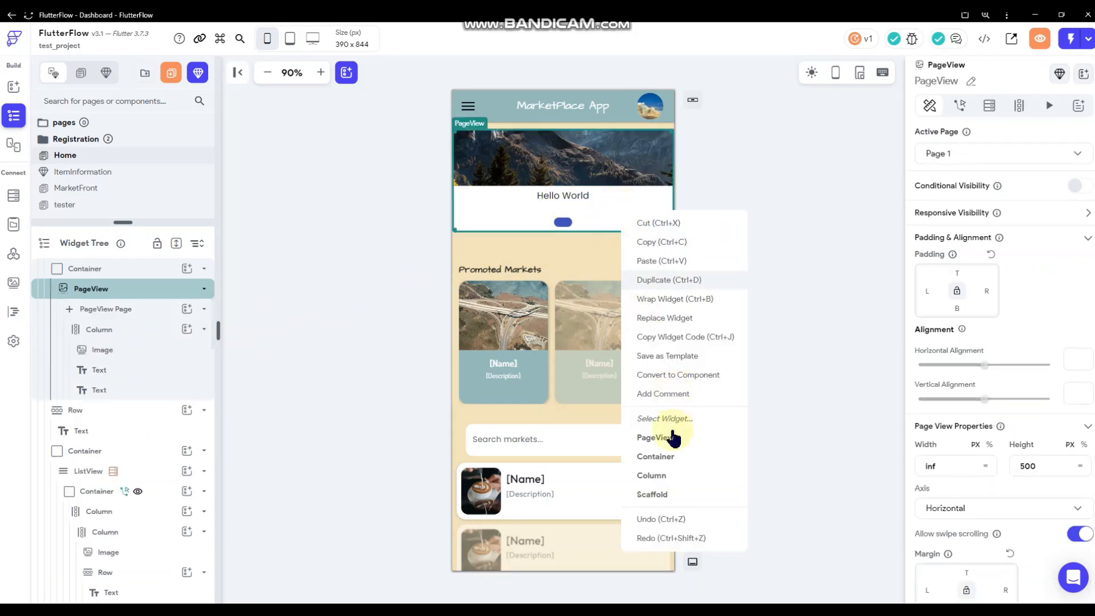
left_click_drag(566, 228, 566, 261)
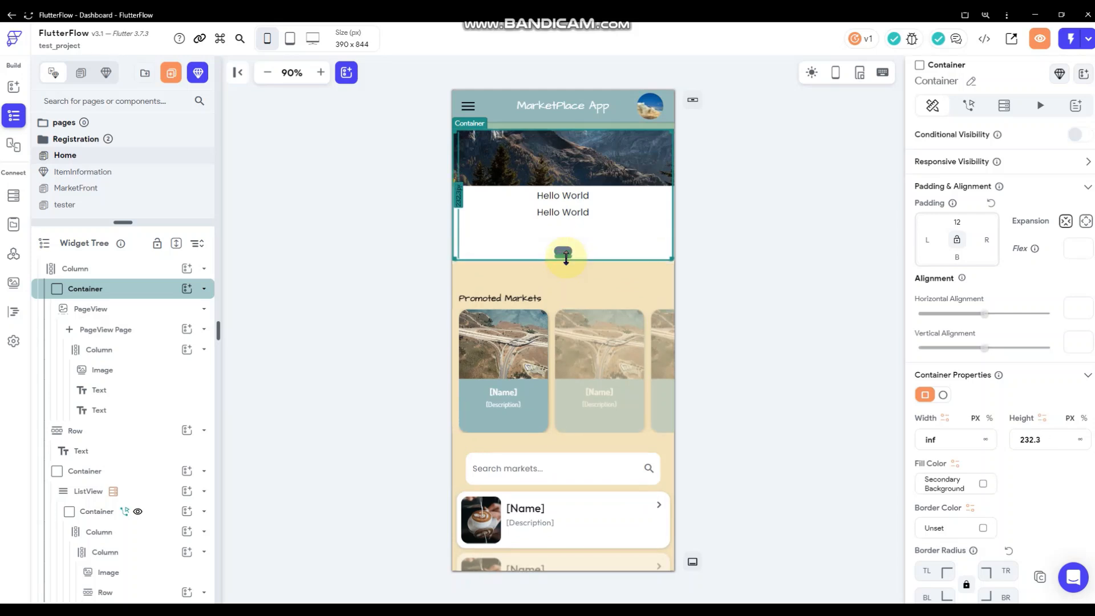
Remove the second Hello World's top padding and set its font size to 12.
left_click(579, 213)
left_click_drag(960, 272, 911, 269)
key("BackSpace")
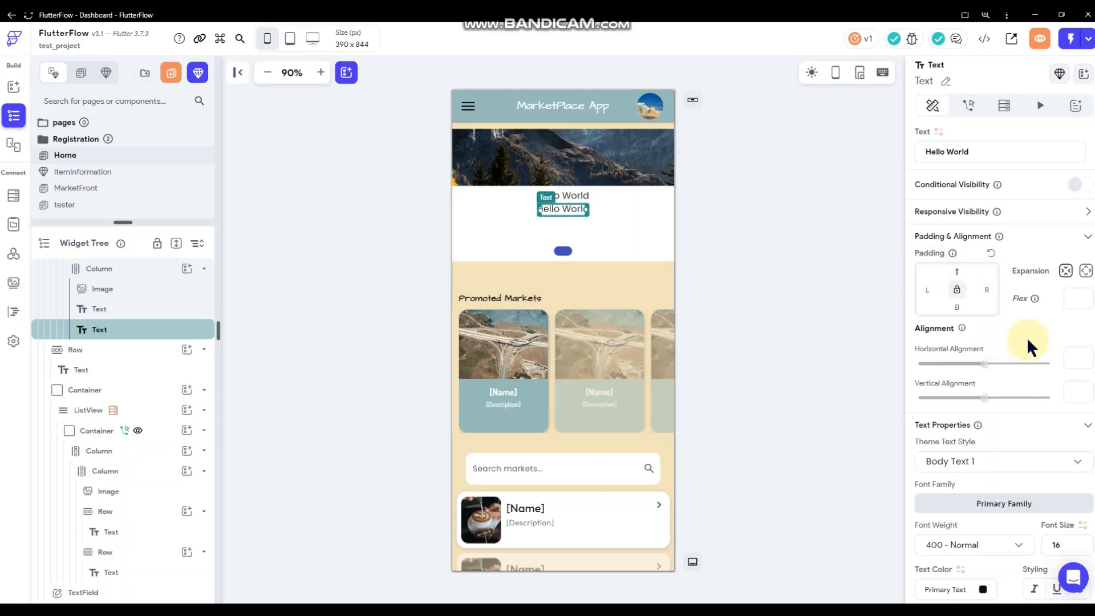
scroll(1043, 394, "down", 2)
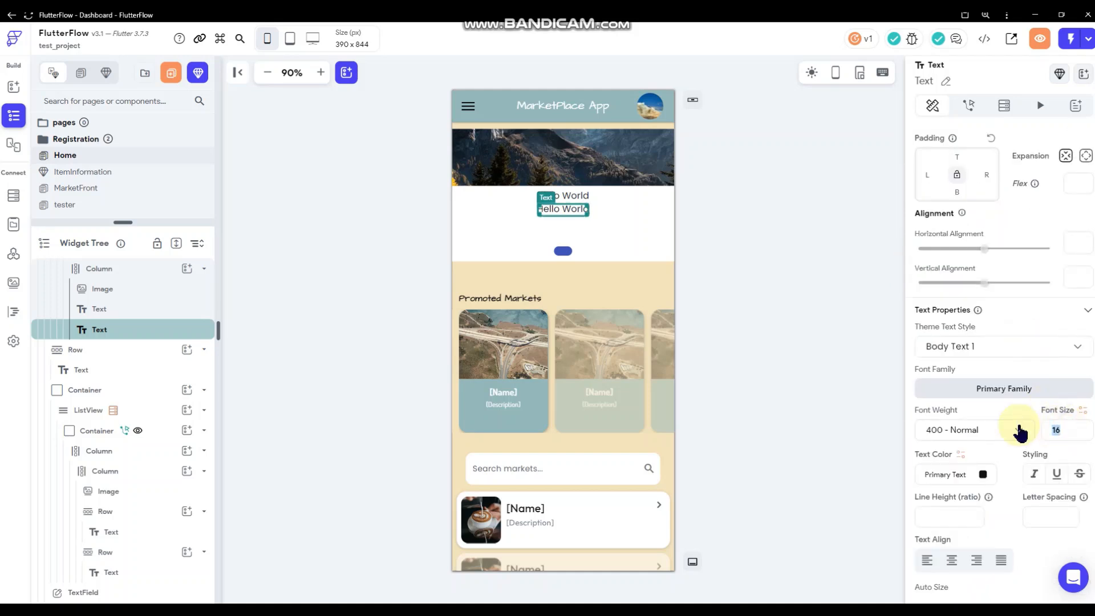
type("12")
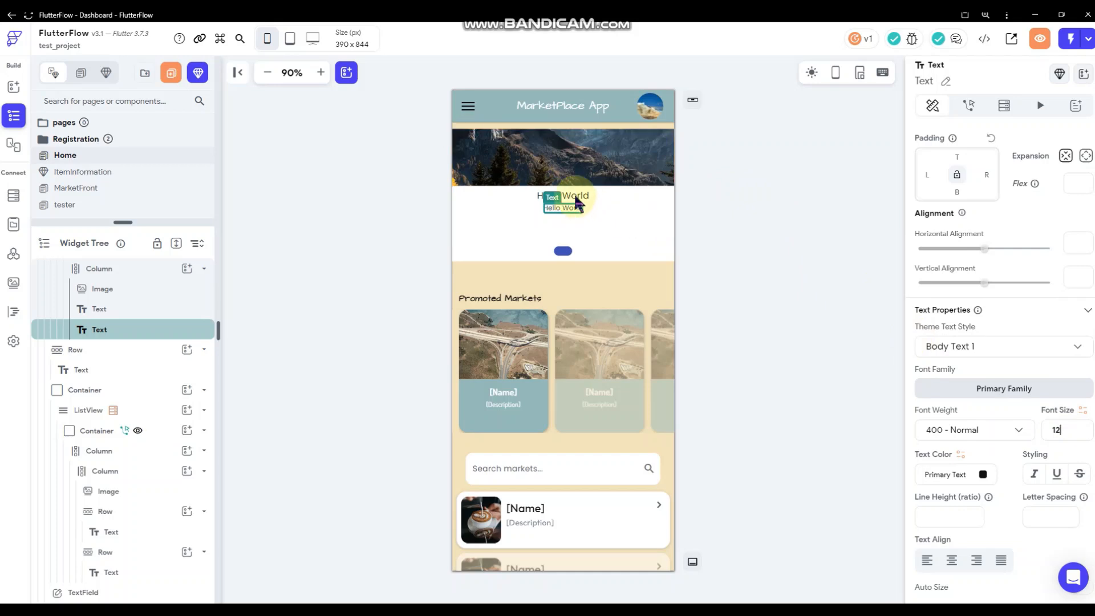
left_click(628, 209)
Left-align the Hello World texts at horizontal alignment -0.85.
left_click(563, 195)
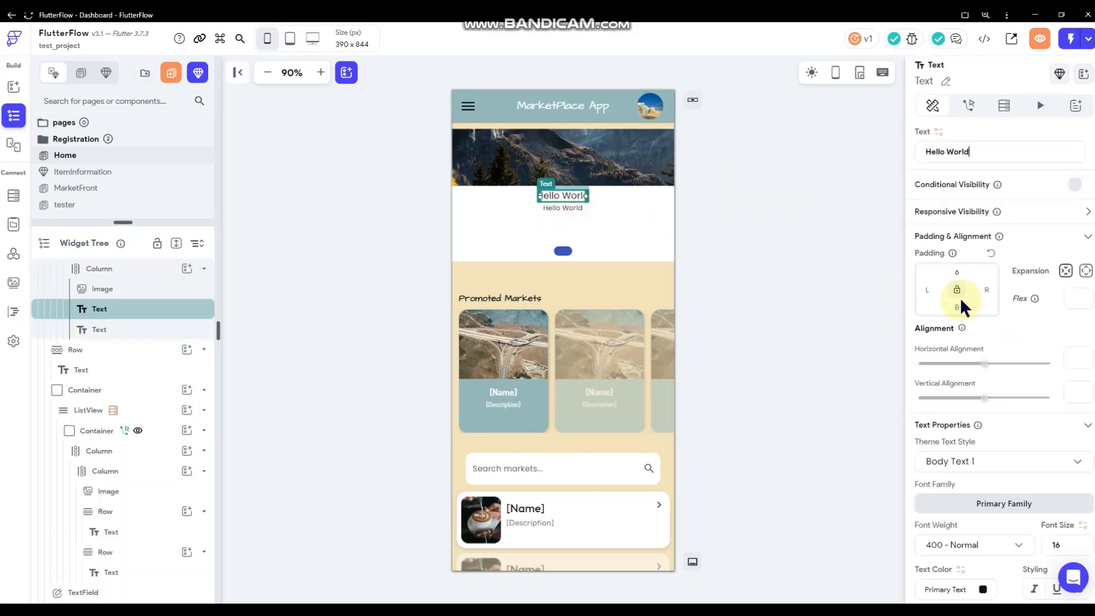
left_click_drag(984, 365, 928, 373)
left_click(563, 207)
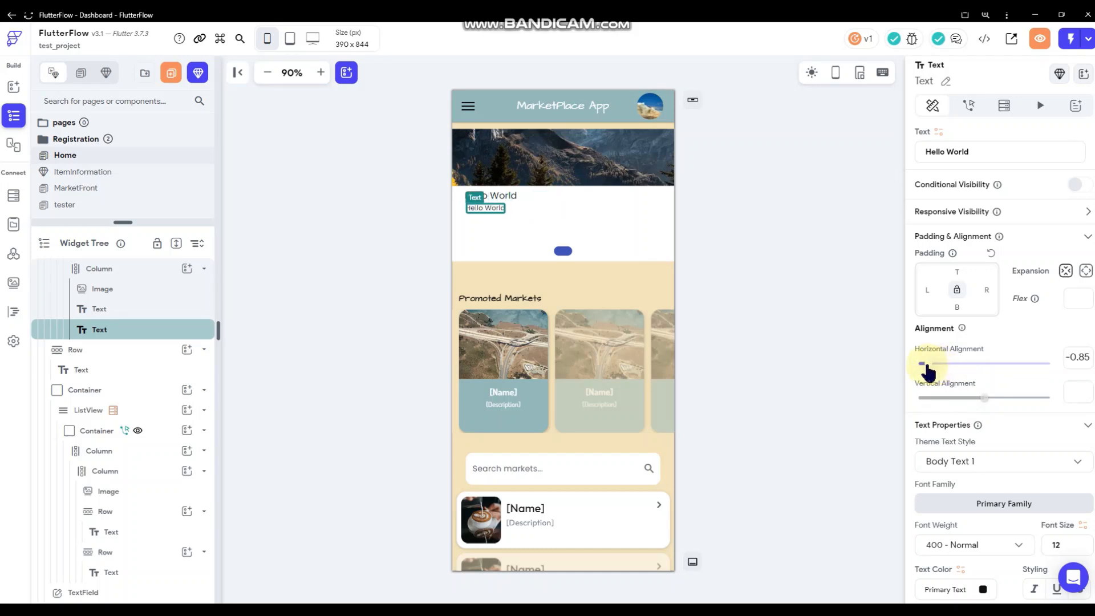
left_click(506, 195)
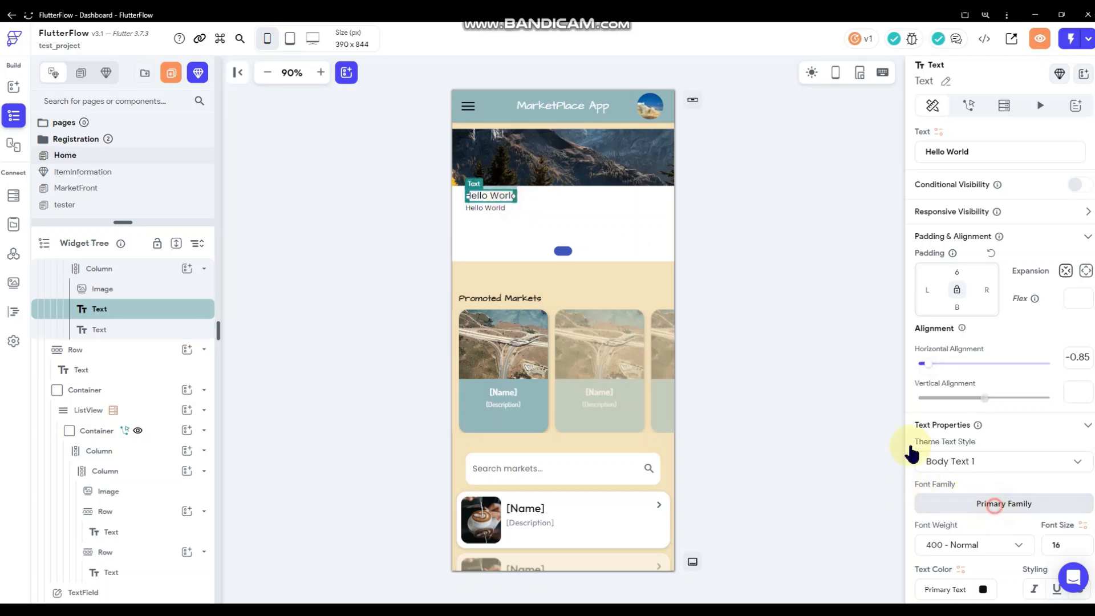
left_click(990, 508)
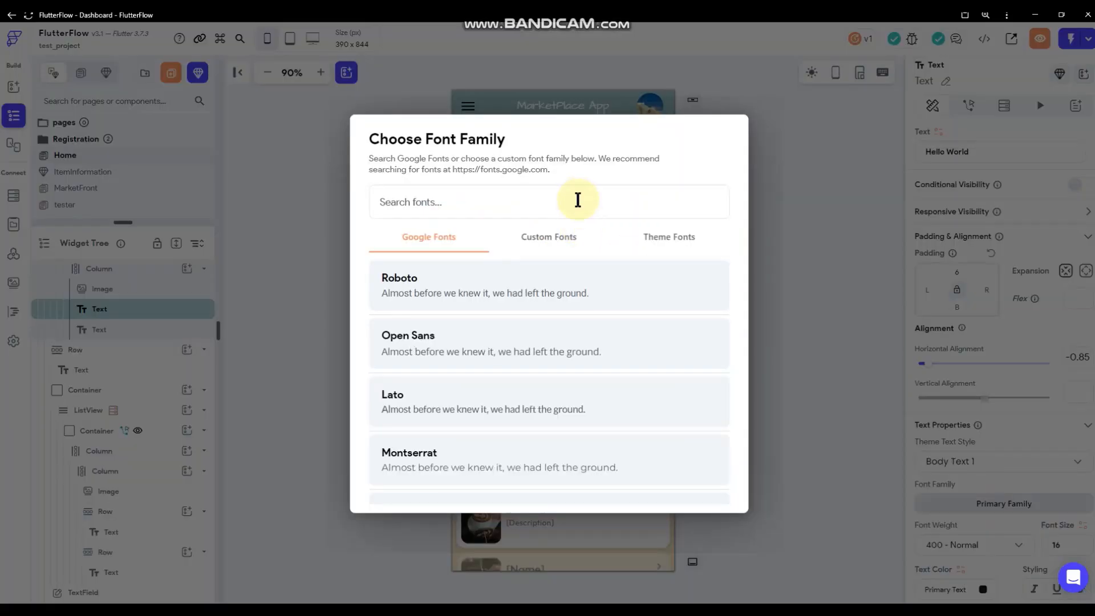
Set the upper Hello World to Architects Daughter at weight 600 Semi Bold.
left_click(578, 200)
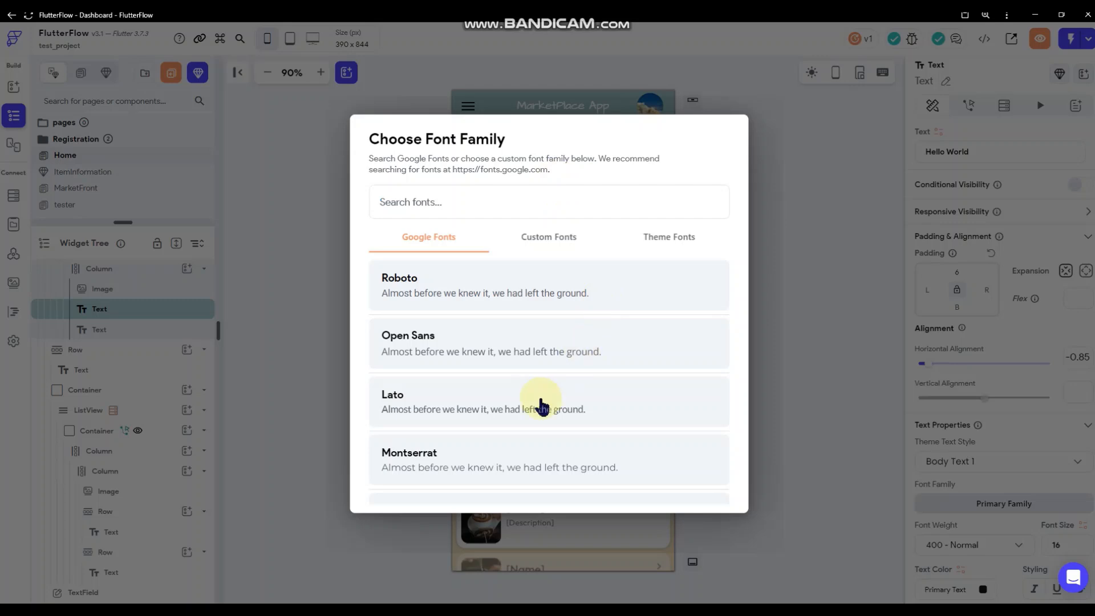
type("a")
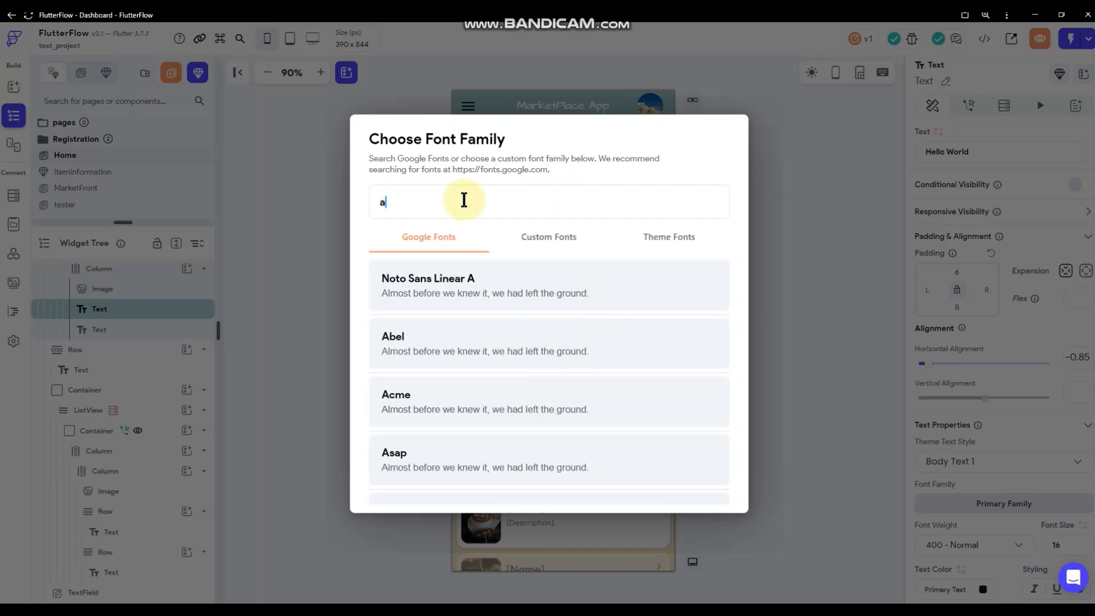
type("rchi")
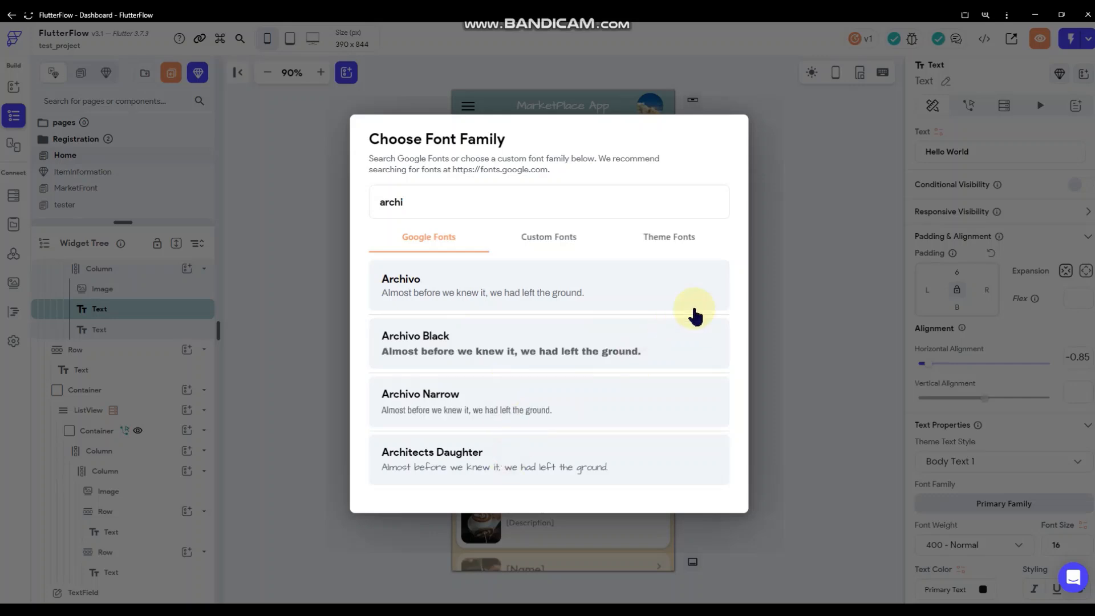
left_click(627, 459)
scroll(949, 425, "down", 1)
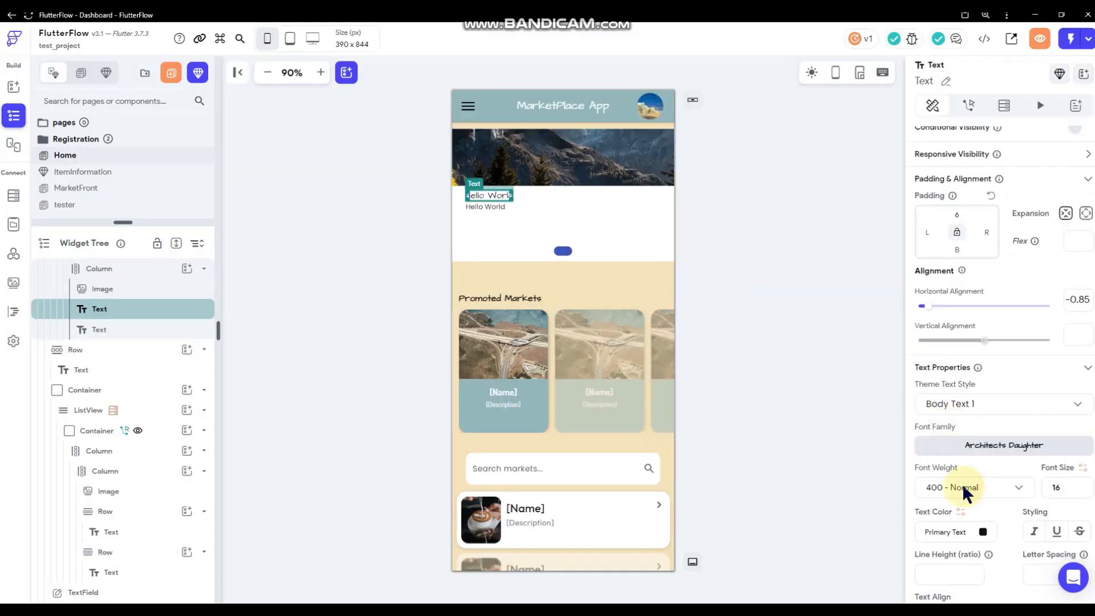
left_click(964, 492)
left_click(968, 460)
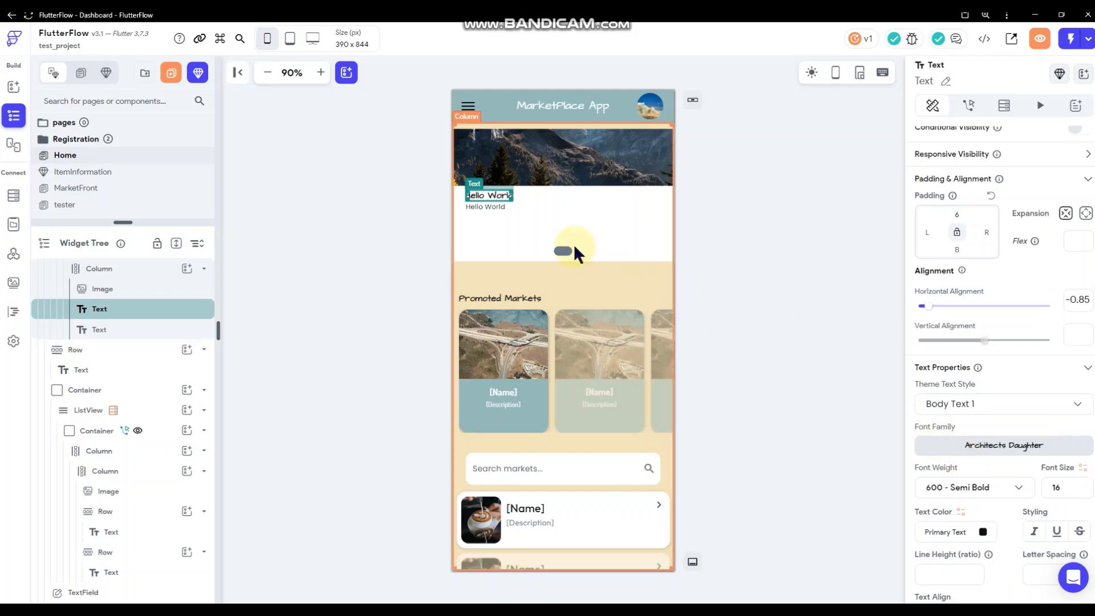
Set the lower Hello World to Dosis at weight 500 Medium, keeping Body Text 1.
left_click(479, 207)
left_click(958, 452)
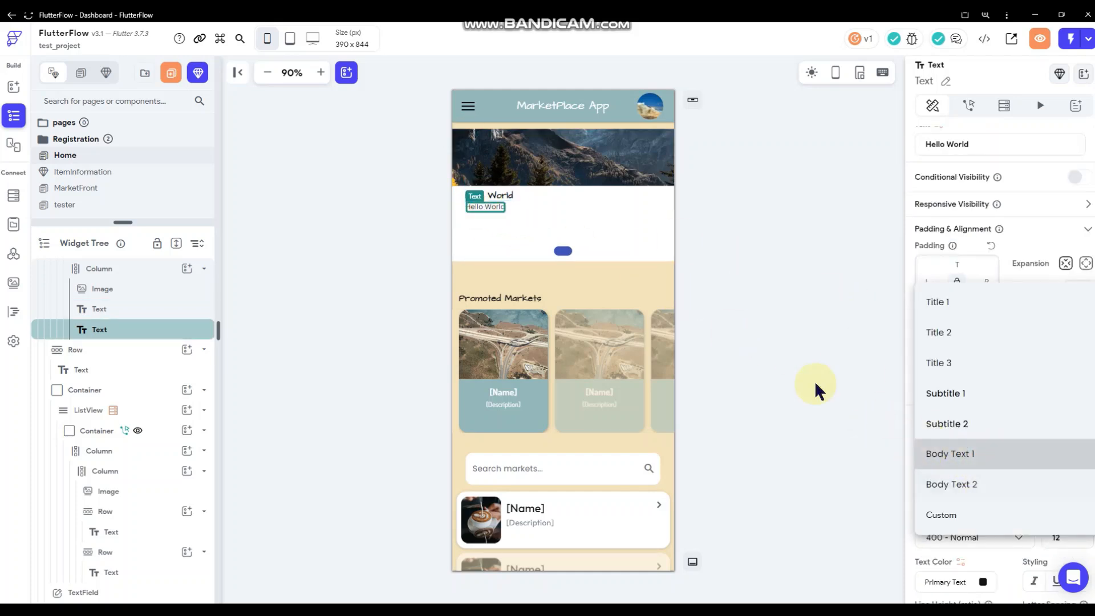
left_click(484, 204)
left_click(1001, 499)
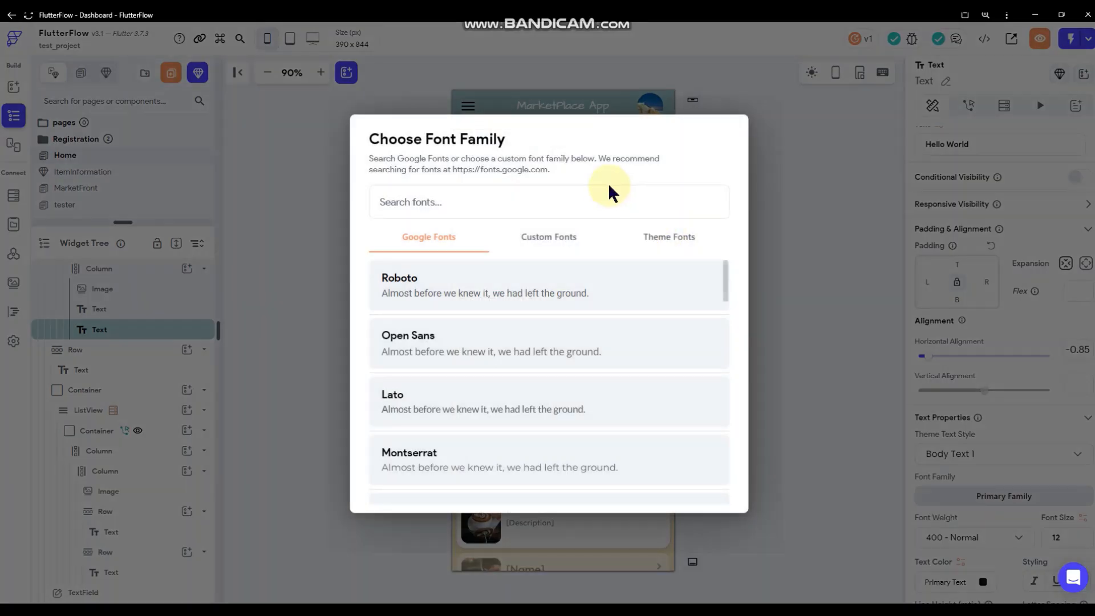
left_click(608, 193)
type("dos")
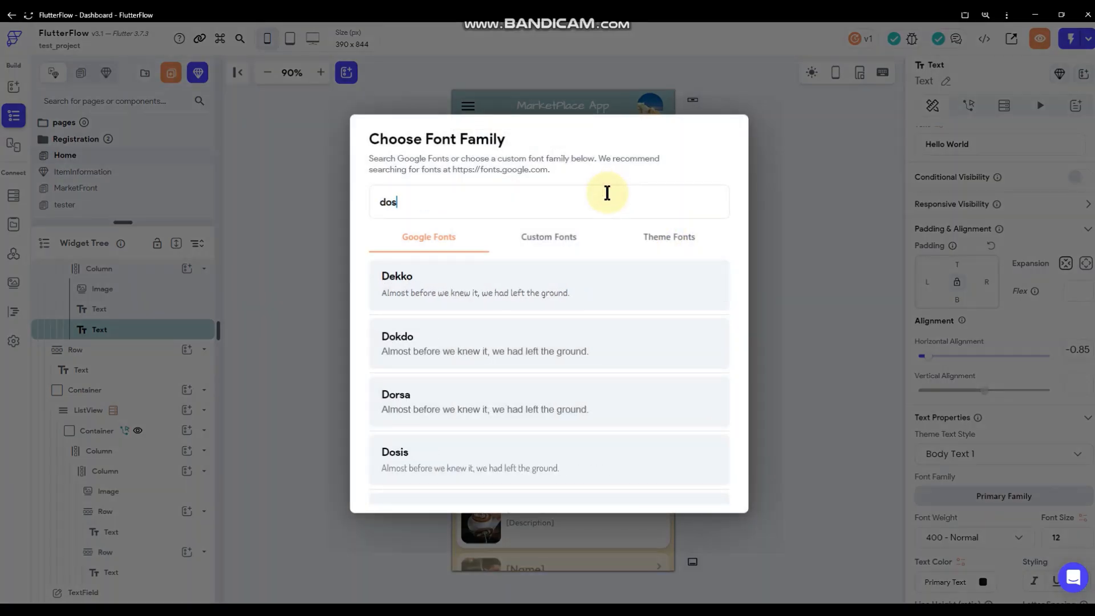
left_click(546, 299)
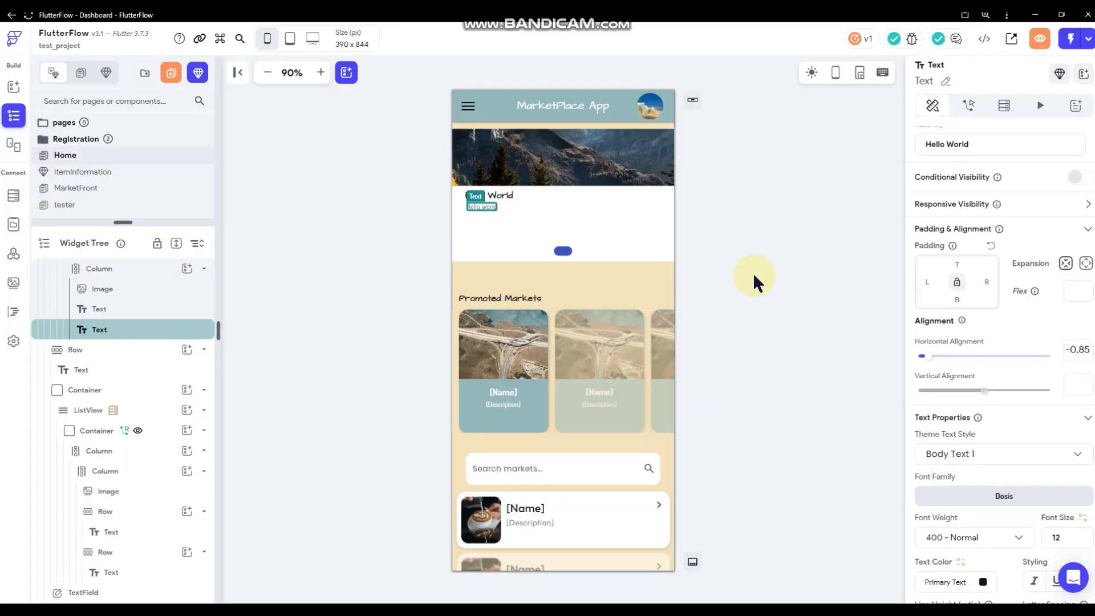
scroll(970, 485, "down", 2)
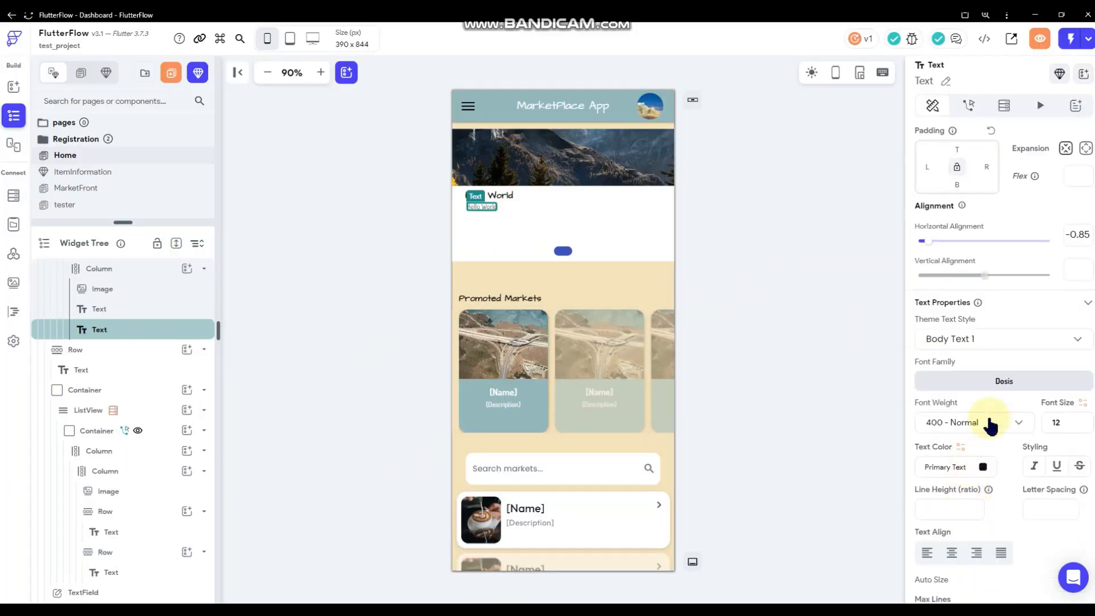
left_click(990, 422)
left_click(967, 435)
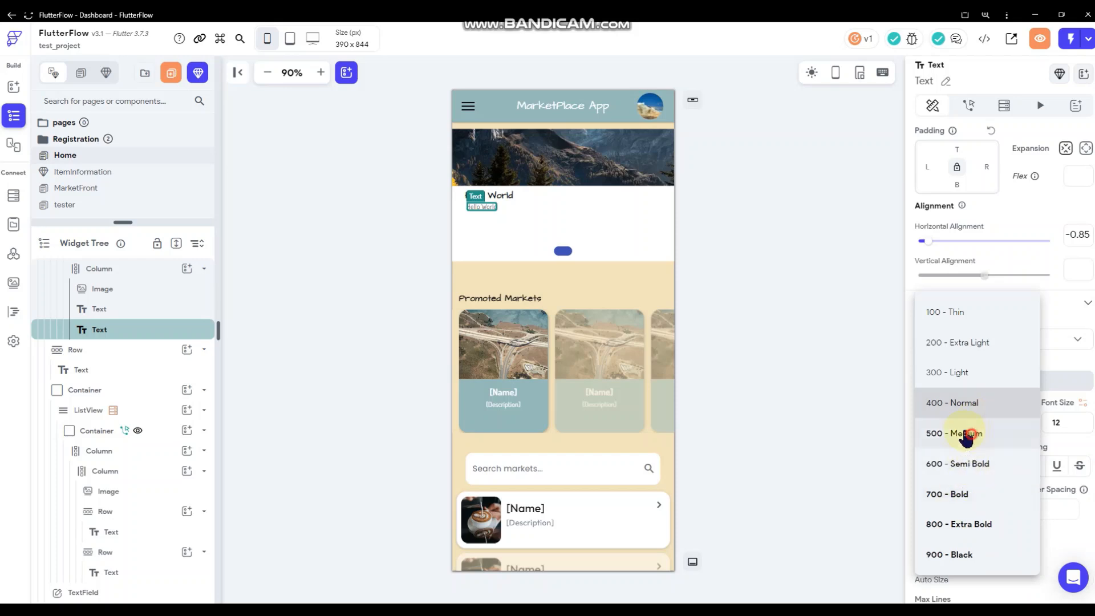
left_click(748, 224)
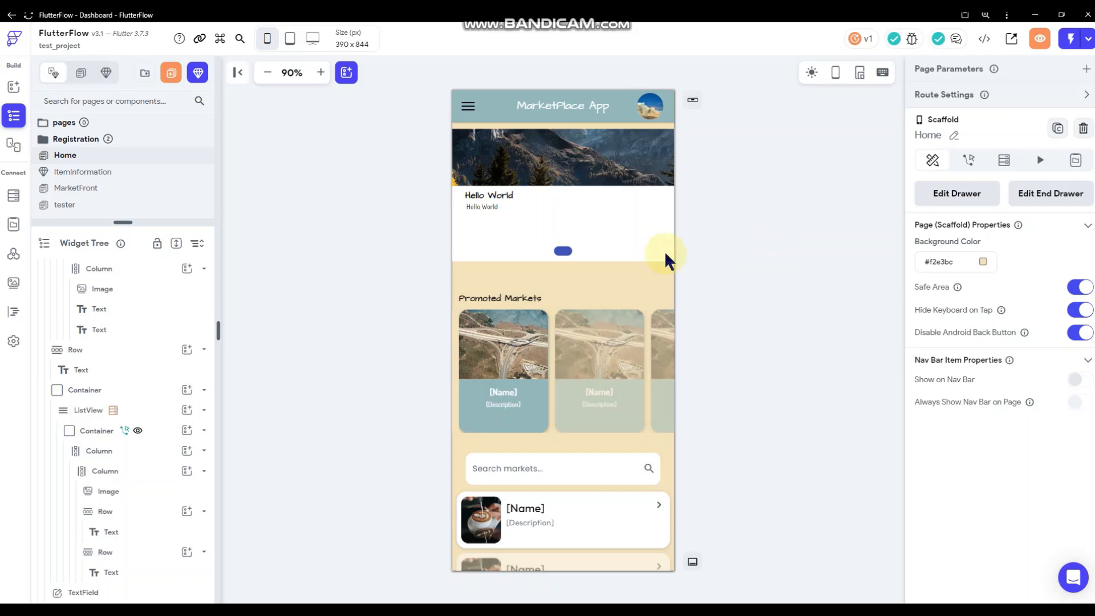
Move the page indicator up to vertical alignment 0.7 and colour active dots #96BBBB.
left_click(602, 247)
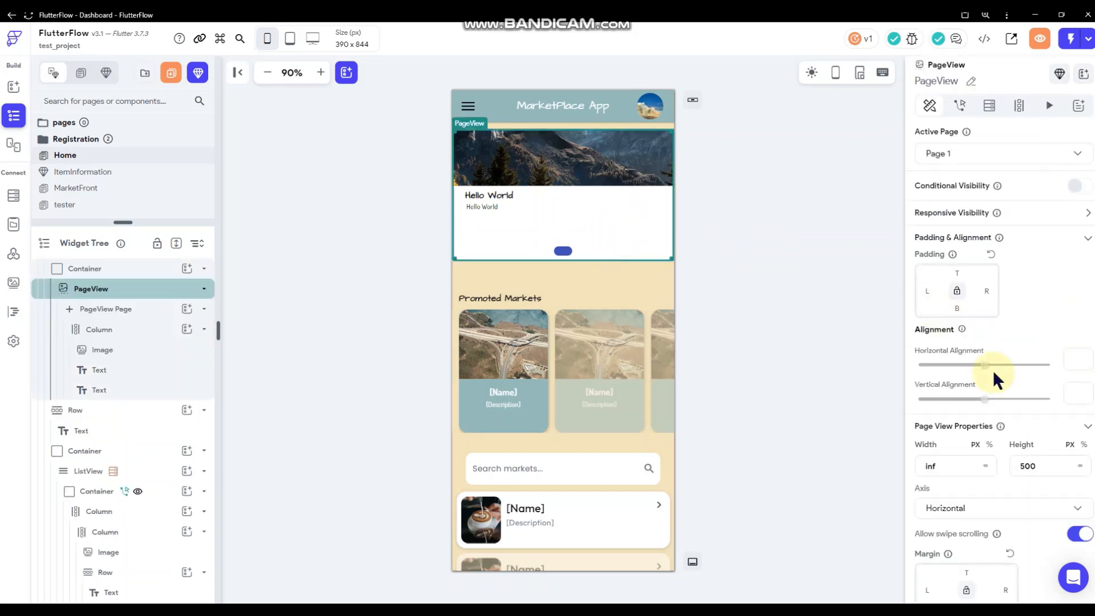
scroll(993, 369, "down", 4)
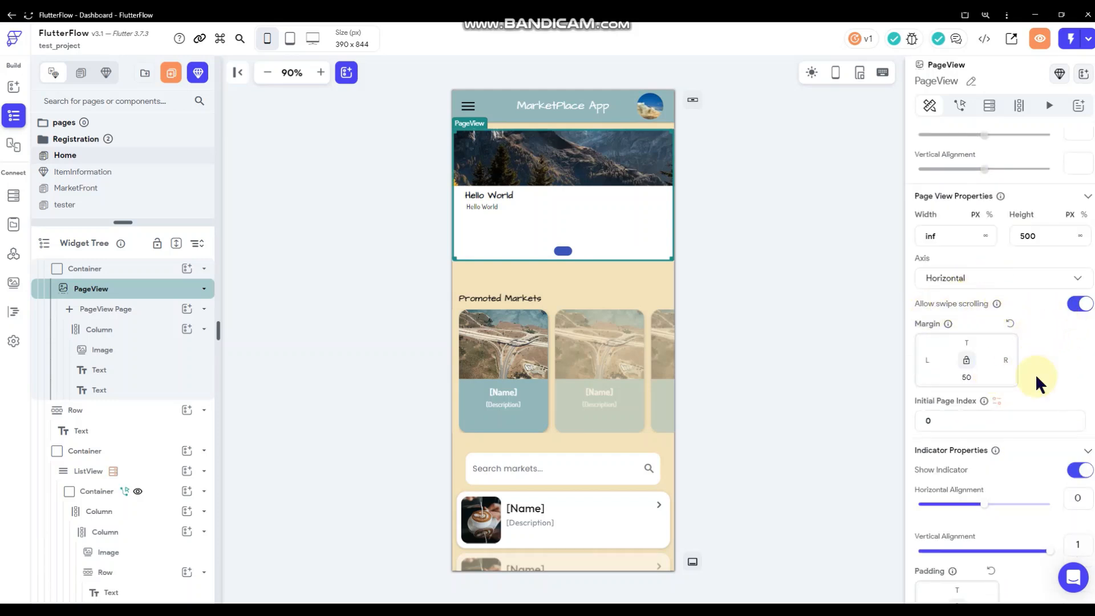
scroll(1039, 380, "down", 1)
scroll(1039, 377, "down", 1)
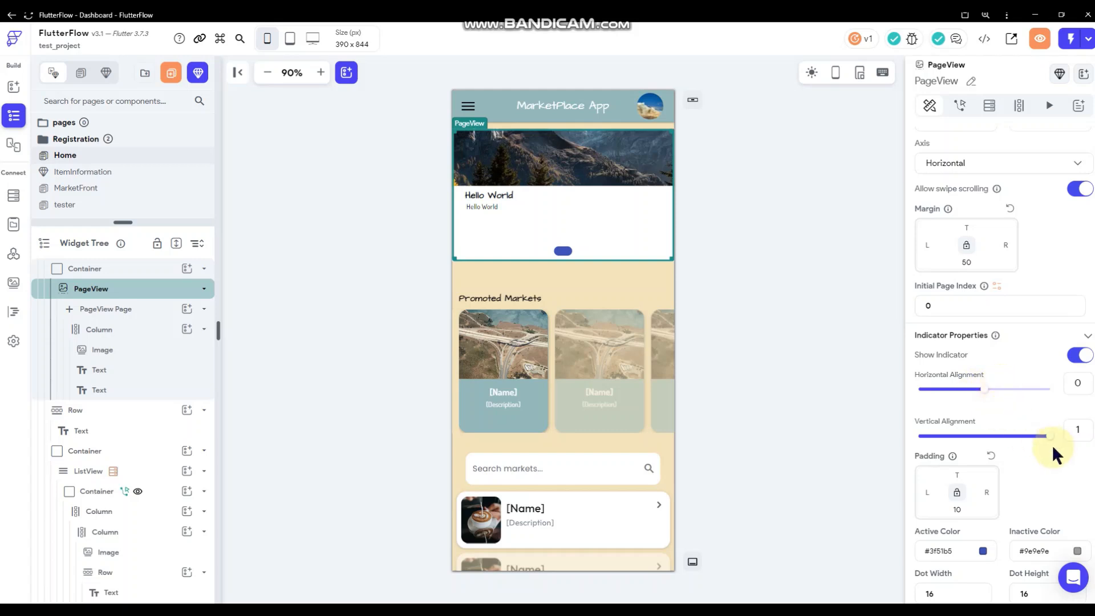
left_click_drag(1049, 437, 1037, 404)
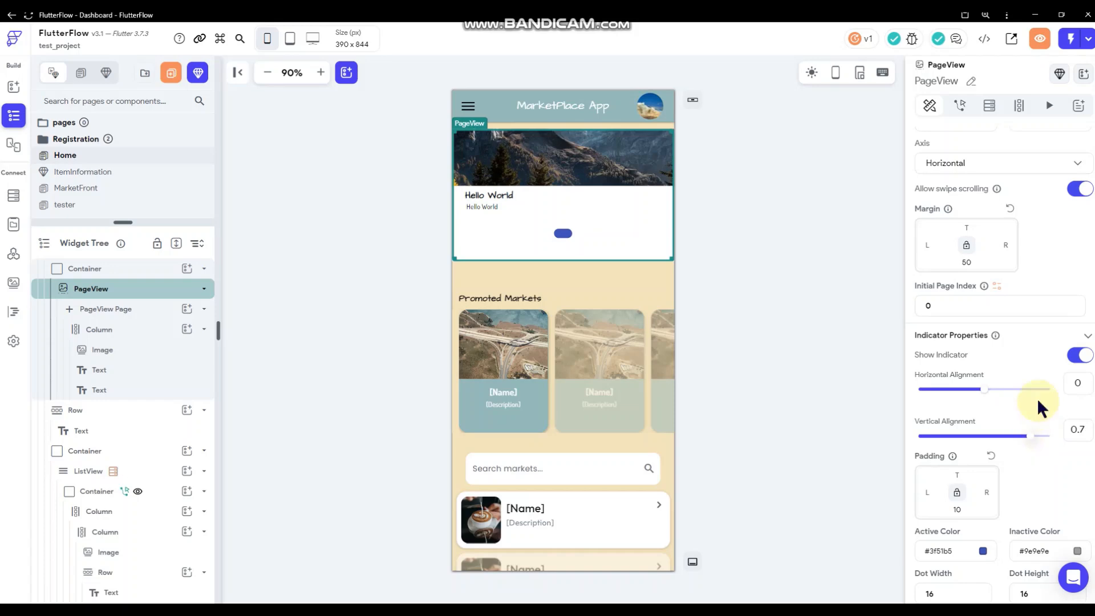
scroll(1039, 406, "down", 3)
left_click(983, 394)
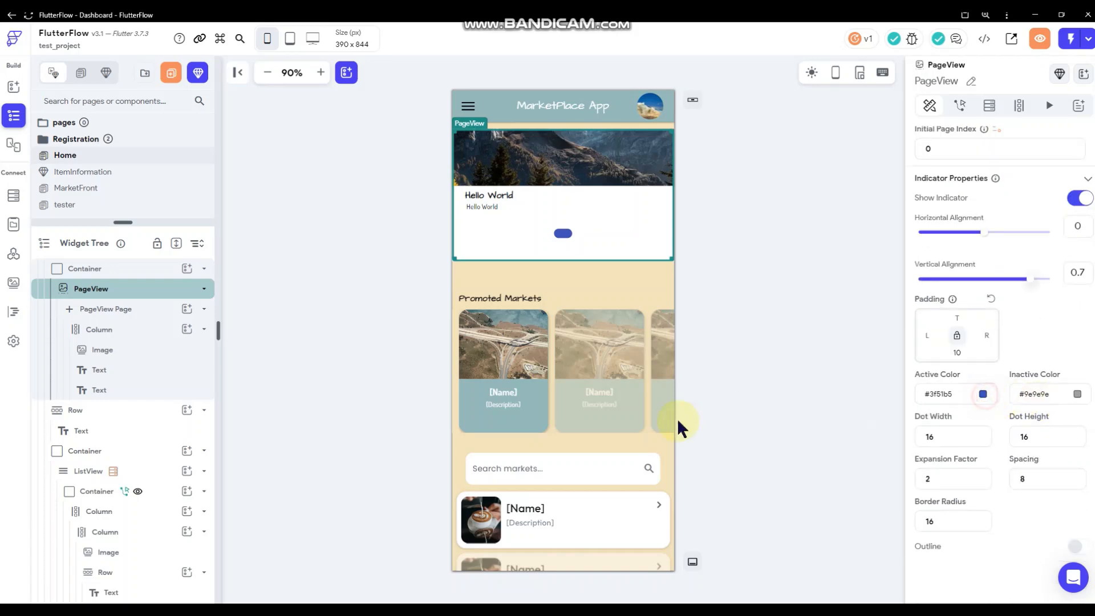
left_click(691, 468)
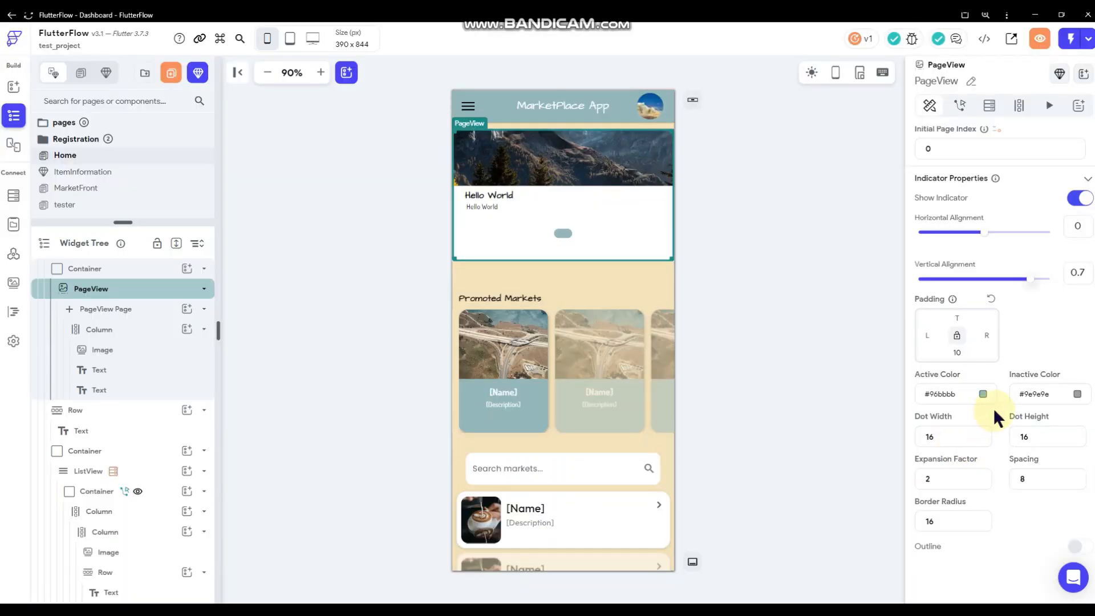
Make the indicator dots 11 by 11 with 16 border radius and black600 inactive colour.
double_click(950, 437)
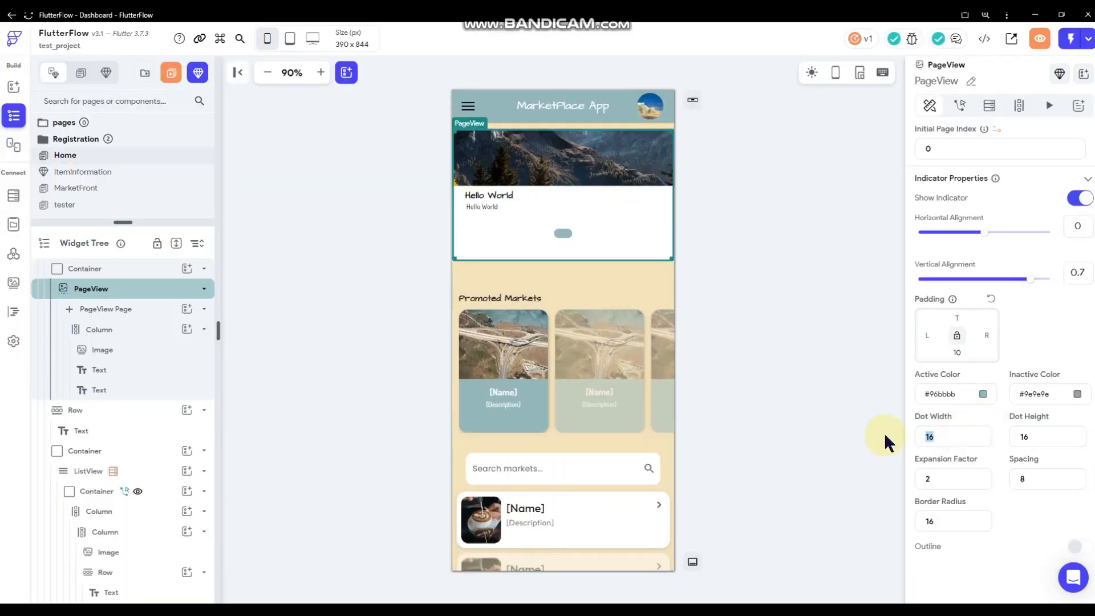
type("1")
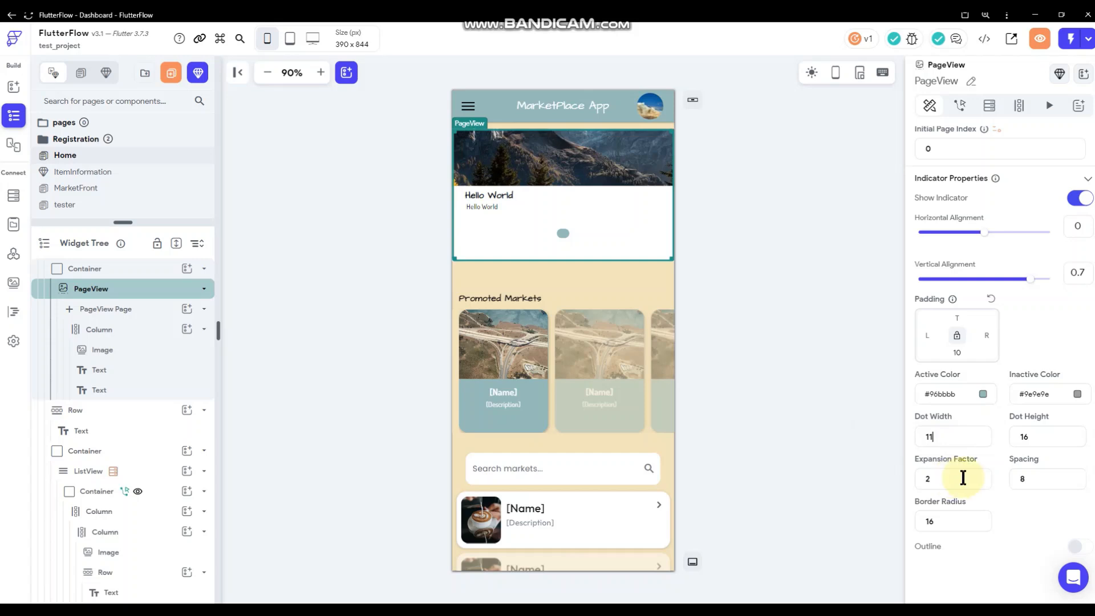
double_click(958, 521)
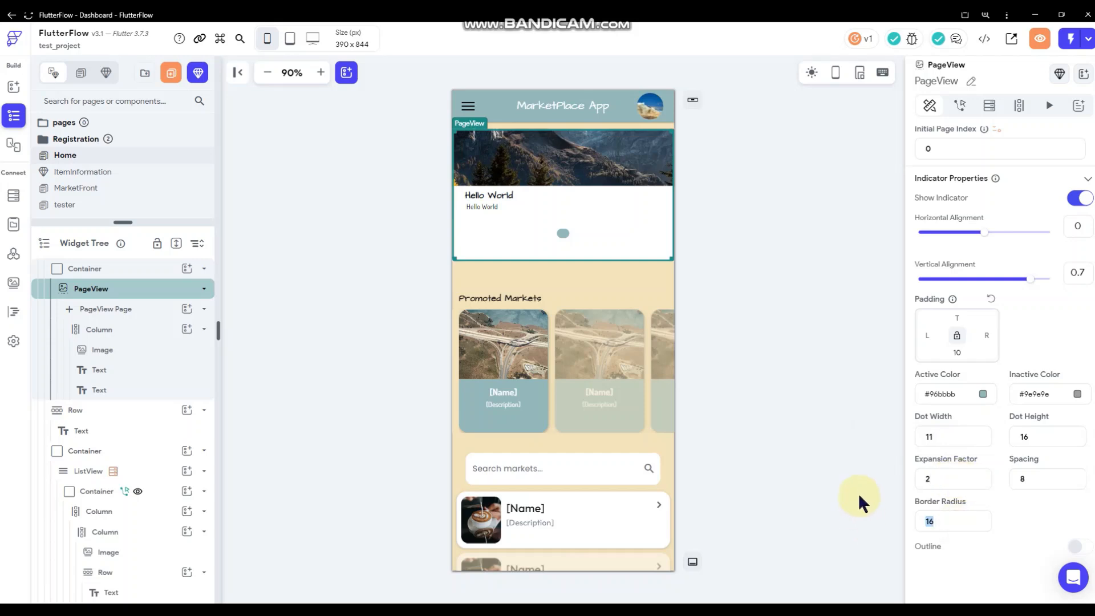
type("11")
double_click(929, 520)
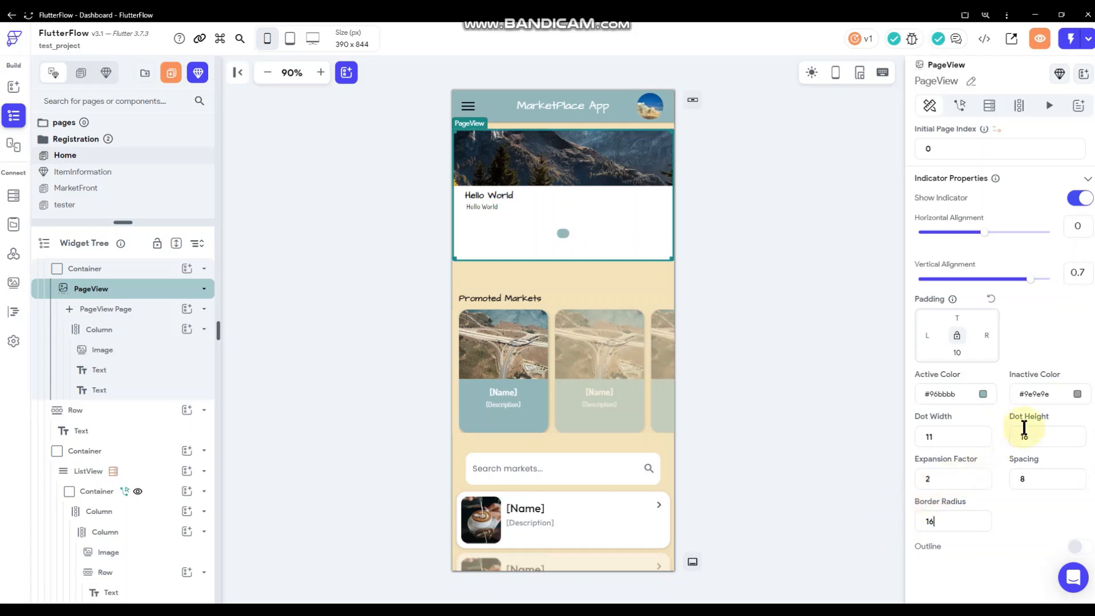
left_click(1050, 437)
key("BackSpace")
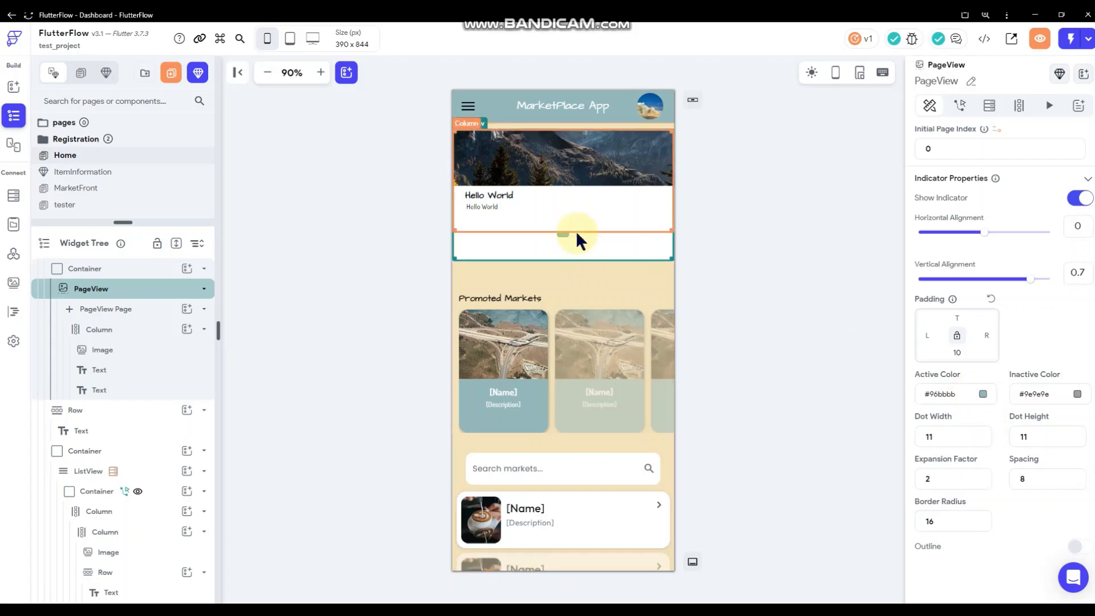
left_click(1077, 395)
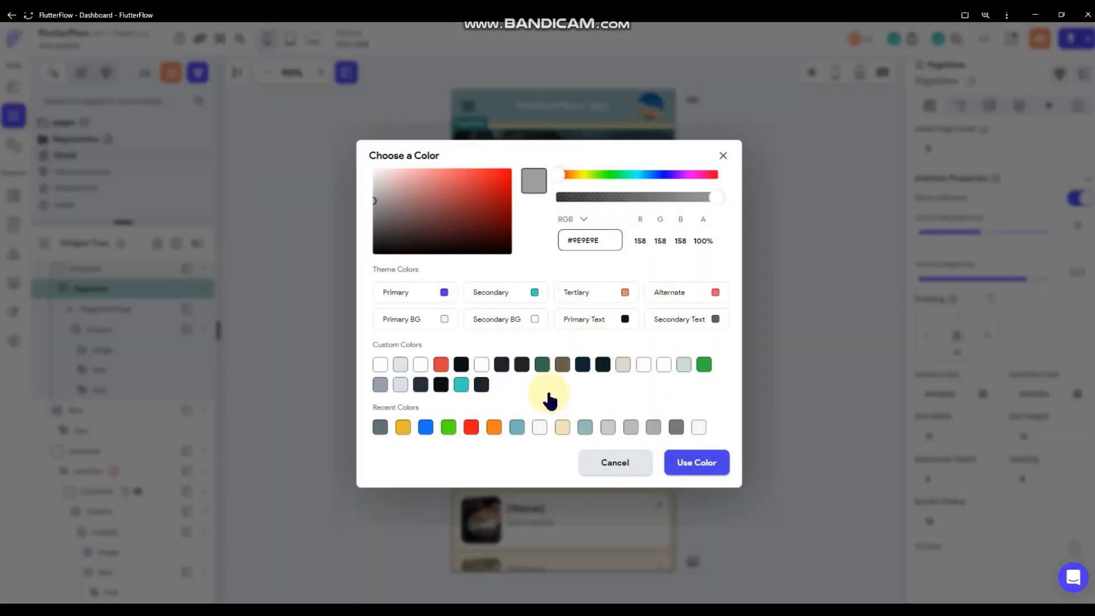
left_click(787, 358)
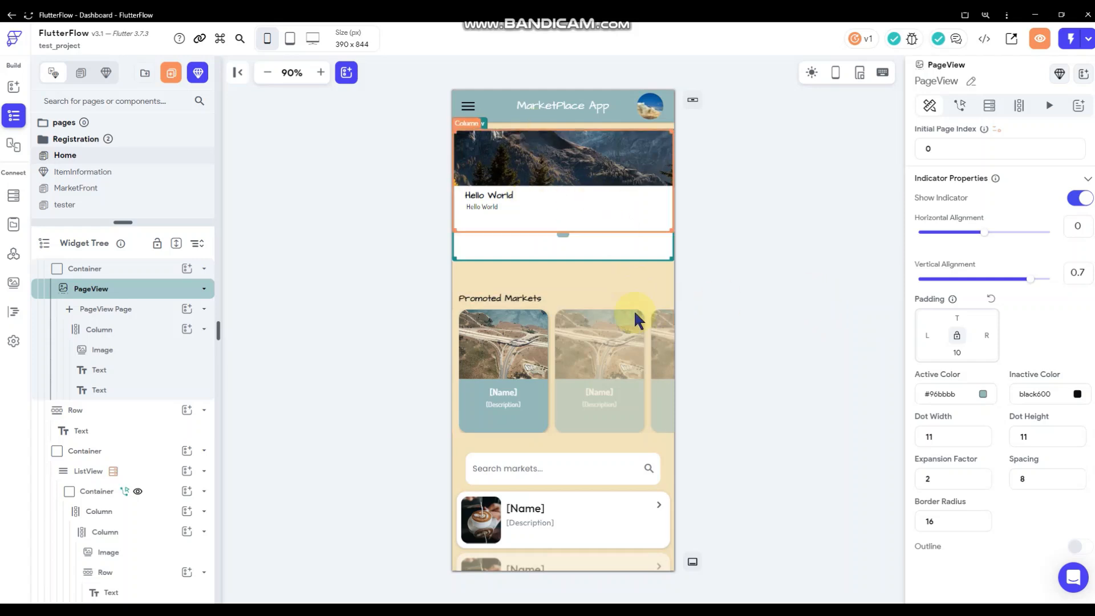
Select the Container wrapping the PageView and remove its 12 top padding.
left_click(646, 243)
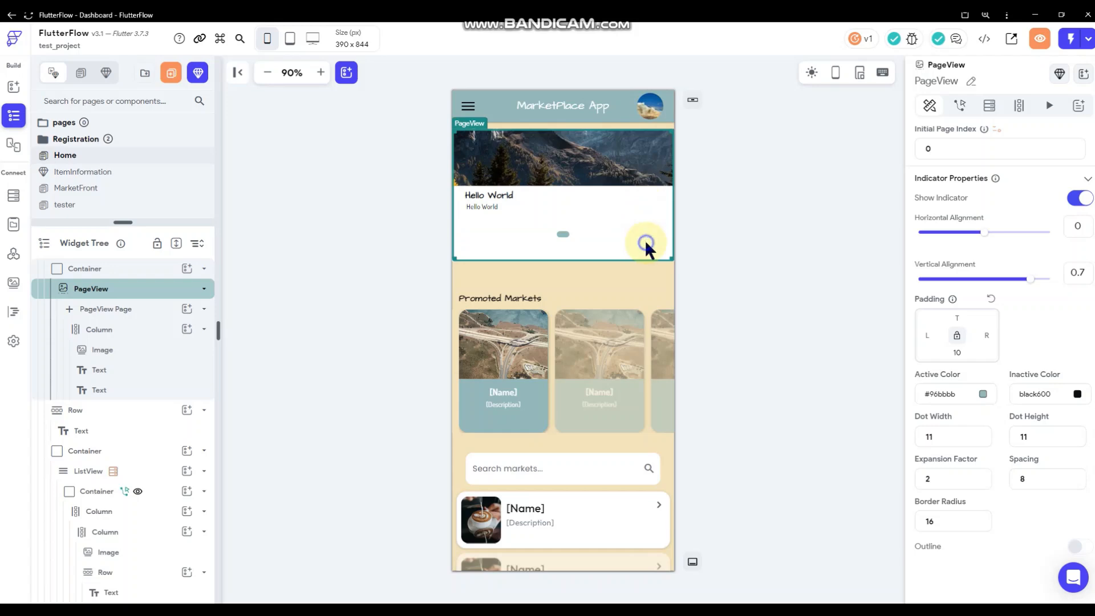
right_click(647, 243)
left_click(706, 454)
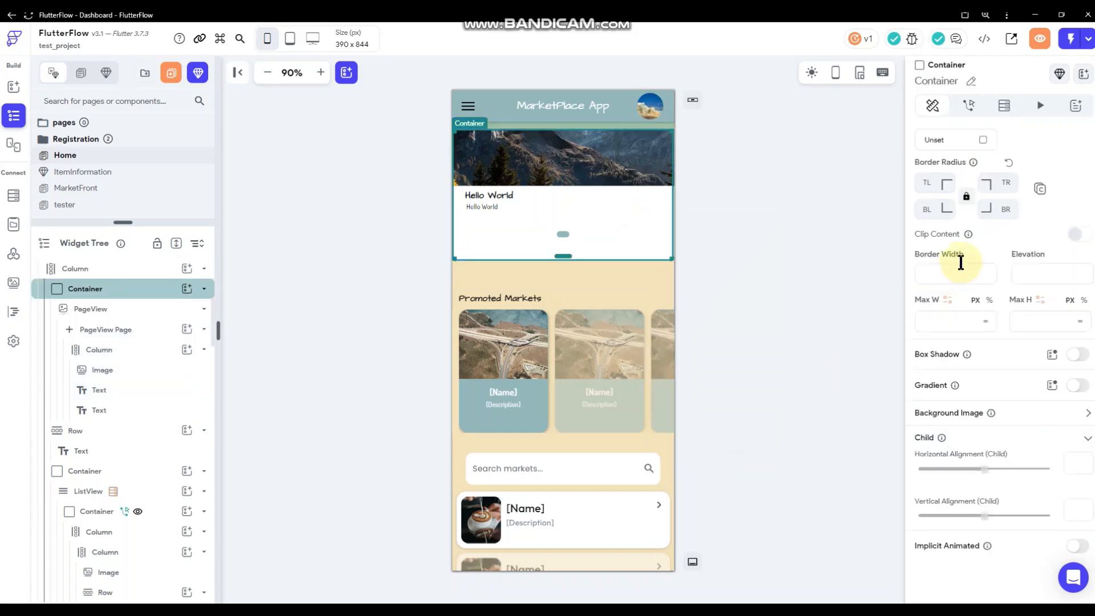
scroll(966, 262, "up", 7)
left_click(961, 219)
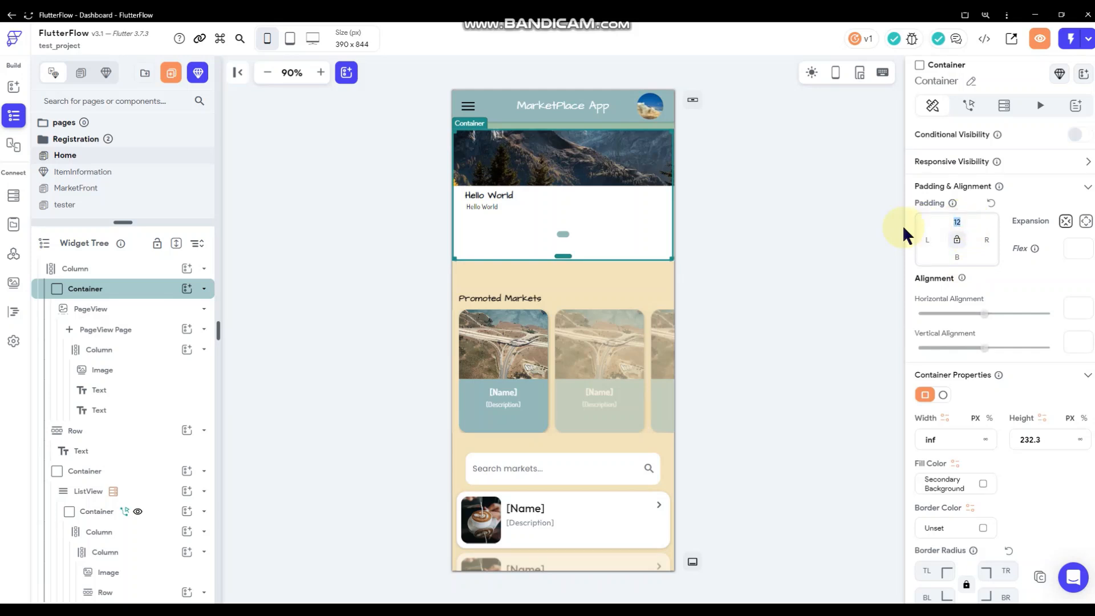
key("BackSpace")
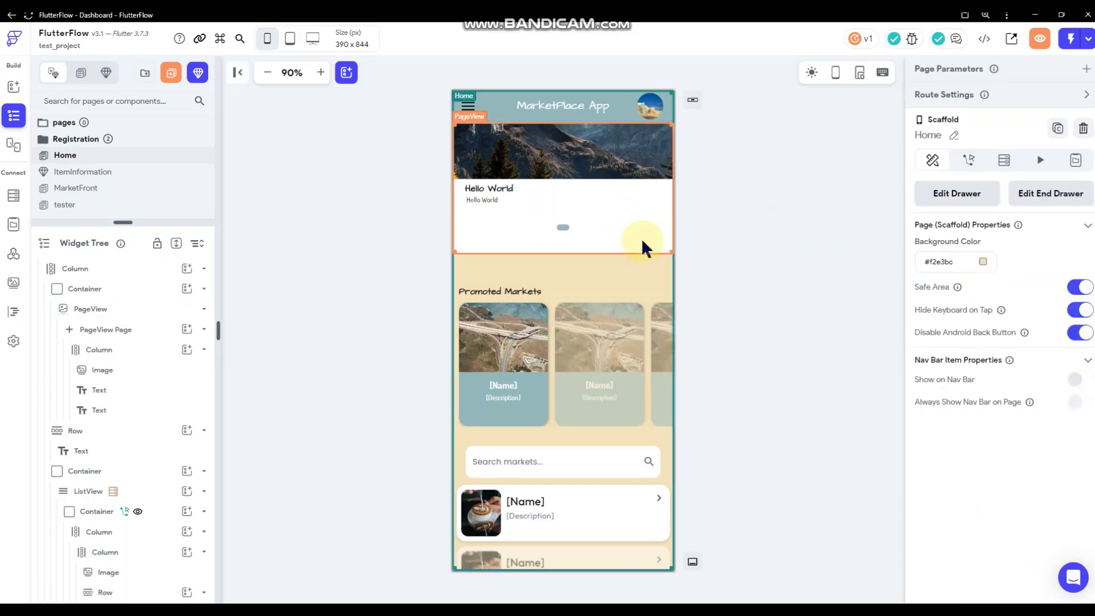
Fill the banner container with cream #f2e3bc and clear its fixed height.
right_click(642, 238)
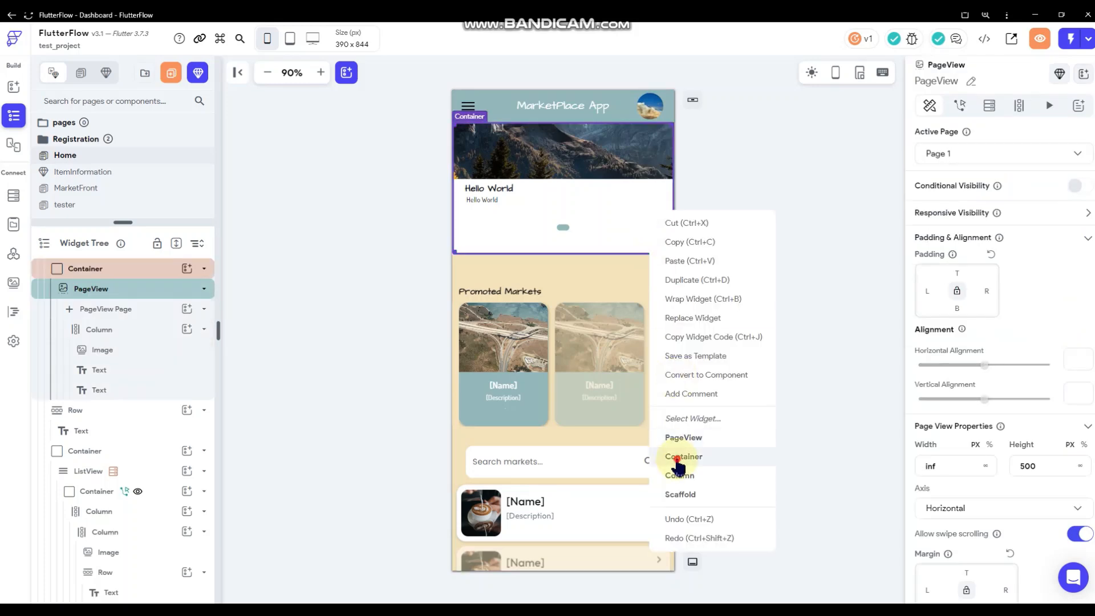
left_click(735, 455)
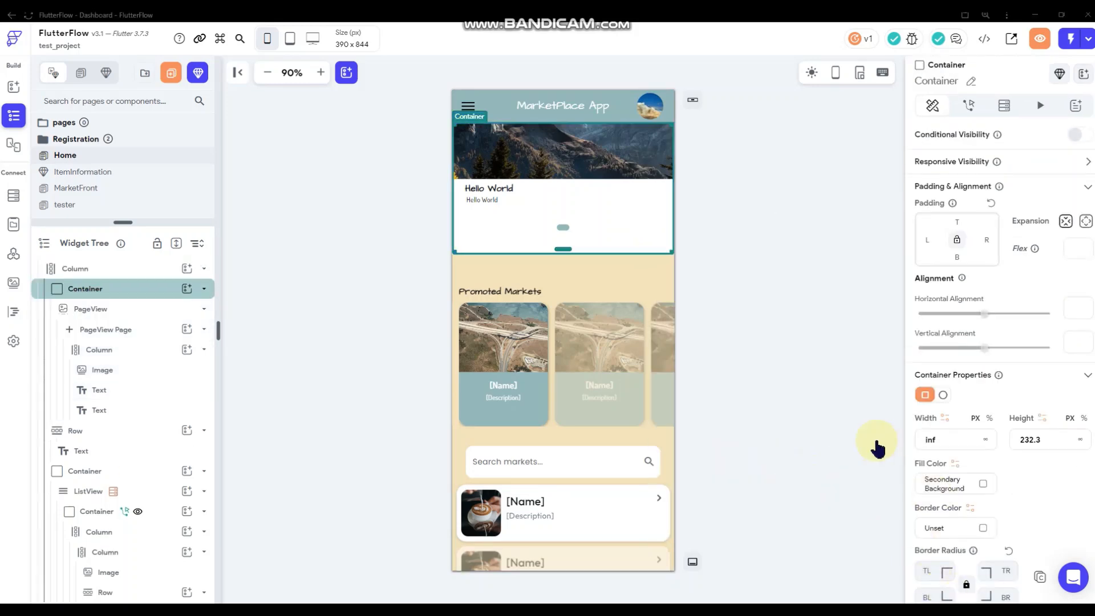
scroll(1004, 439, "down", 1)
left_click(982, 432)
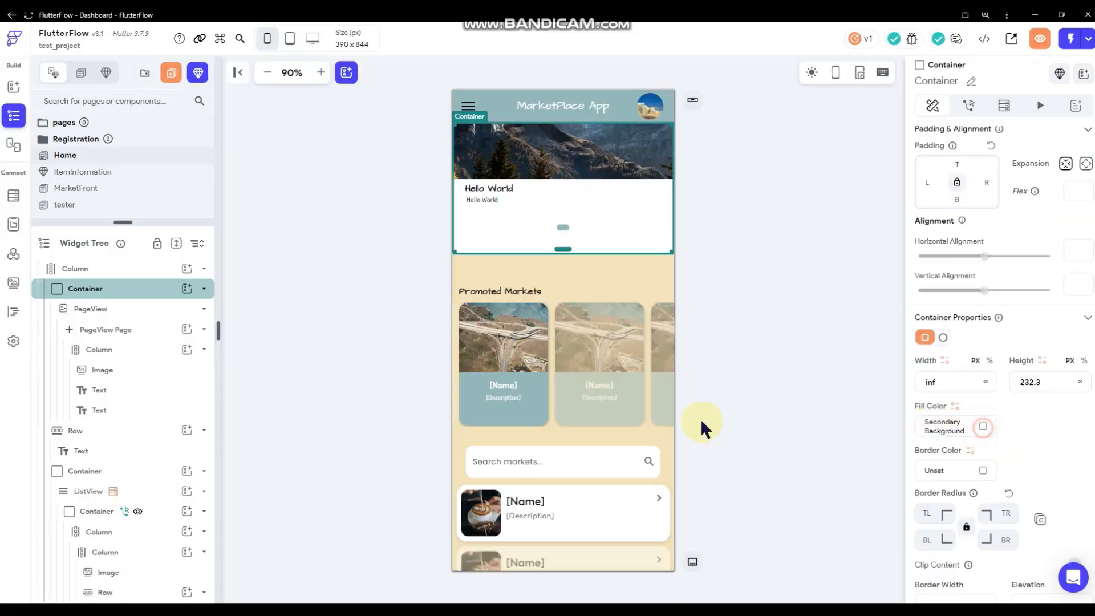
left_click(566, 424)
left_click(689, 463)
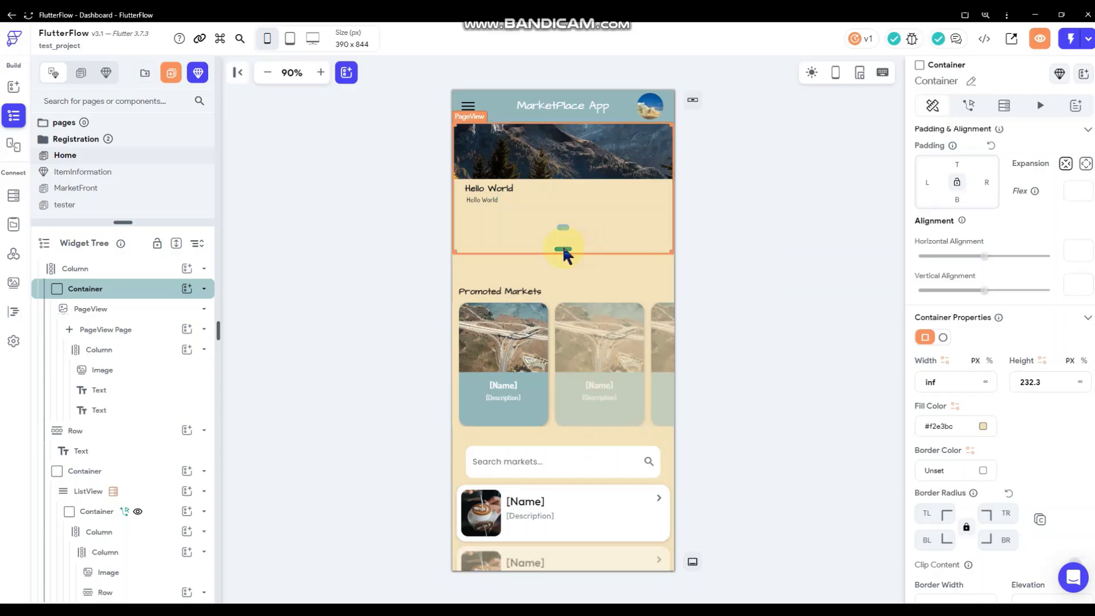
left_click_drag(562, 248, 565, 243)
left_click(1045, 377)
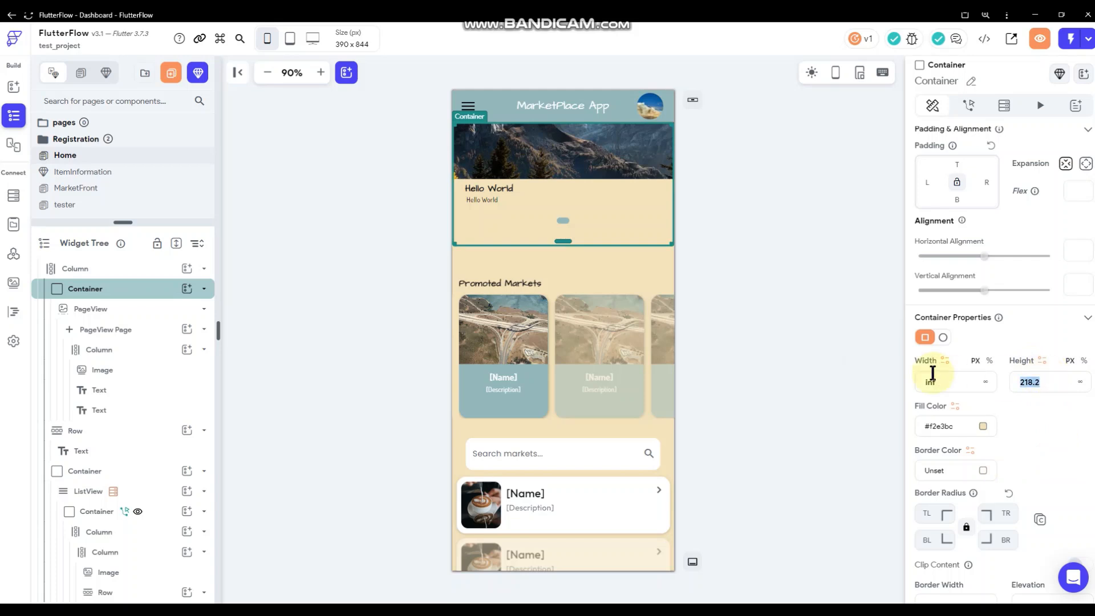
key("BackSpace")
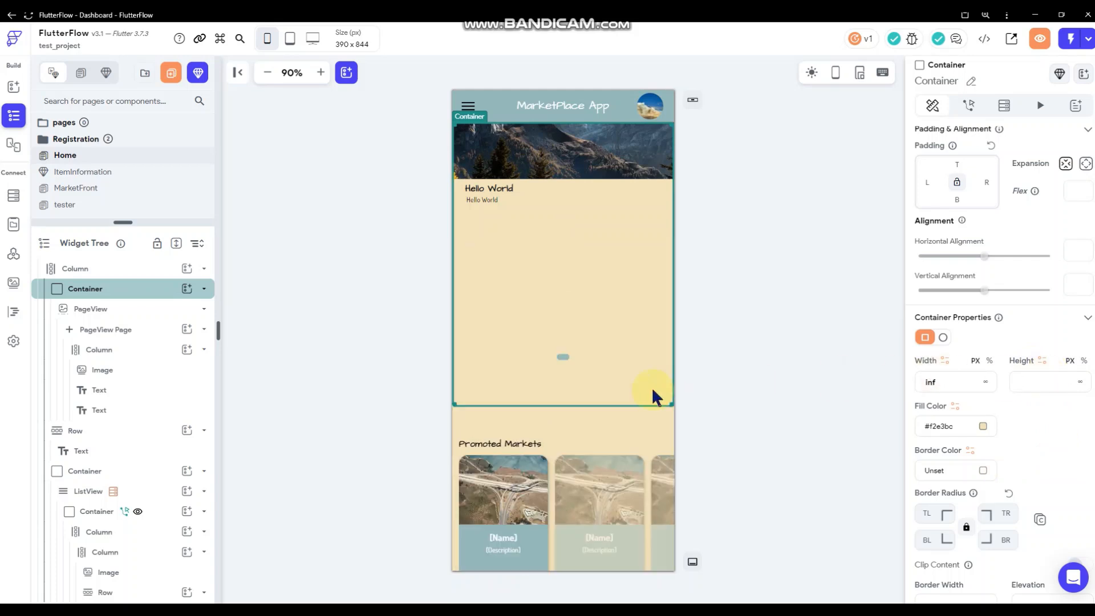
Select the container wrapping the PageView and set its height to 250, fine-tuned to 249.
left_click(586, 351)
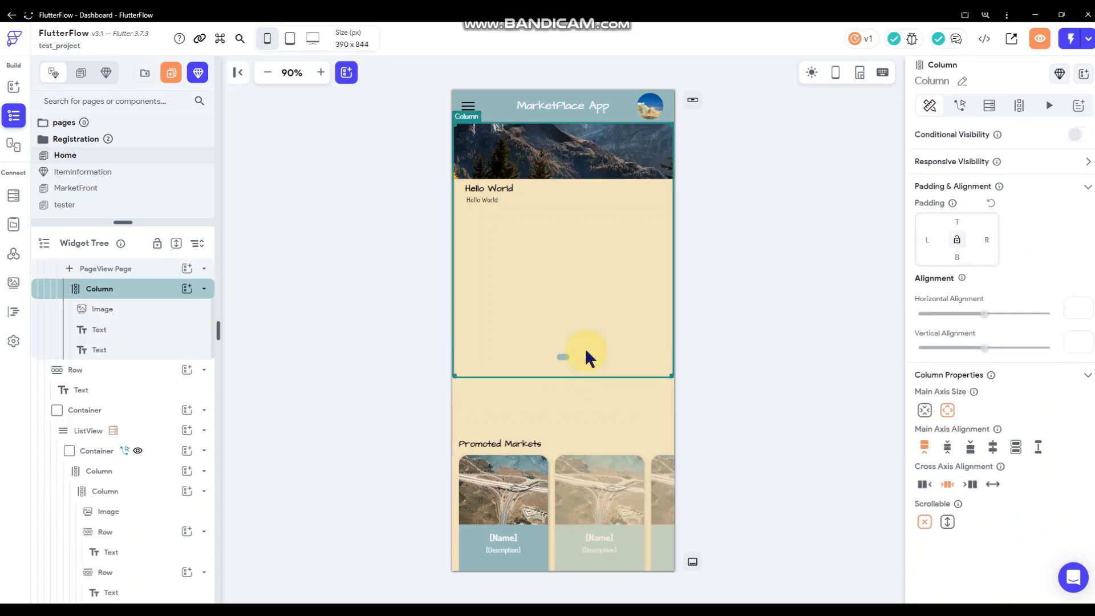
left_click(100, 270)
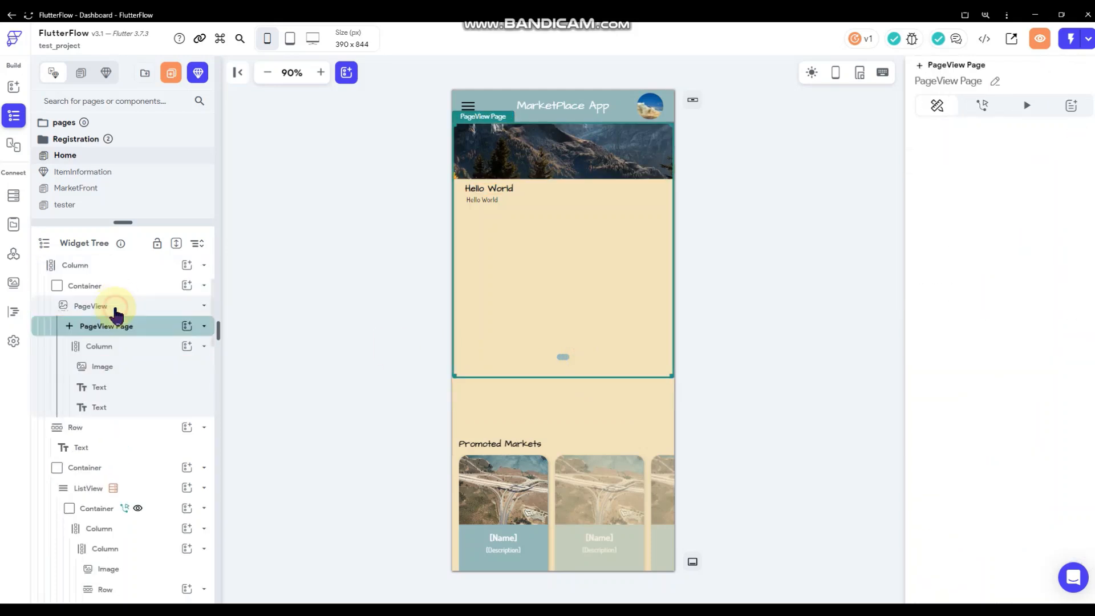
left_click(117, 307)
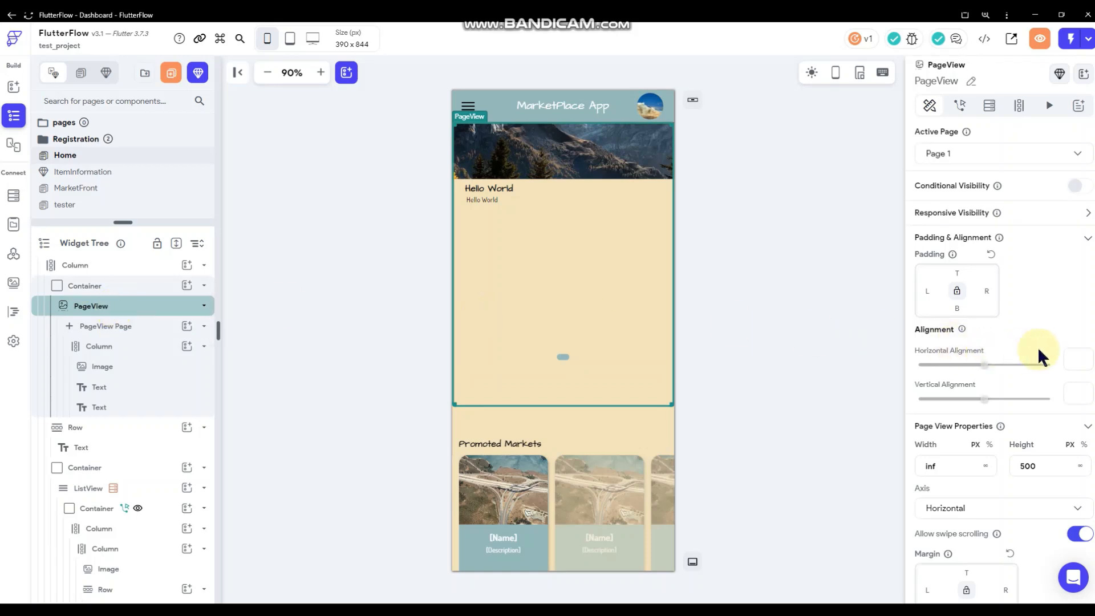
scroll(1038, 347, "down", 8)
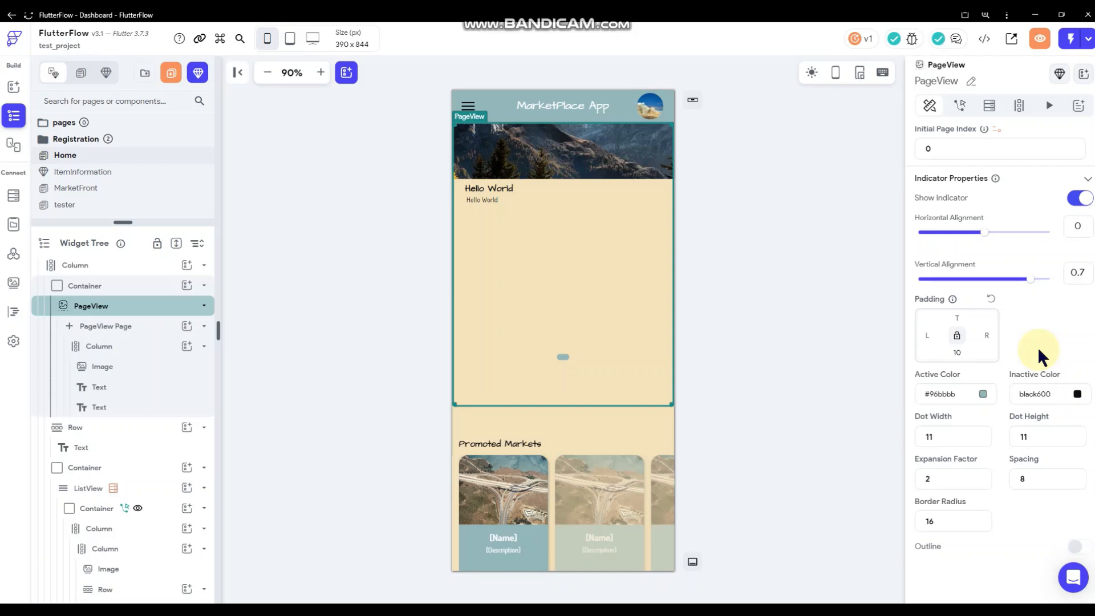
scroll(1038, 347, "up", 8)
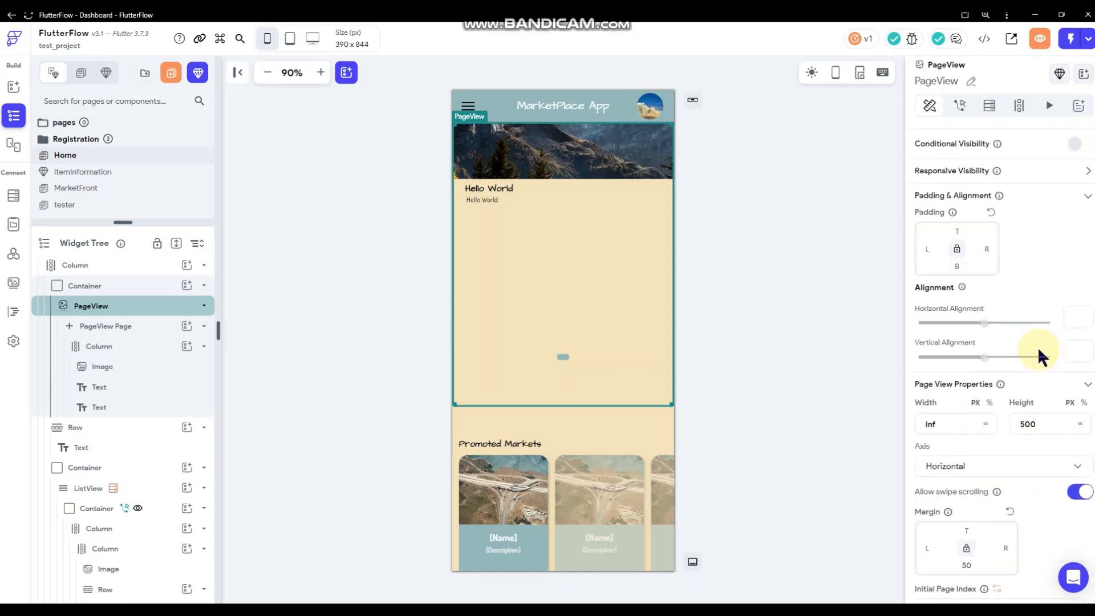
scroll(1038, 347, "up", 1)
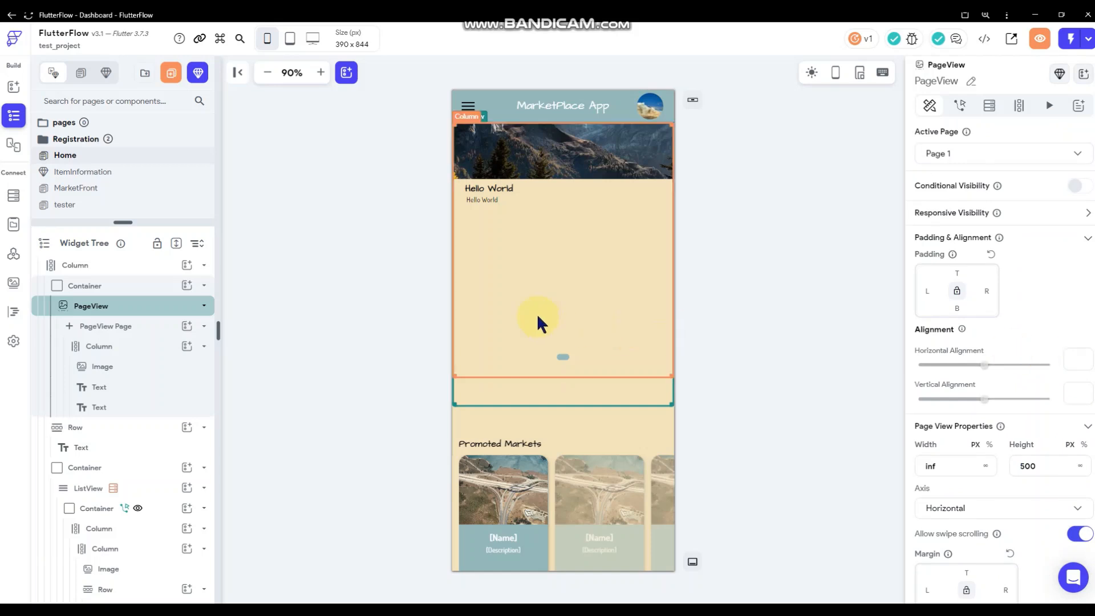
left_click(573, 398)
right_click(573, 398)
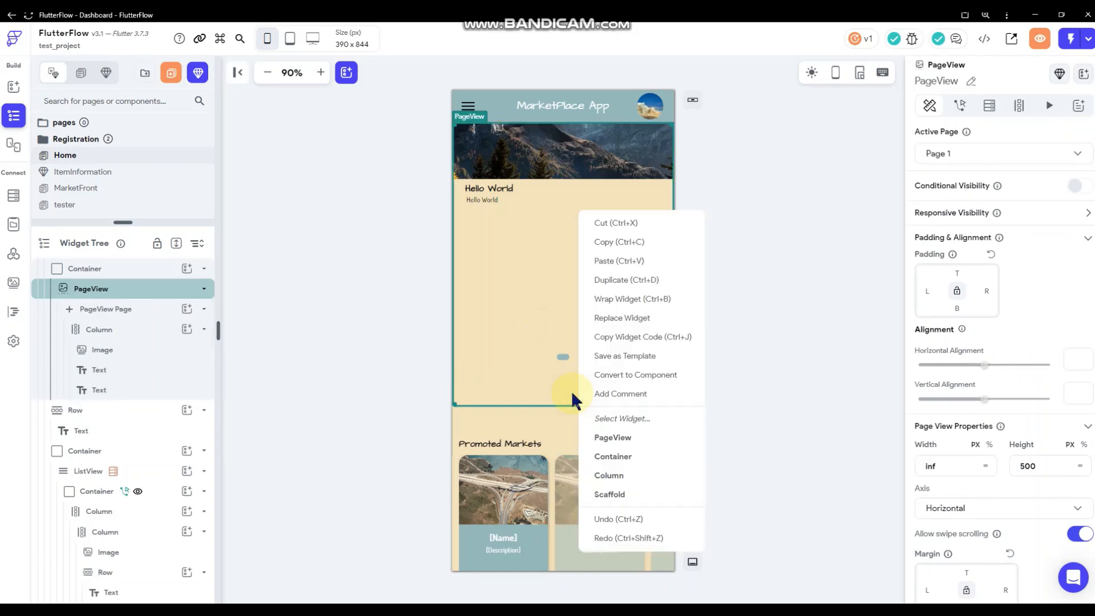
left_click(138, 273)
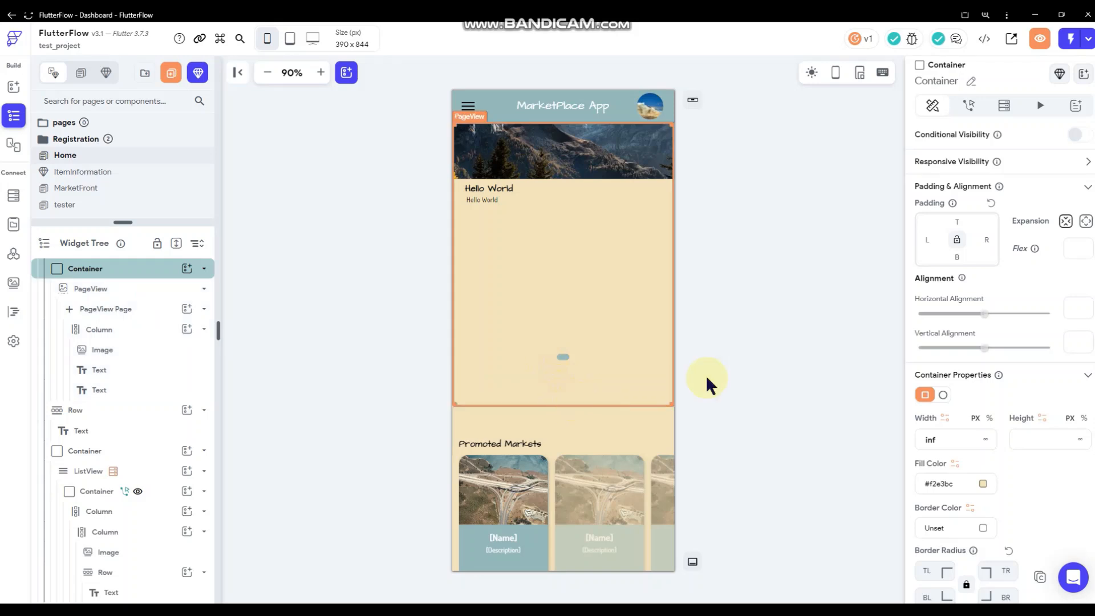
left_click(1039, 439)
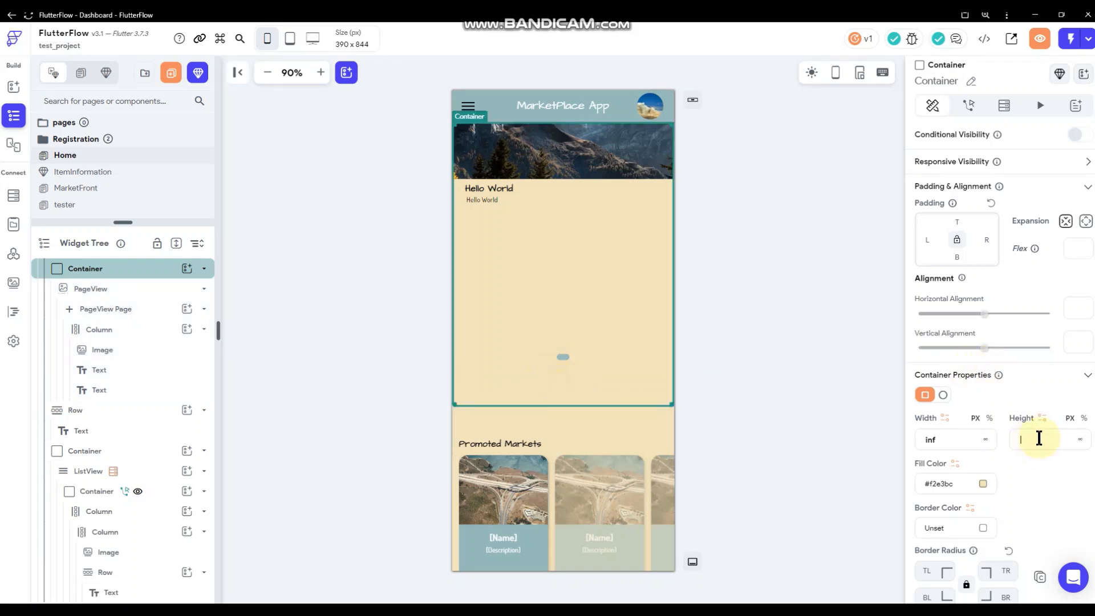
type("250")
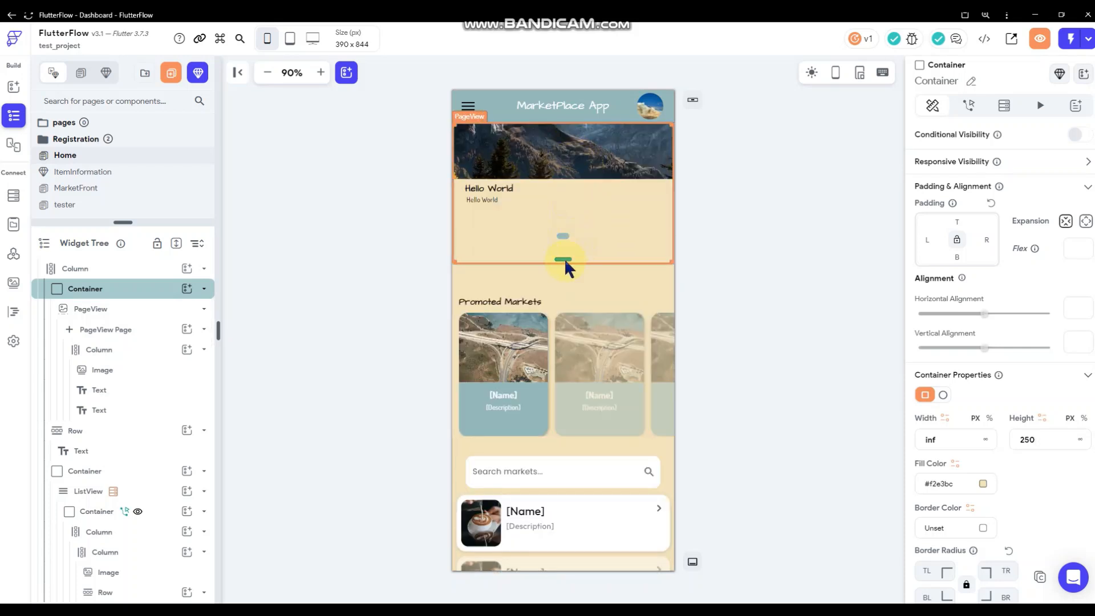
left_click_drag(562, 261, 562, 260)
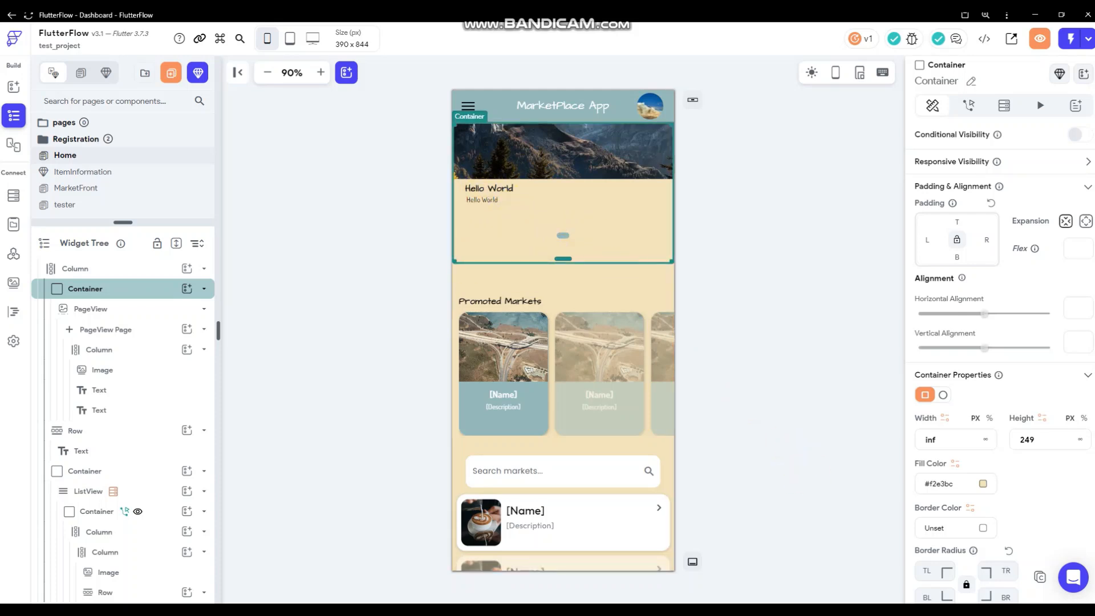
Delete the 55 top padding from the Promoted Markets heading row.
left_click(753, 285)
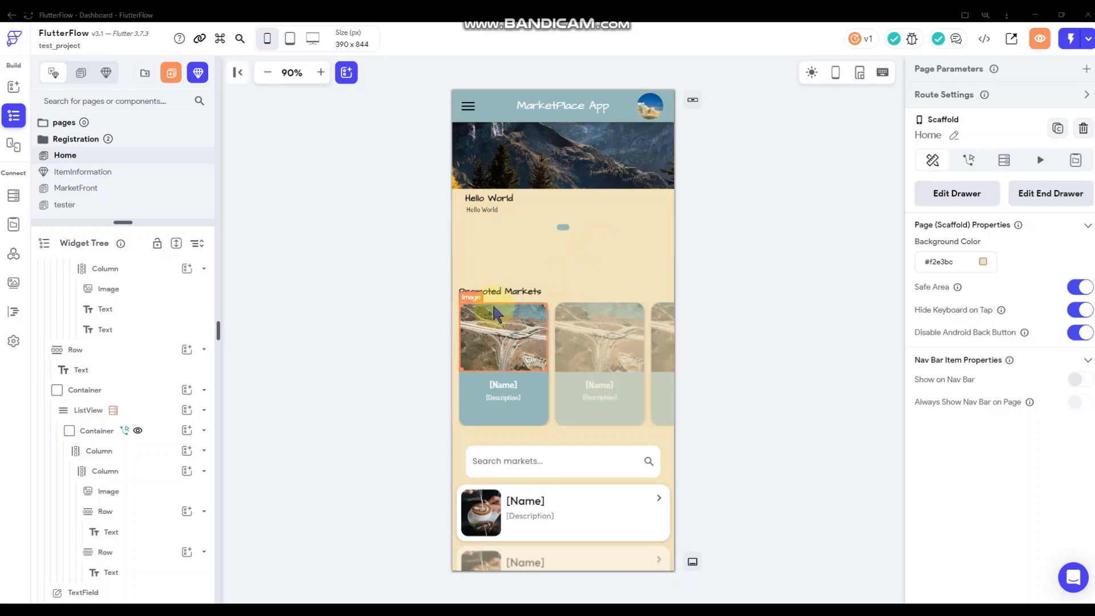
left_click(599, 292)
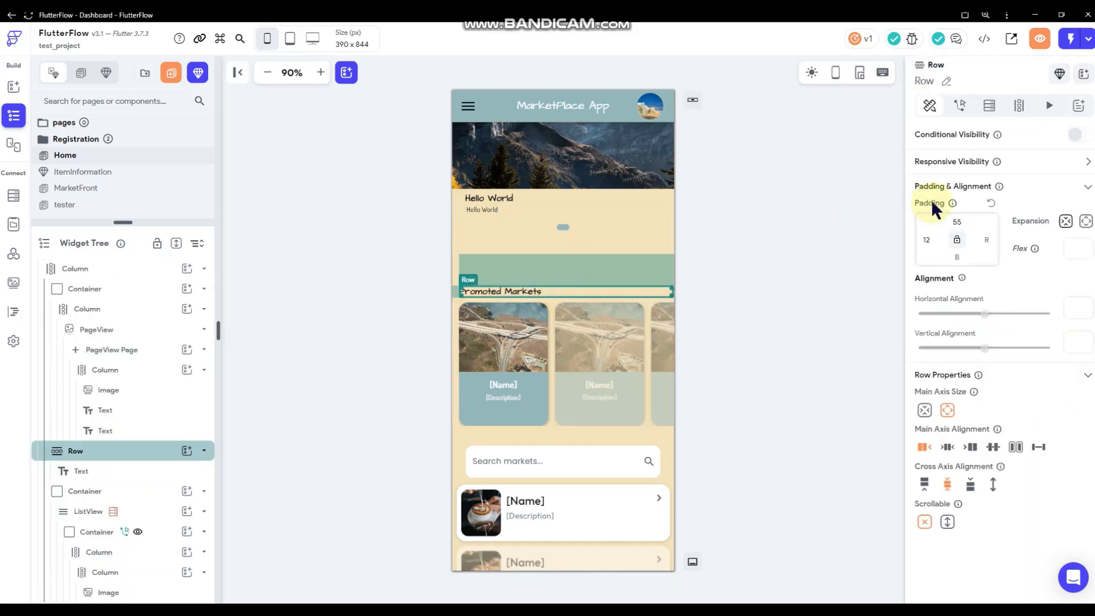
double_click(957, 222)
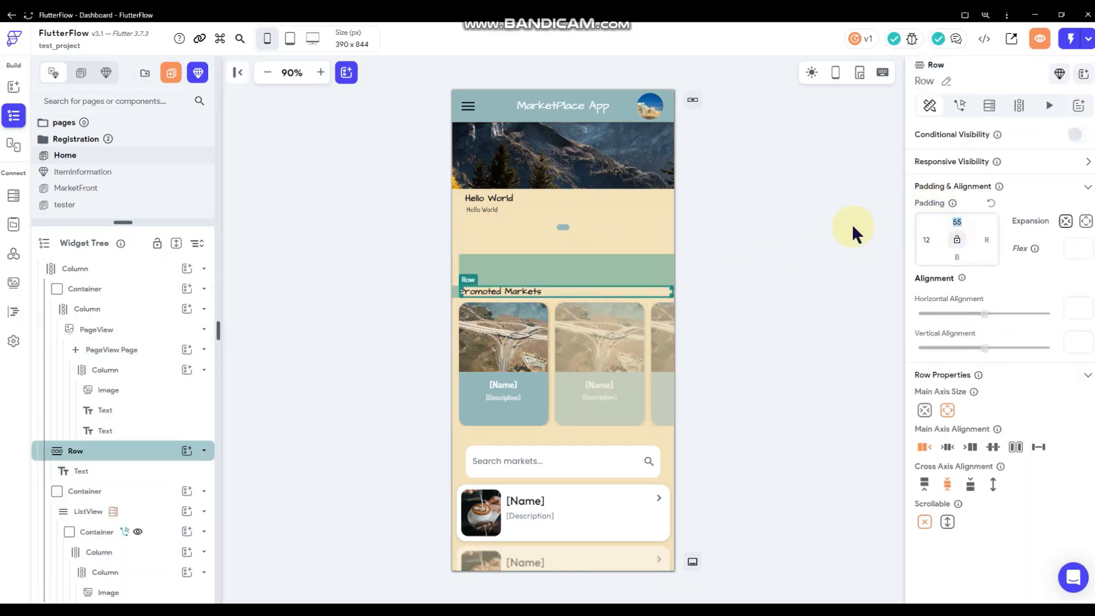
key("BackSpace")
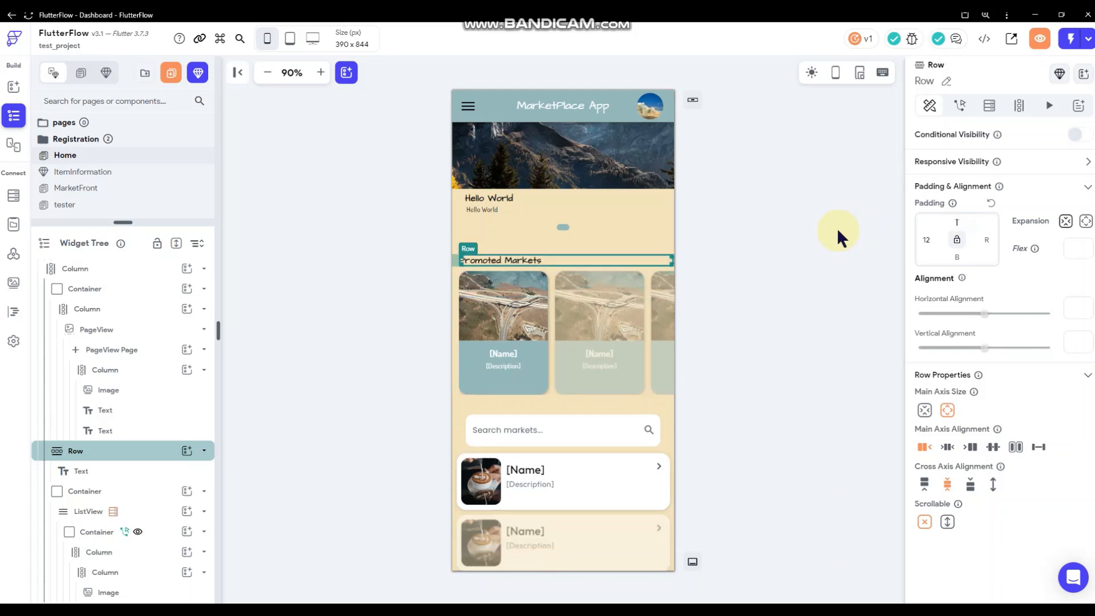
left_click(815, 235)
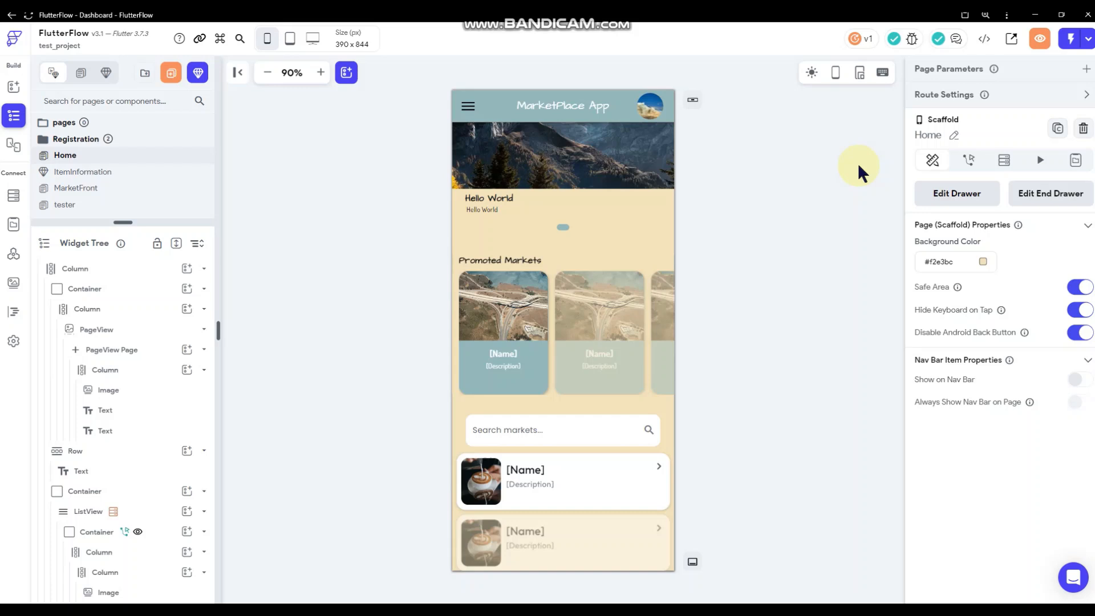
left_click(1062, 612)
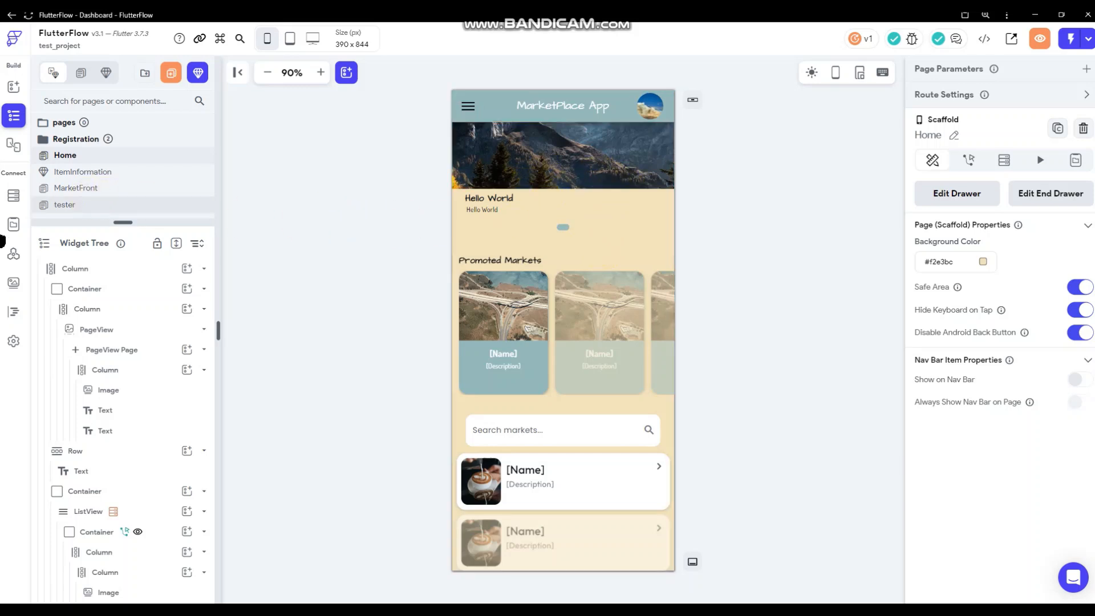
Open the Advertisement_Space subcollection schema and copy the collection.
left_click(21, 197)
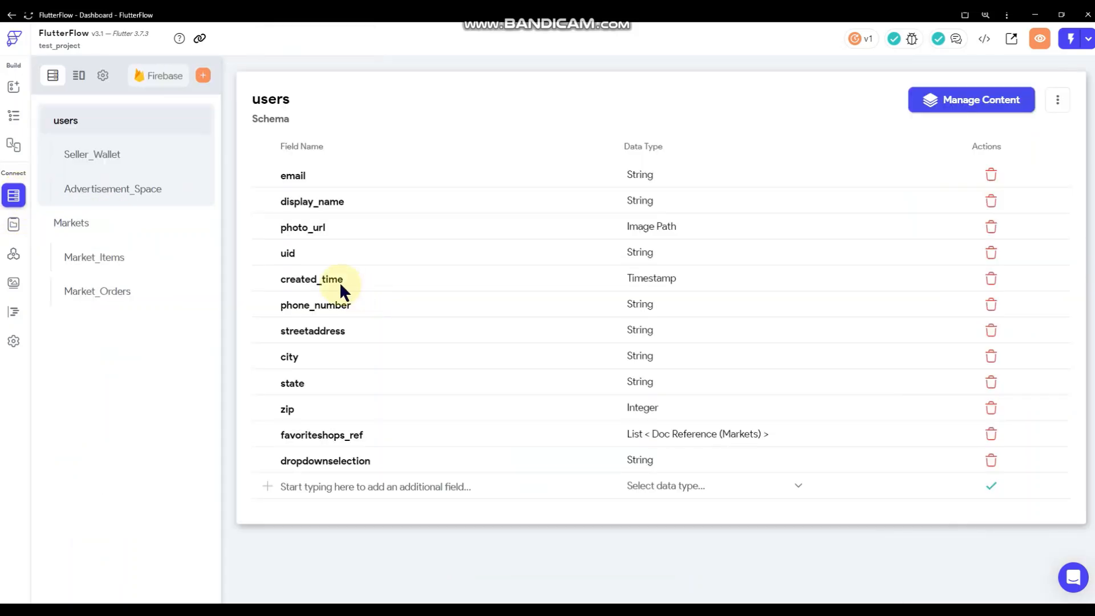
left_click(142, 195)
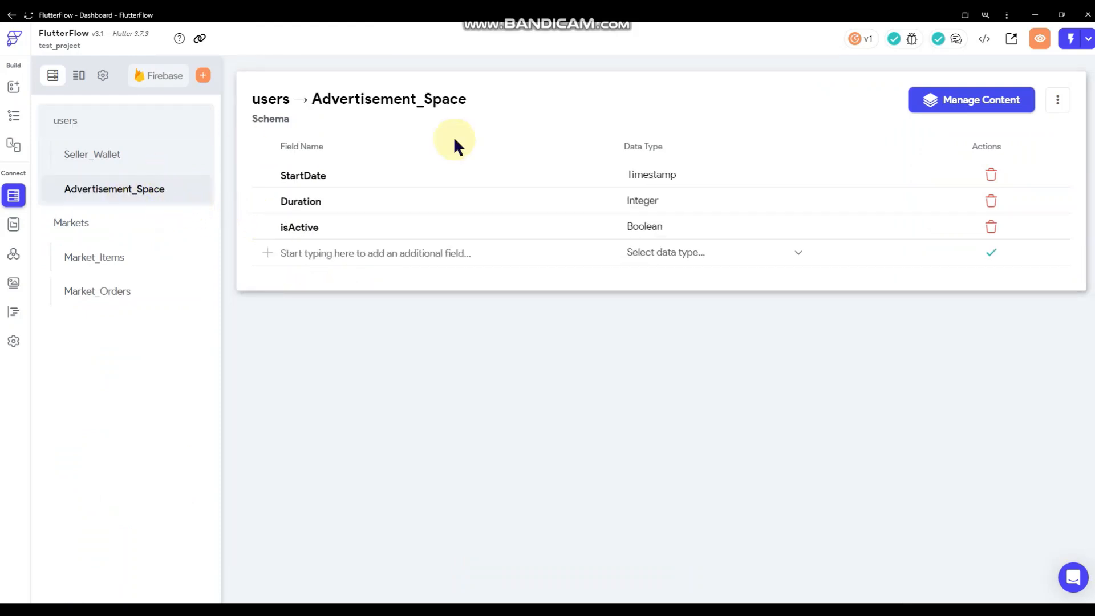
left_click(1057, 100)
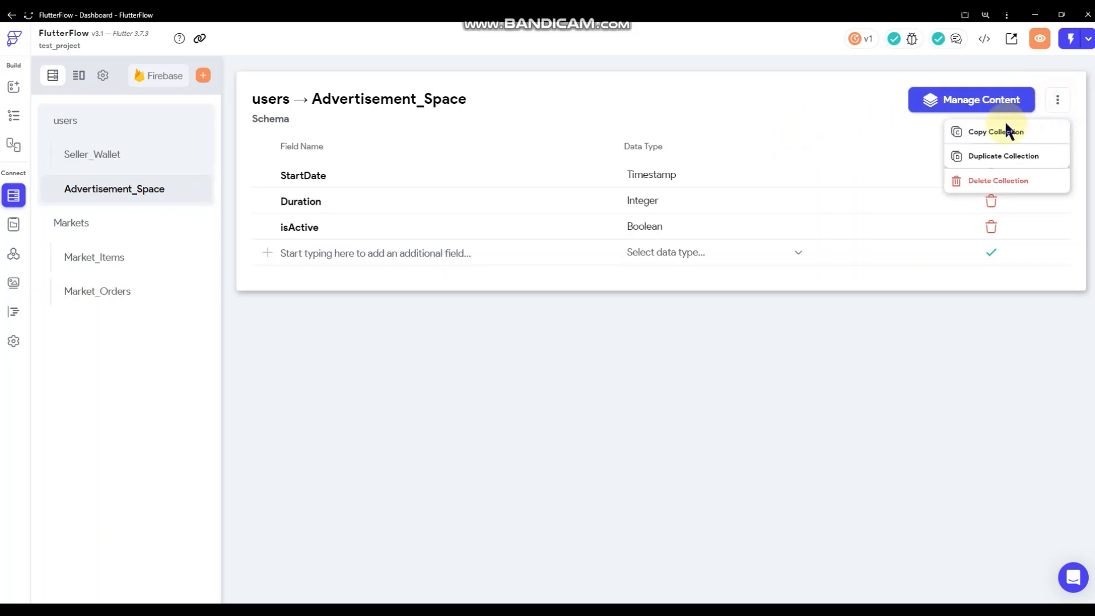
left_click(987, 132)
Delete the Advertisement_Space collection, then dismiss the new-collection prompt.
left_click(1057, 100)
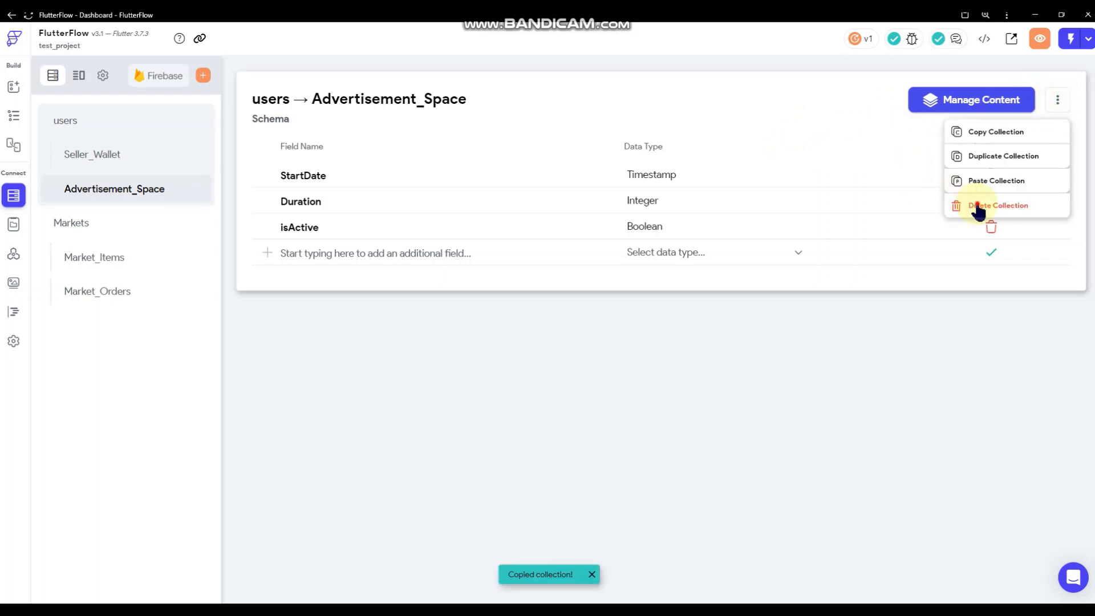
left_click(978, 206)
left_click(636, 355)
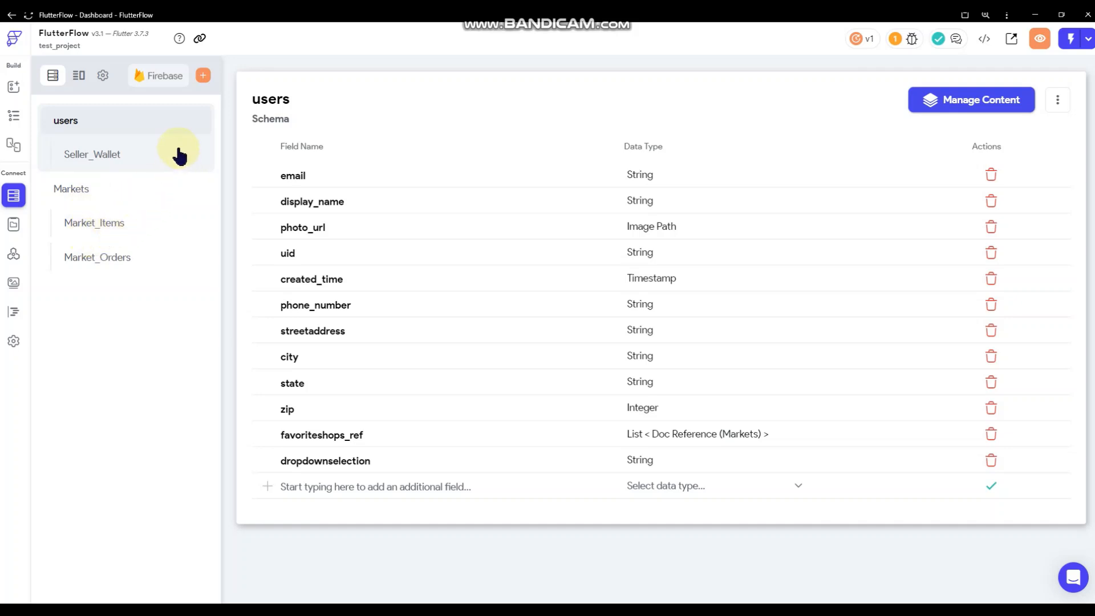
left_click(203, 76)
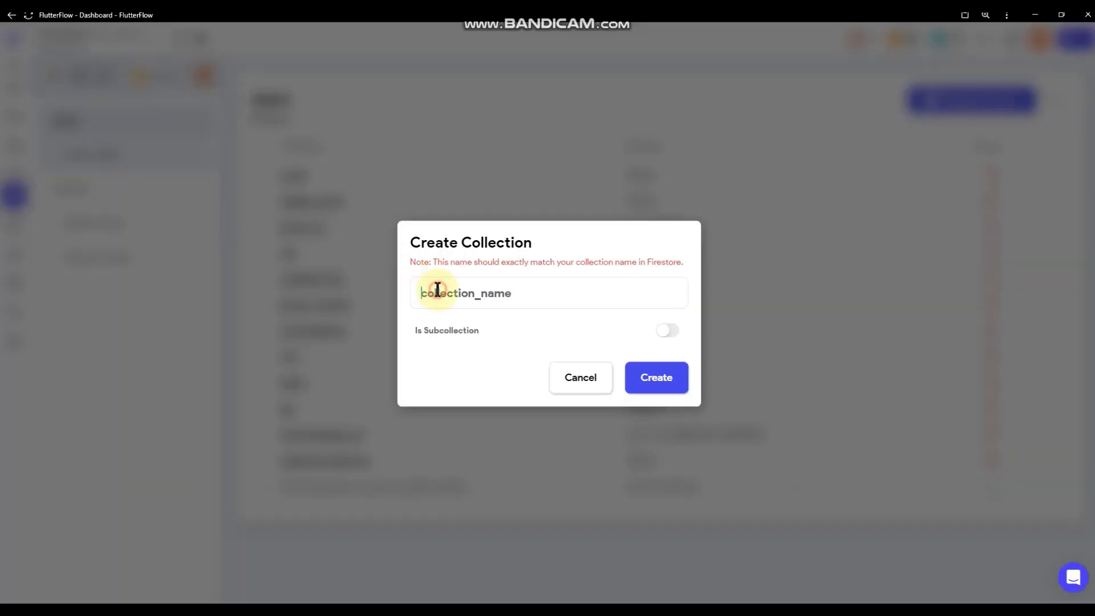
left_click(579, 376)
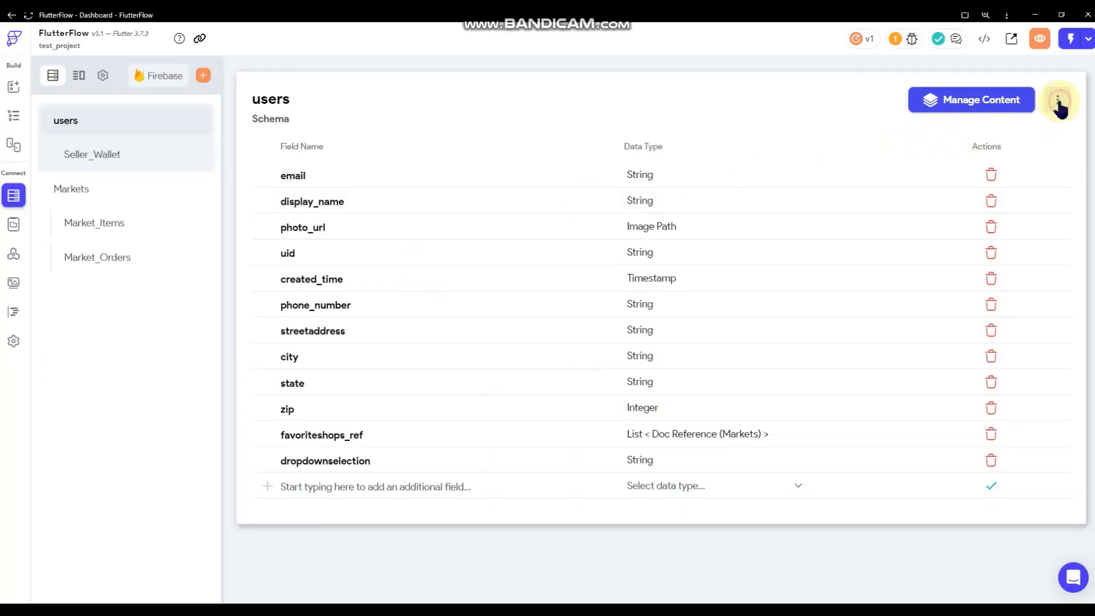
left_click(1057, 102)
left_click(996, 180)
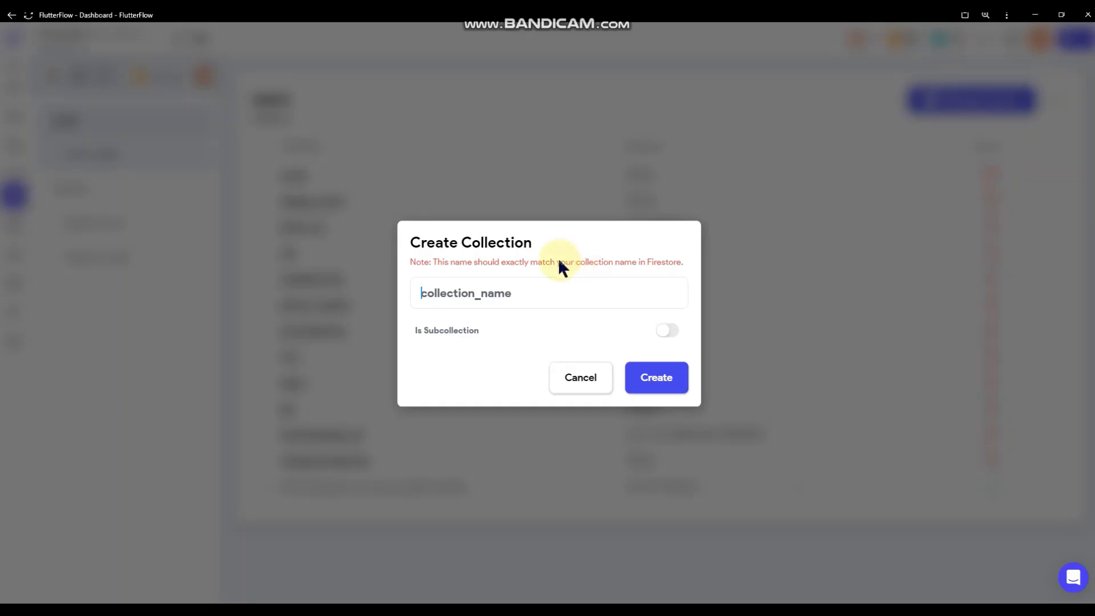
left_click(486, 293)
type("Seller")
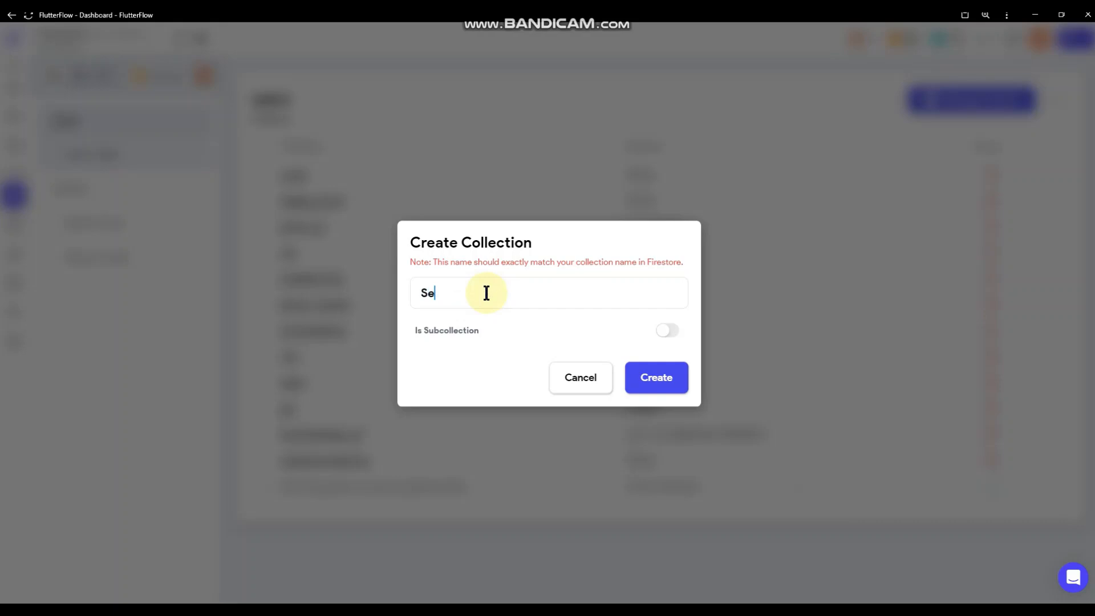
type("Advertisements")
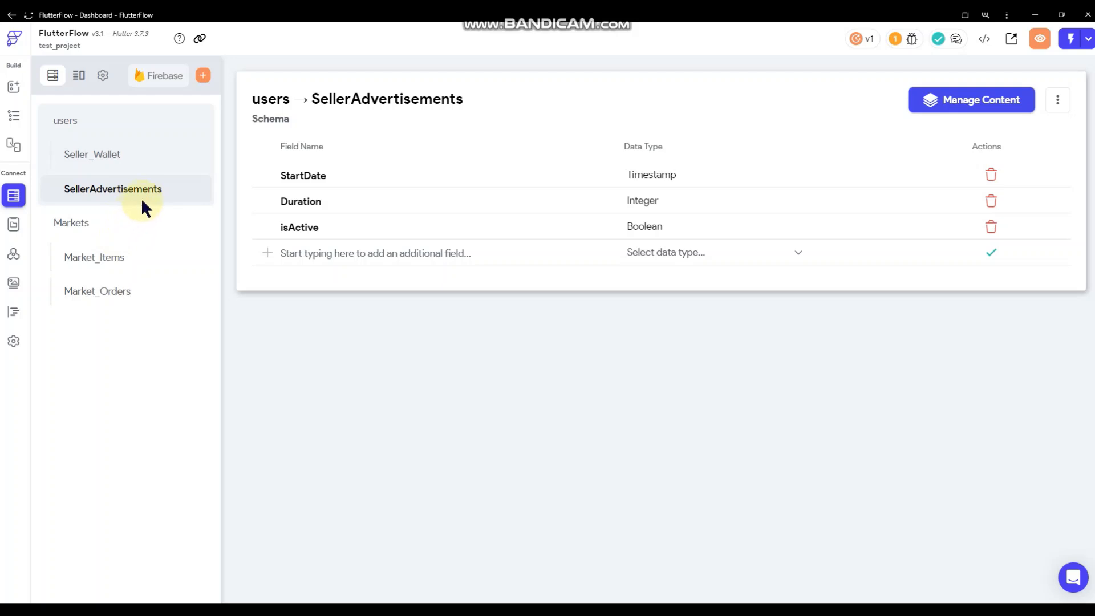
left_click(1054, 103)
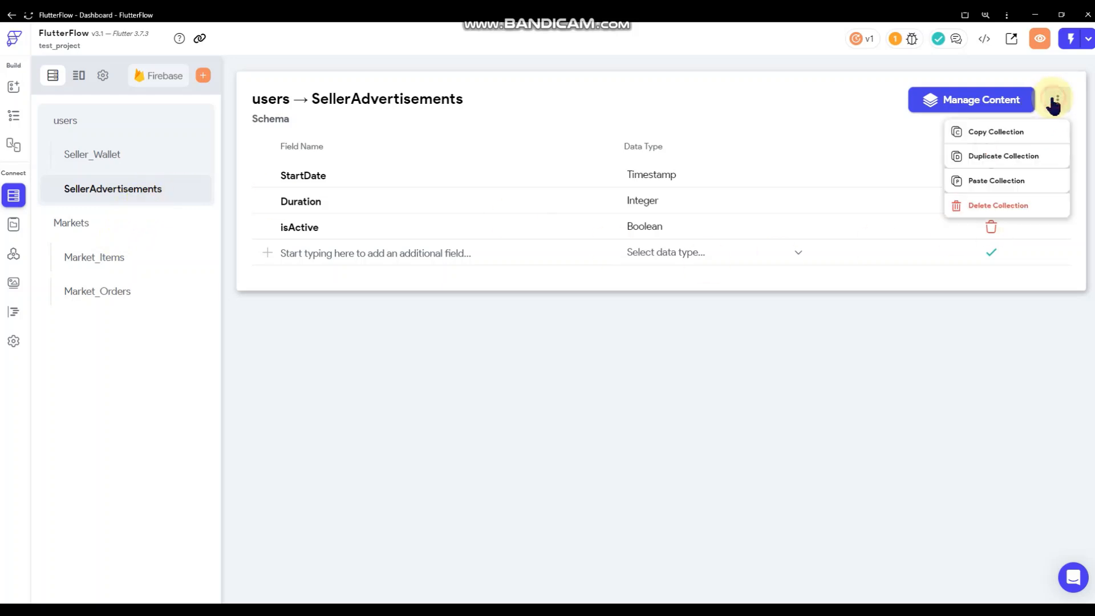
left_click(1002, 209)
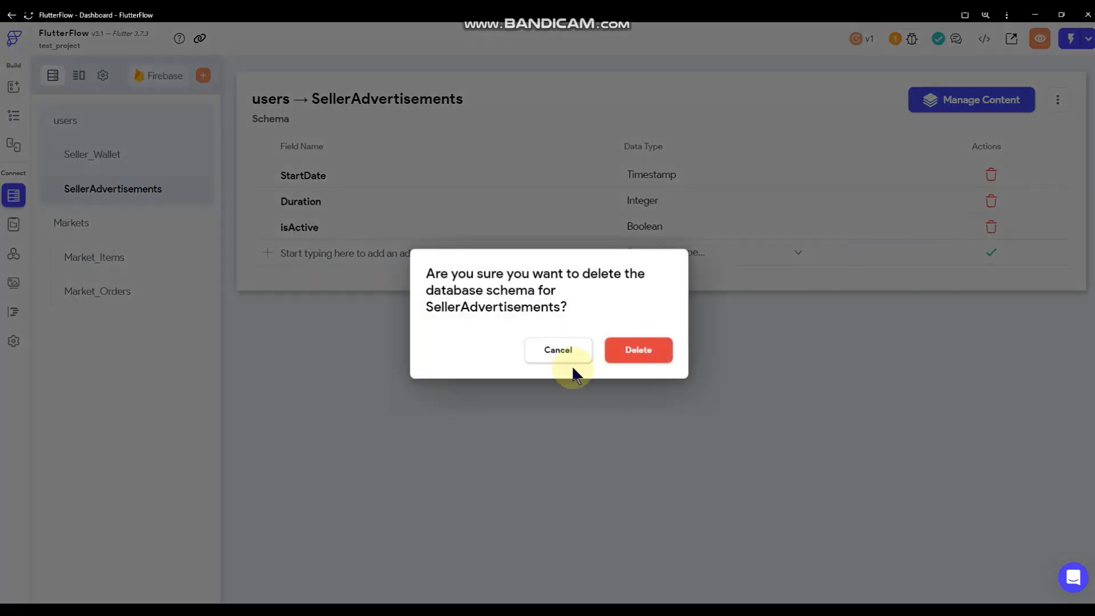
left_click(636, 358)
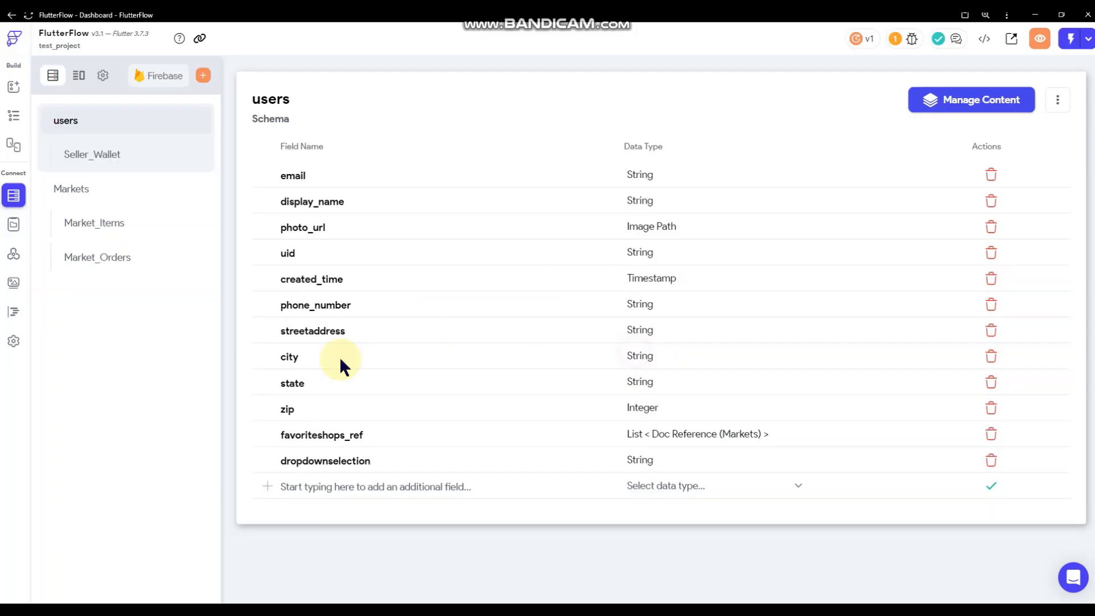
Create a top-level SellerAdvertisements collection, starting its schema from scratch.
left_click(203, 77)
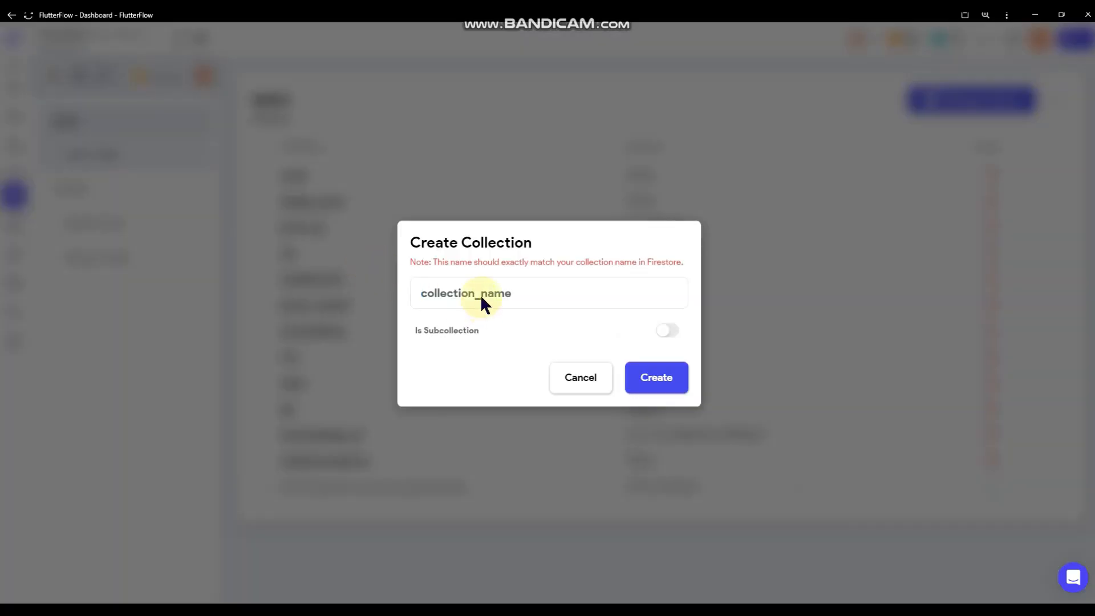
type("SellerAdvertisements")
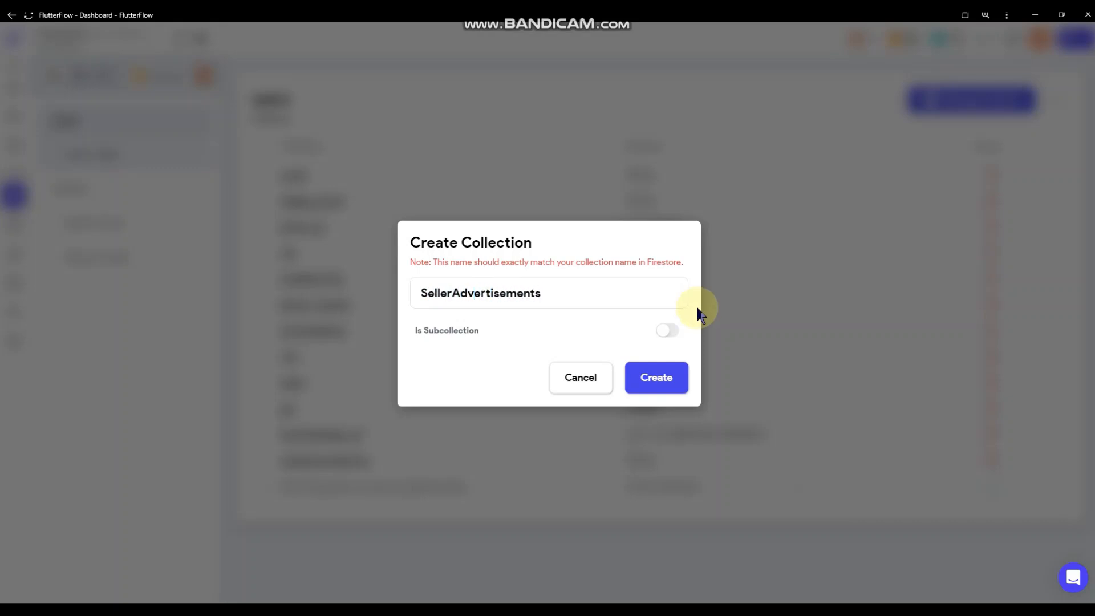
left_click(655, 374)
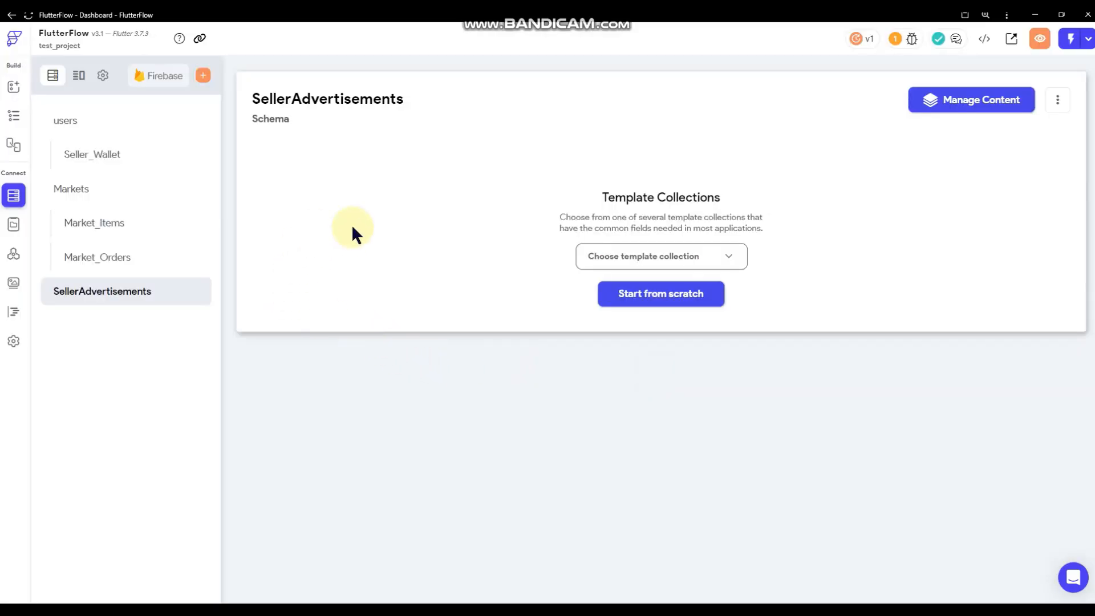
left_click(671, 295)
Add a Market_Ref field as a Document Reference to Markets, then return to the pages.
left_click(415, 175)
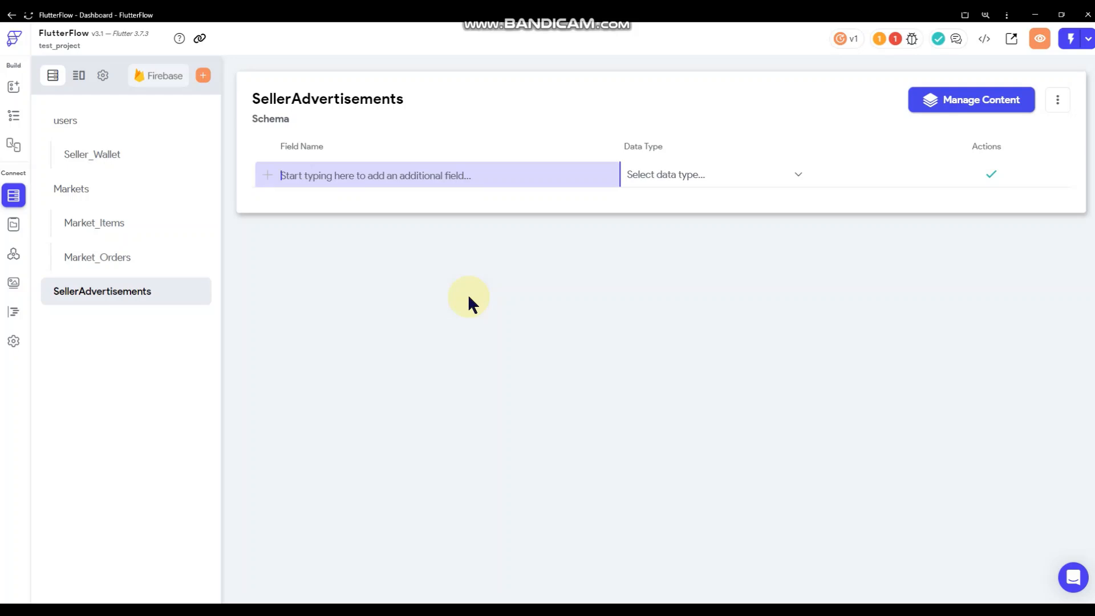
type("Market_Ref")
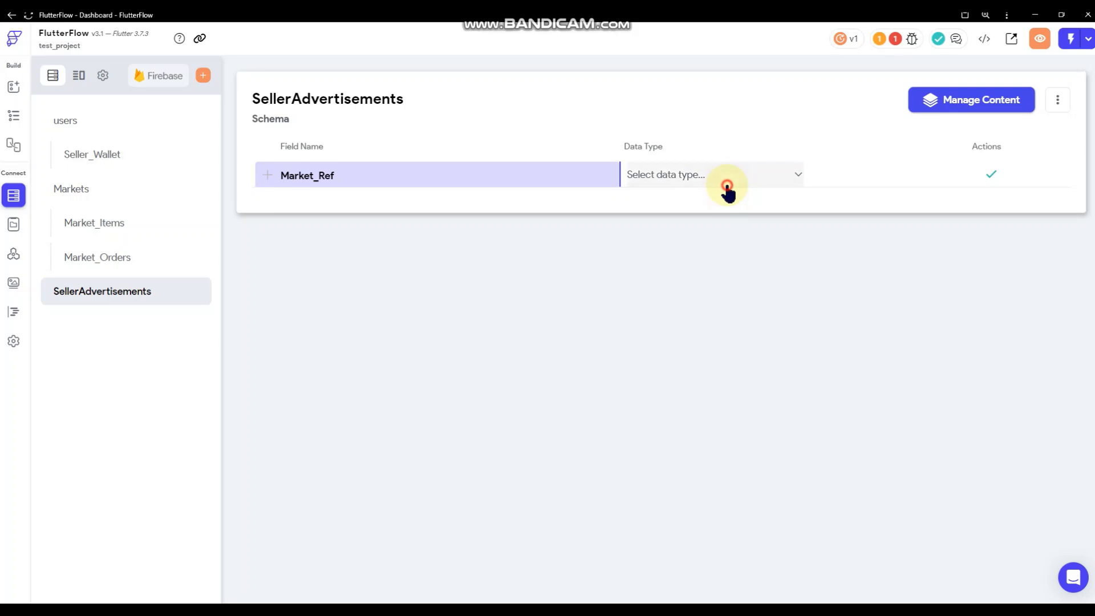
left_click(727, 186)
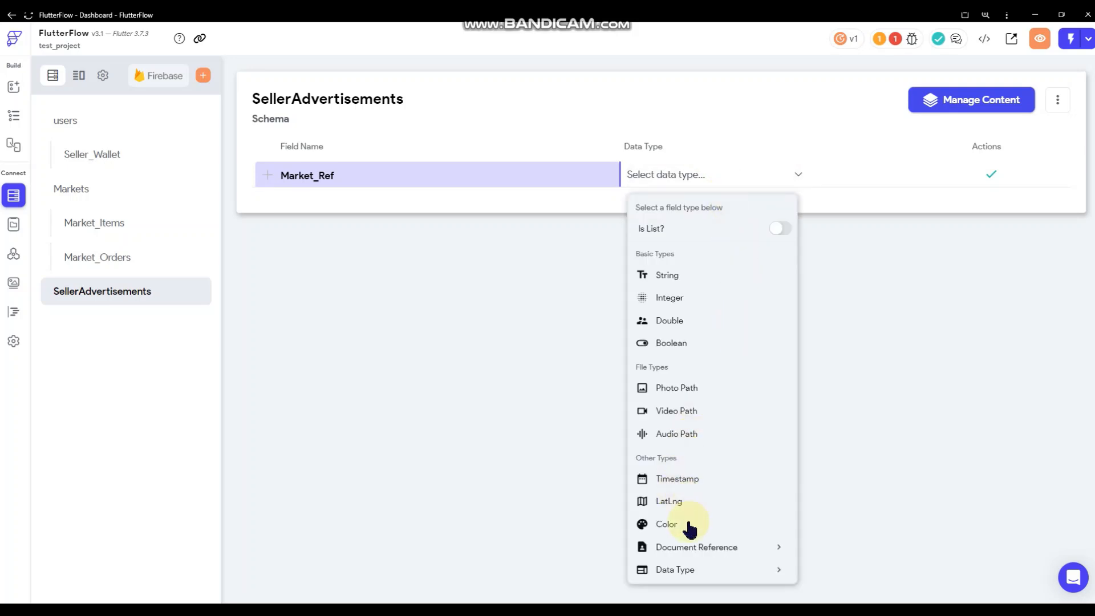
left_click(692, 548)
left_click(694, 456)
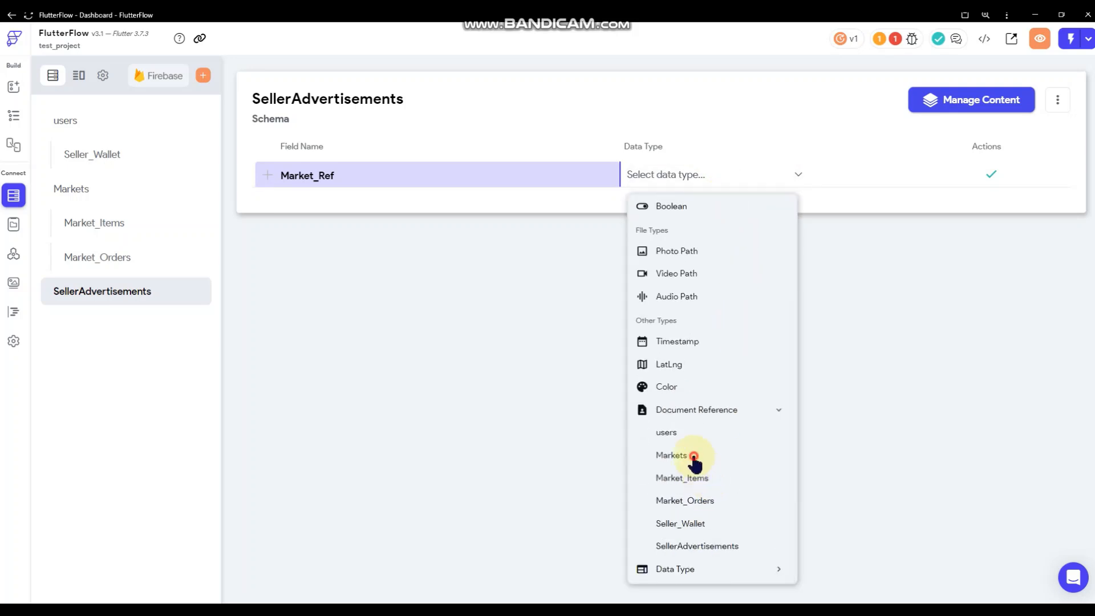
left_click(991, 174)
left_click(23, 123)
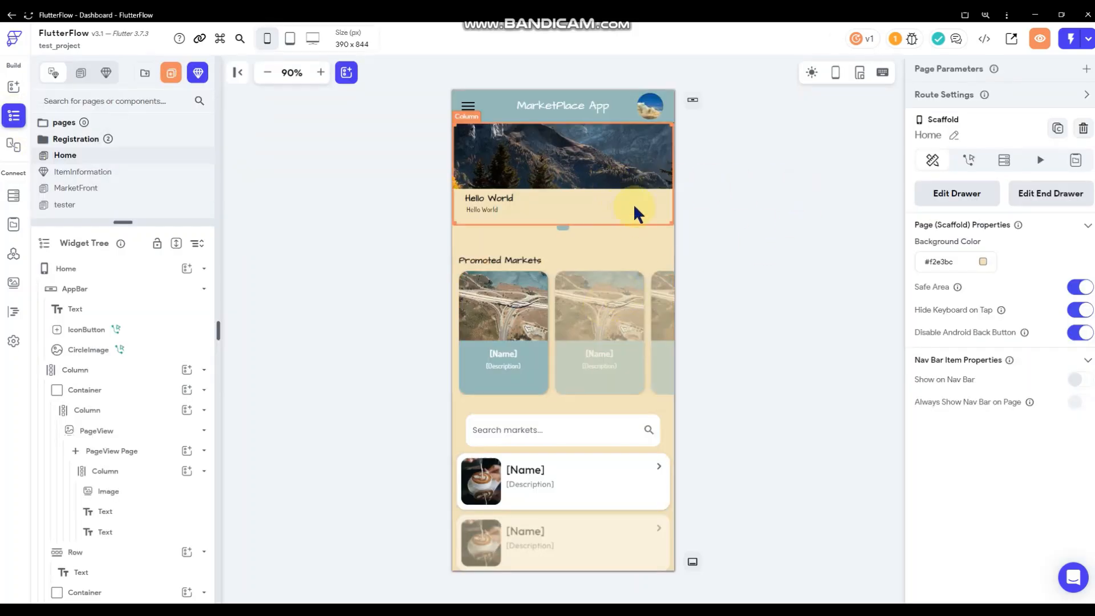
Add a backend query to the PageView on the SellerAdvertisements collection.
left_click(541, 210)
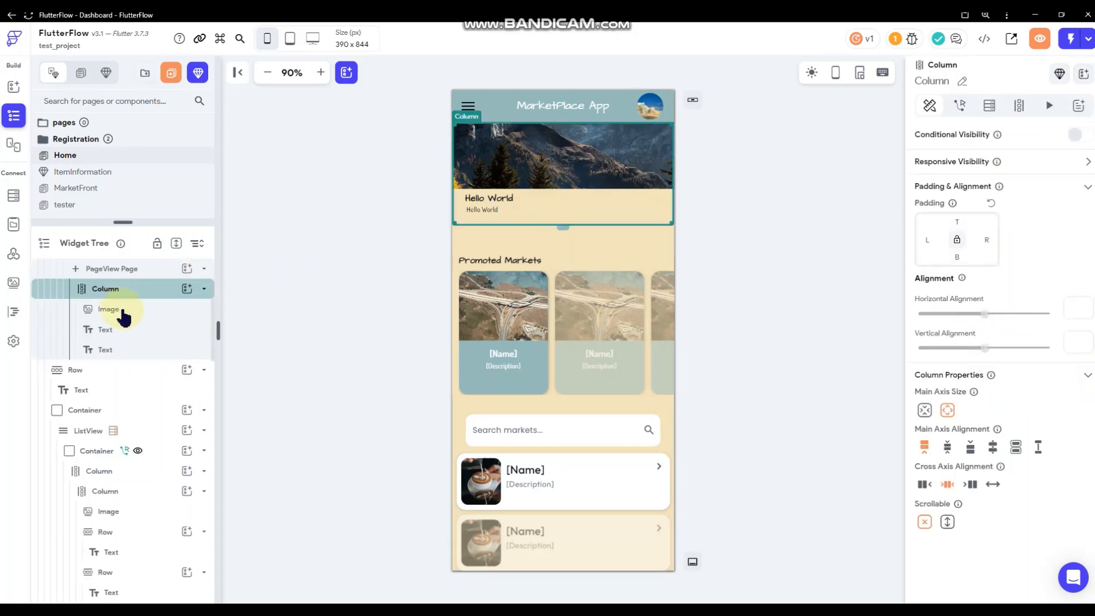
scroll(122, 314, "up", 2)
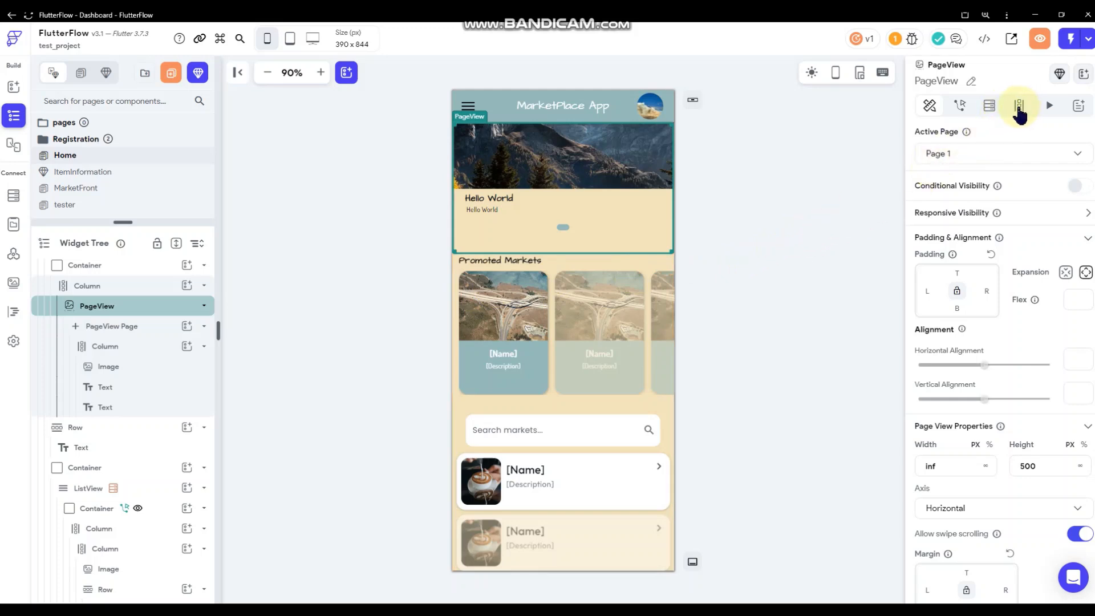
left_click(989, 106)
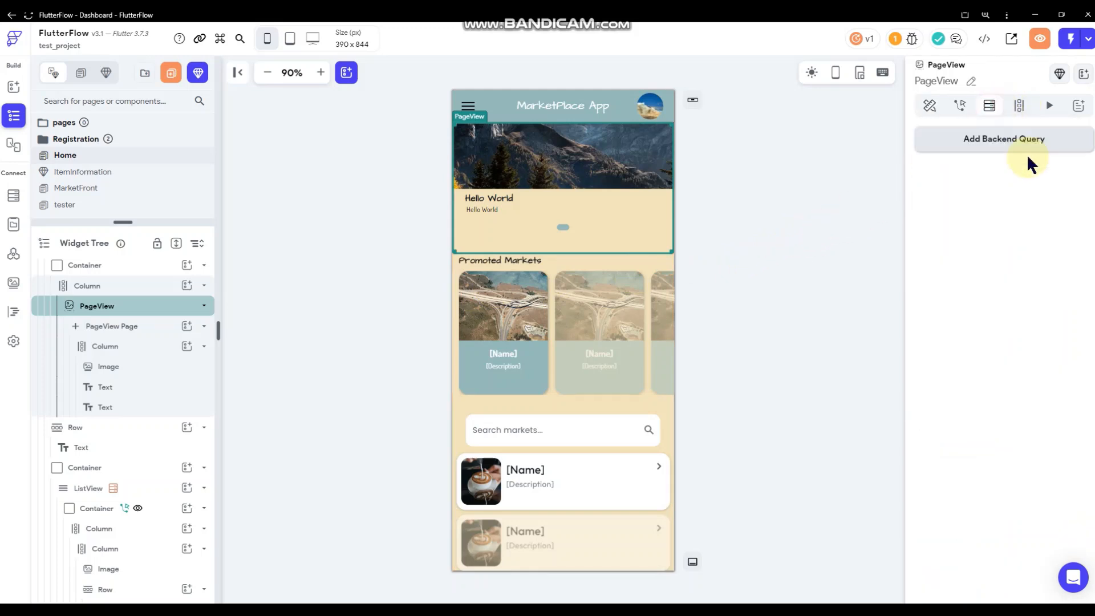
left_click(1008, 150)
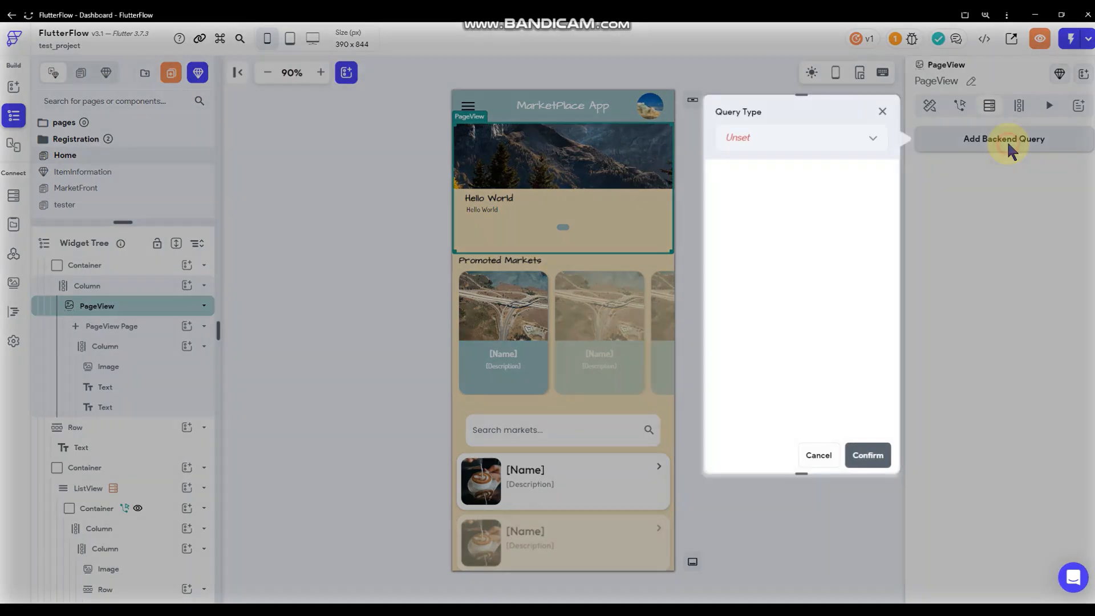
left_click(779, 138)
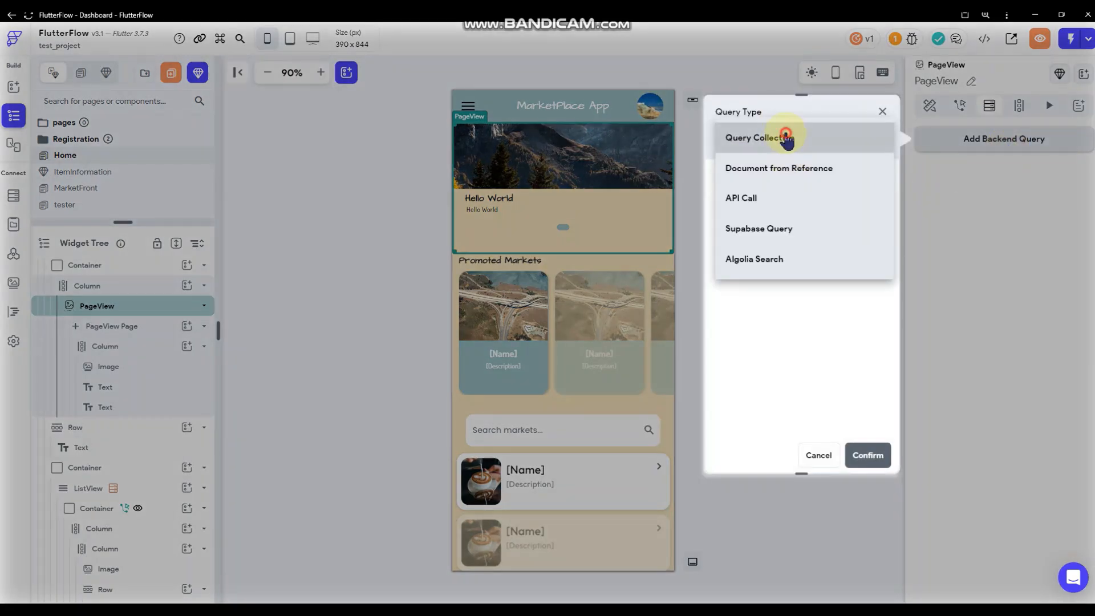
left_click(787, 139)
left_click(798, 222)
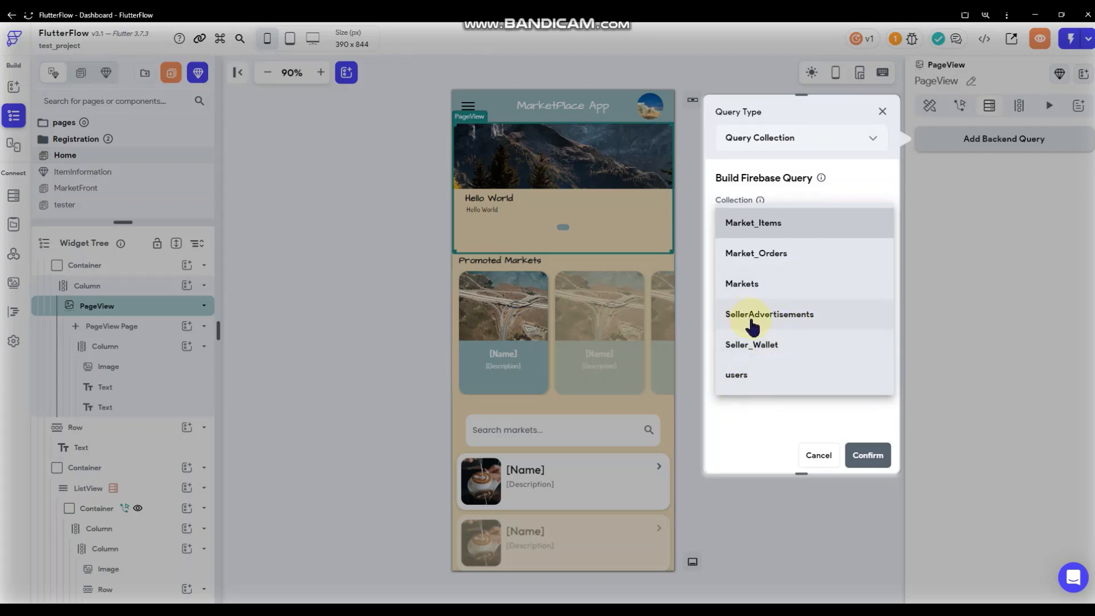
left_click(751, 326)
Limit the PageView's collection query to 4 results and confirm it.
scroll(824, 271, "down", 1)
left_click(793, 269)
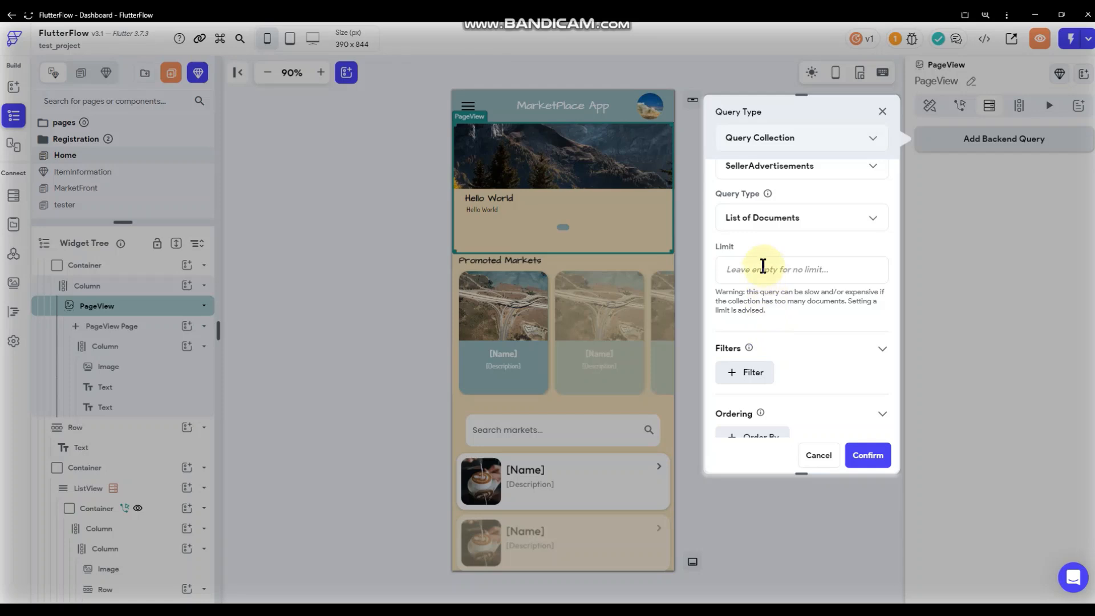
type("4")
scroll(810, 294, "down", 2)
scroll(808, 291, "down", 1)
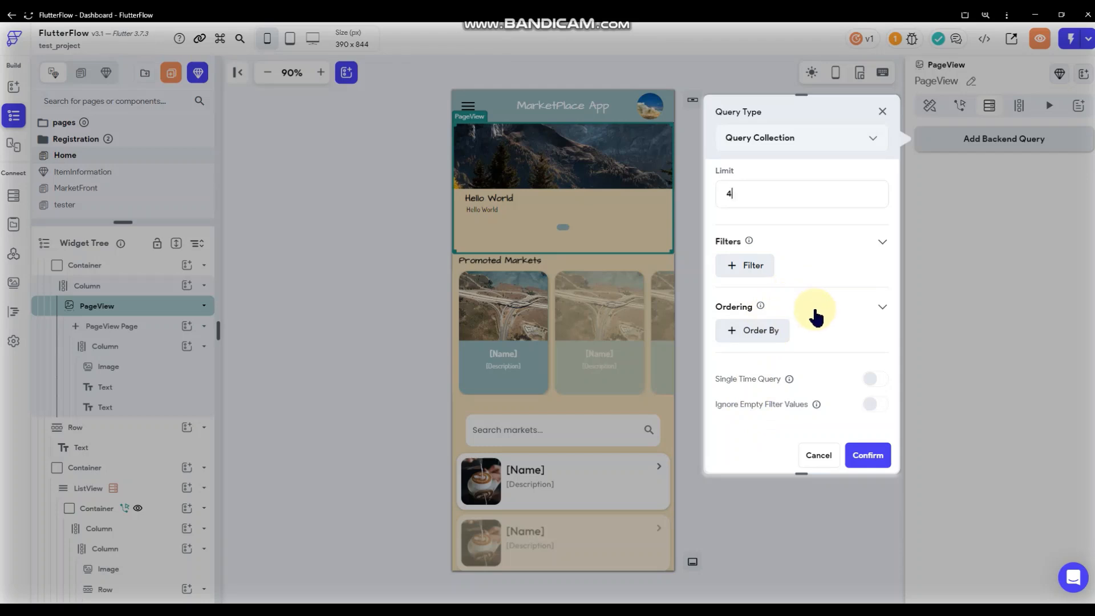
scroll(817, 319, "up", 3)
scroll(810, 285, "down", 3)
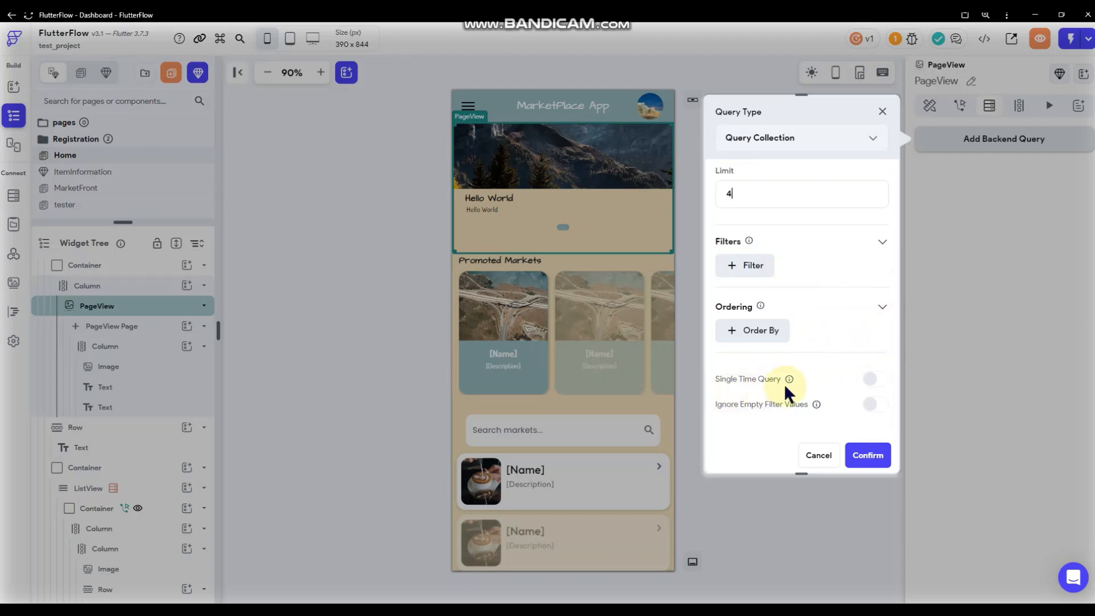
mouse_move(788, 380)
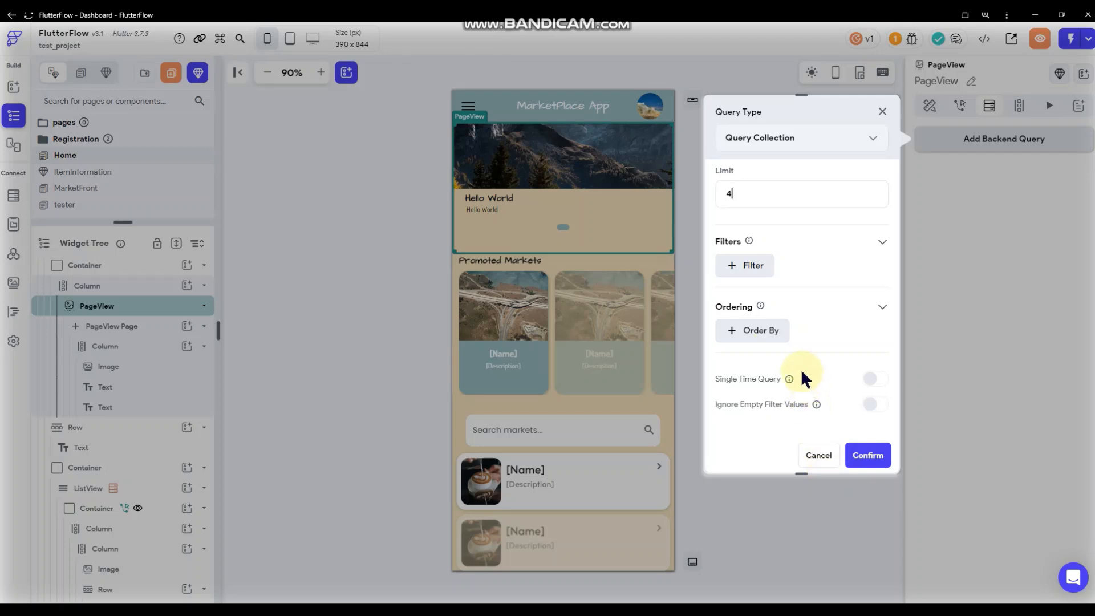
left_click(868, 460)
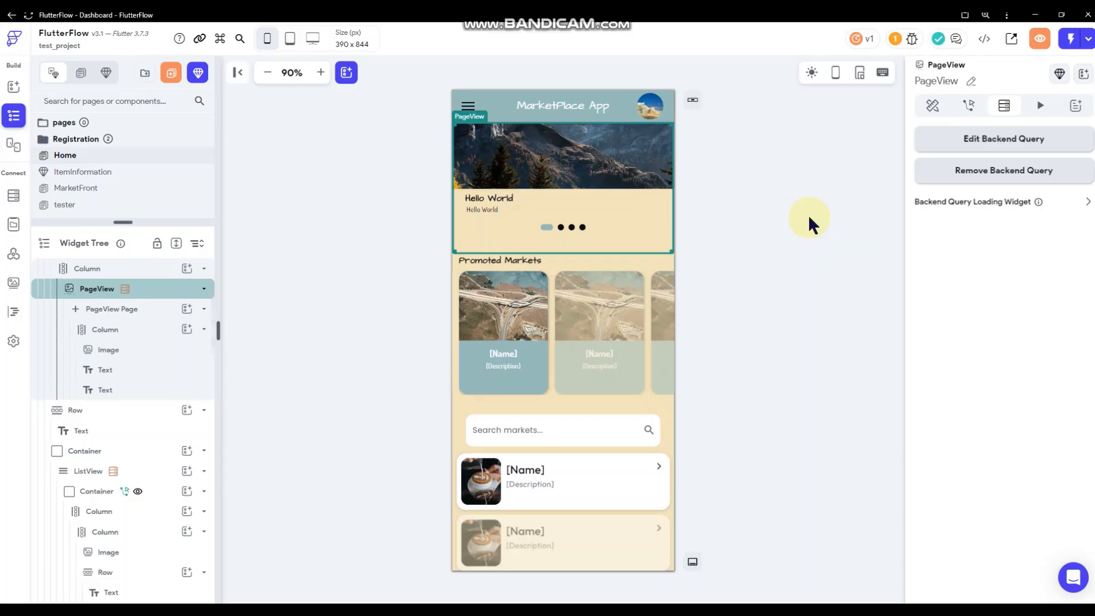
Select the banner slide's Column under PageView Page, cancelling an early query attempt.
left_click(567, 166)
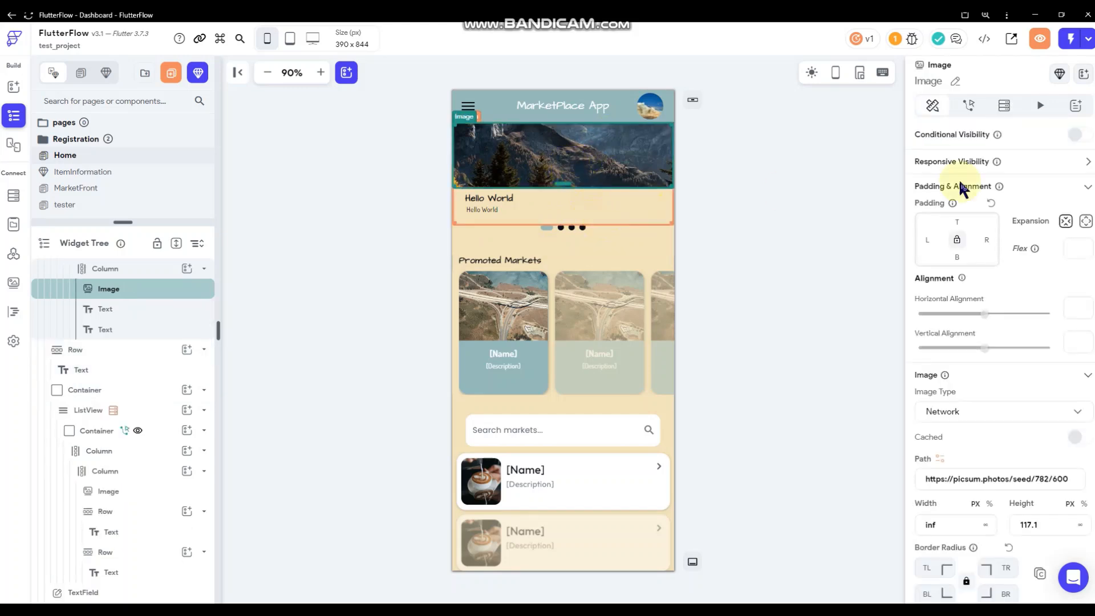
left_click(491, 219)
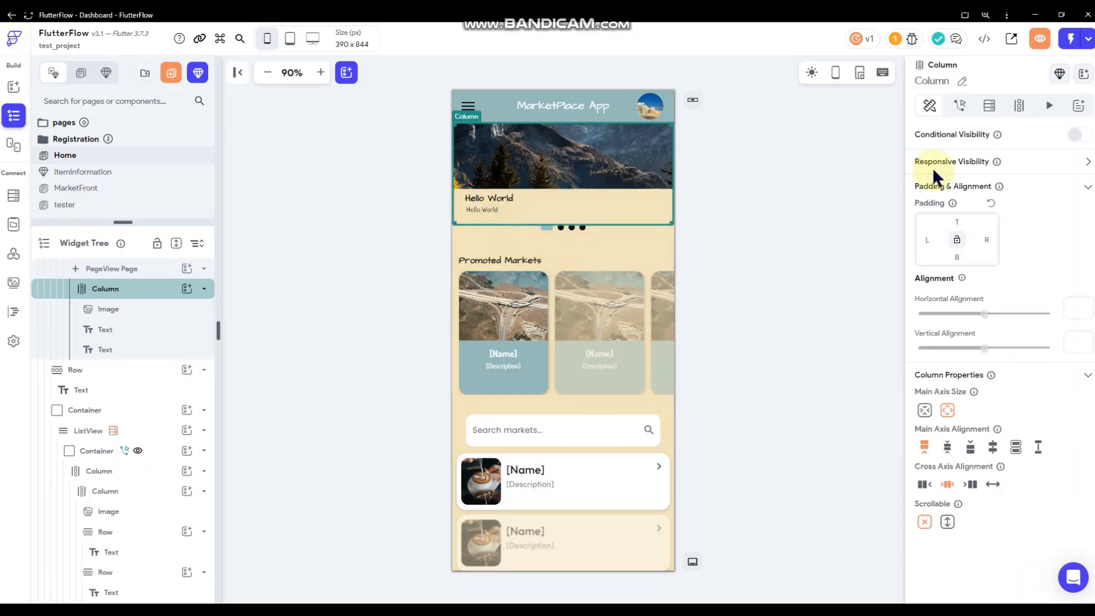
left_click(982, 109)
left_click(951, 142)
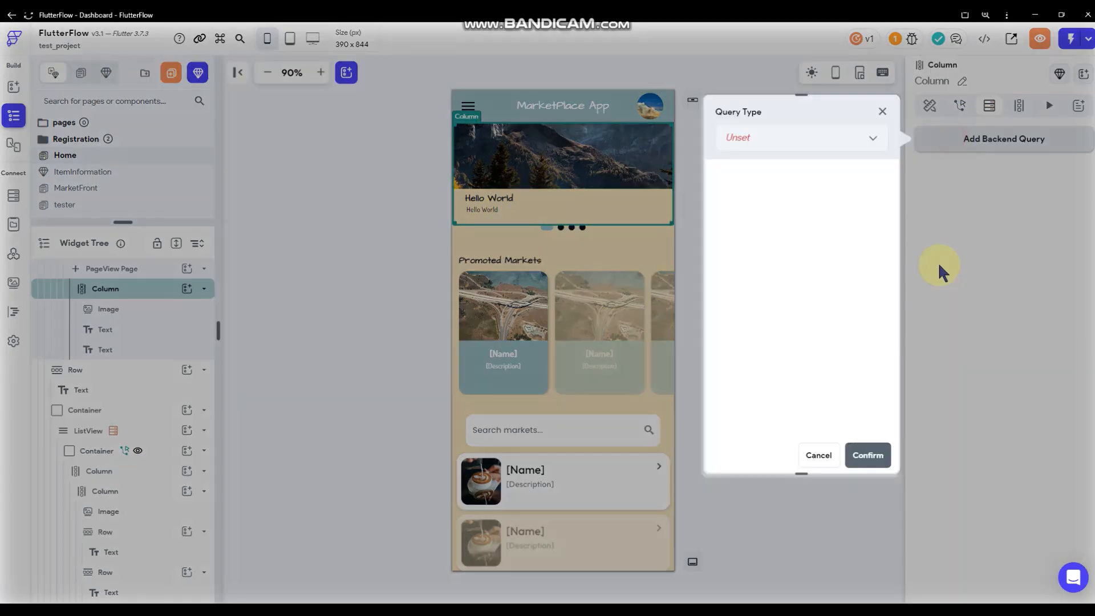
left_click(816, 451)
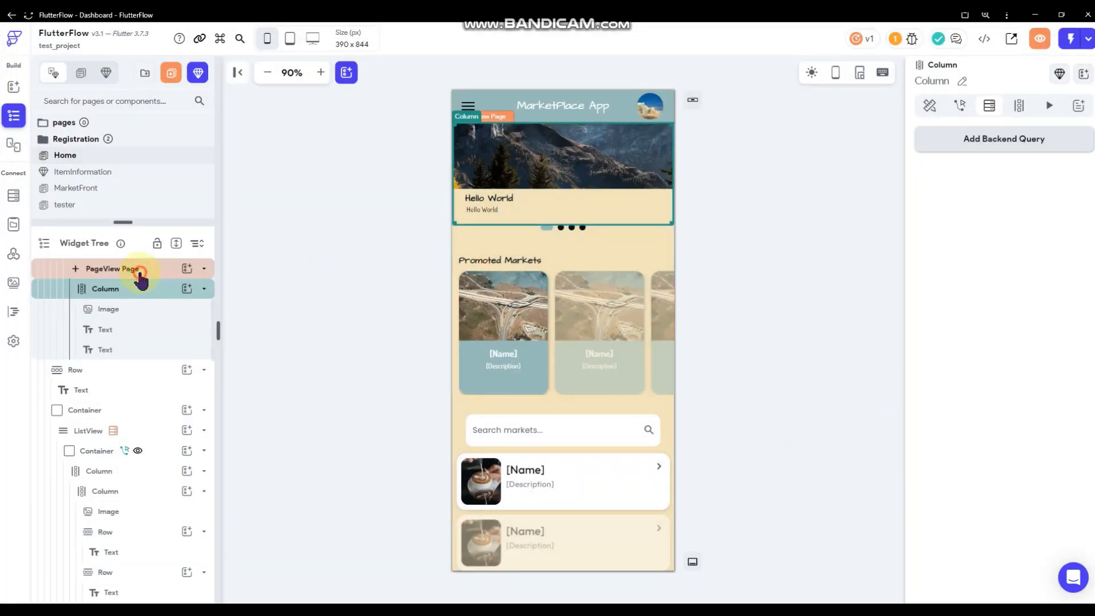
left_click(140, 274)
left_click(131, 293)
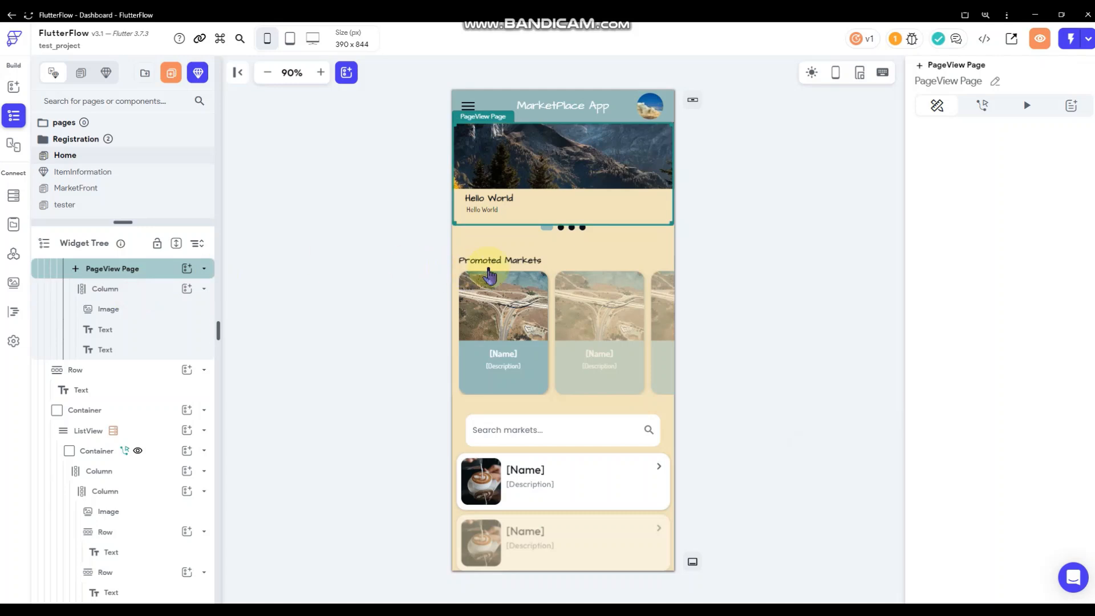
Give the Column a Document from Reference query on Markets using Market_Ref.
left_click(976, 143)
left_click(829, 130)
left_click(806, 169)
left_click(803, 234)
left_click(760, 280)
left_click(767, 250)
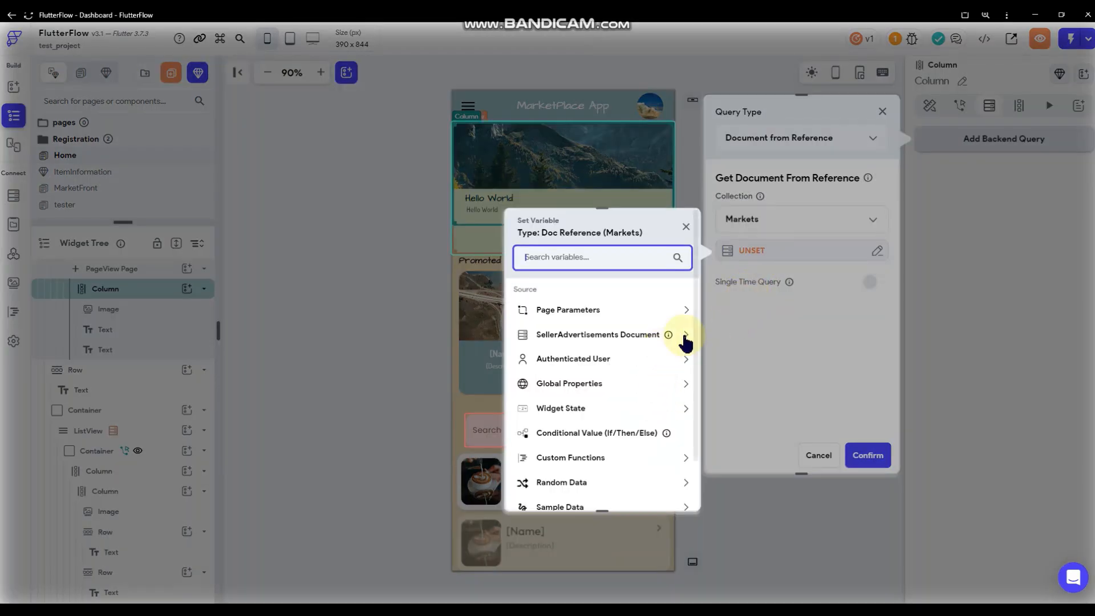
left_click(684, 337)
left_click(564, 373)
left_click(667, 494)
left_click(863, 464)
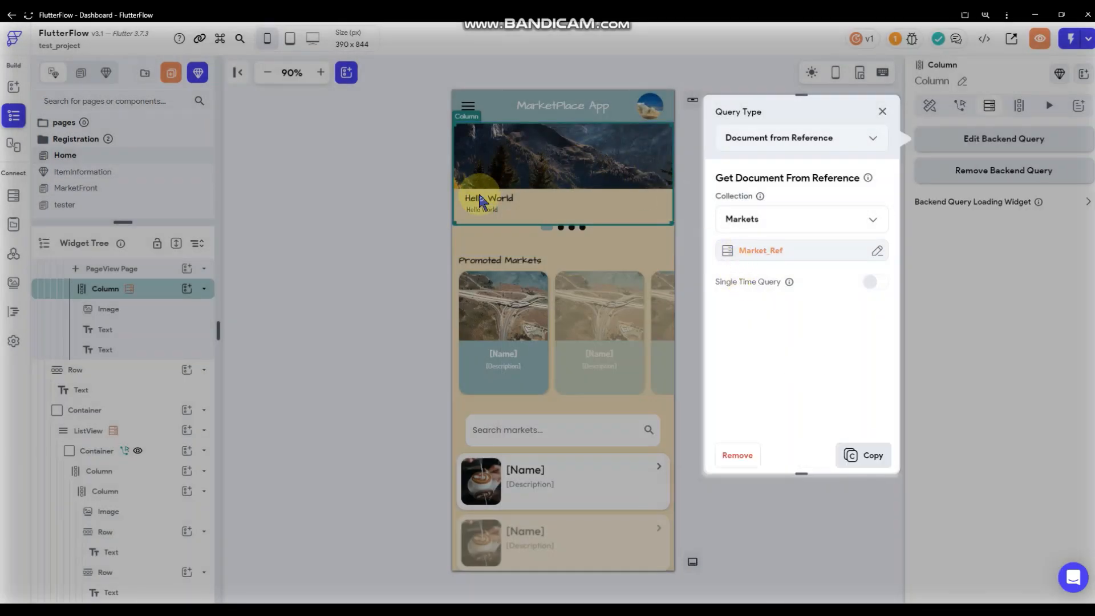
left_click(484, 201)
Bind the banner's Hello World title to the Markets document's Name.
left_click(936, 130)
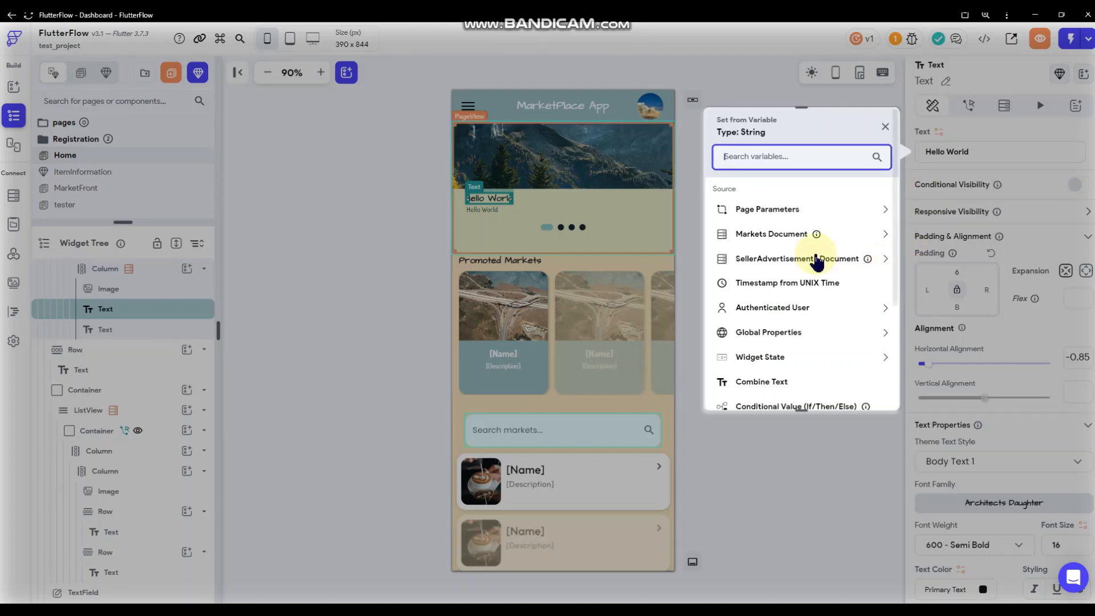
left_click(835, 243)
left_click(758, 294)
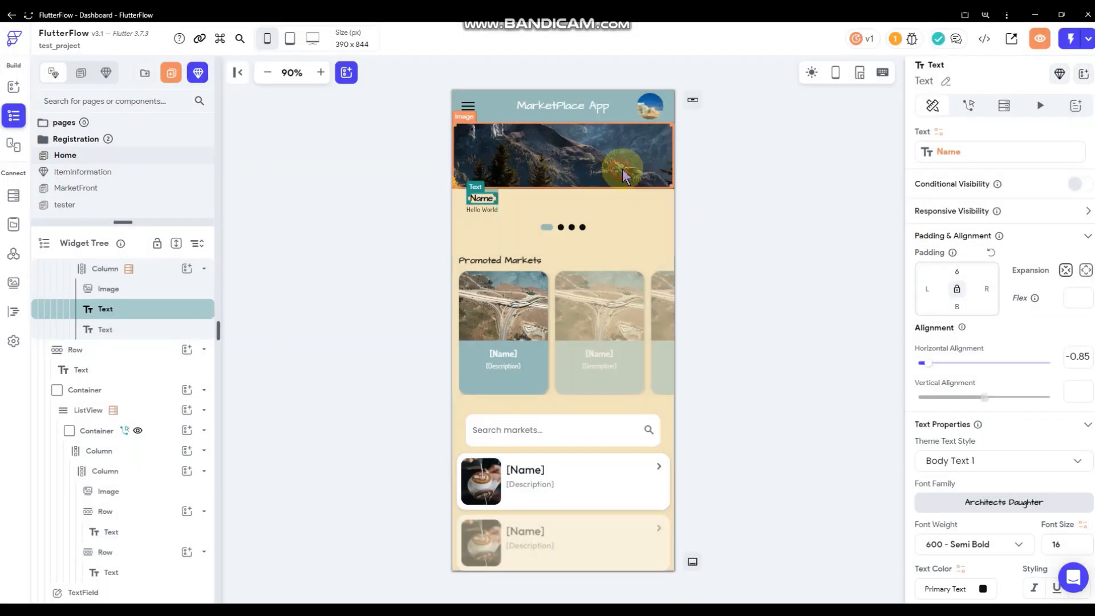
Review the banner image and PageView, then show the Home page's actions.
left_click(622, 171)
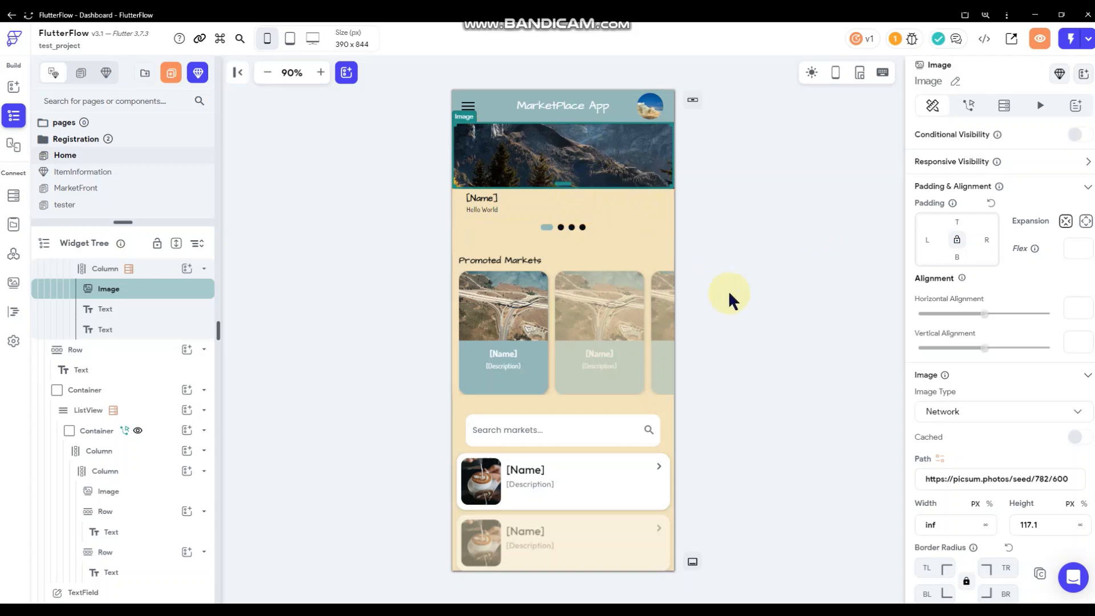
left_click(797, 250)
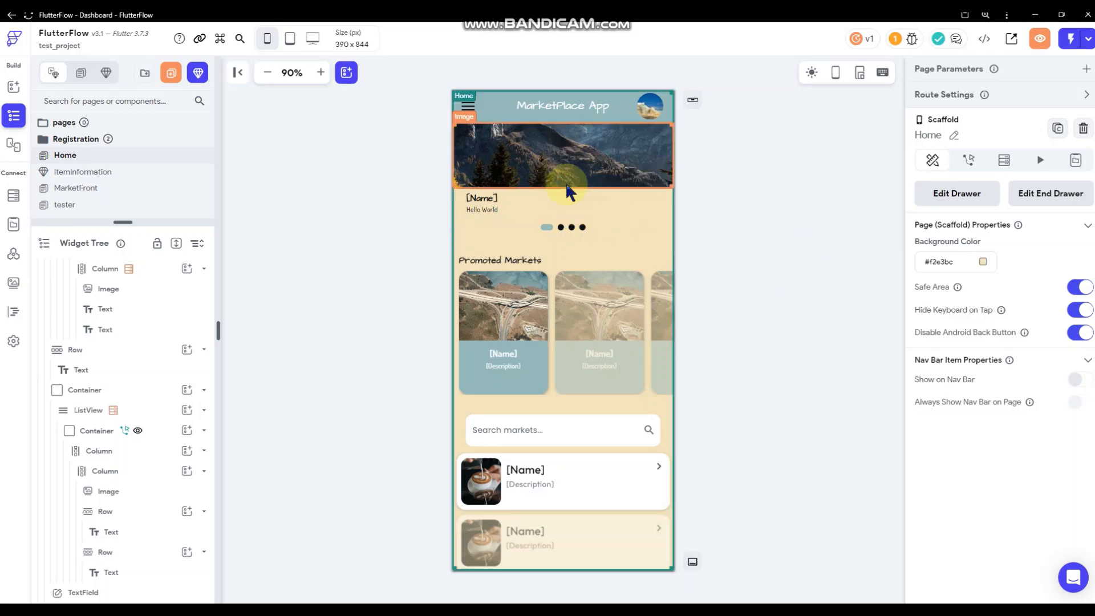
left_click(513, 147)
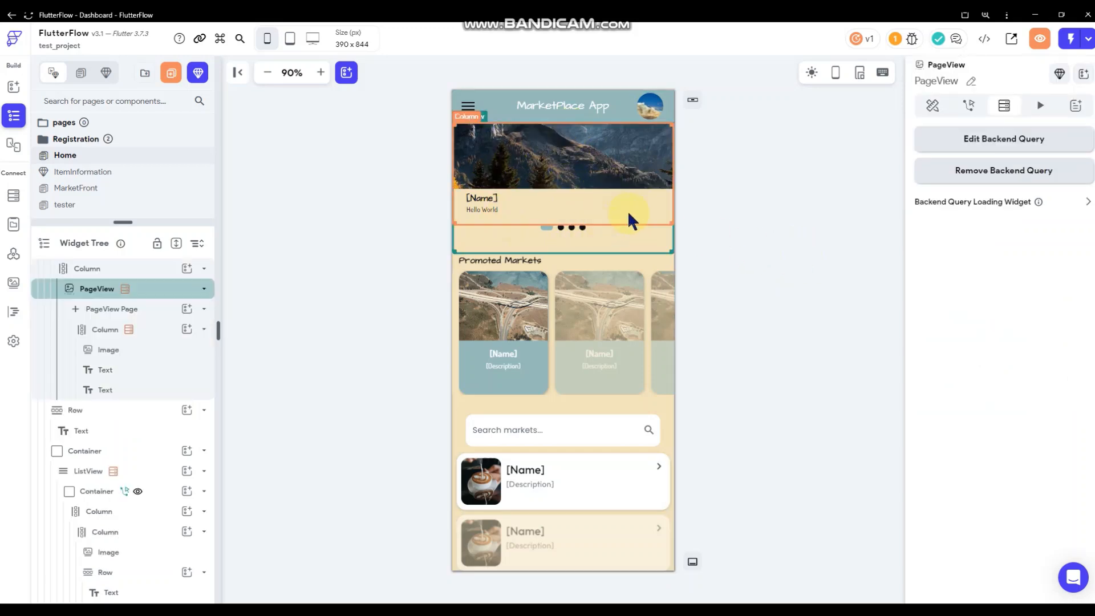
left_click(790, 221)
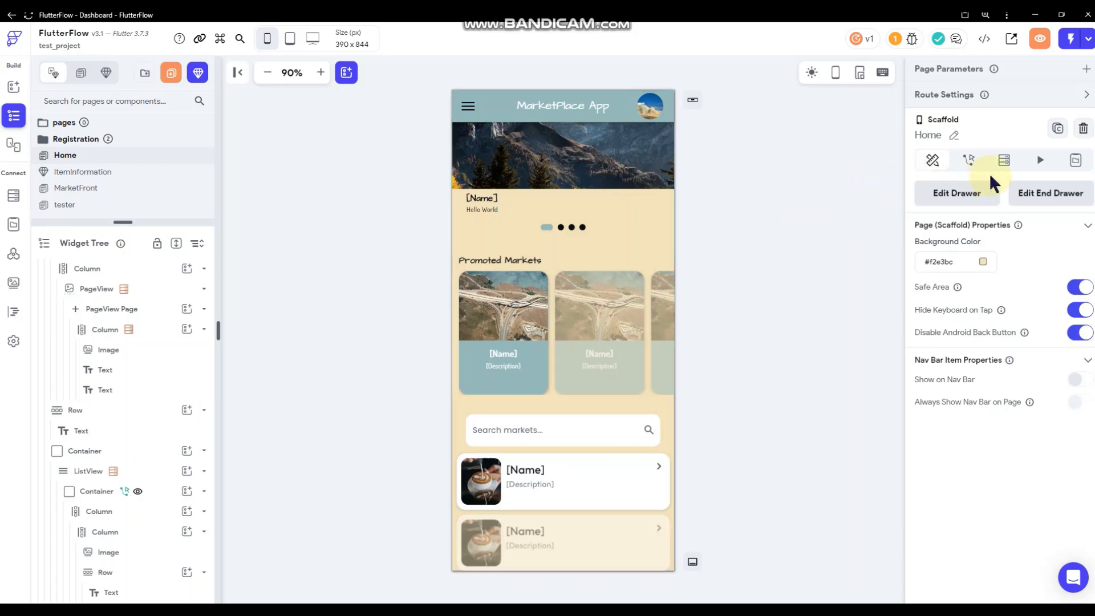
left_click(969, 160)
Add a Start Periodic Action to the Home page's On Page Load.
left_click(1051, 197)
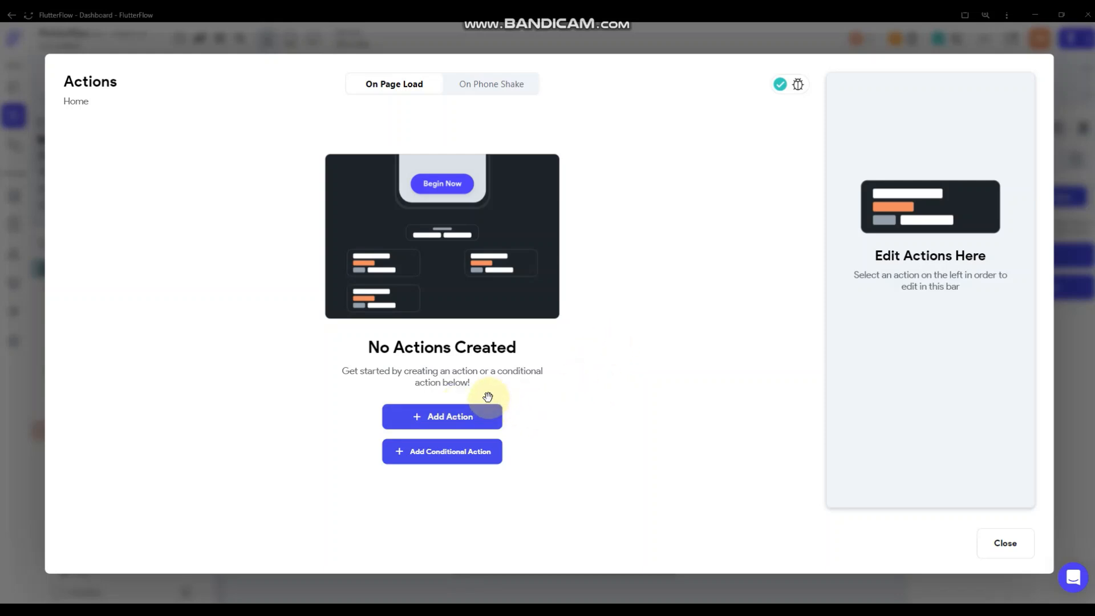
left_click(479, 416)
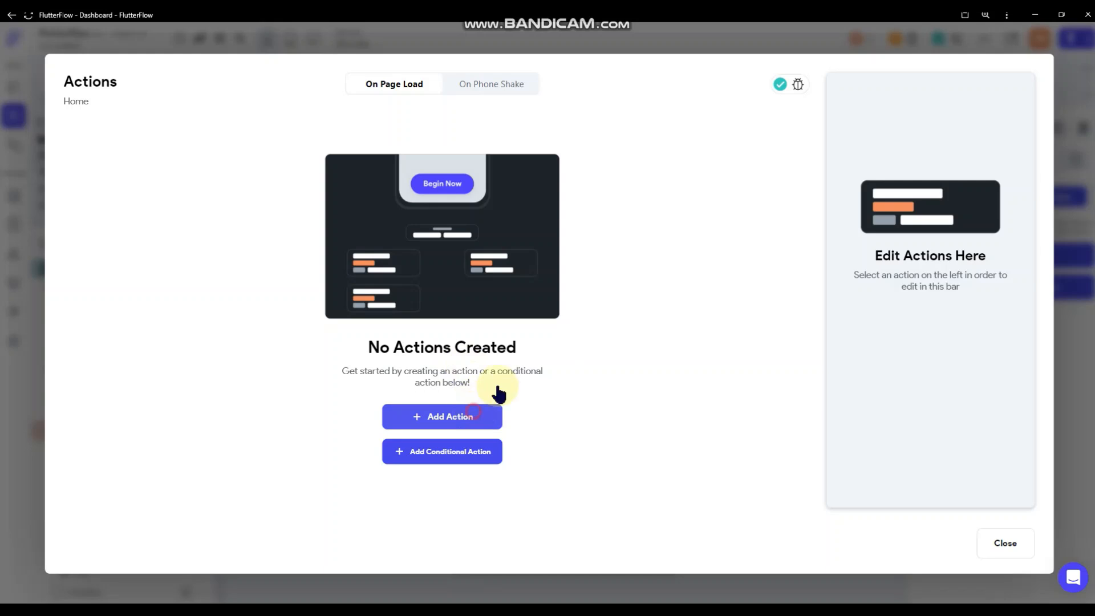
scroll(956, 369, "down", 10)
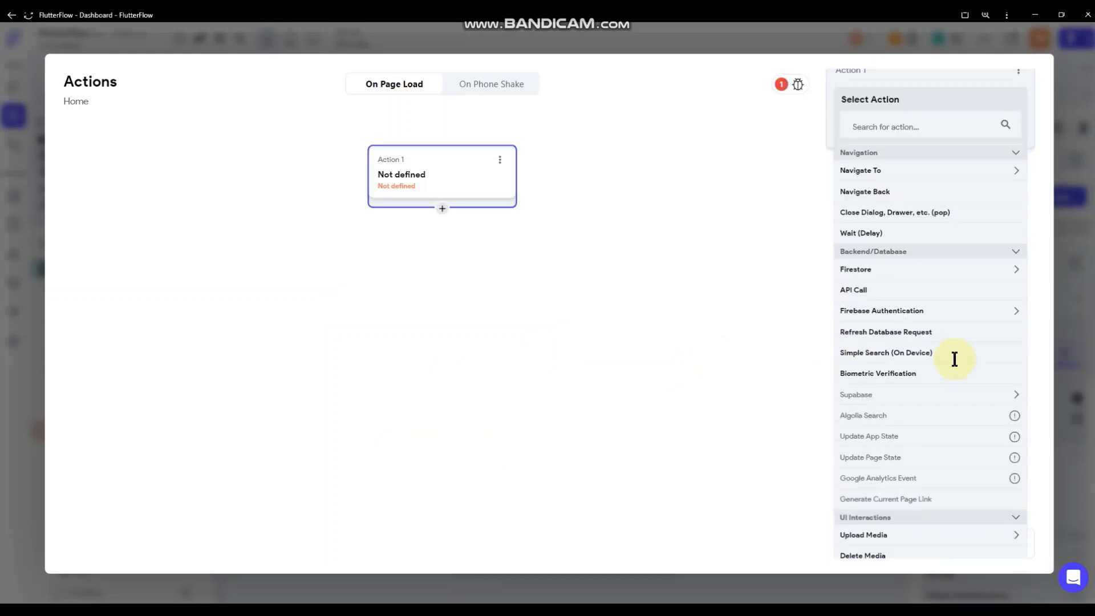
scroll(949, 368, "down", 3)
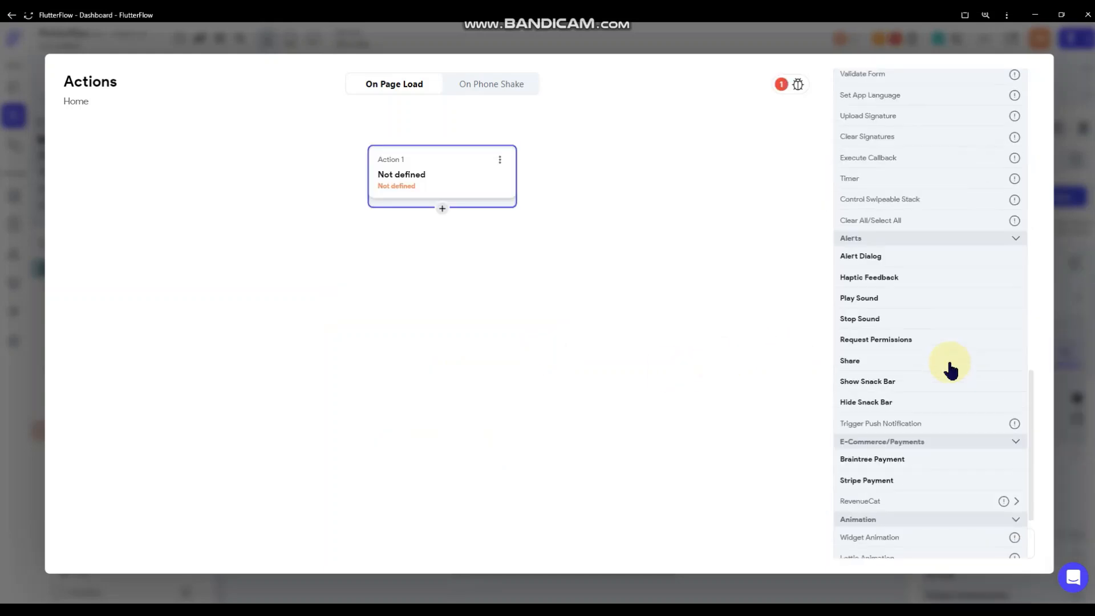
scroll(946, 355, "up", 4)
scroll(946, 354, "up", 1)
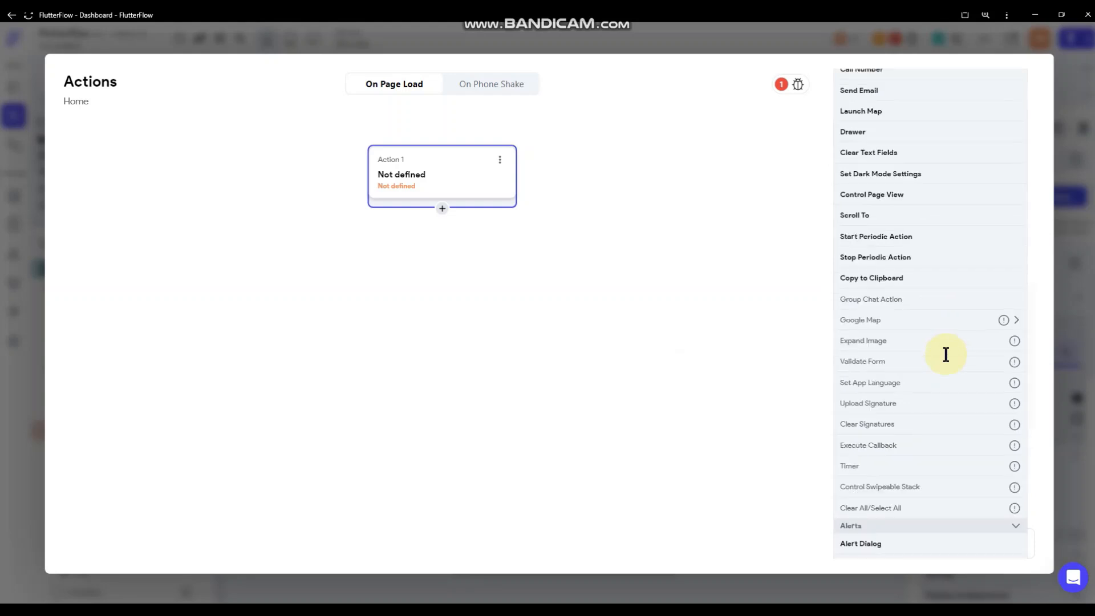
left_click(863, 240)
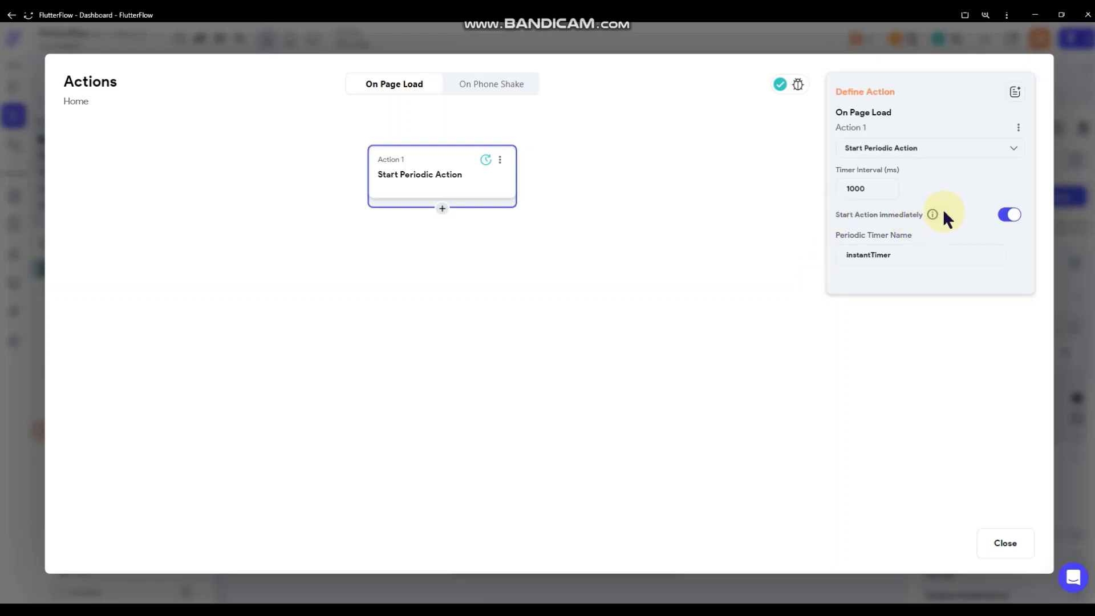
Turn off Start Action immediately and set the timer interval to 3000 ms.
mouse_move(936, 218)
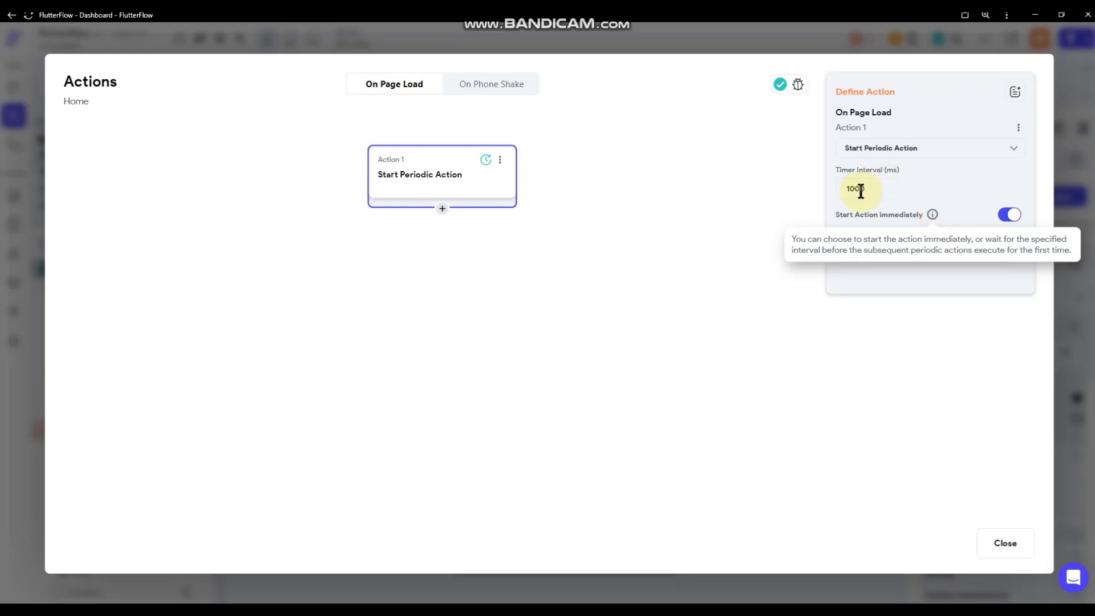
left_click_drag(879, 189, 825, 191)
left_click(879, 189)
left_click(1010, 214)
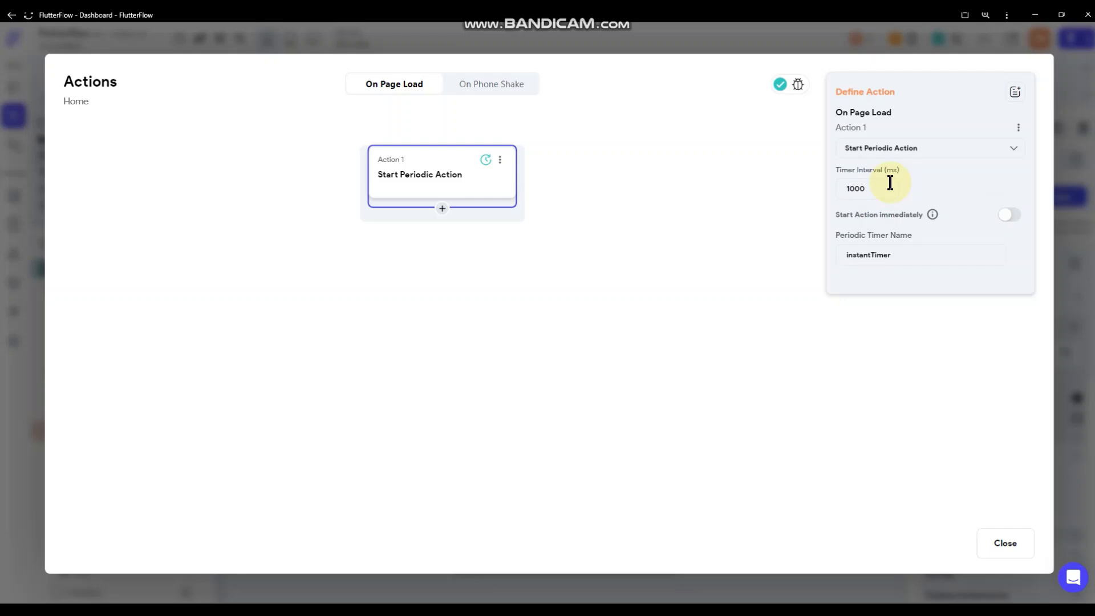
left_click_drag(879, 188, 798, 194)
Nest a Control Page View action in the timer that moves the PageView to Next.
left_click(441, 209)
left_click(454, 242)
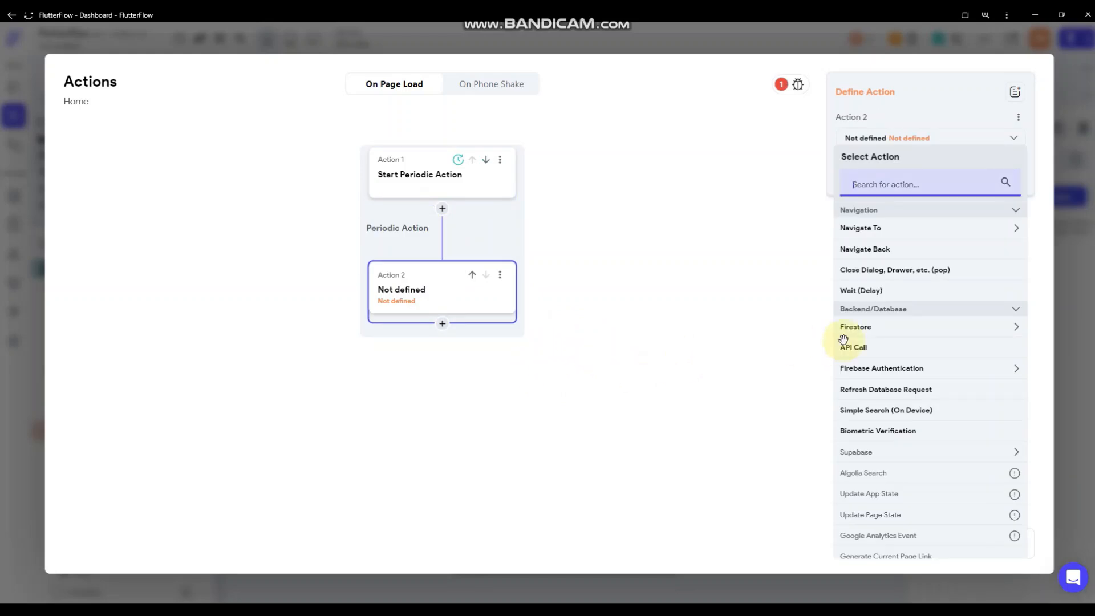
scroll(913, 326, "down", 3)
scroll(913, 326, "down", 5)
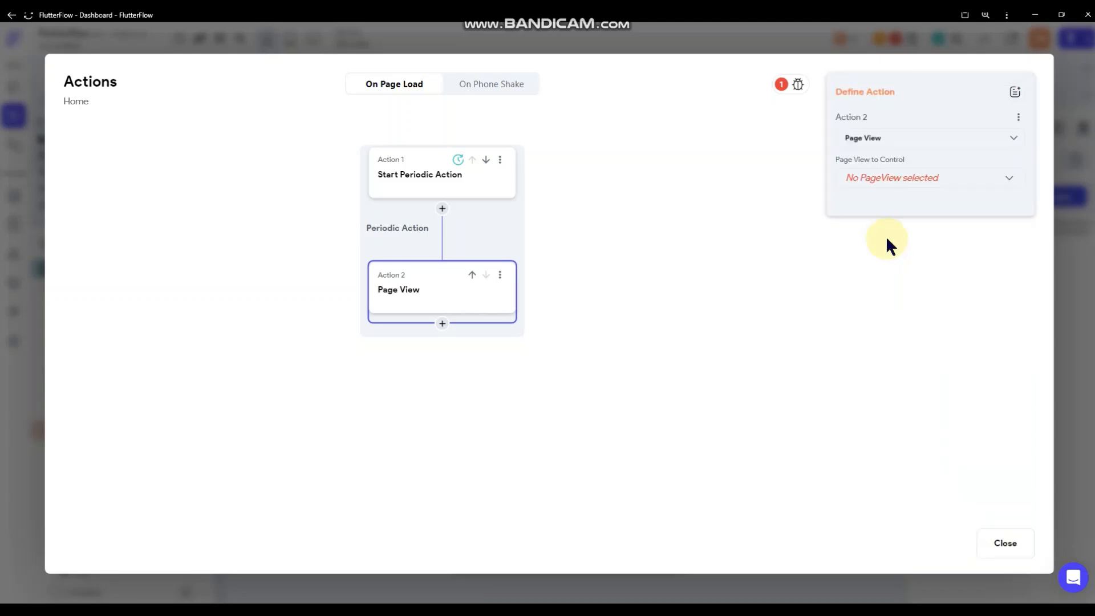
left_click(904, 176)
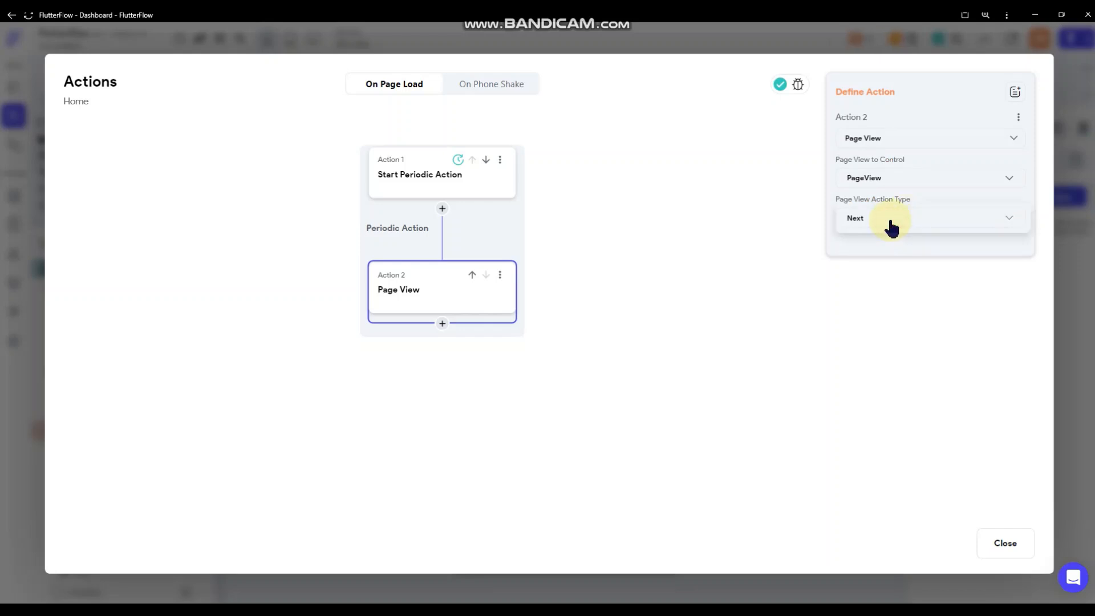
left_click(891, 227)
left_click(901, 227)
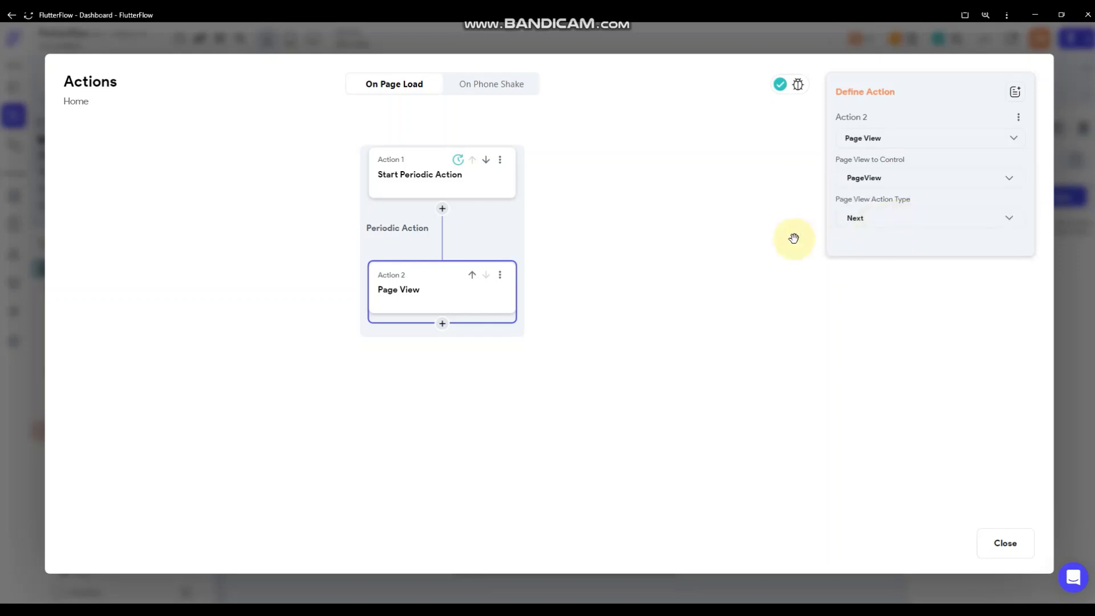
Review the 3000 ms timer and Page View action settings, then close the actions editor.
left_click(470, 191)
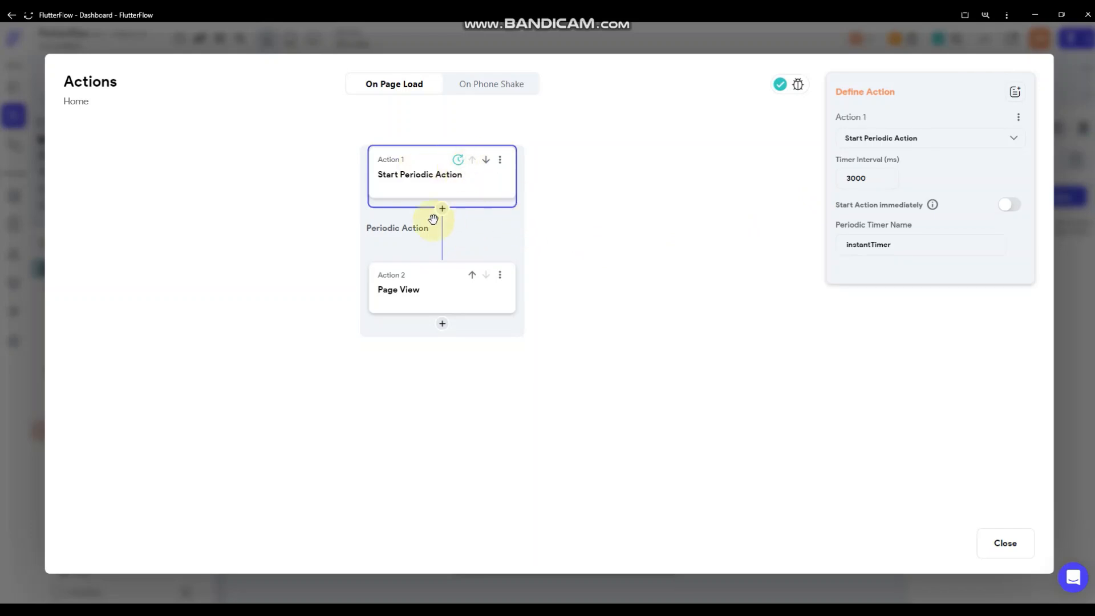
double_click(860, 179)
left_click(868, 177)
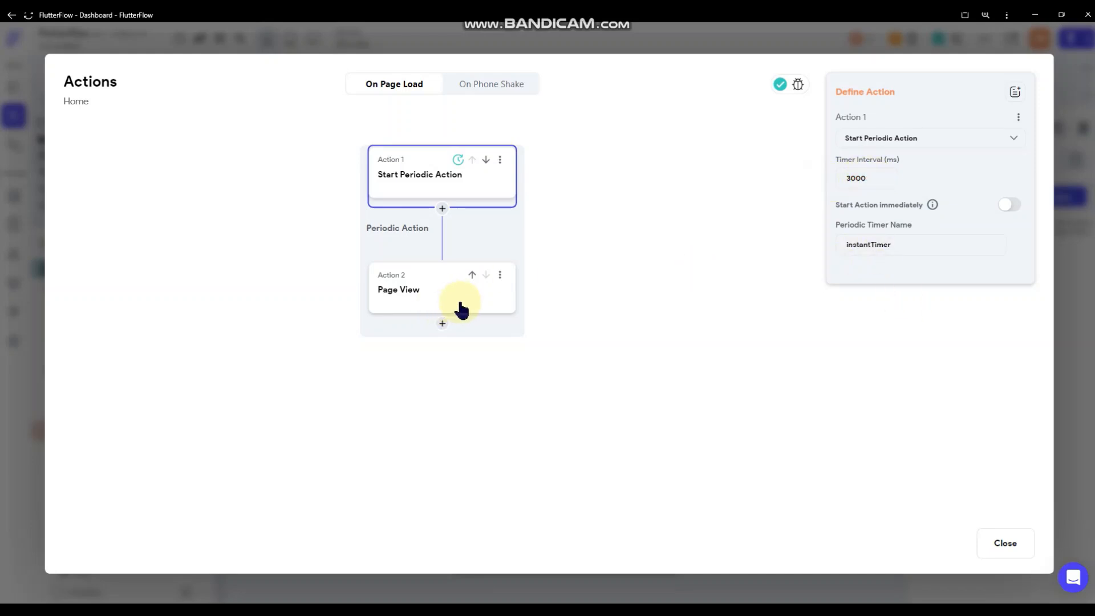
left_click(497, 297)
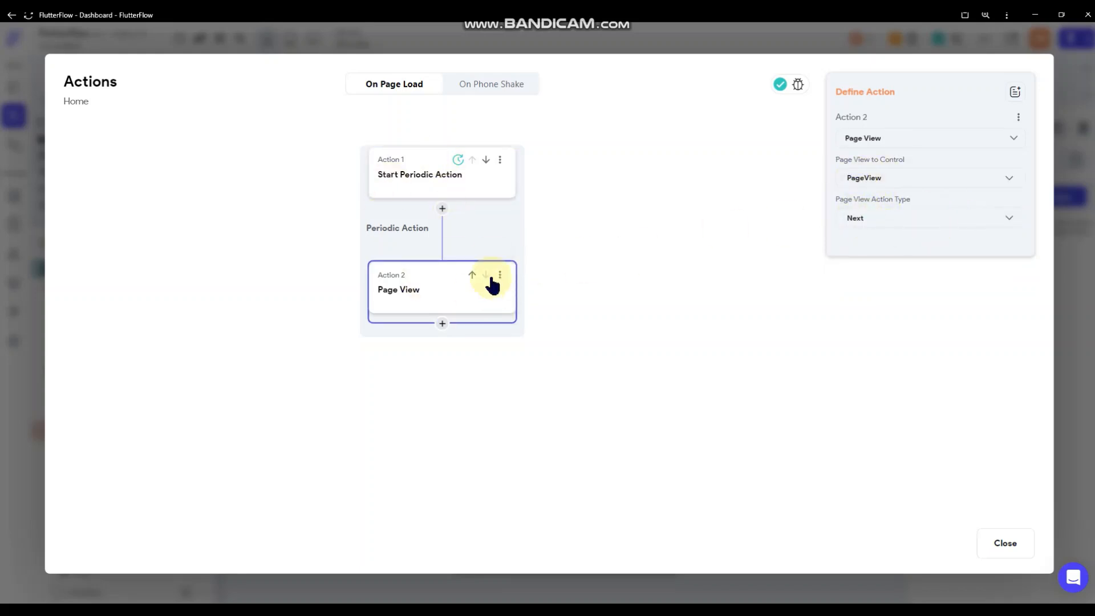
left_click(647, 262)
left_click(1066, 277)
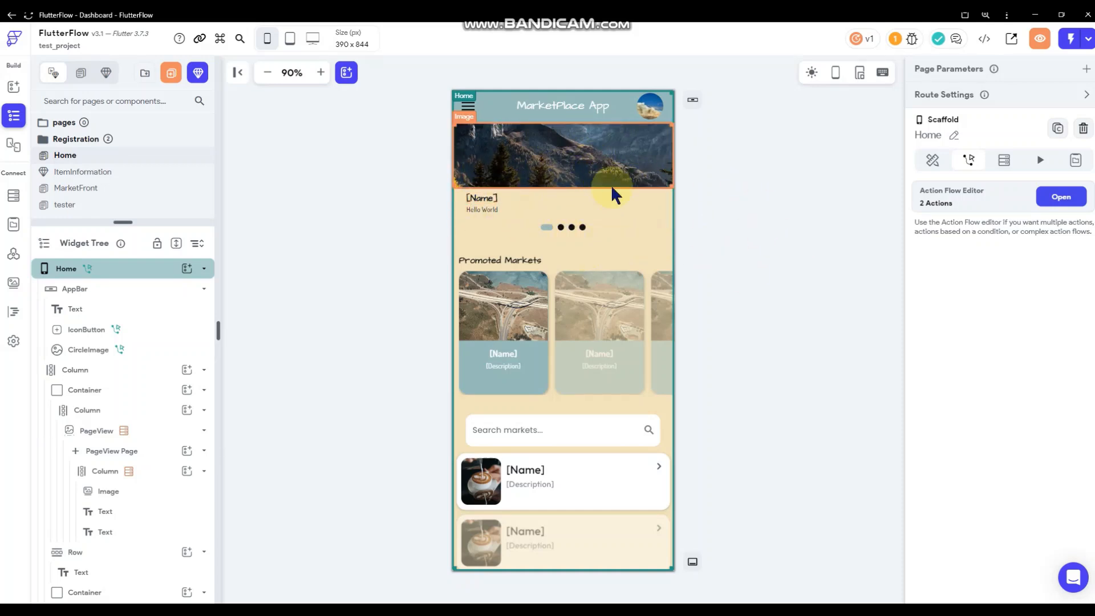
left_click(608, 242)
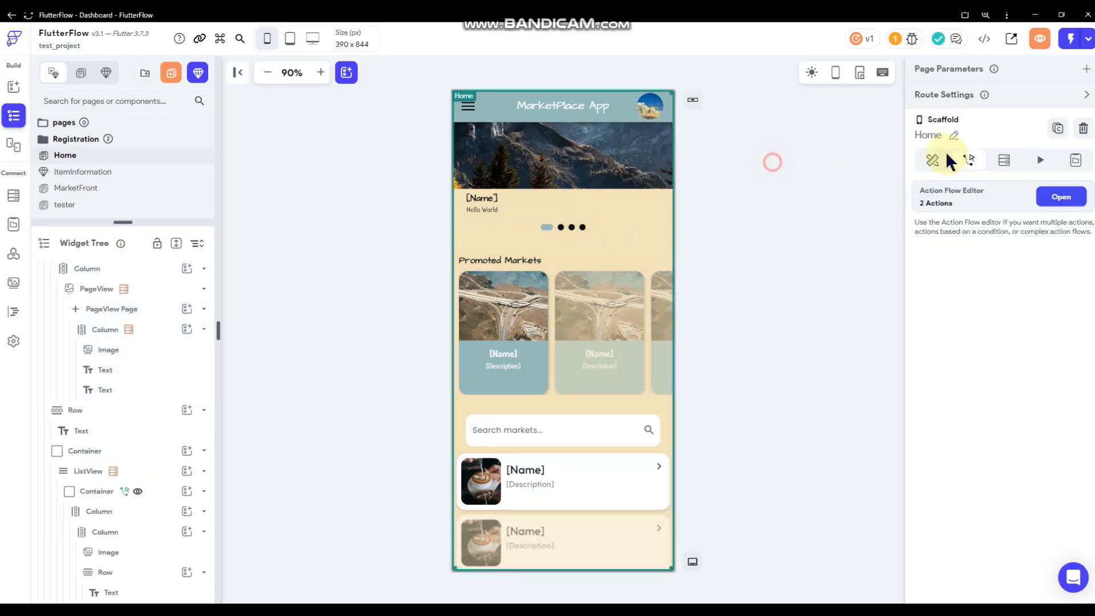
left_click(1056, 194)
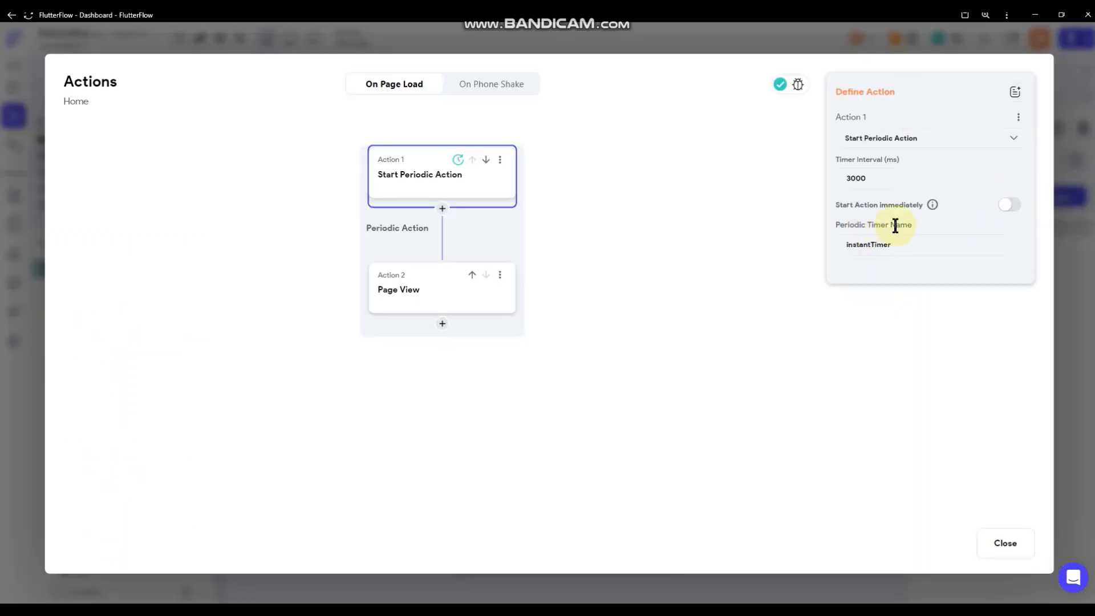
left_click(412, 302)
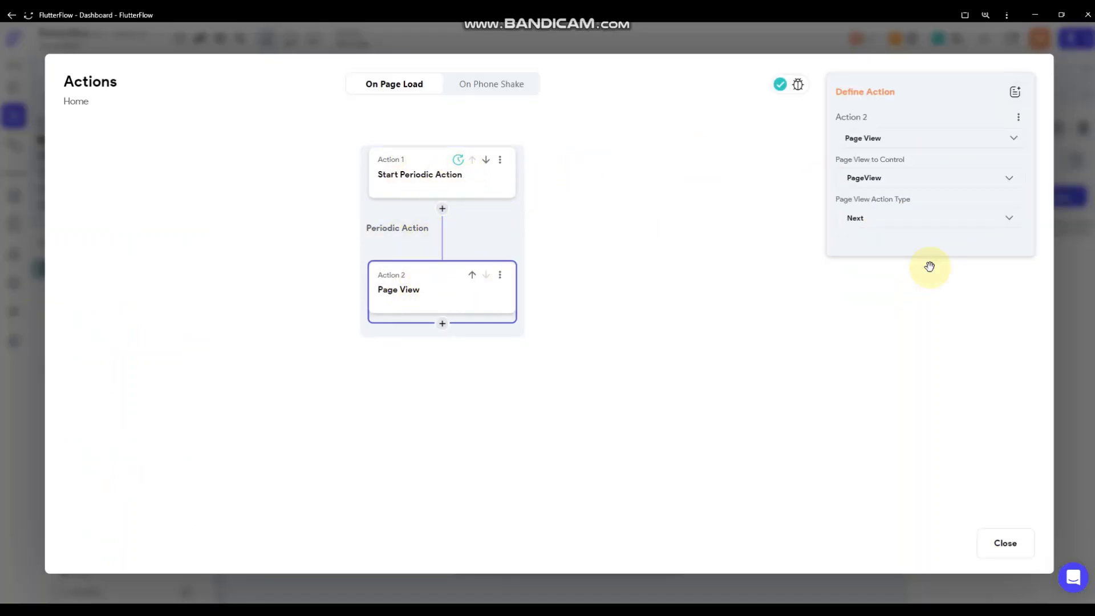
left_click(1059, 292)
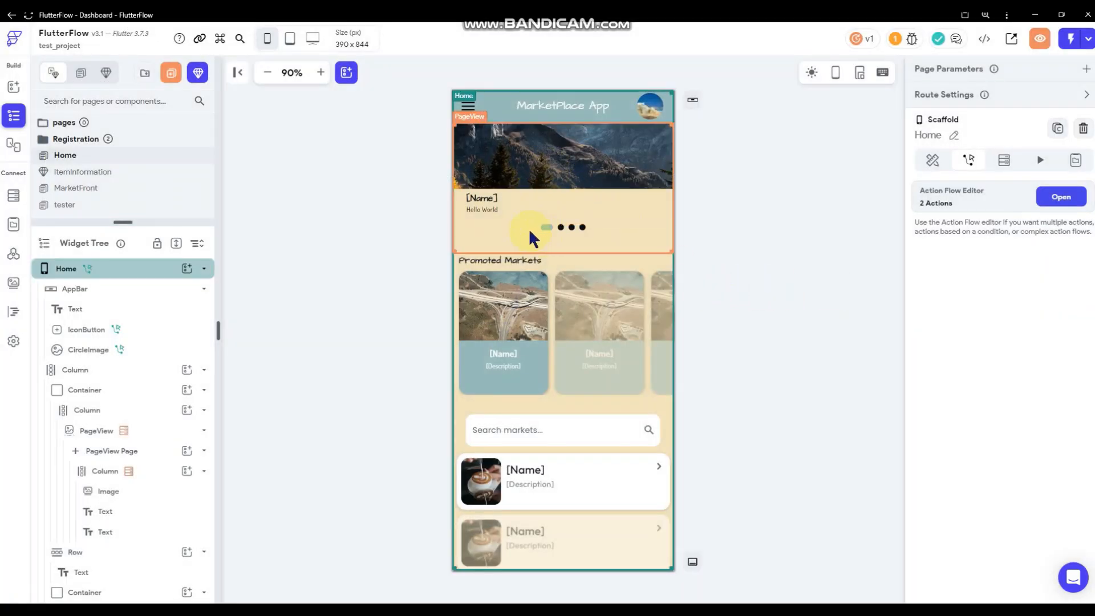
left_click(567, 233)
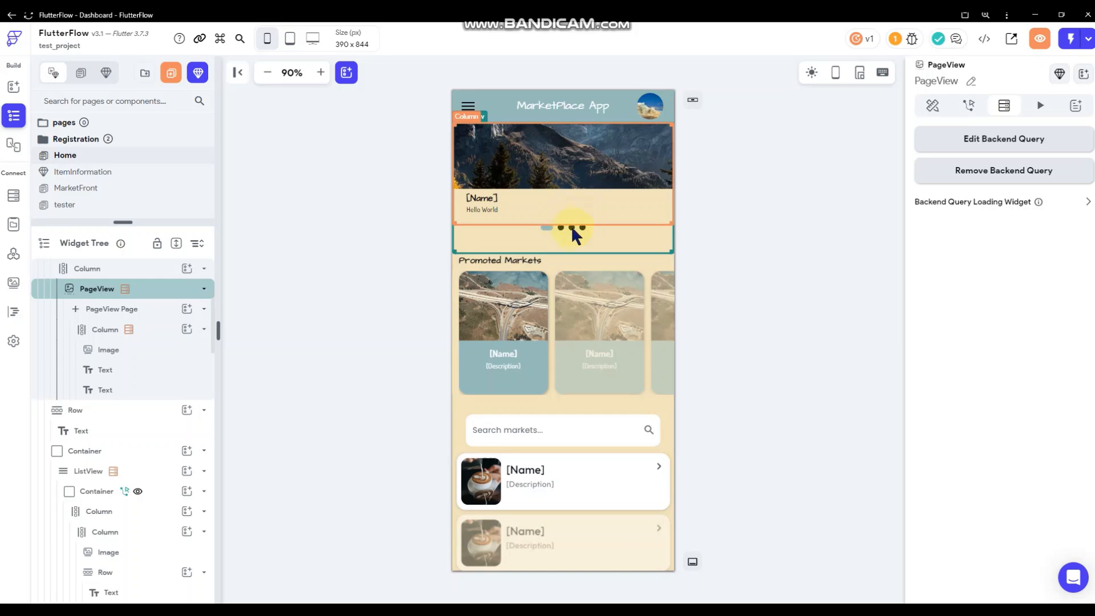
left_click(833, 192)
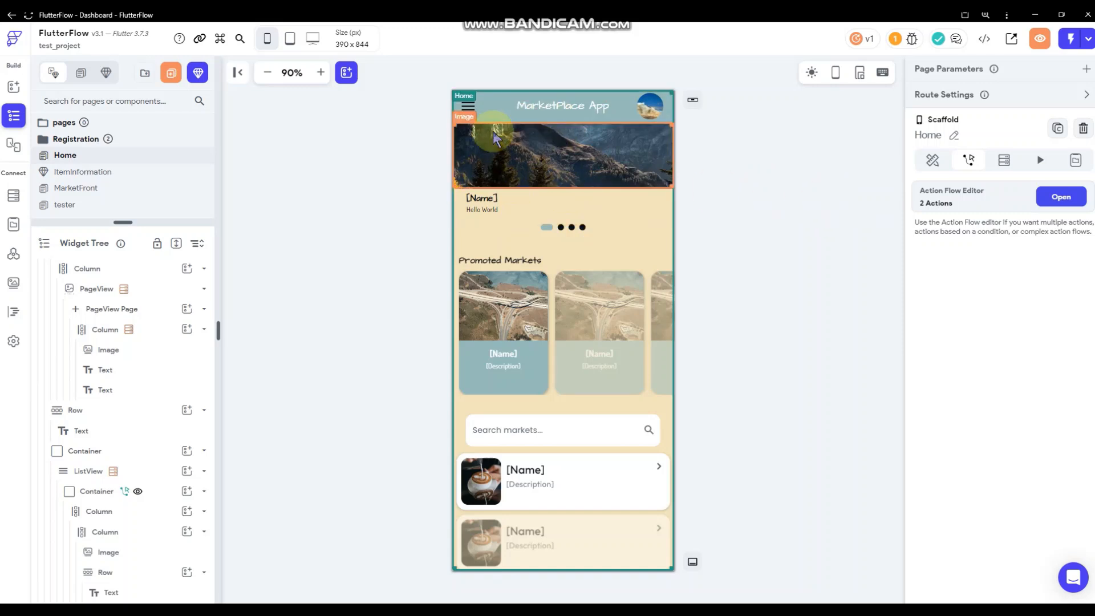
Move the banner's wrapping container below Promoted Markets and give it 12 top padding.
left_click(555, 240)
right_click(555, 240)
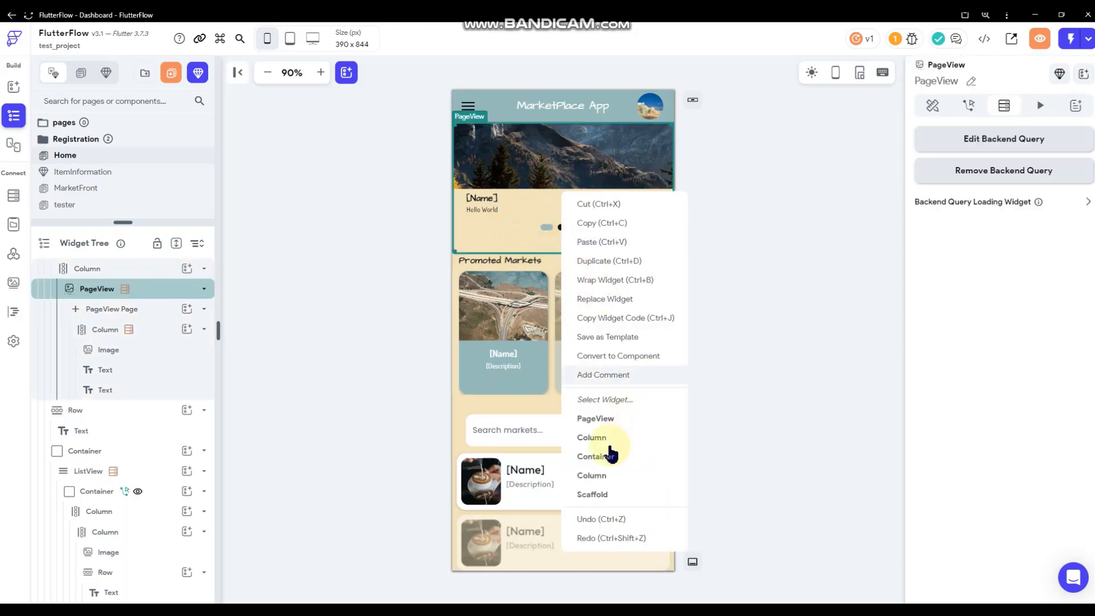
left_click(602, 456)
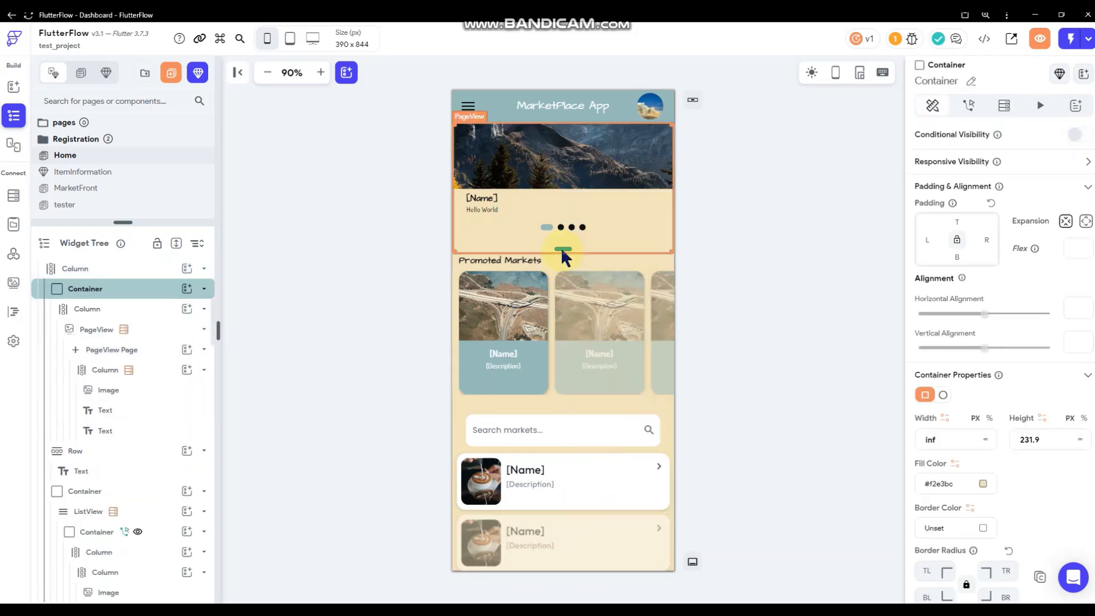
left_click_drag(591, 245, 570, 402)
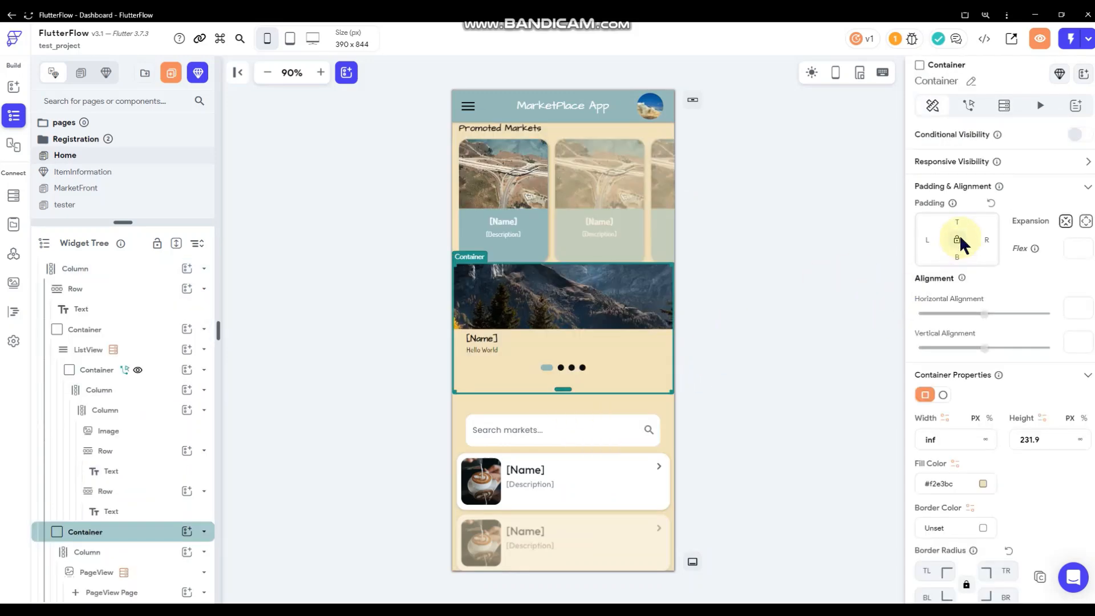
left_click(936, 228)
type("12")
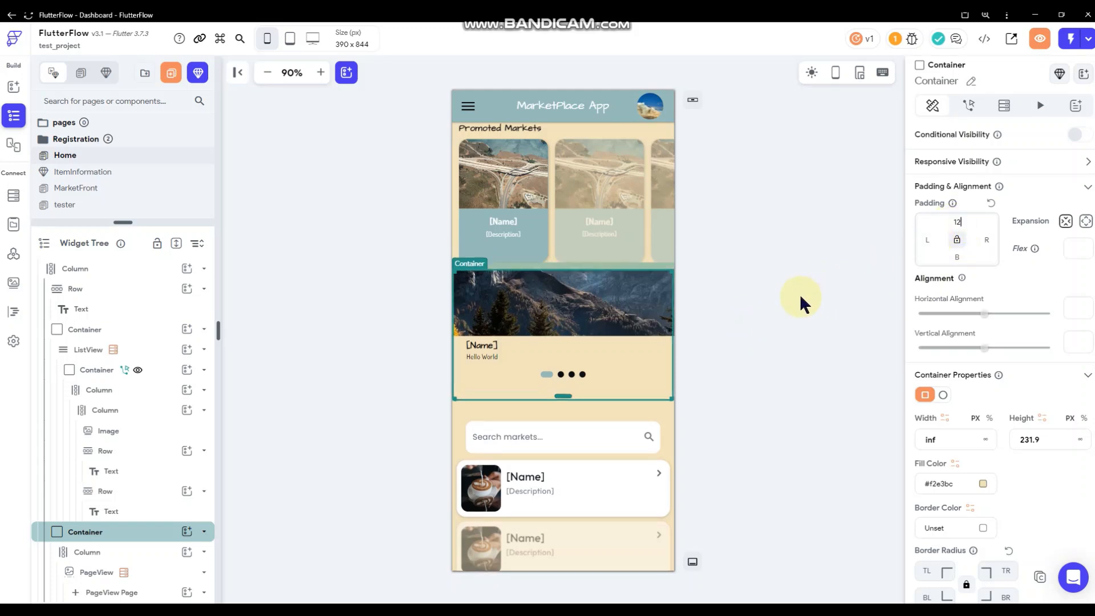
Set 24 top padding on both the Promoted Markets row and the banner container.
left_click(593, 129)
left_click(959, 222)
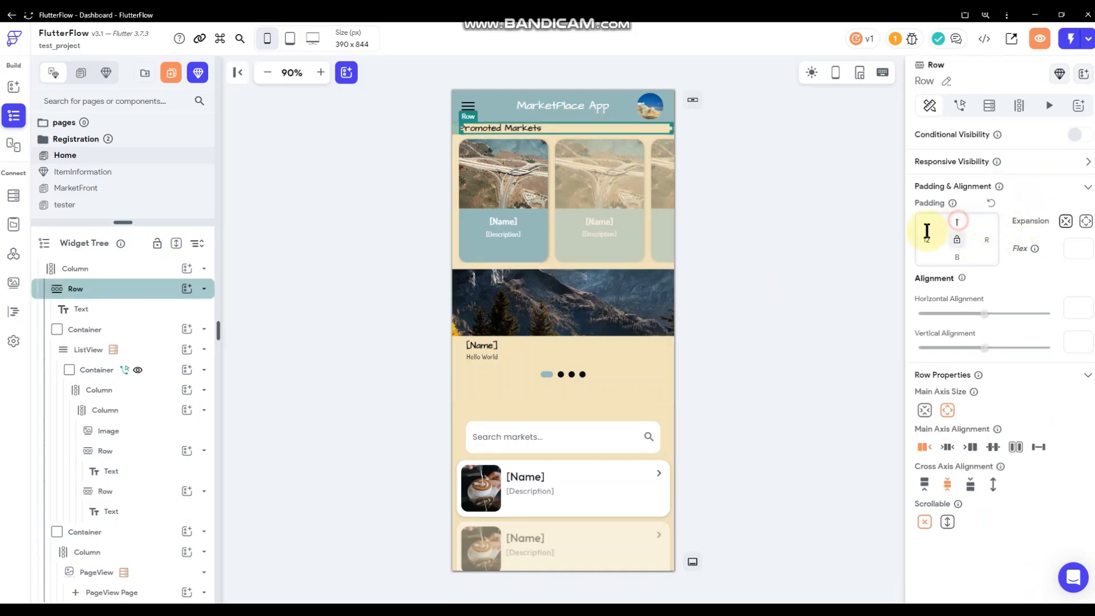
type("24")
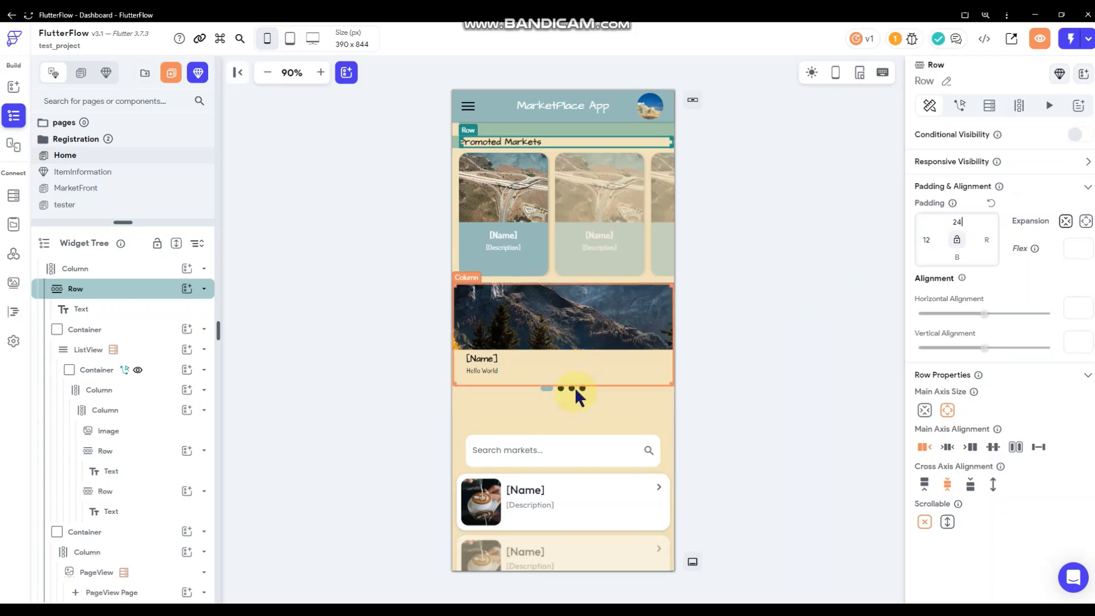
right_click(583, 403)
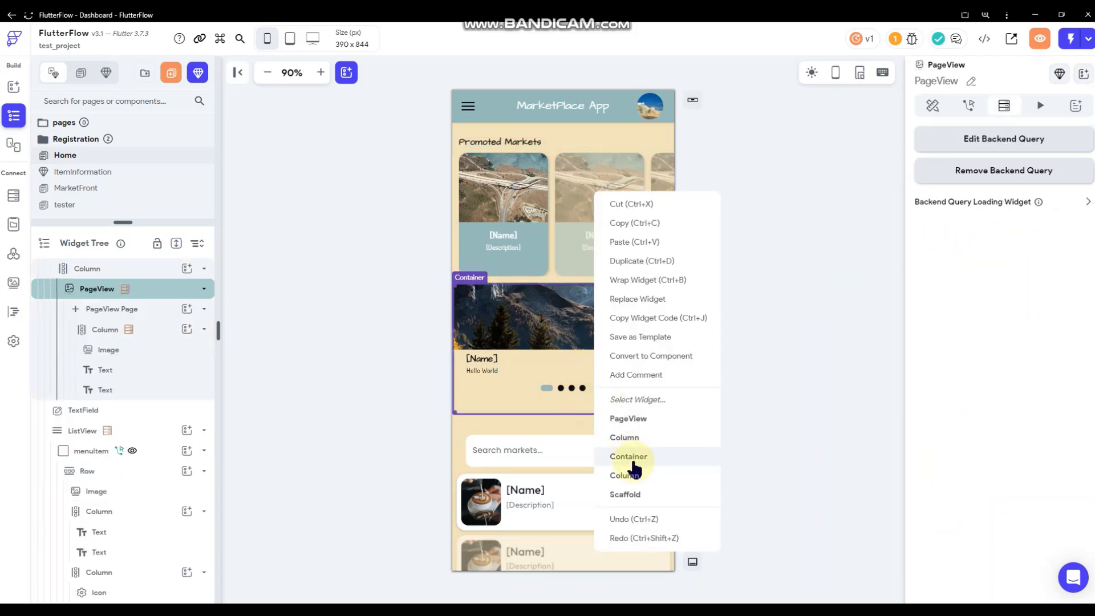
left_click(667, 453)
left_click(958, 223)
type("24")
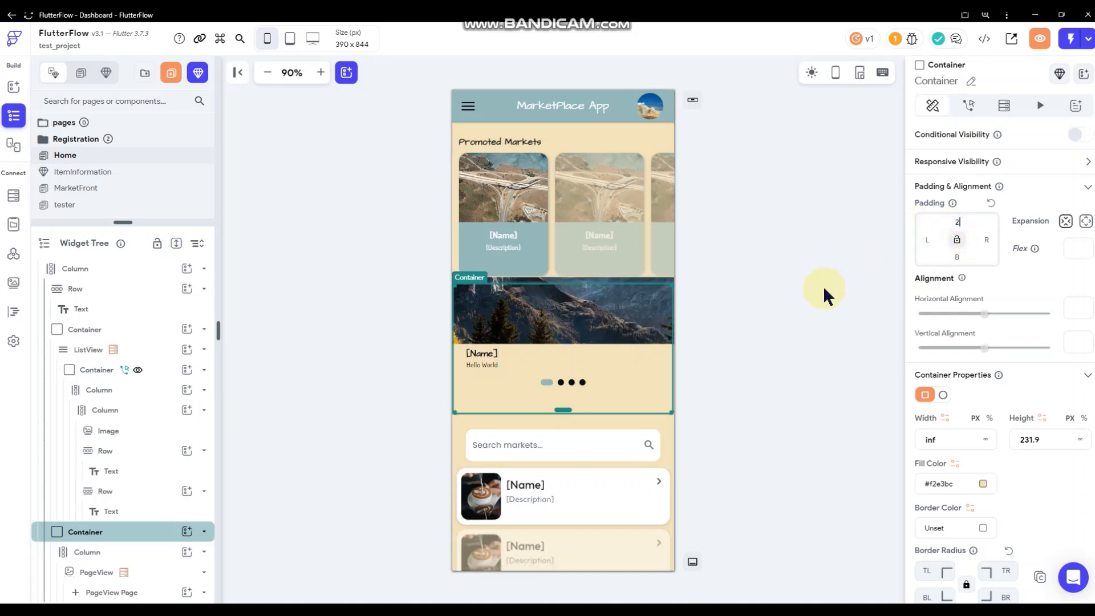
left_click(802, 303)
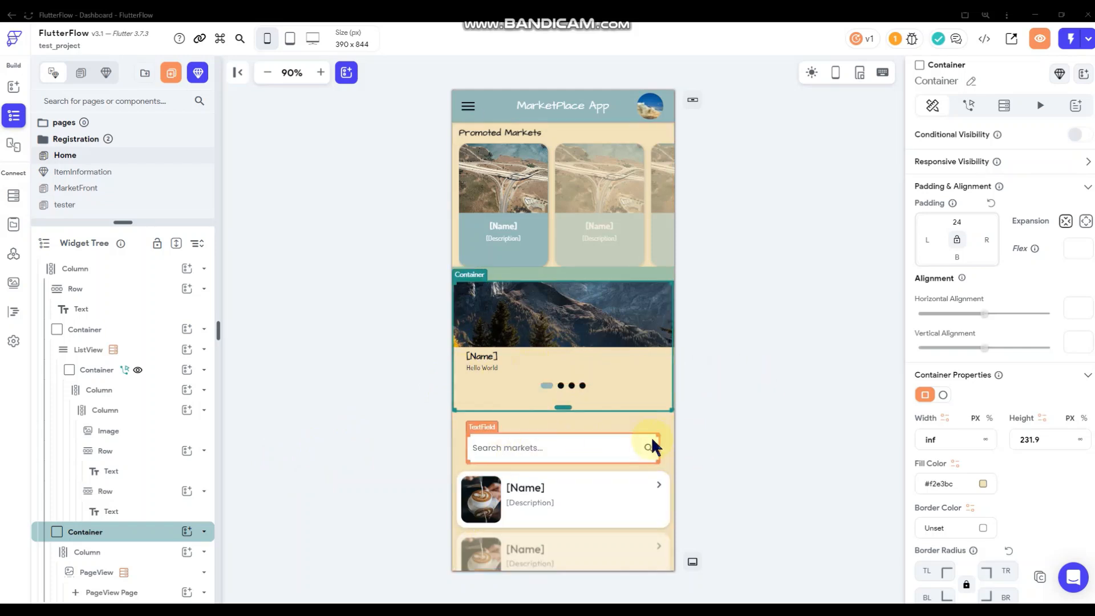
Select the banner image and set its left and right padding to 8.
left_click(735, 381)
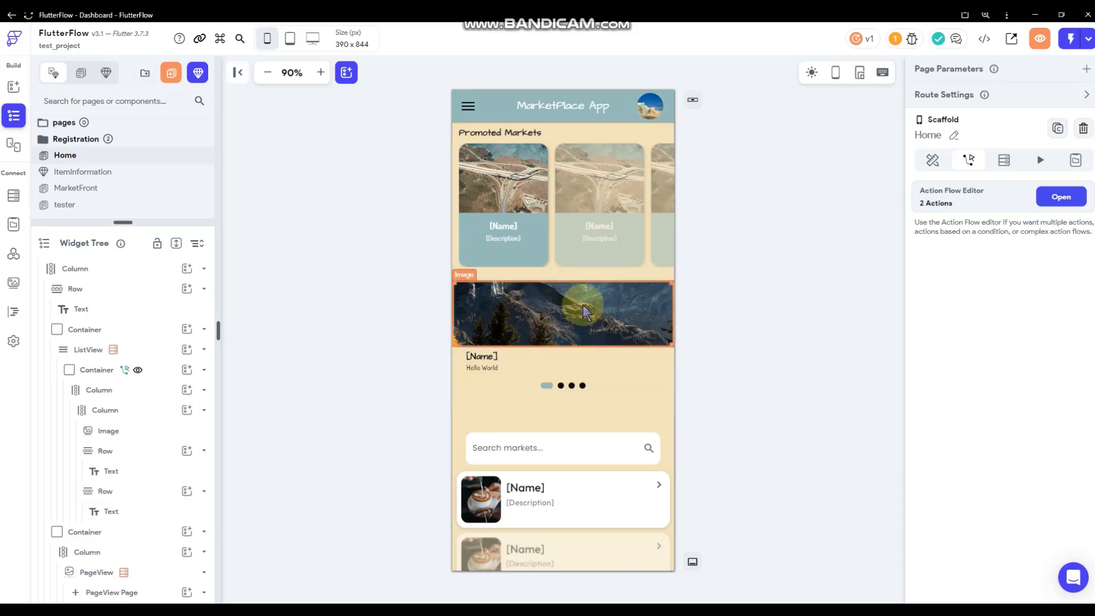
left_click(662, 322)
left_click(742, 342)
left_click(592, 315)
scroll(983, 379, "down", 3)
scroll(954, 277, "up", 2)
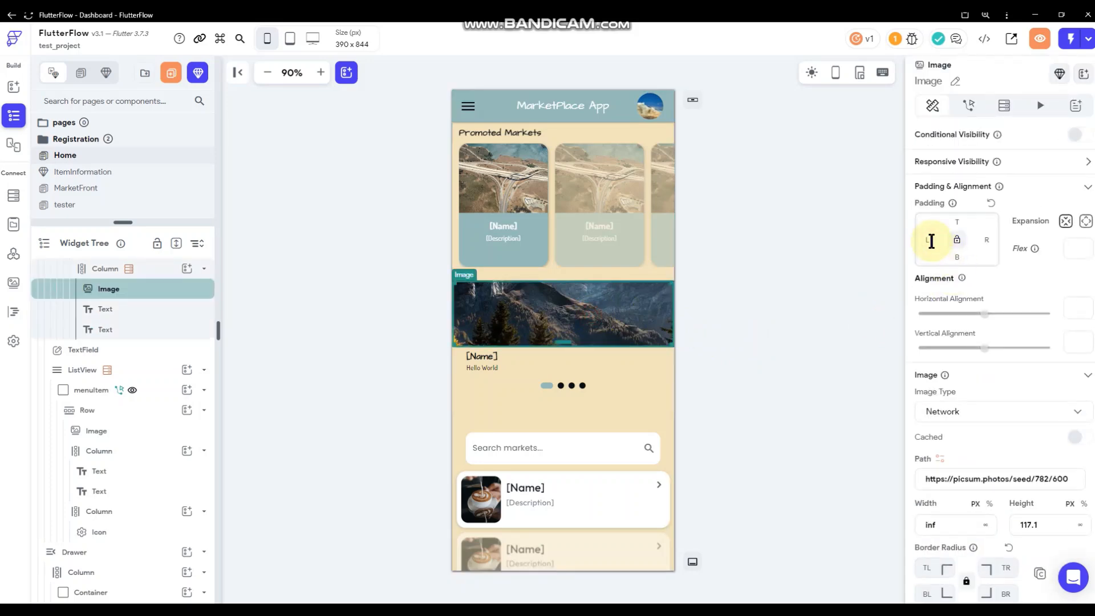
type("8")
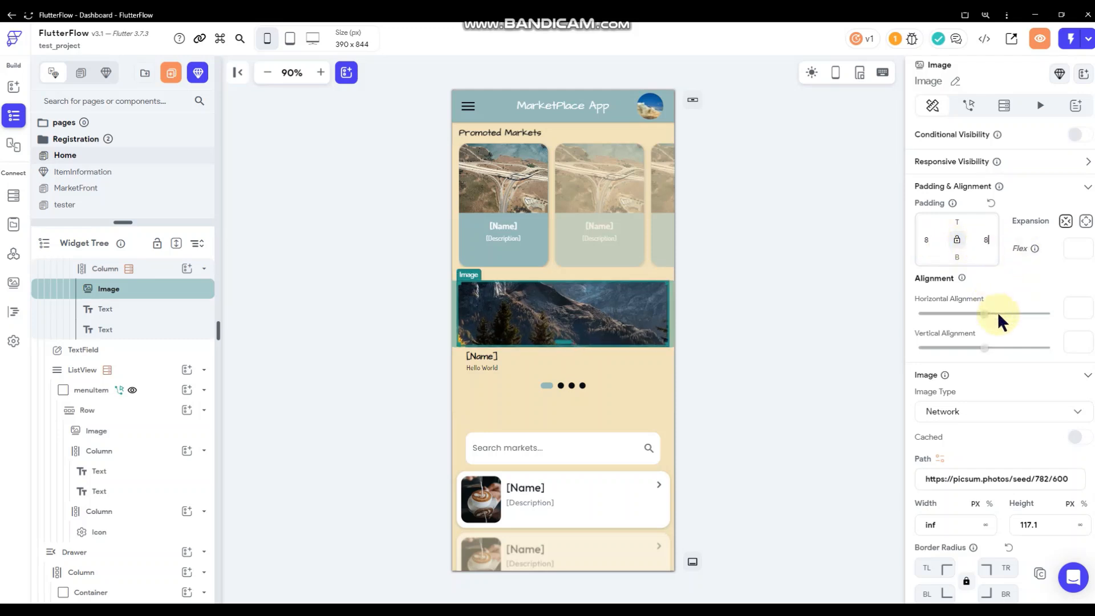
Round the banner image's corners to 16, matching a Promoted Markets card's container rounding.
scroll(1010, 360, "down", 3)
left_click(929, 436)
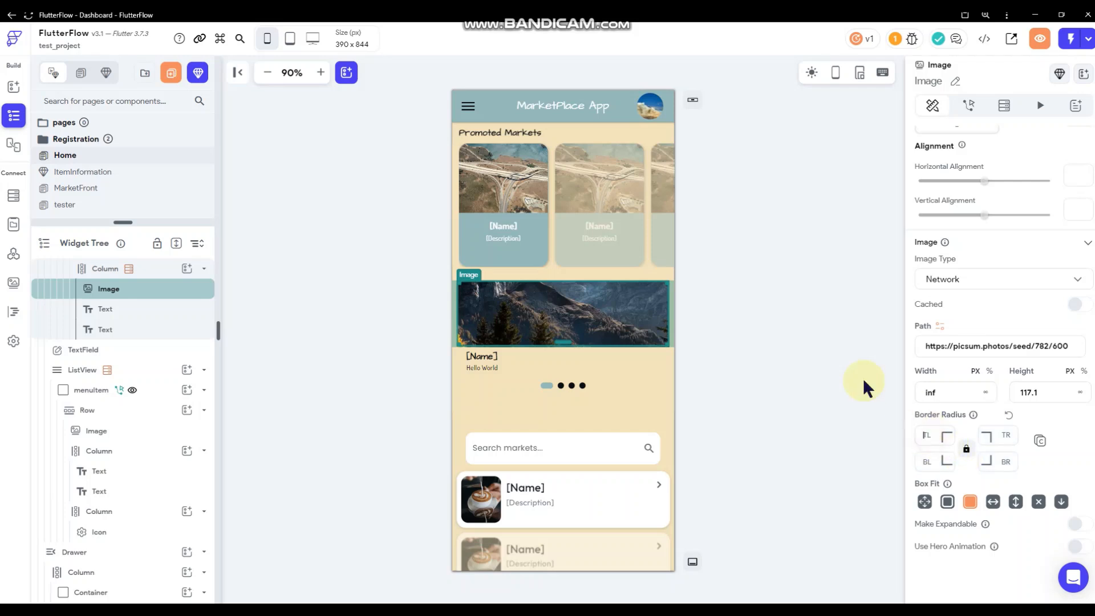
right_click(544, 264)
left_click(593, 422)
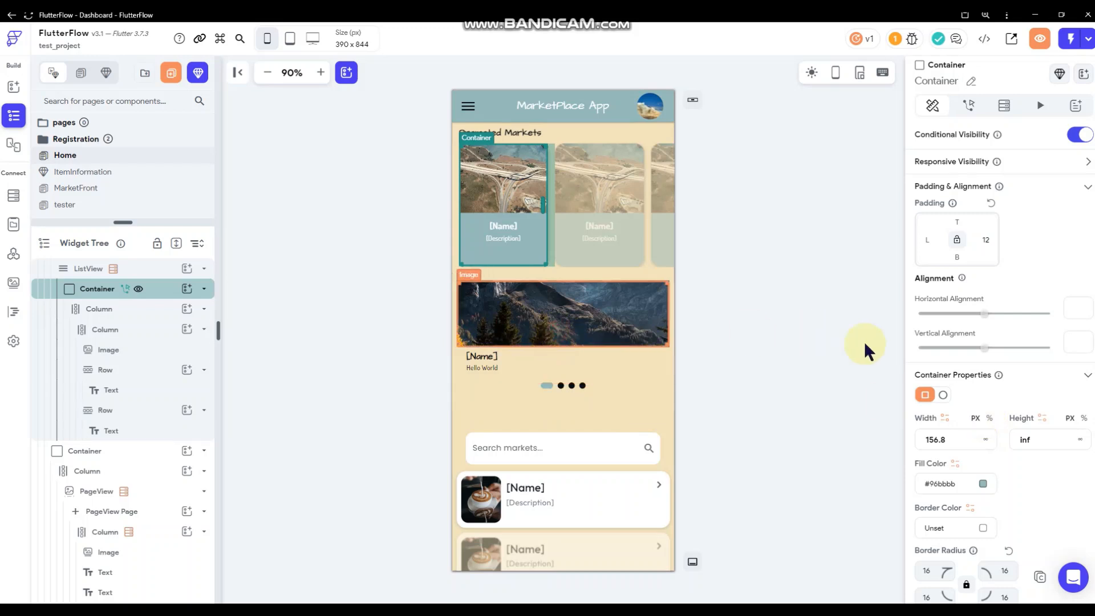
scroll(975, 385, "down", 3)
left_click(930, 437)
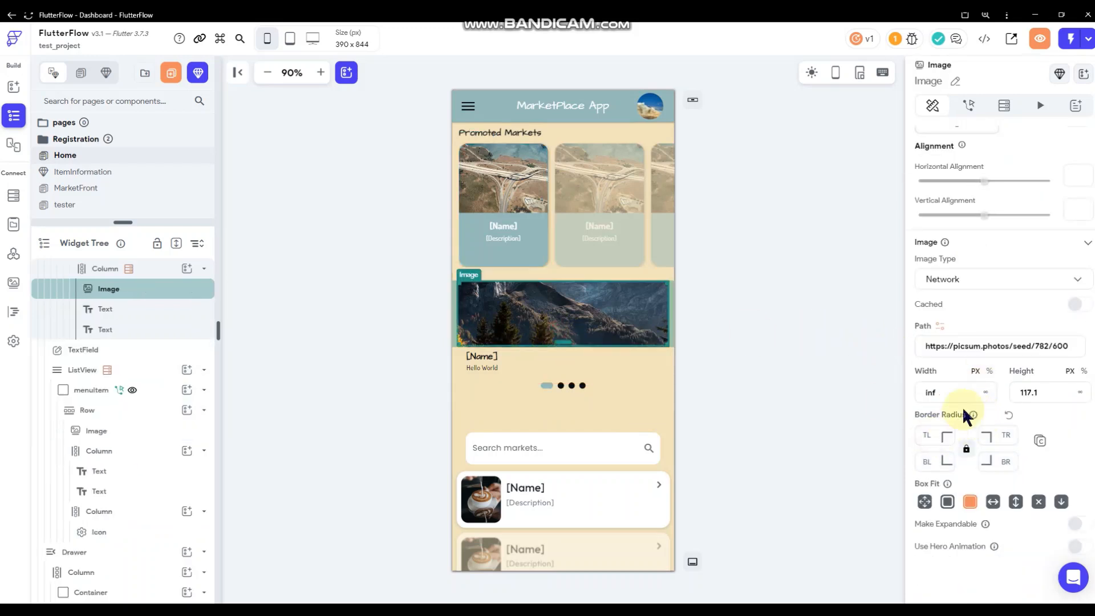
left_click(827, 315)
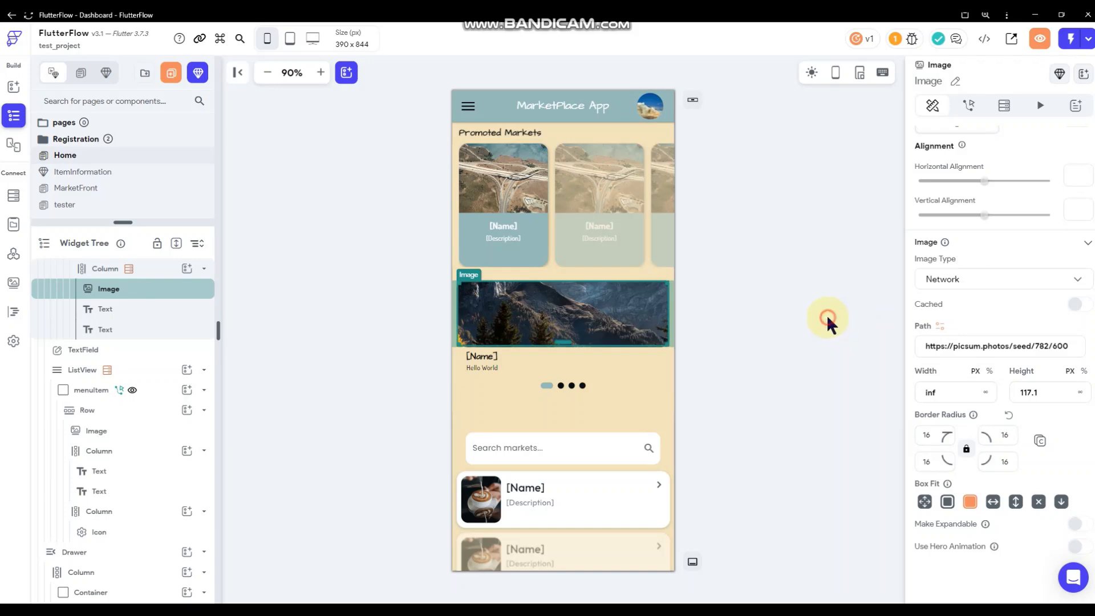
left_click(627, 329)
scroll(1011, 382, "down", 5)
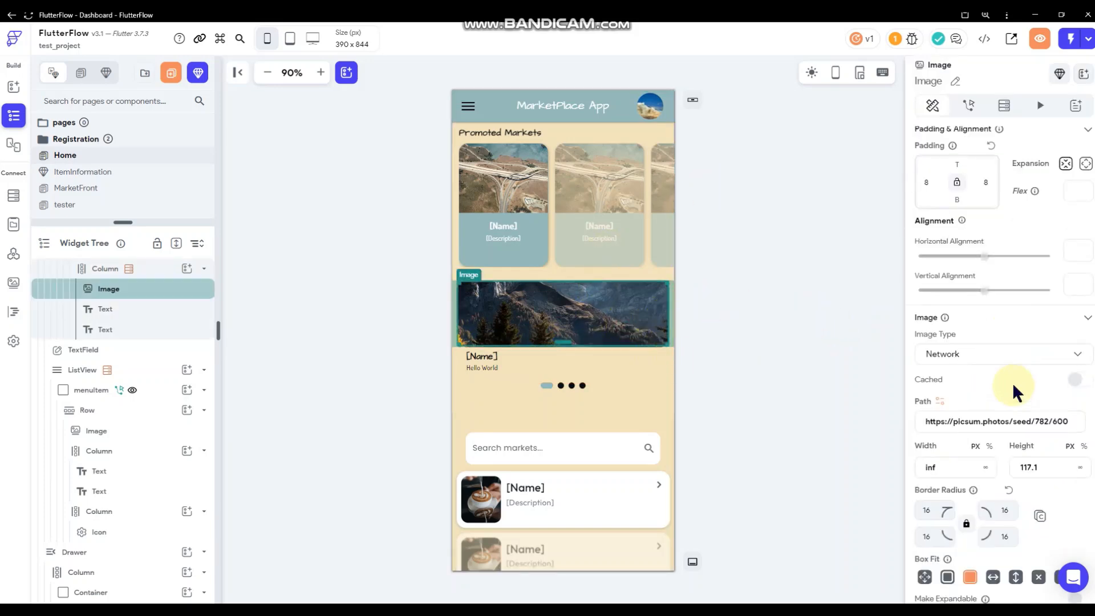
scroll(981, 357, "up", 2)
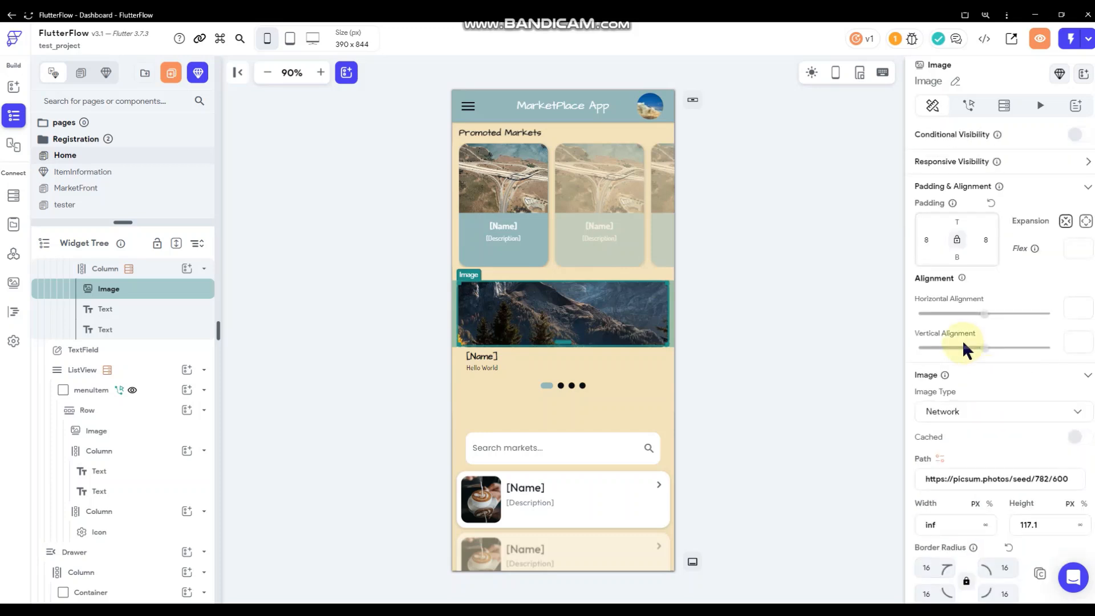
Deselect the image and scroll the page to review the padded, rounded banner.
left_click(813, 329)
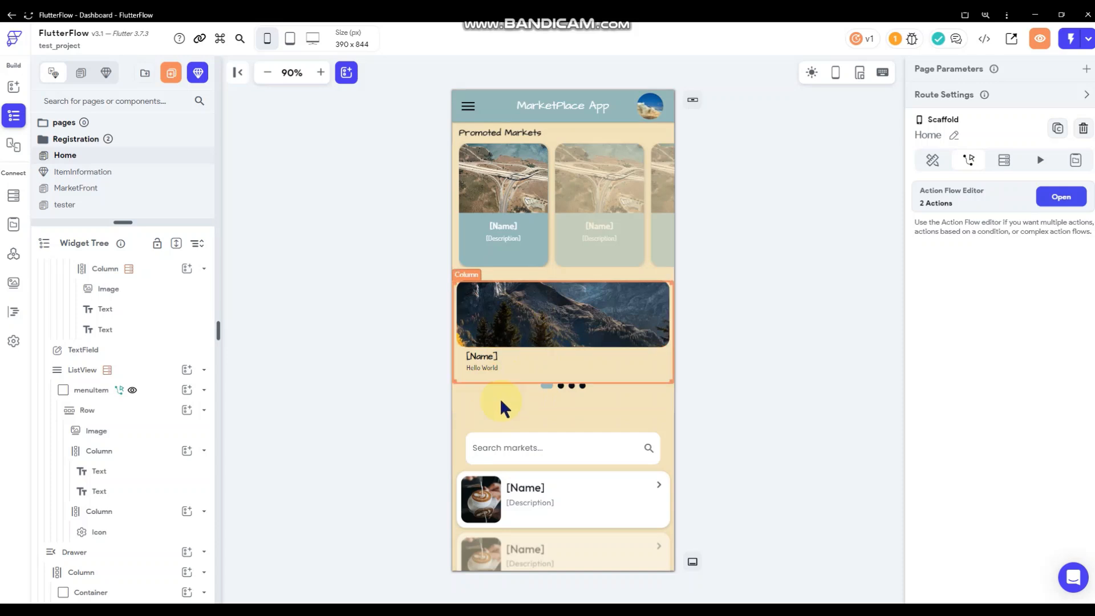
scroll(613, 354, "down", 3)
scroll(548, 451, "up", 2)
scroll(548, 444, "down", 2)
scroll(593, 382, "up", 3)
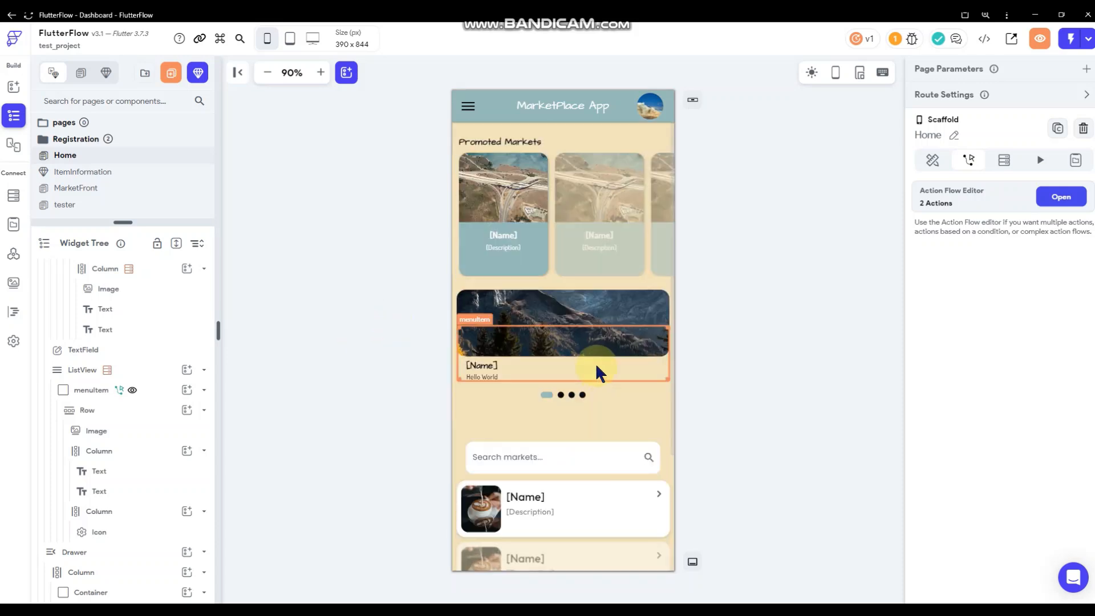
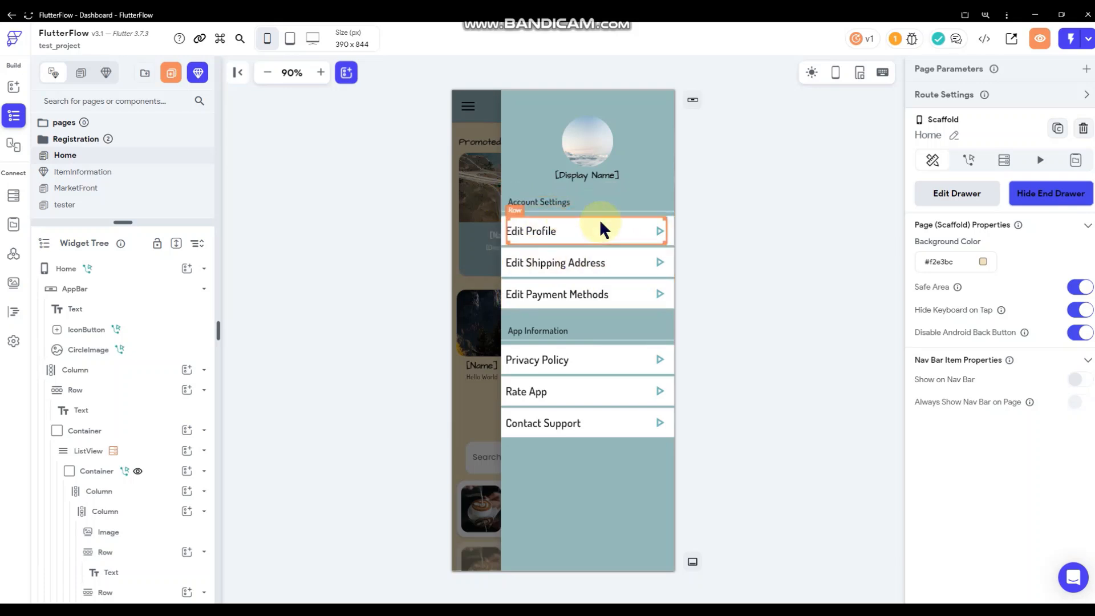
Duplicate the Account Settings group in the end drawer.
left_click(584, 280)
right_click(583, 275)
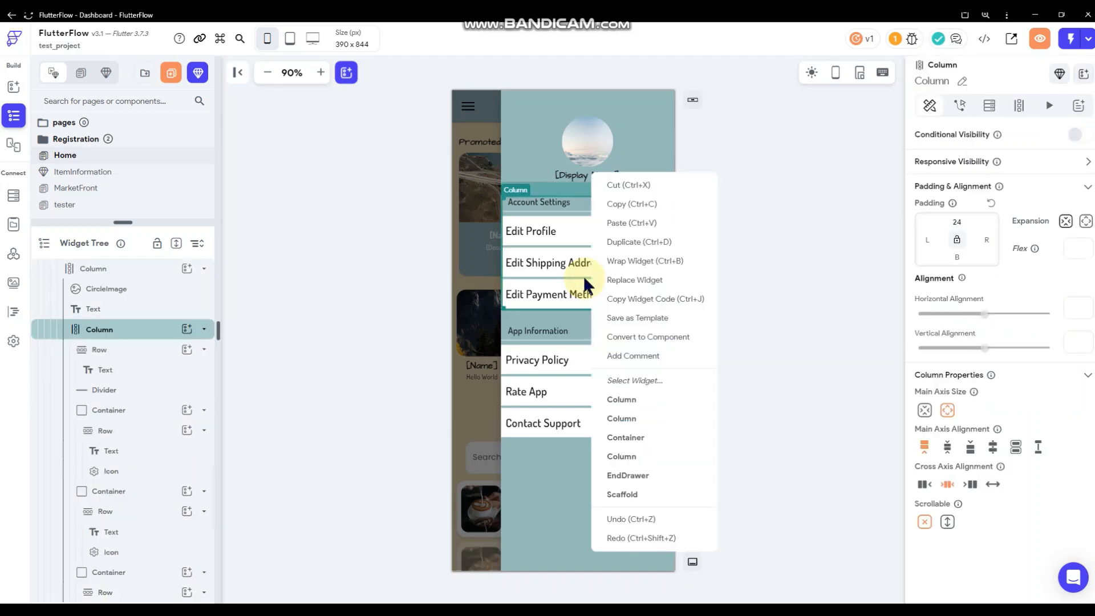
left_click(625, 242)
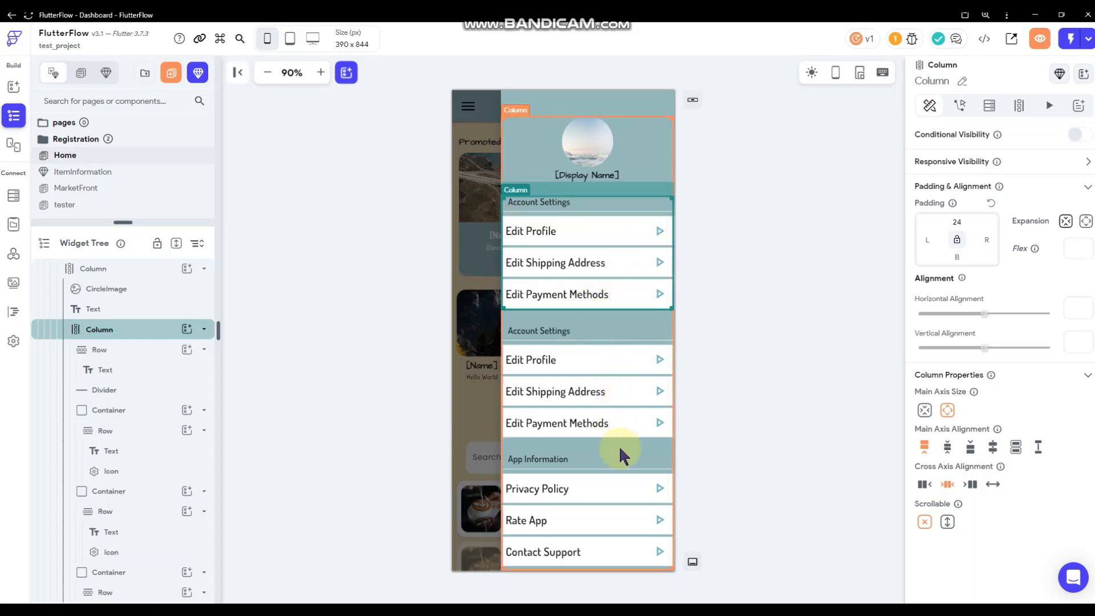
Set the drawer's content column and top-level column to scroll vertically.
left_click(652, 147)
left_click(645, 152)
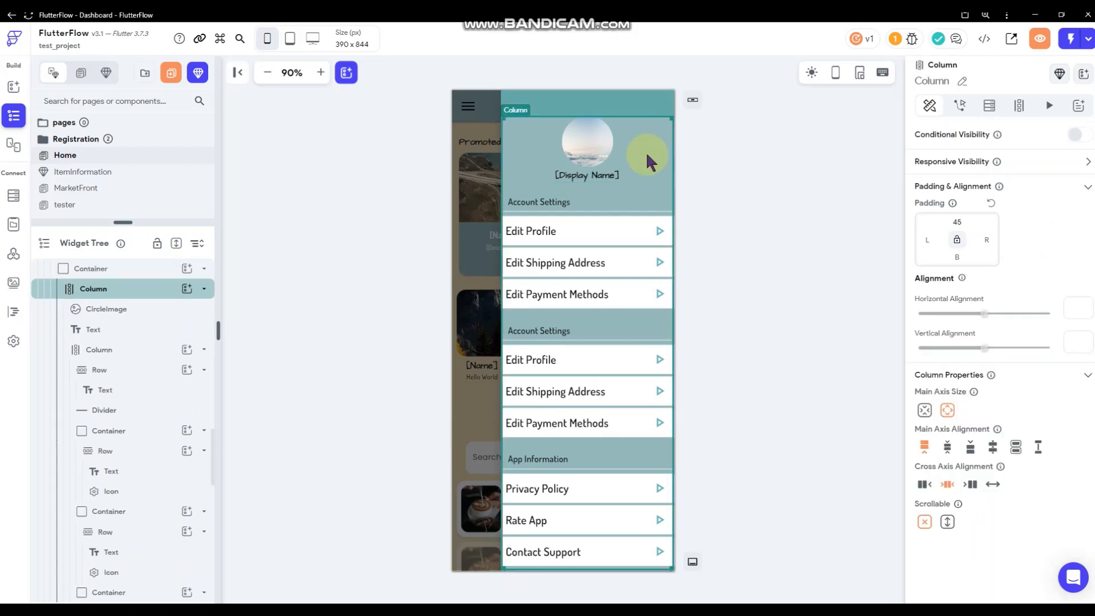
left_click(947, 521)
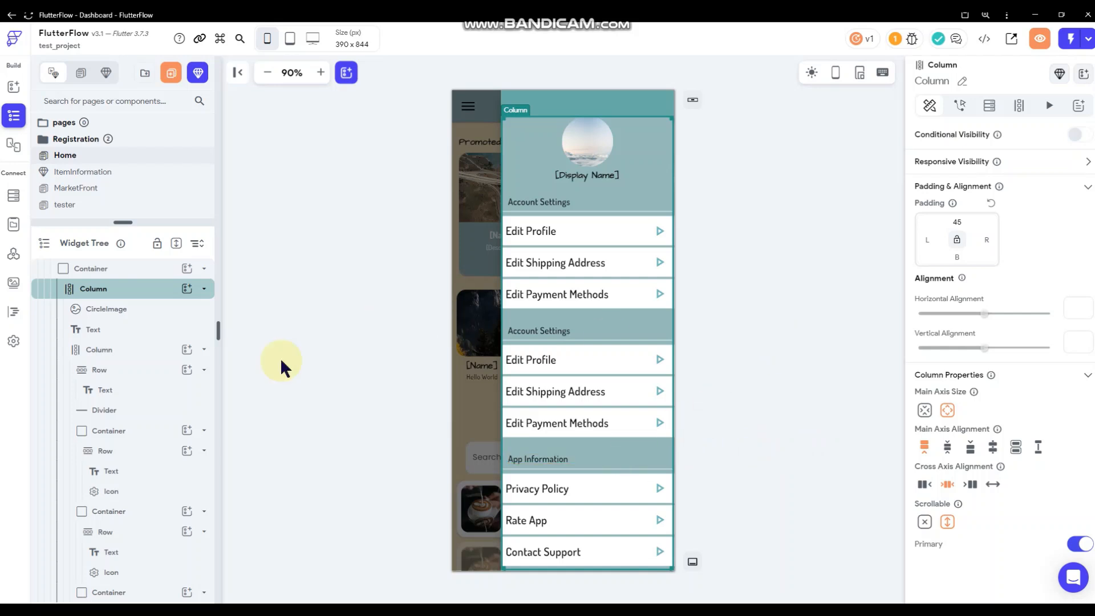
scroll(159, 377, "up", 2)
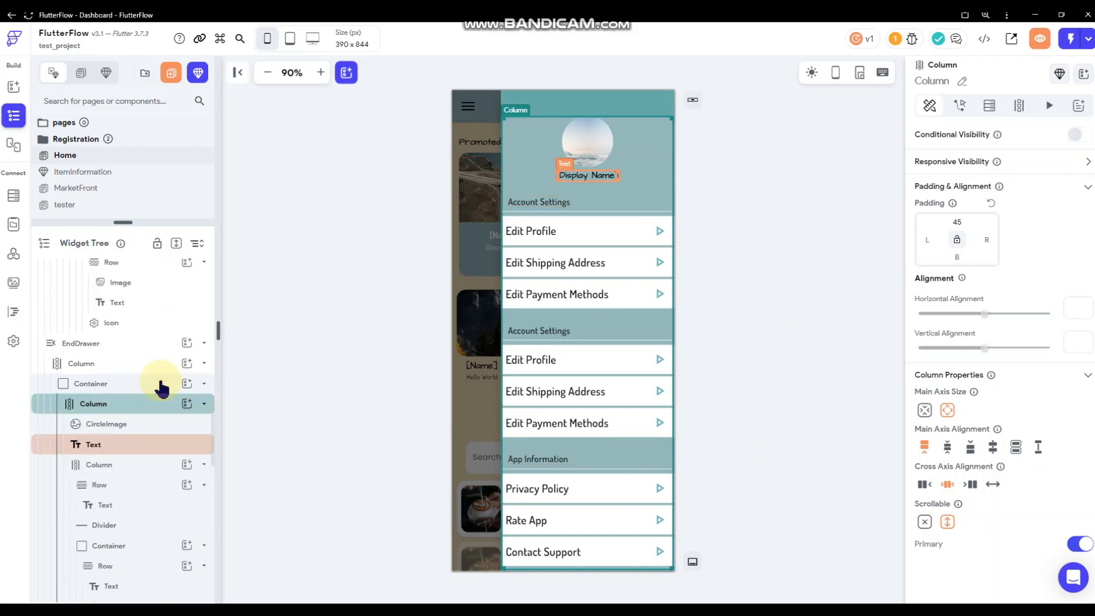
left_click(138, 363)
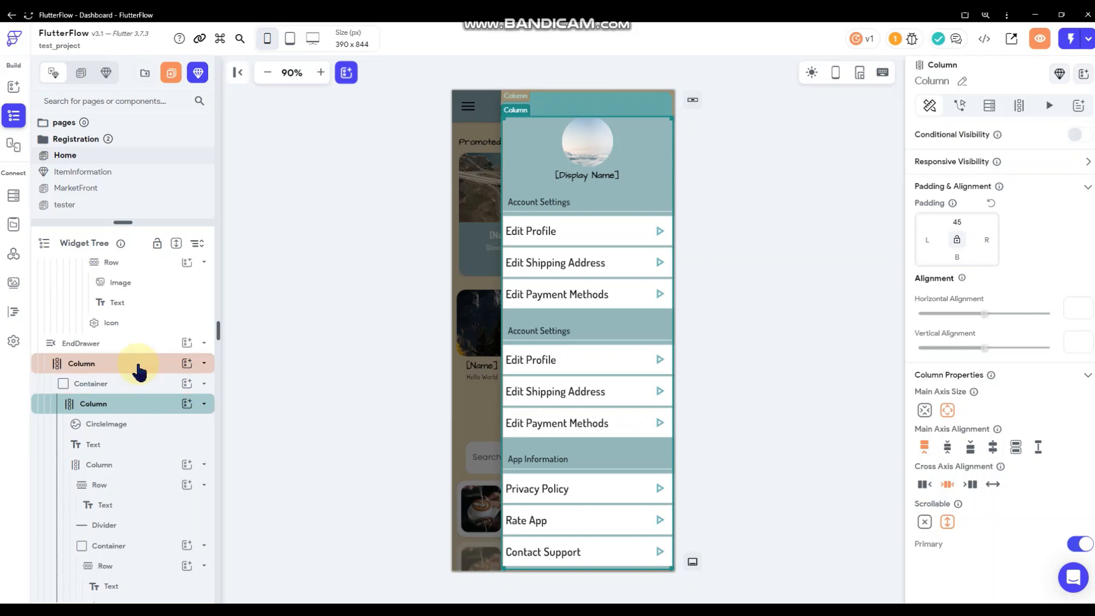
left_click(138, 363)
left_click(947, 522)
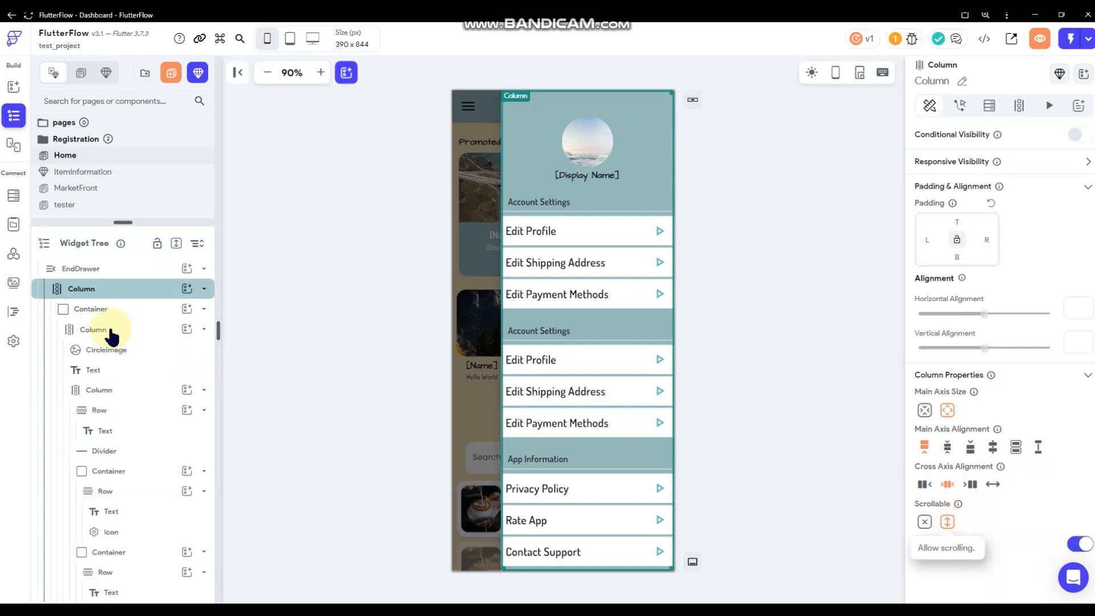
left_click(111, 334)
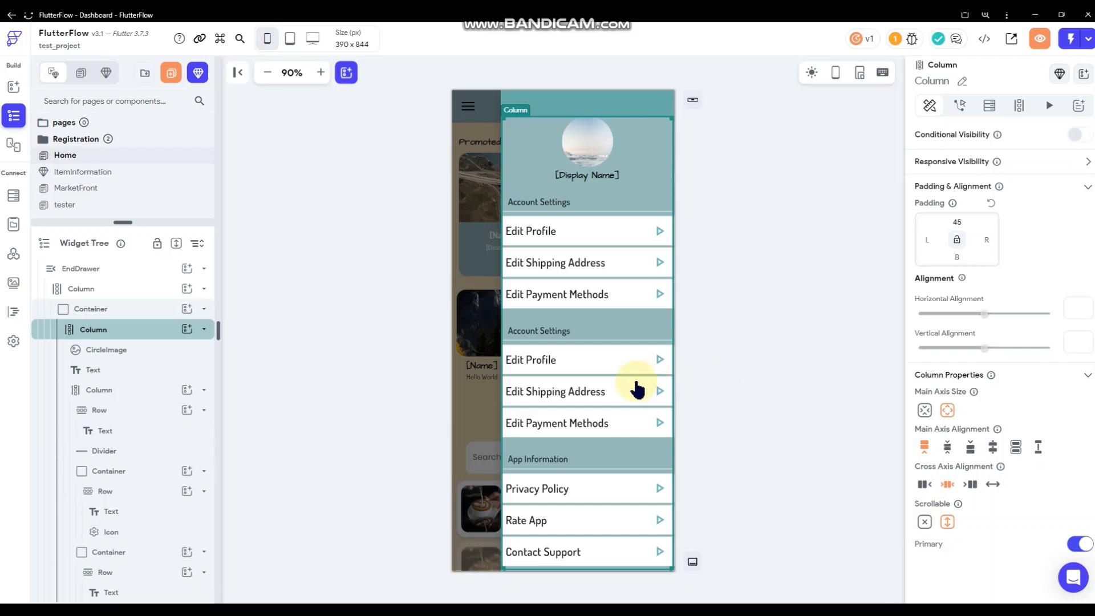
left_click(775, 368)
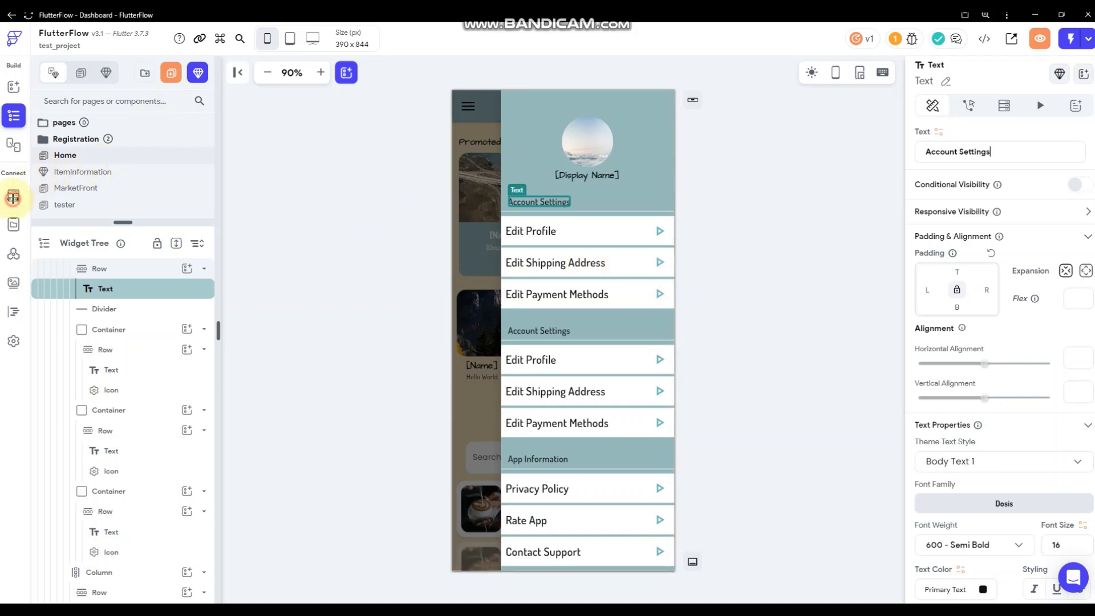
Add a Boolean field named isSeller to the Firestore users collection, then return to the page editor.
left_click(15, 197)
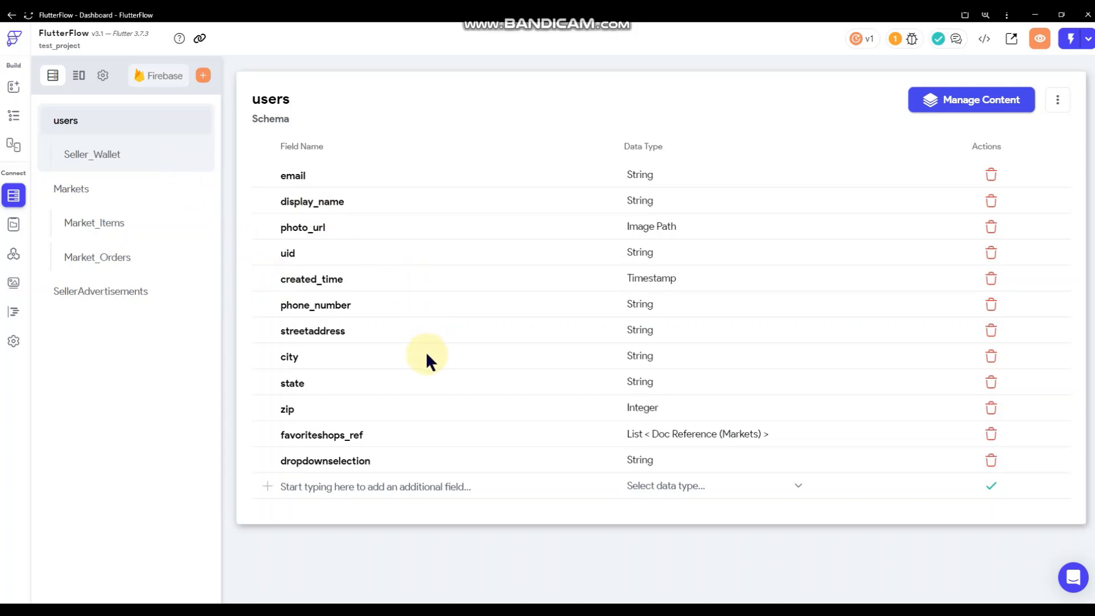
left_click(391, 486)
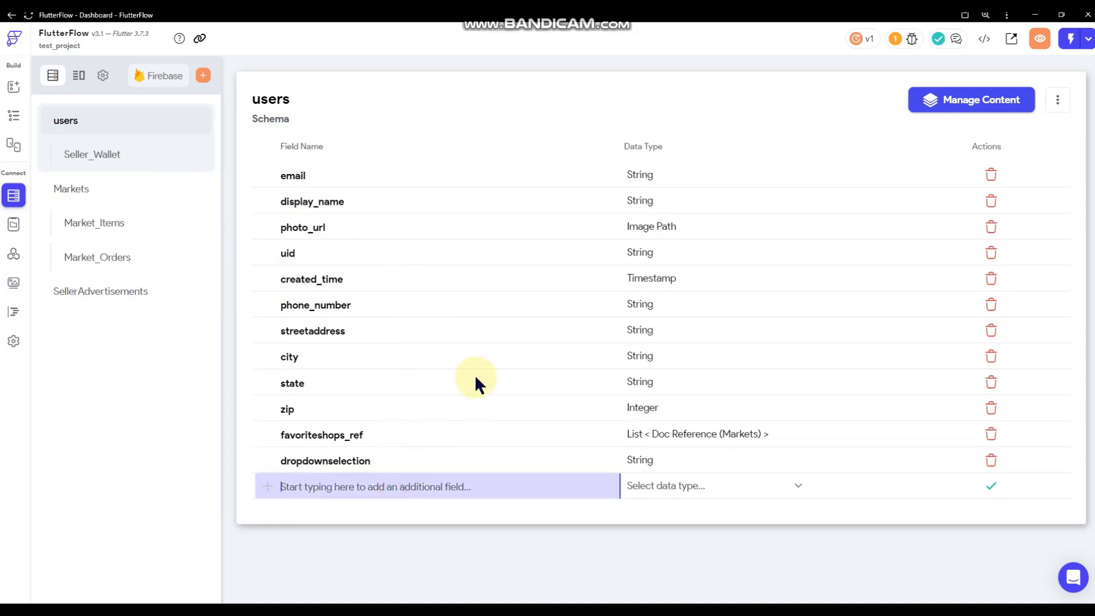
type("isSeller")
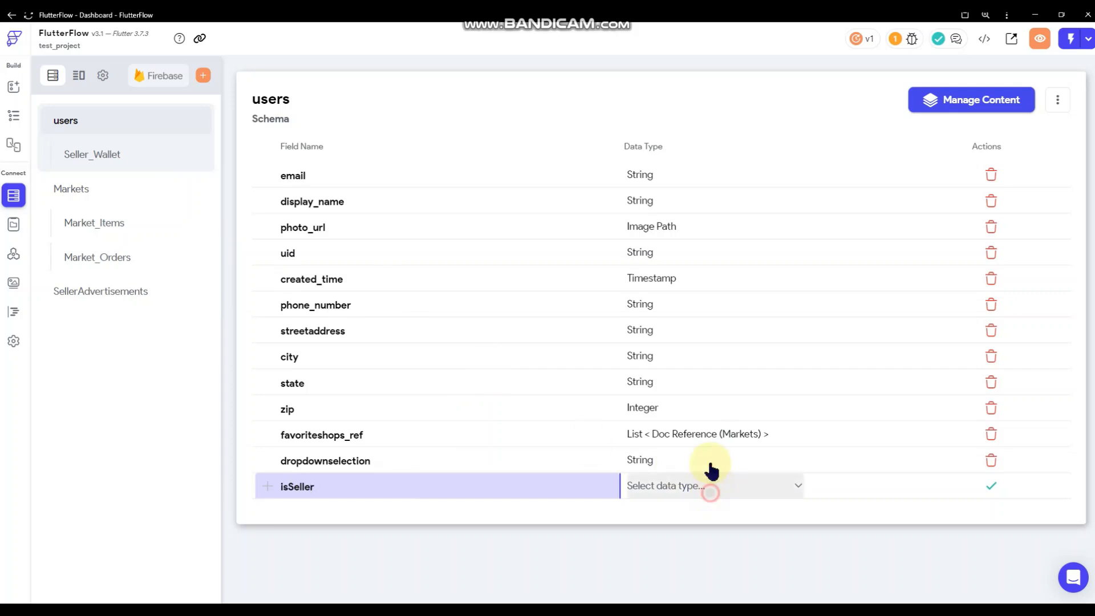
left_click(707, 479)
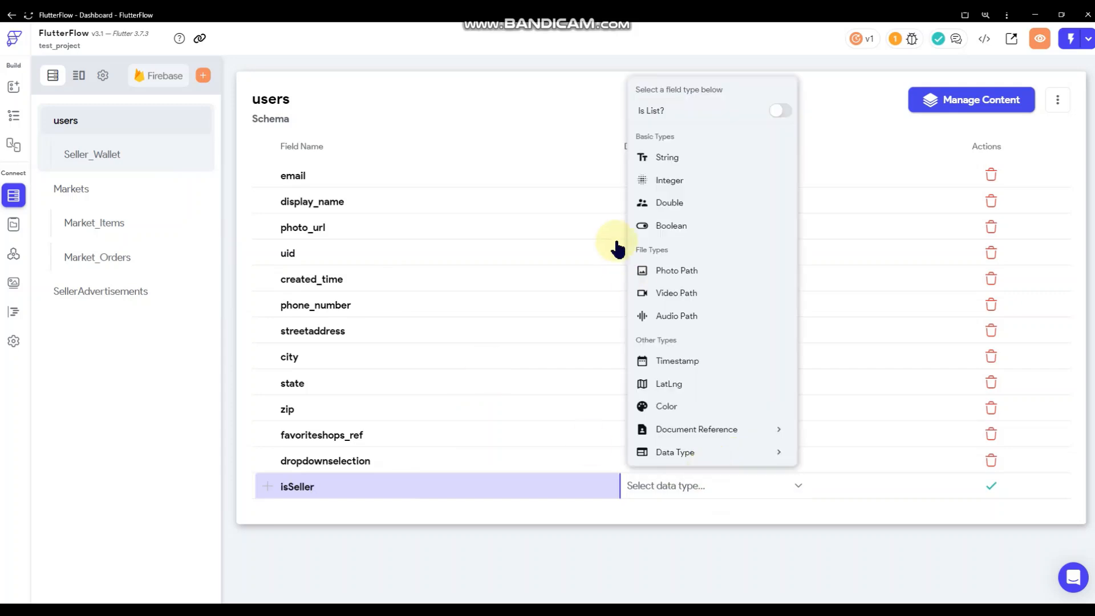
left_click(663, 226)
left_click(994, 489)
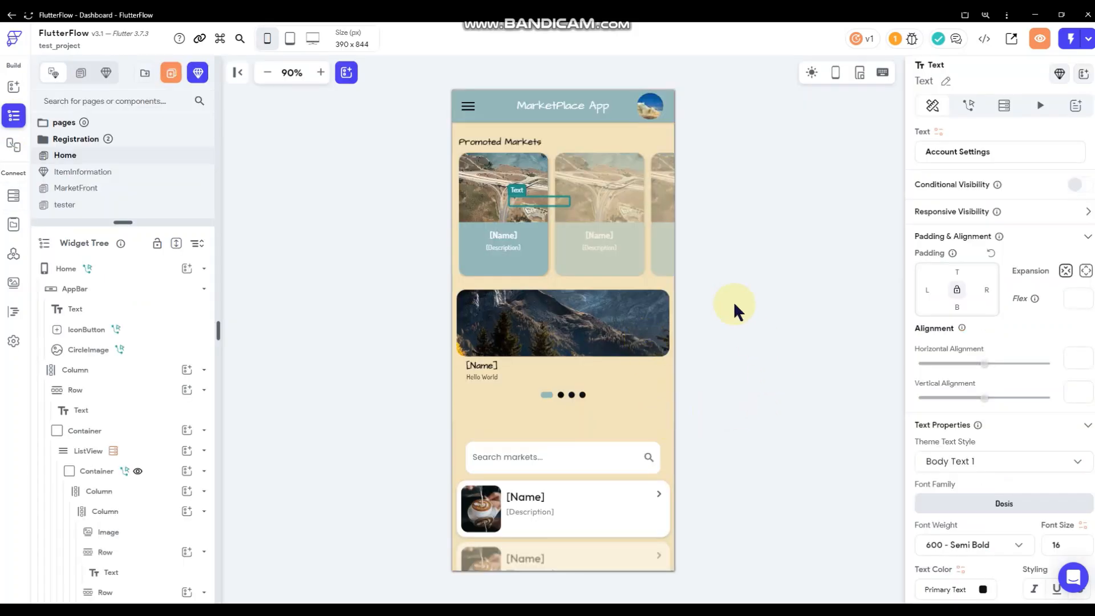
left_click(754, 289)
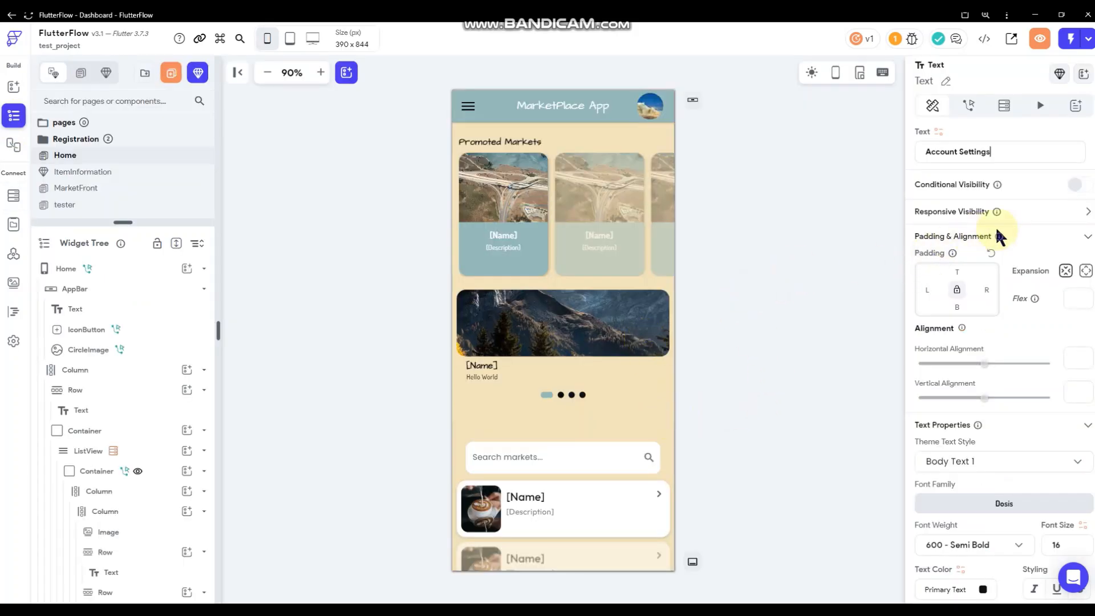
Change the duplicated drawer header text from 'Account Settings' to 'Seller Details'.
left_click(1047, 194)
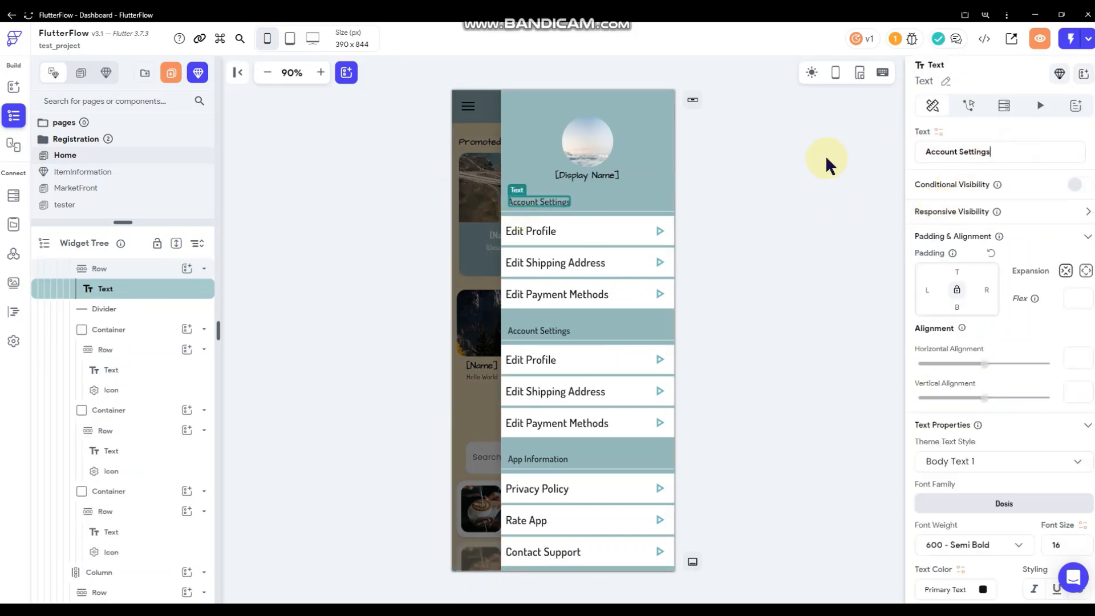
key("ctrl+a")
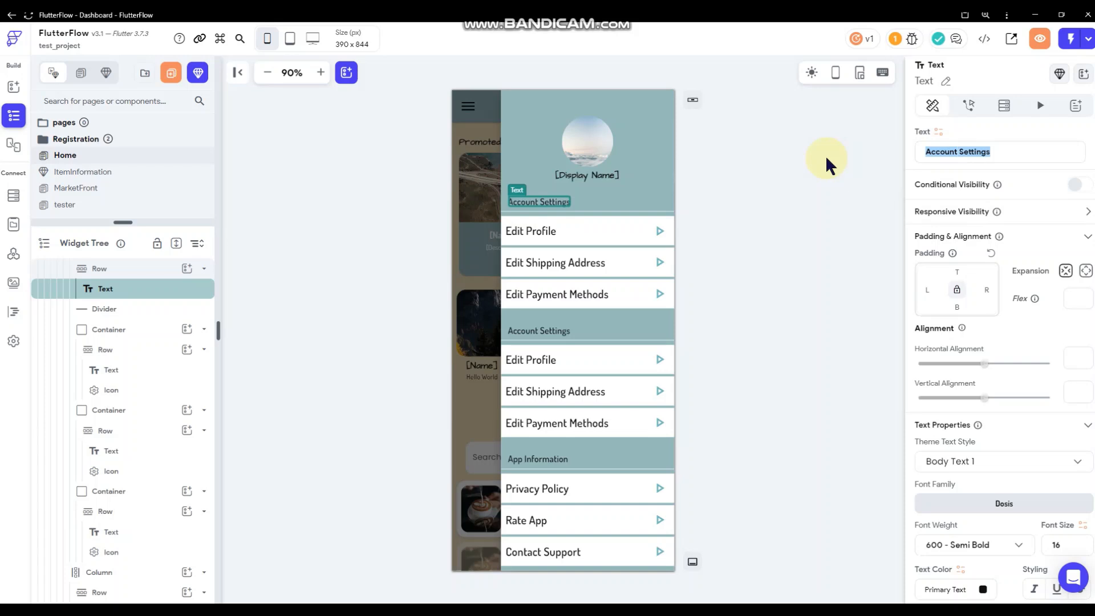
type("Seller ")
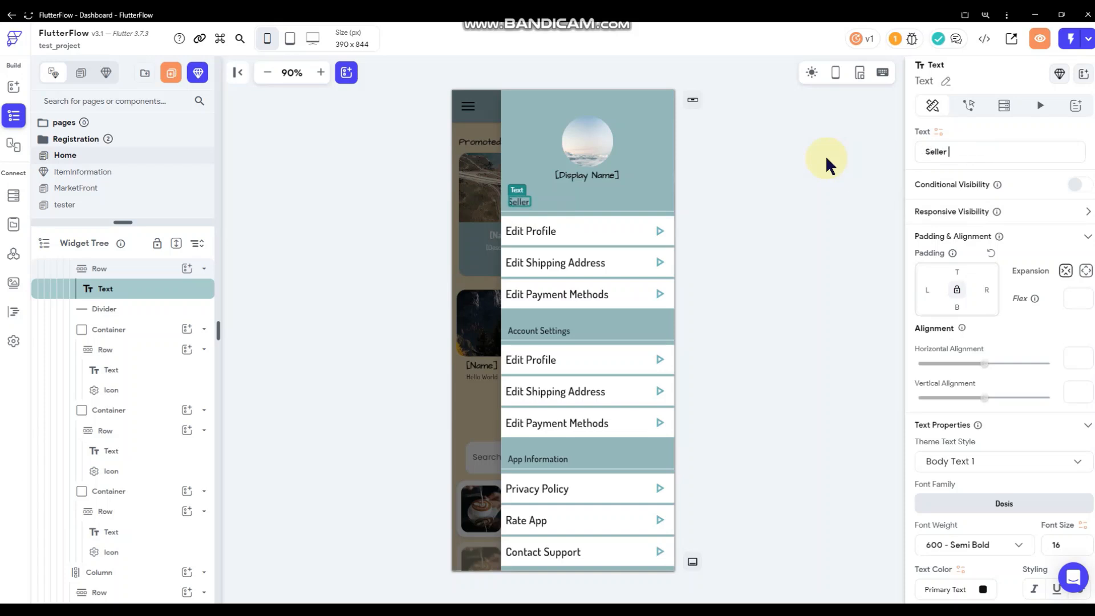
type("Details")
left_click(758, 218)
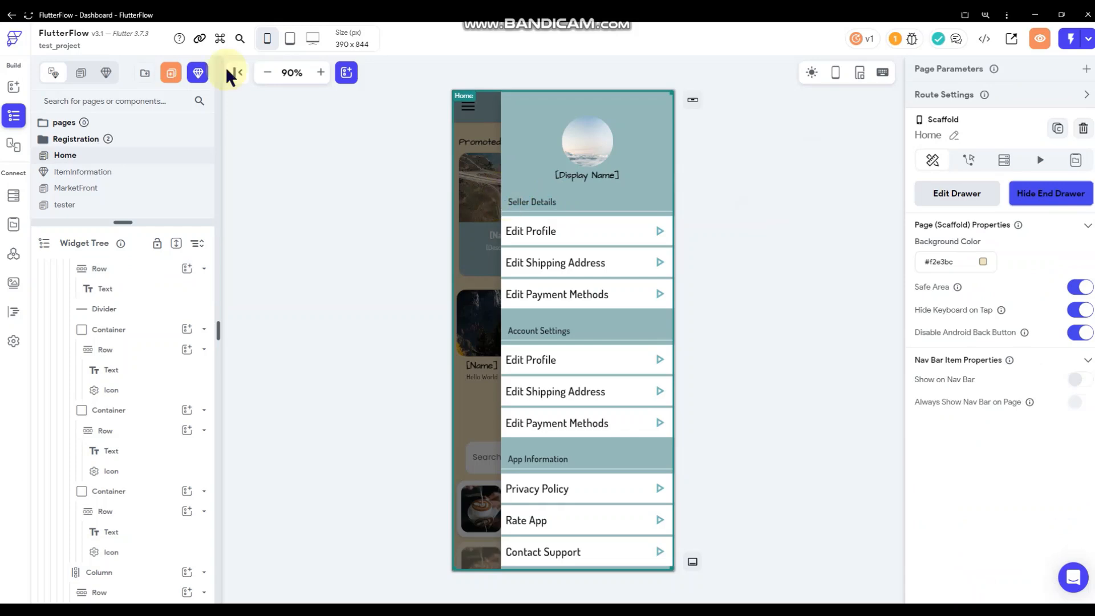
left_click(28, 15)
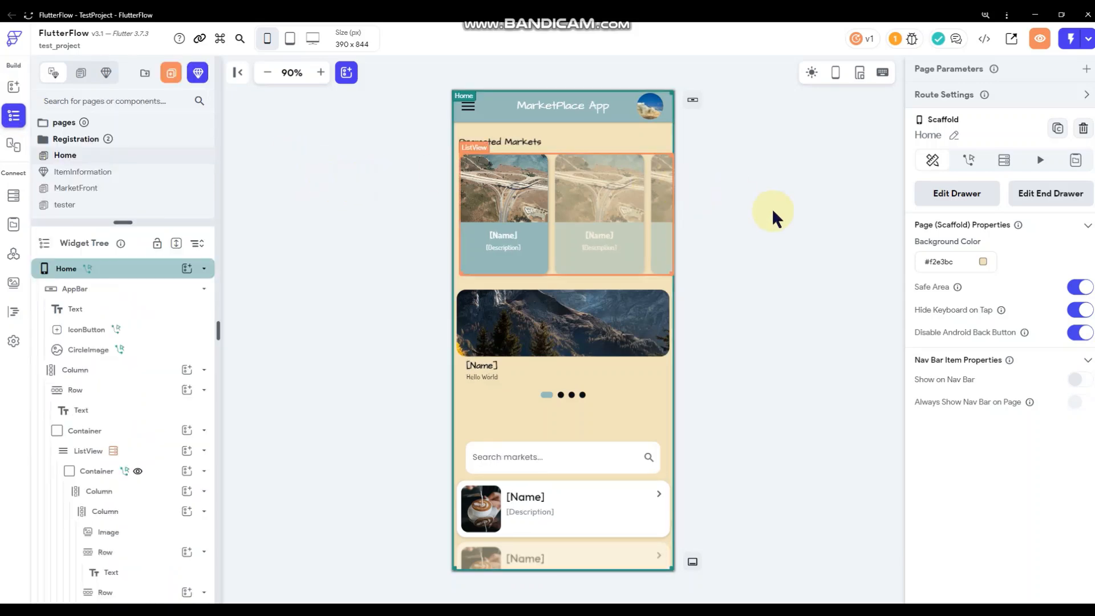
left_click(1071, 202)
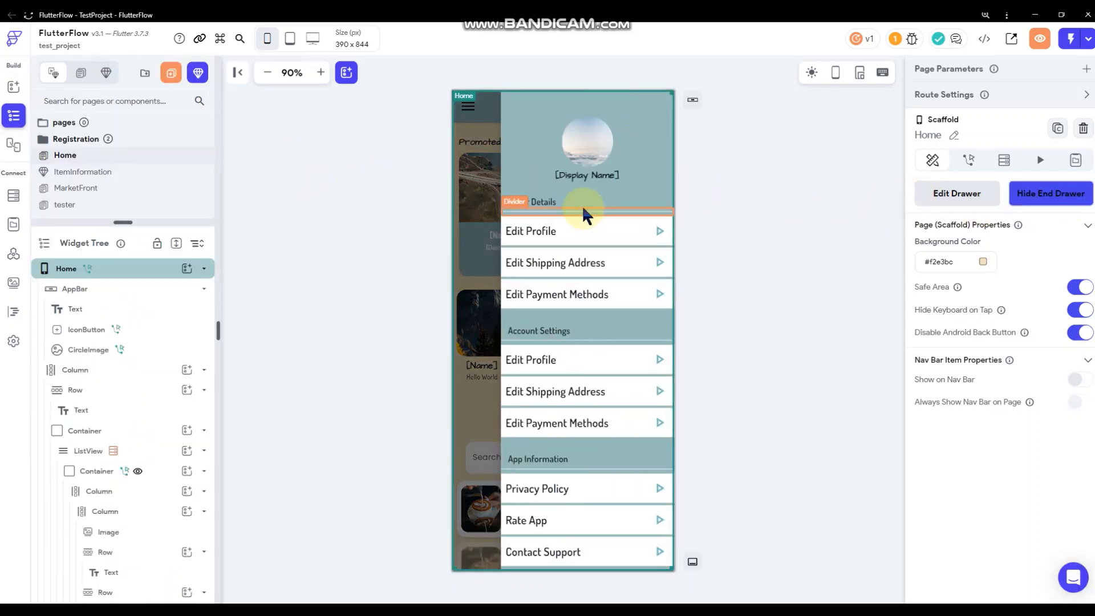
left_click(345, 200)
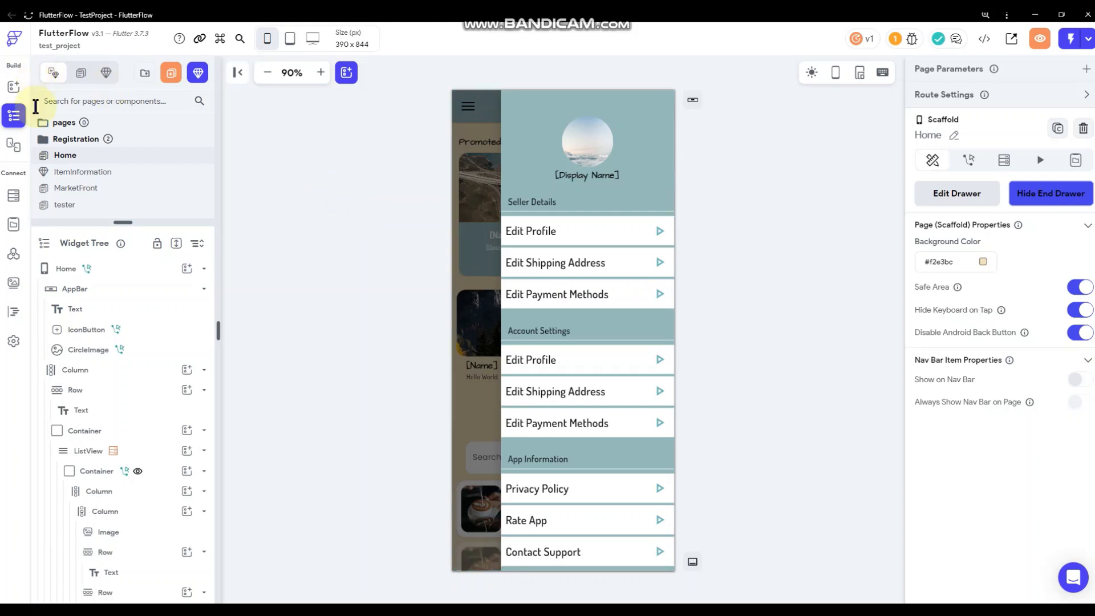
Add a row with a 'Hello World' text to the Seller Details header.
left_click(16, 89)
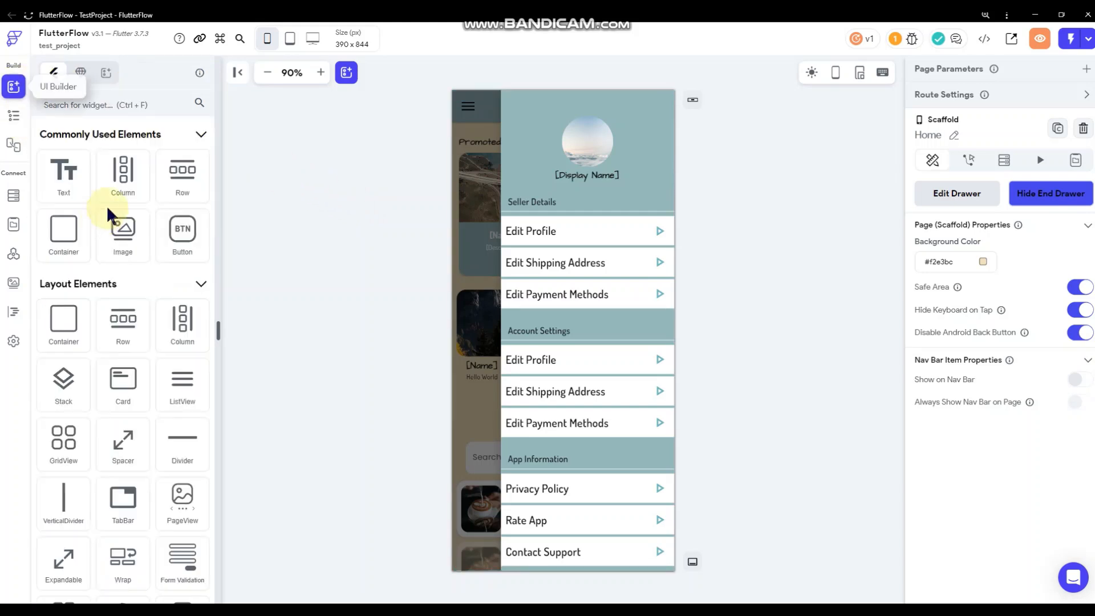
left_click_drag(180, 171, 625, 200)
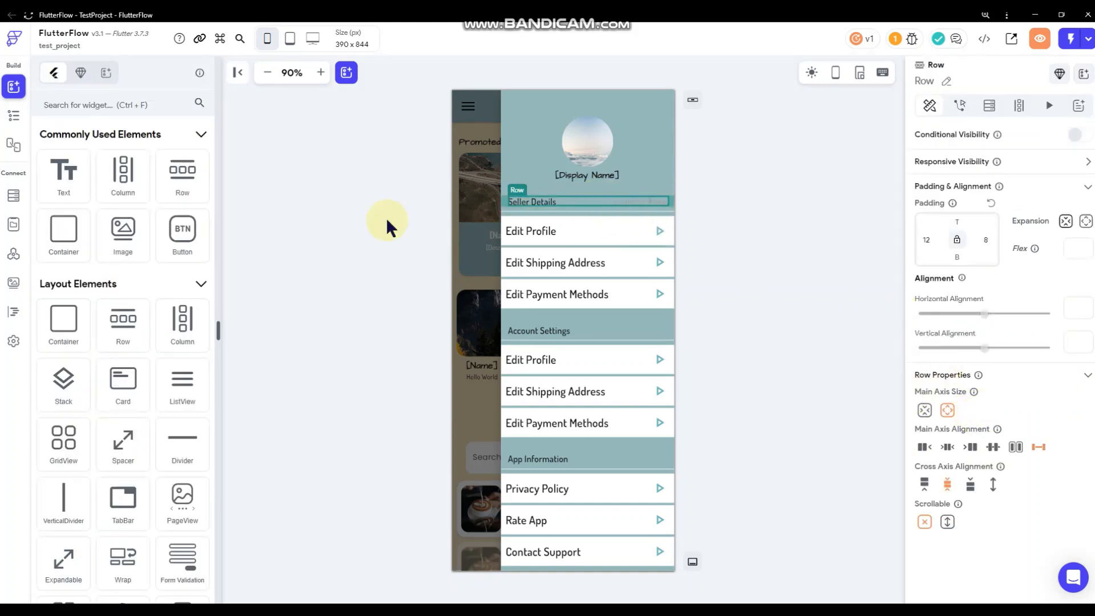
left_click(350, 224)
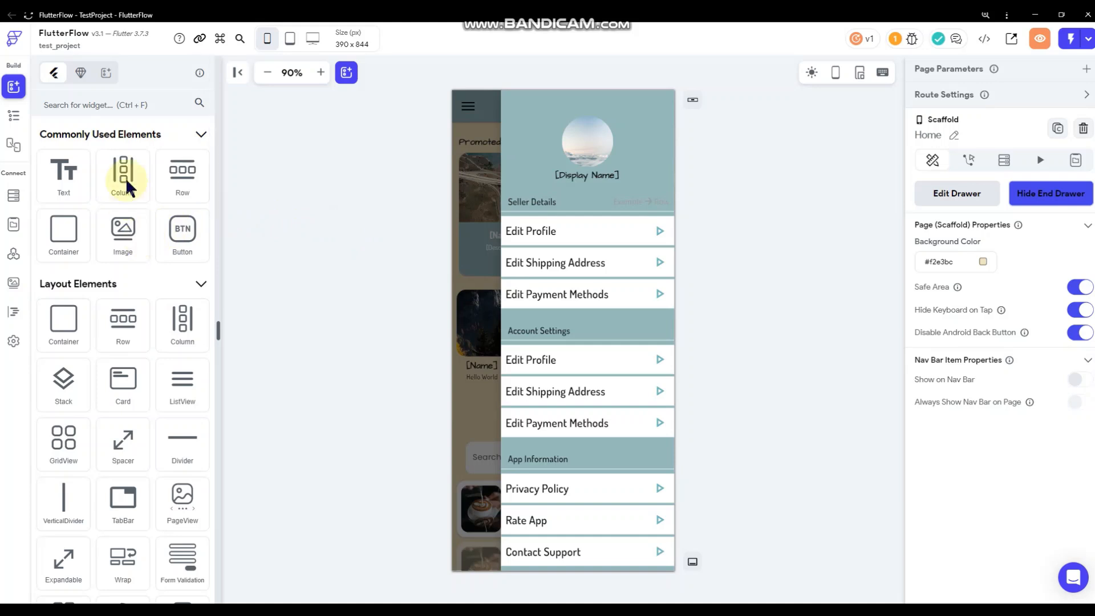
left_click_drag(66, 183, 634, 197)
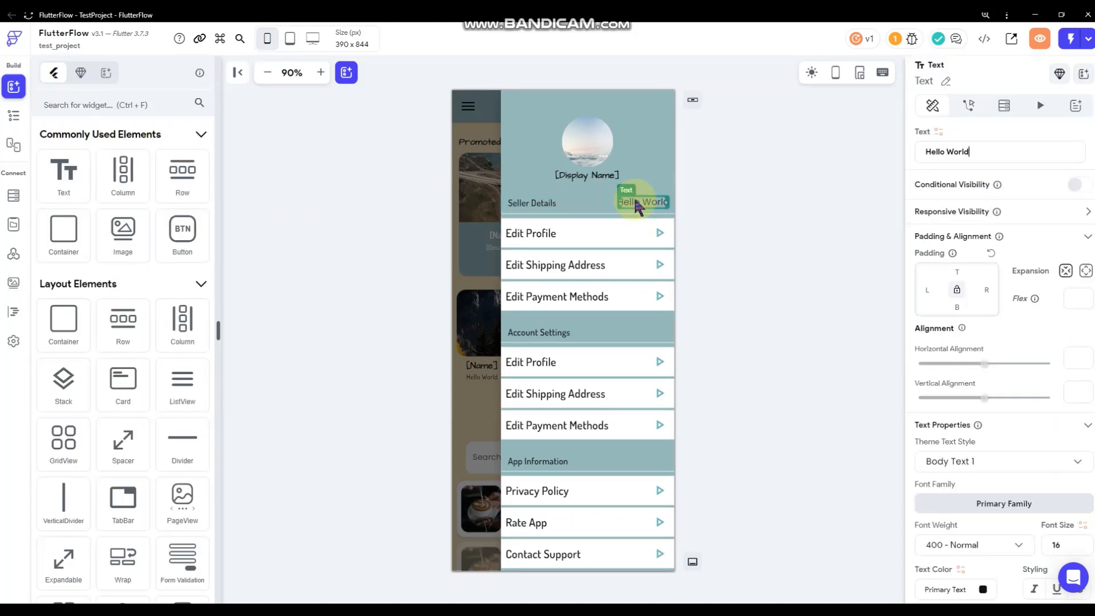
scroll(1026, 427, "down", 2)
left_click(1057, 429)
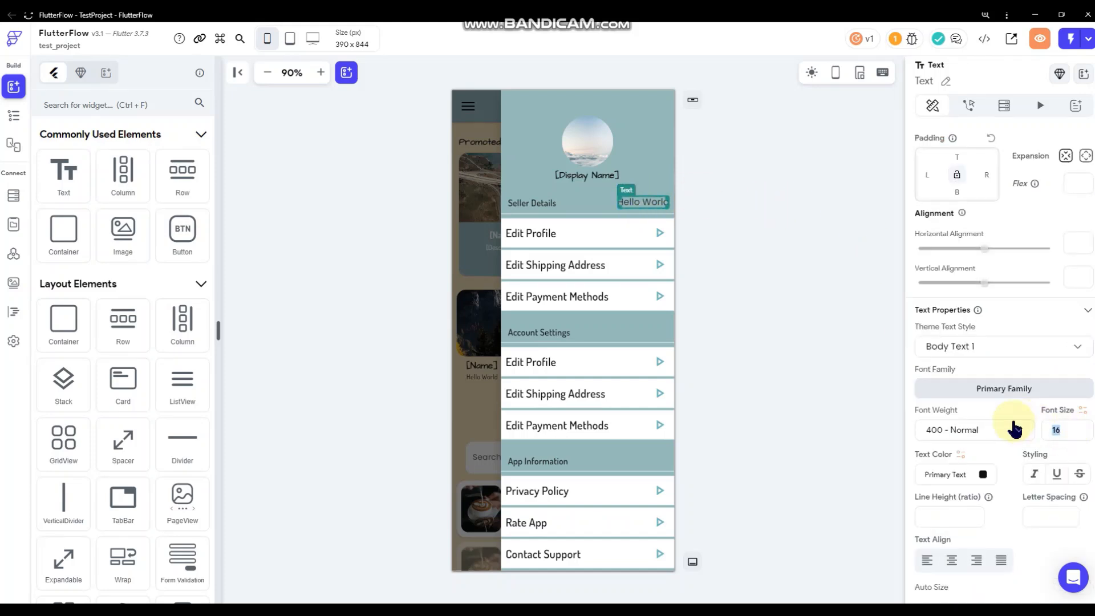
left_click(731, 242)
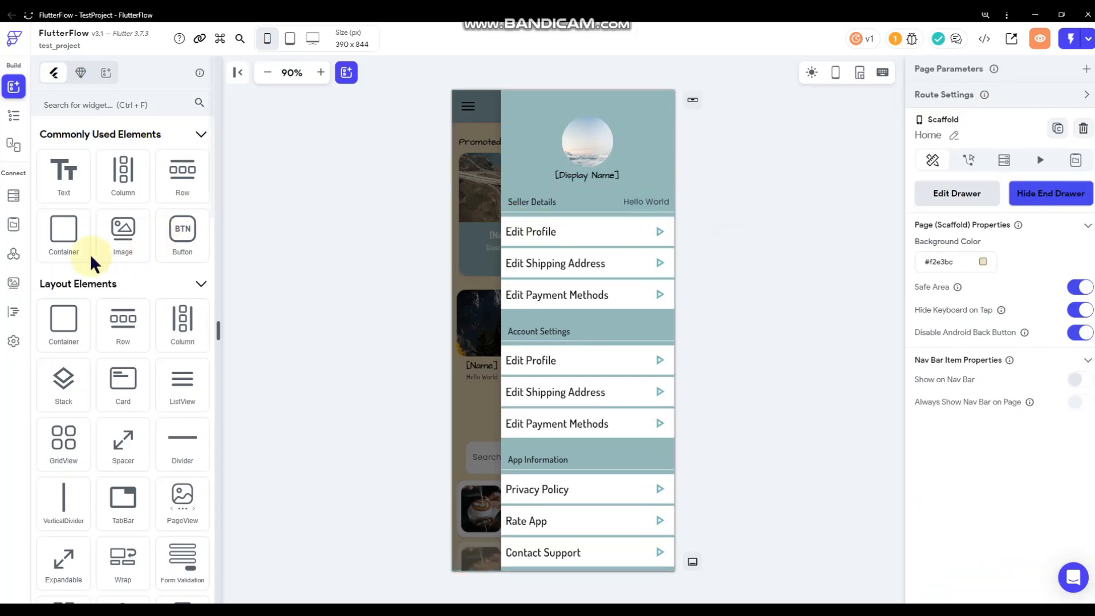
scroll(94, 263, "down", 8)
Add a Font Awesome wallet icon beside the text with left padding 2.
left_click_drag(119, 308, 667, 208)
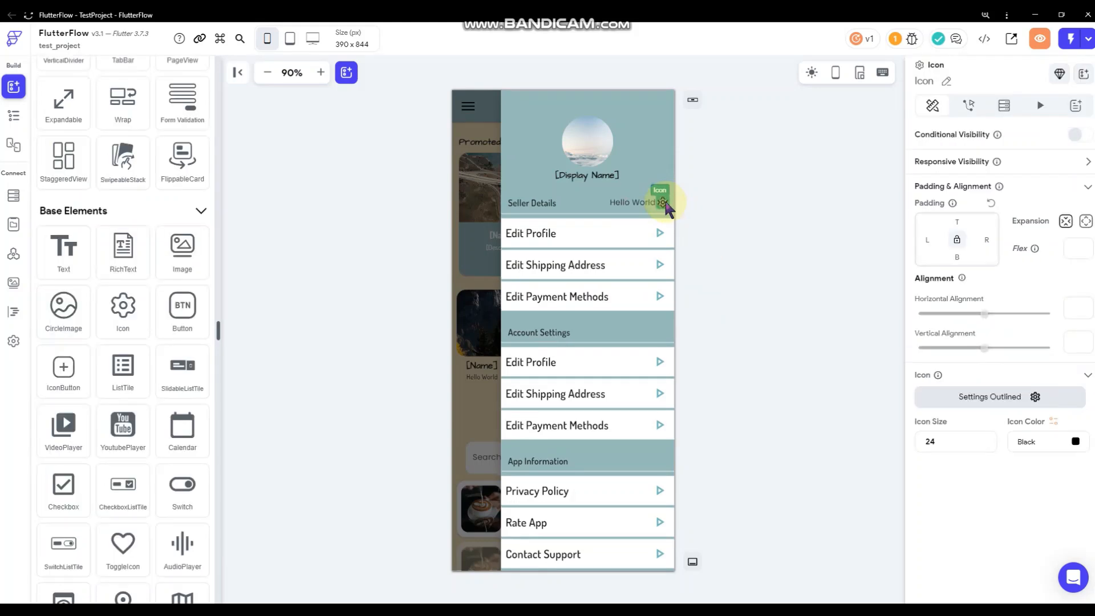
type("2")
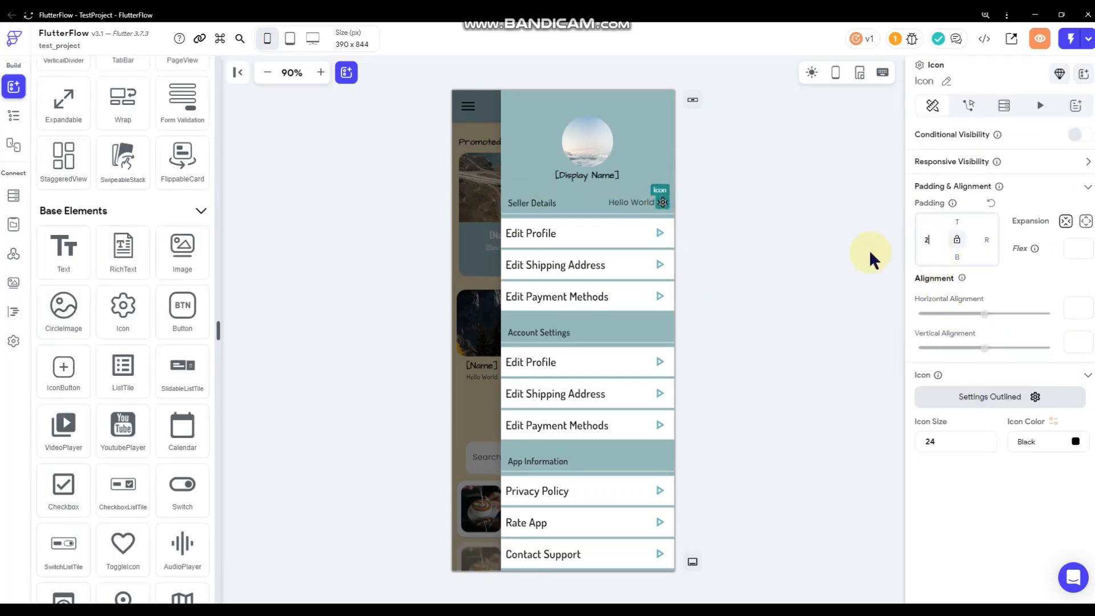
left_click(978, 400)
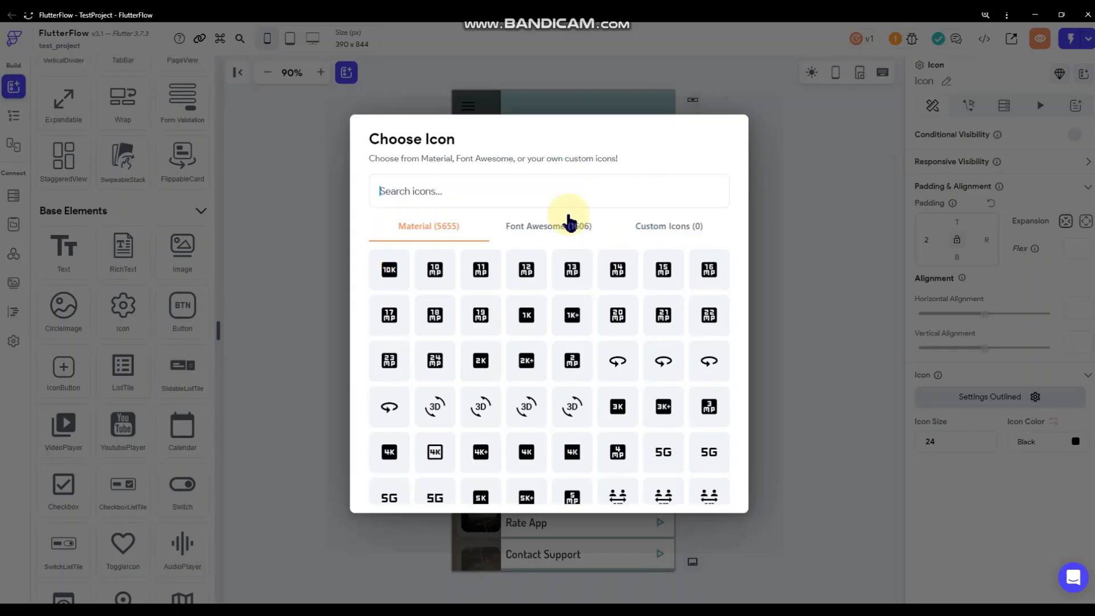
left_click(531, 222)
left_click(532, 188)
type("wallet")
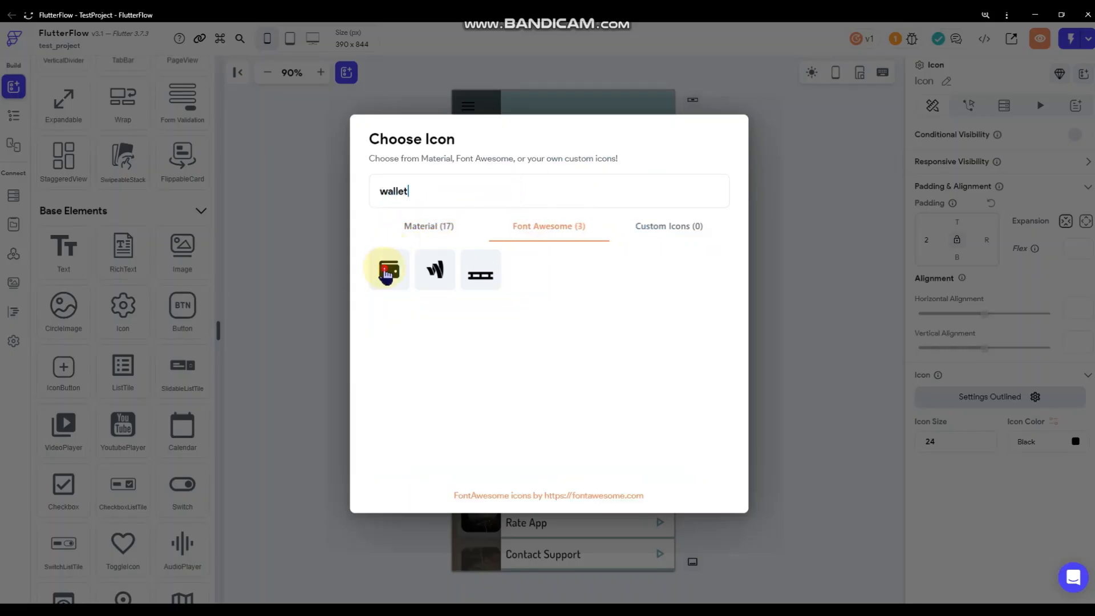
left_click(386, 271)
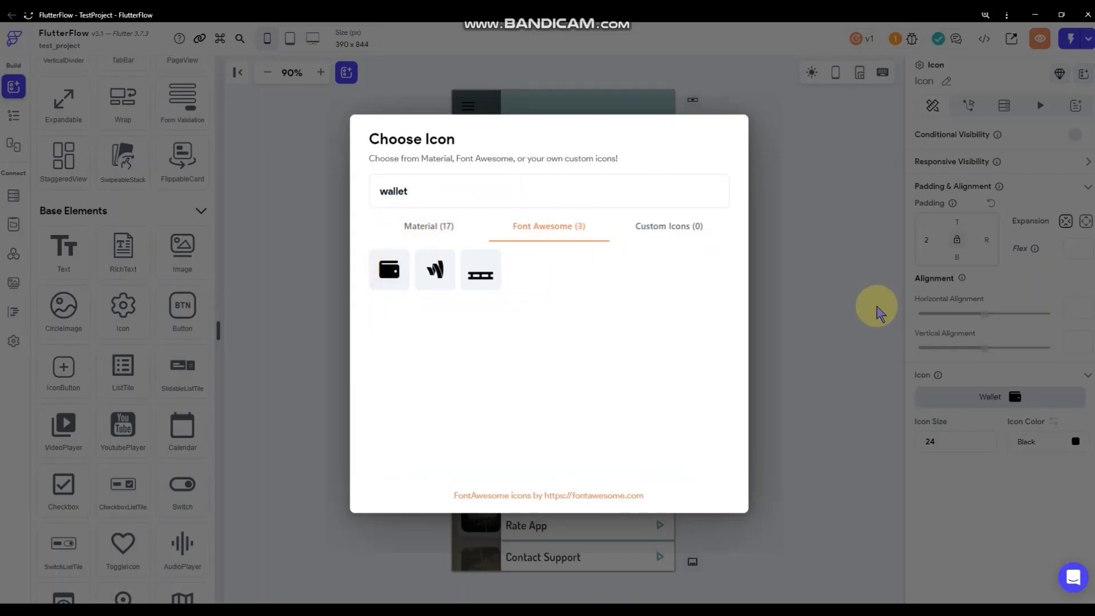
Set the wallet icon's colour to gray600.
left_click(1074, 442)
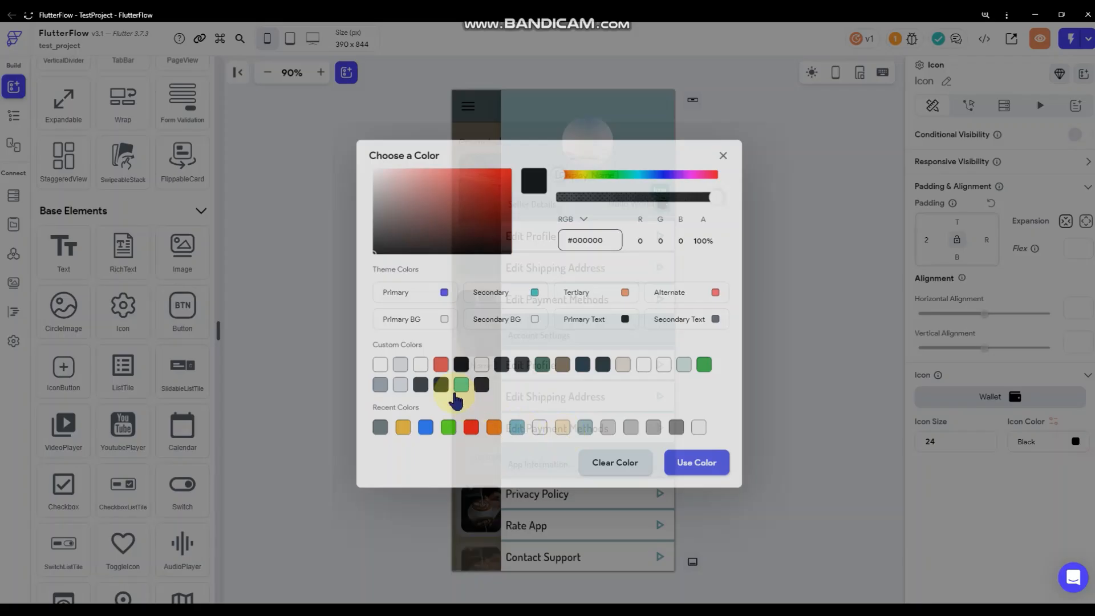
left_click(379, 363)
left_click(765, 286)
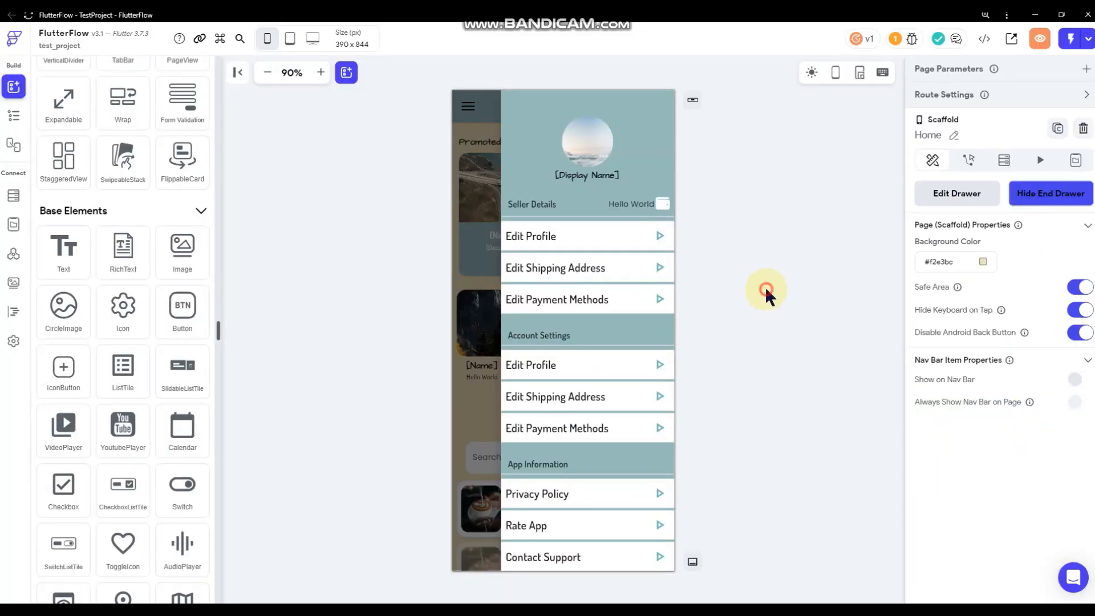
left_click(663, 204)
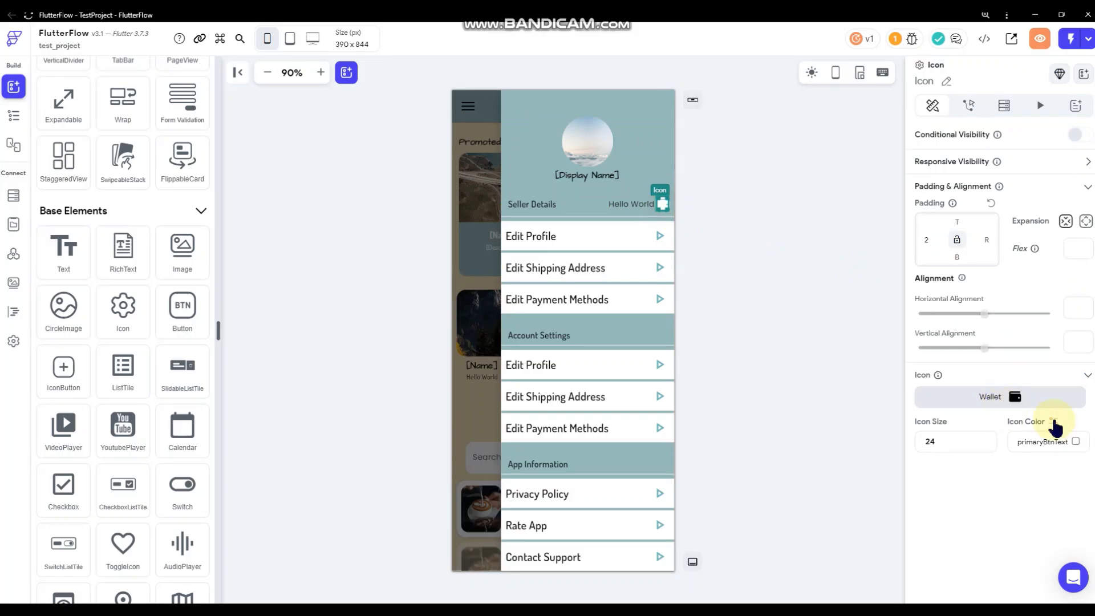
left_click(1075, 442)
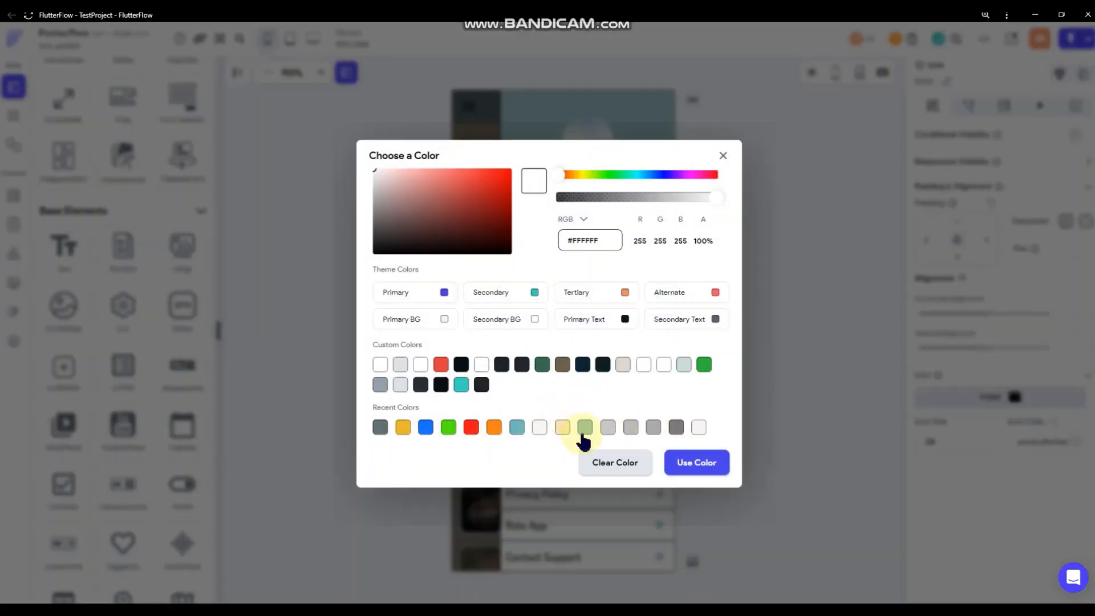
left_click(562, 427)
left_click(676, 456)
left_click(777, 337)
left_click(658, 207)
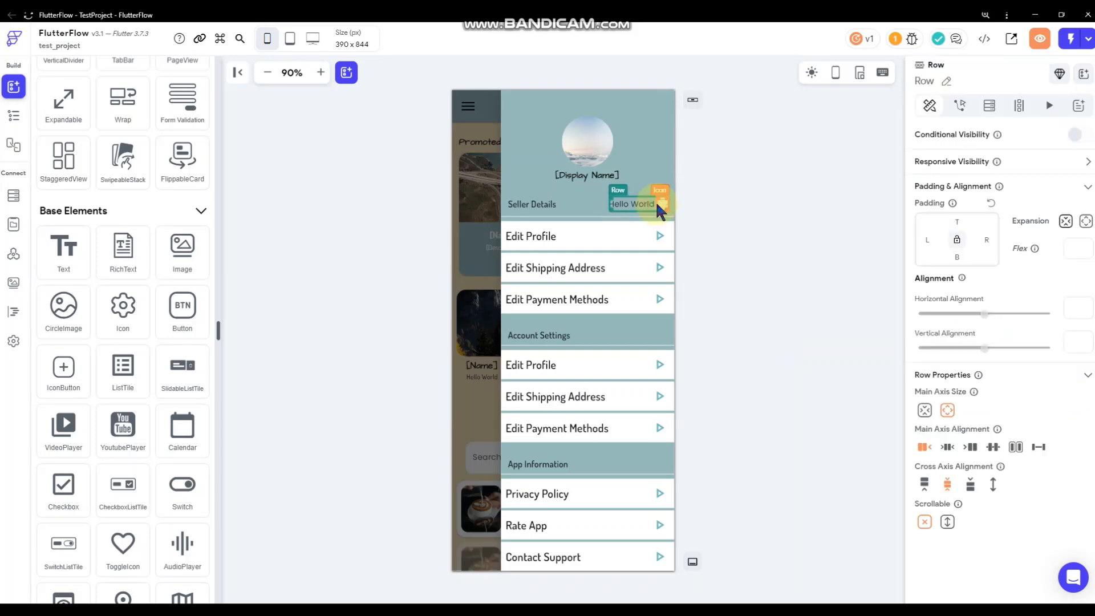
left_click(660, 204)
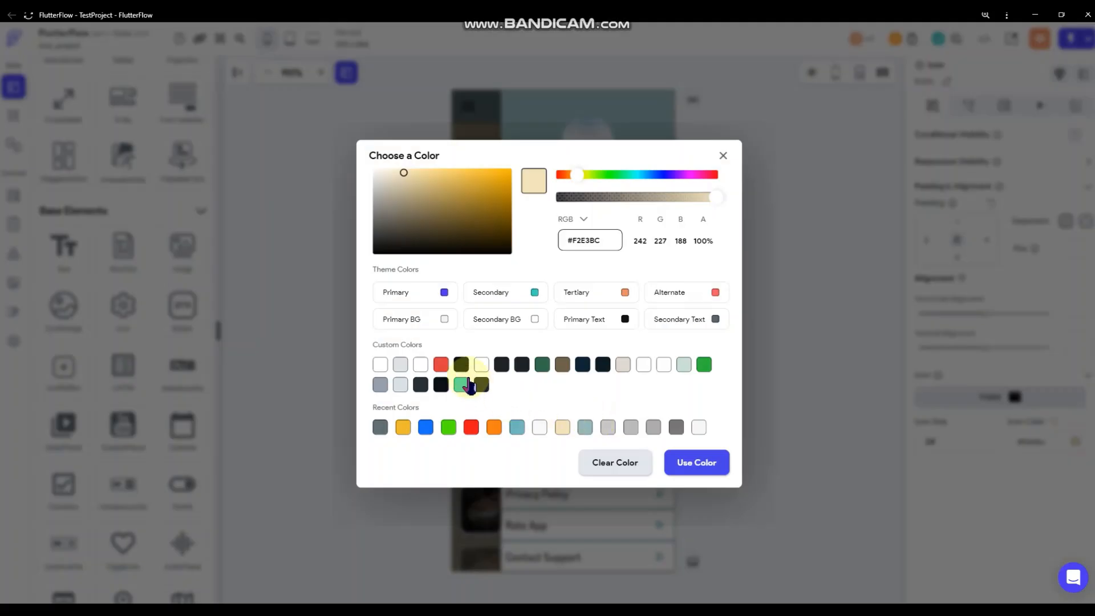
left_click(416, 389)
left_click(781, 311)
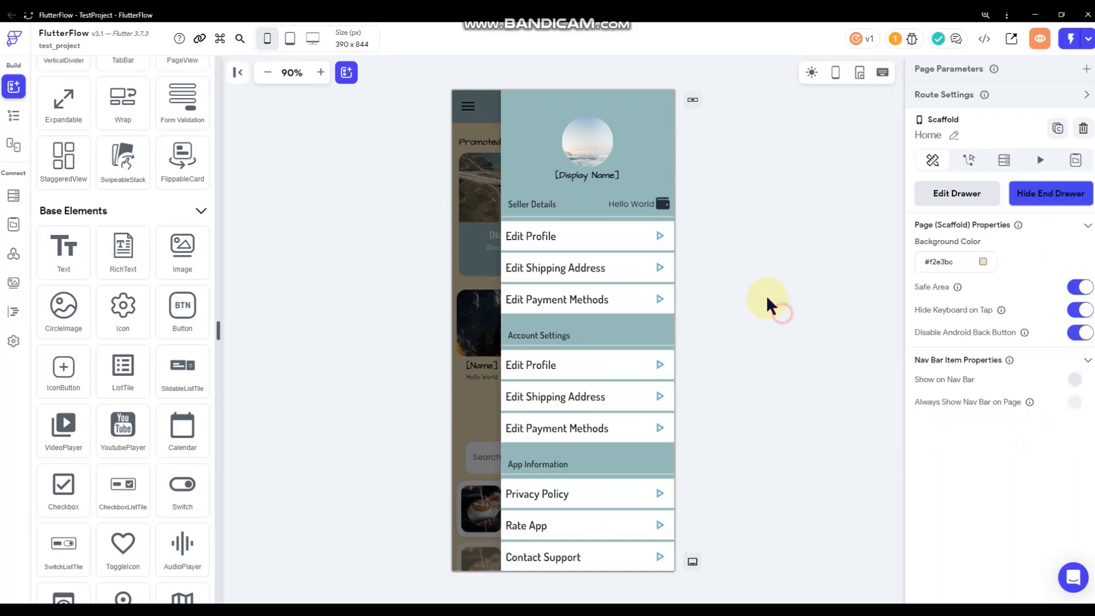
Add a backend query on the header row targeting the Seller_Wallet collection.
left_click(633, 204)
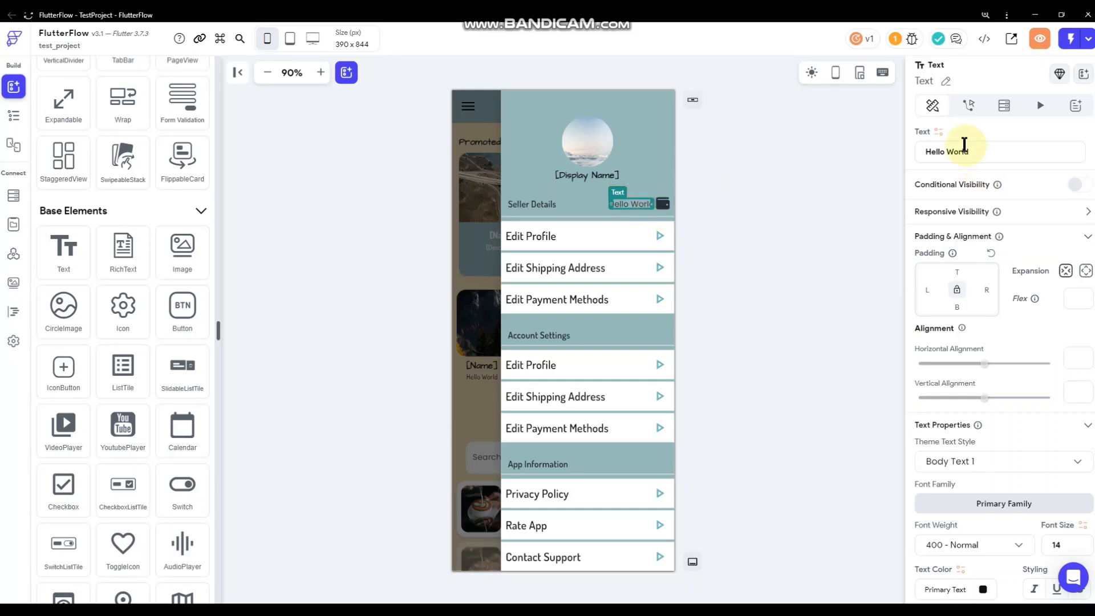
left_click(938, 133)
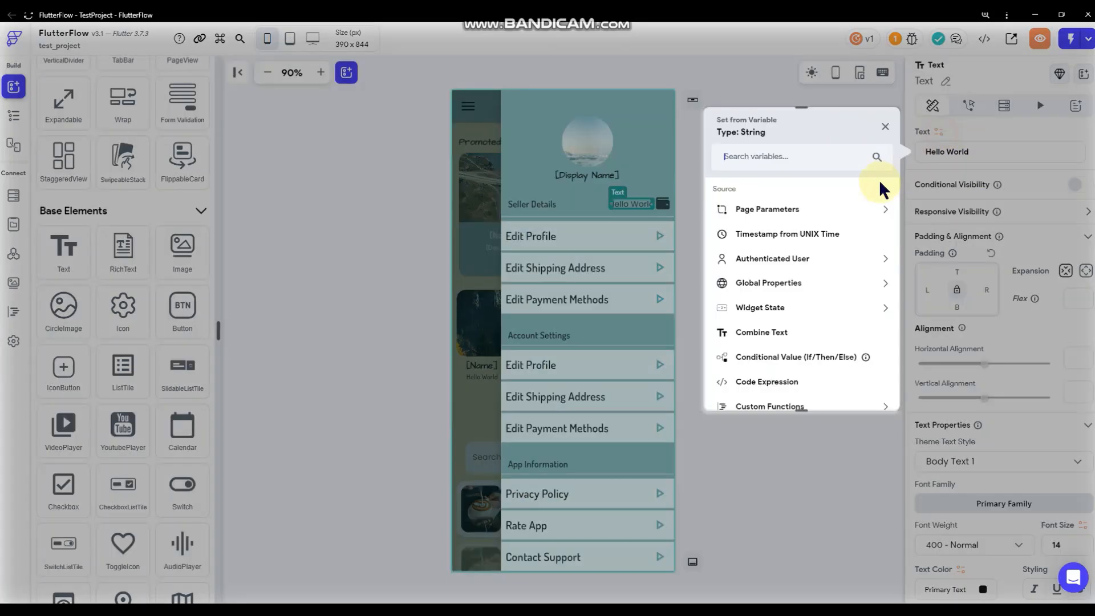
left_click(823, 482)
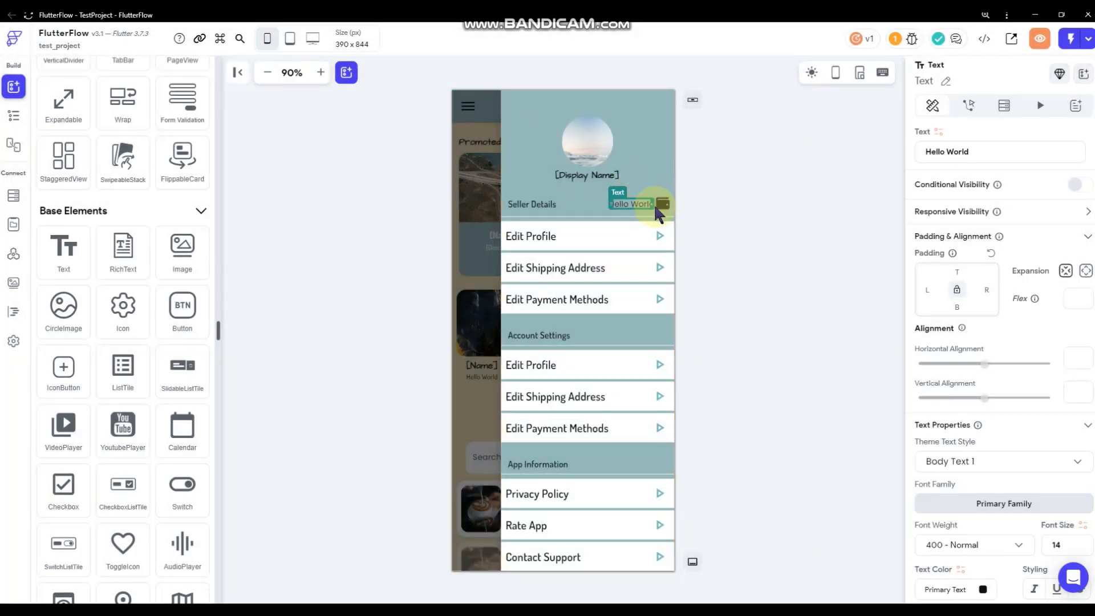
left_click(659, 213)
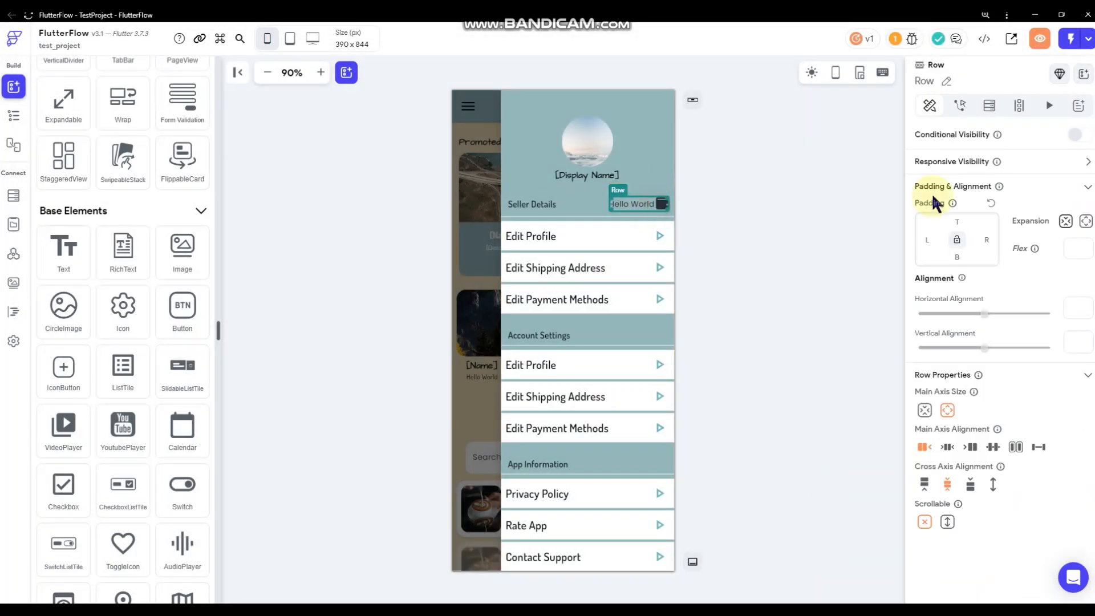
left_click(990, 106)
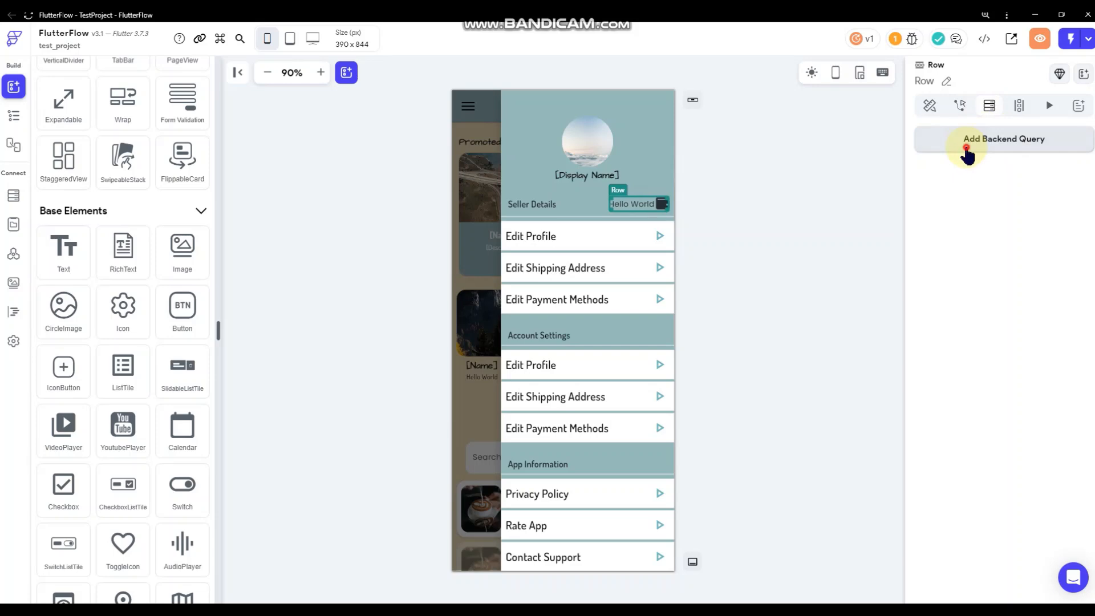
left_click(970, 141)
left_click(859, 143)
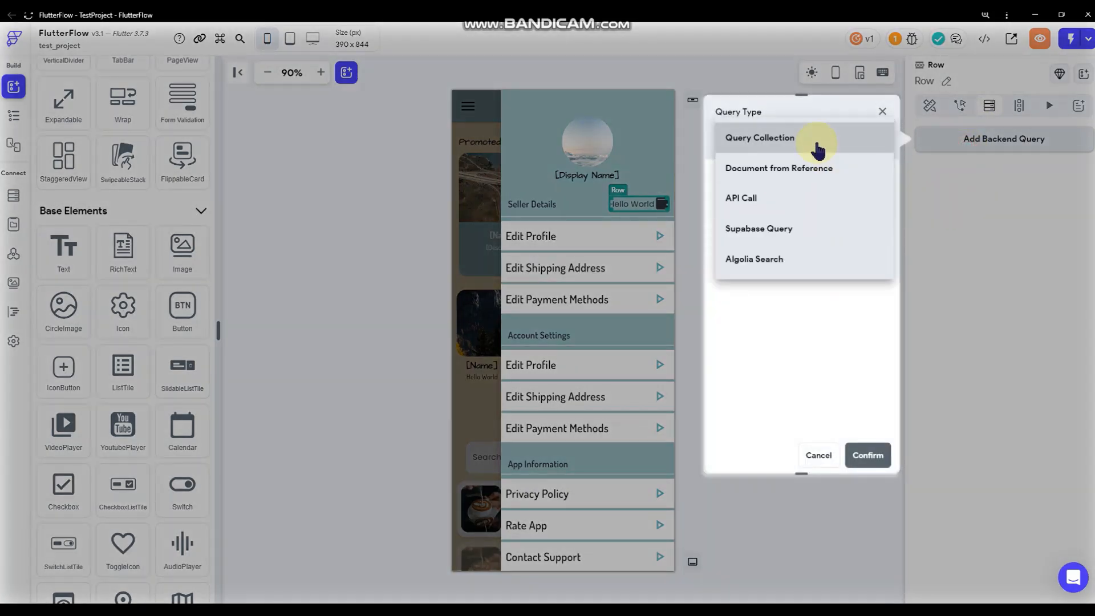
left_click(815, 143)
left_click(795, 225)
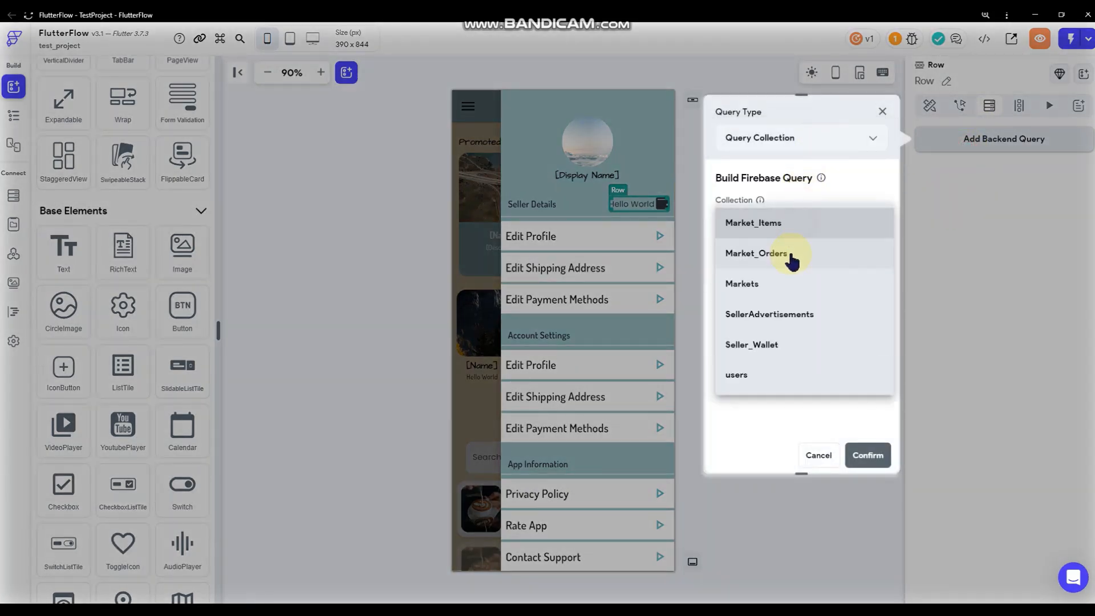
left_click(805, 351)
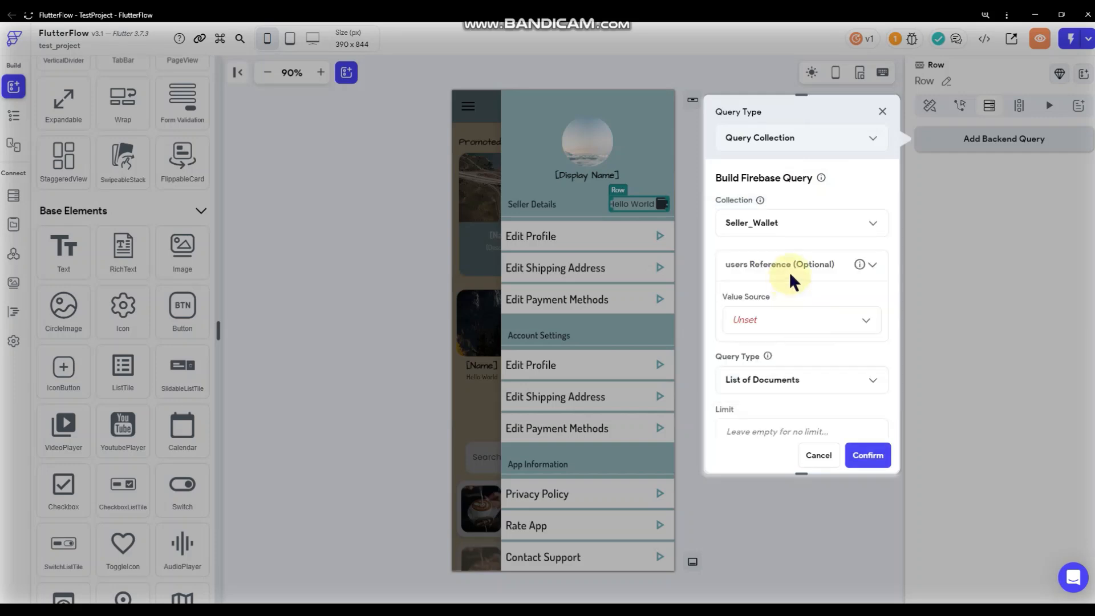
Use the authenticated user's reference, return a Single Document, turn off Hide Widget If No Match, confirm.
left_click(794, 318)
left_click(797, 353)
scroll(806, 293, "down", 2)
left_click(786, 312)
left_click(625, 395)
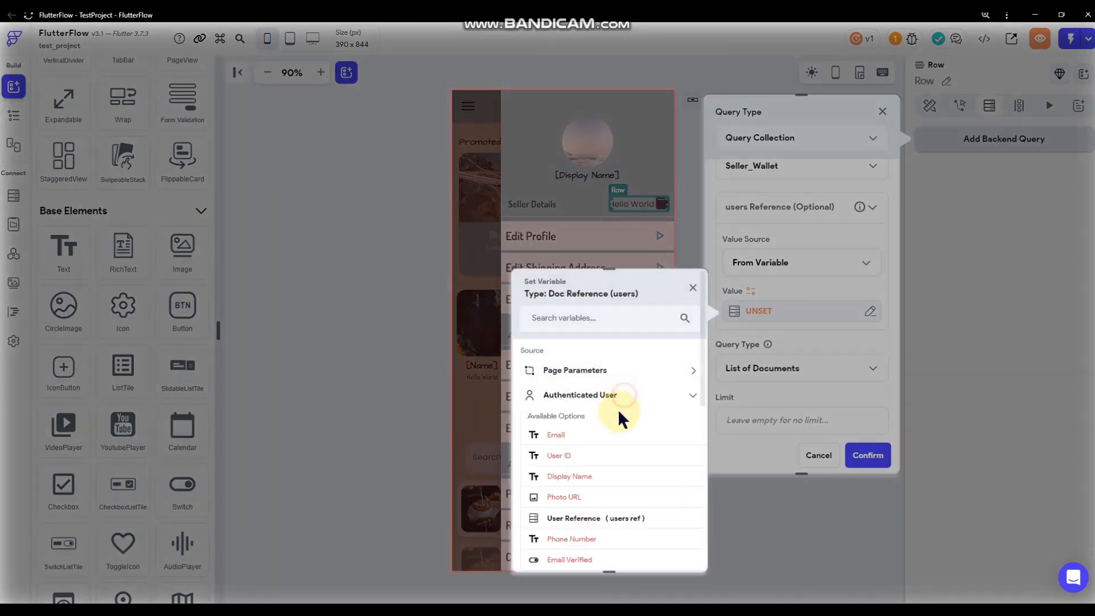
left_click(599, 521)
left_click(657, 542)
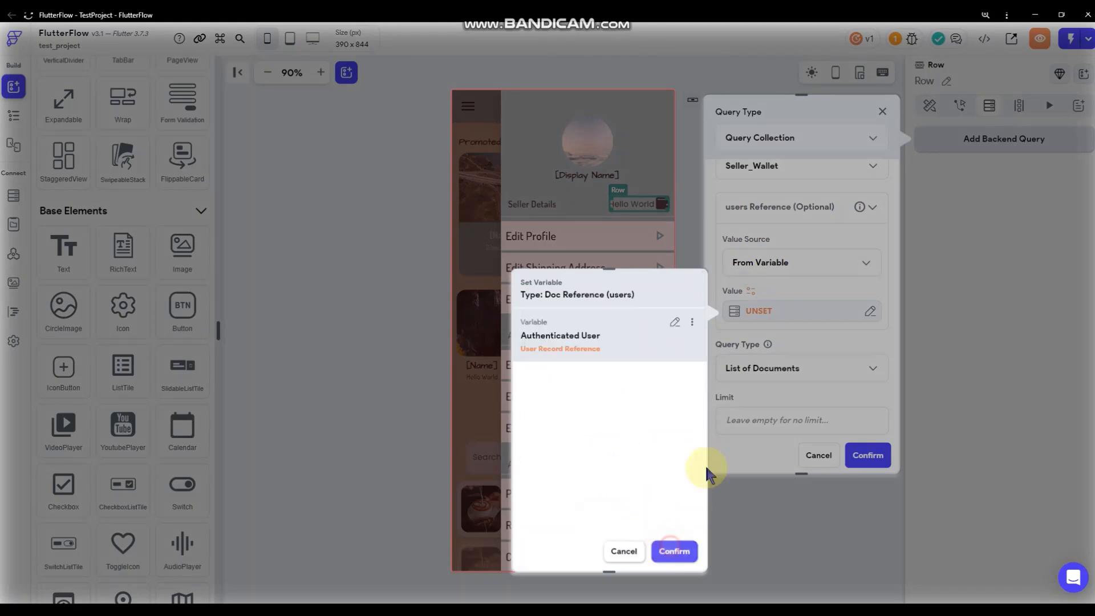
scroll(817, 338, "down", 1)
left_click(809, 313)
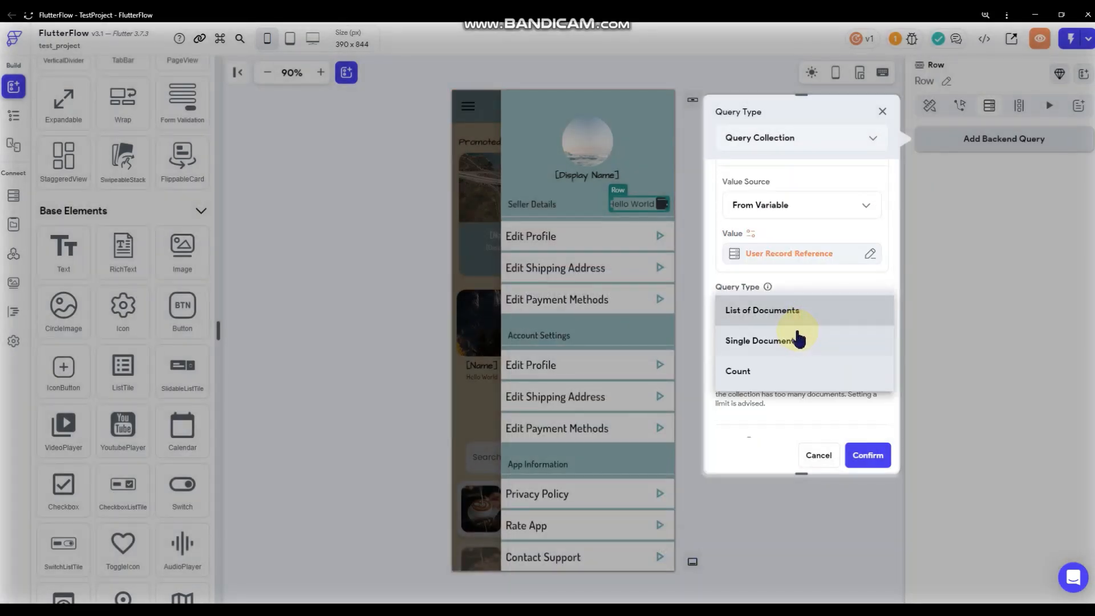
left_click(799, 340)
scroll(827, 273, "down", 1)
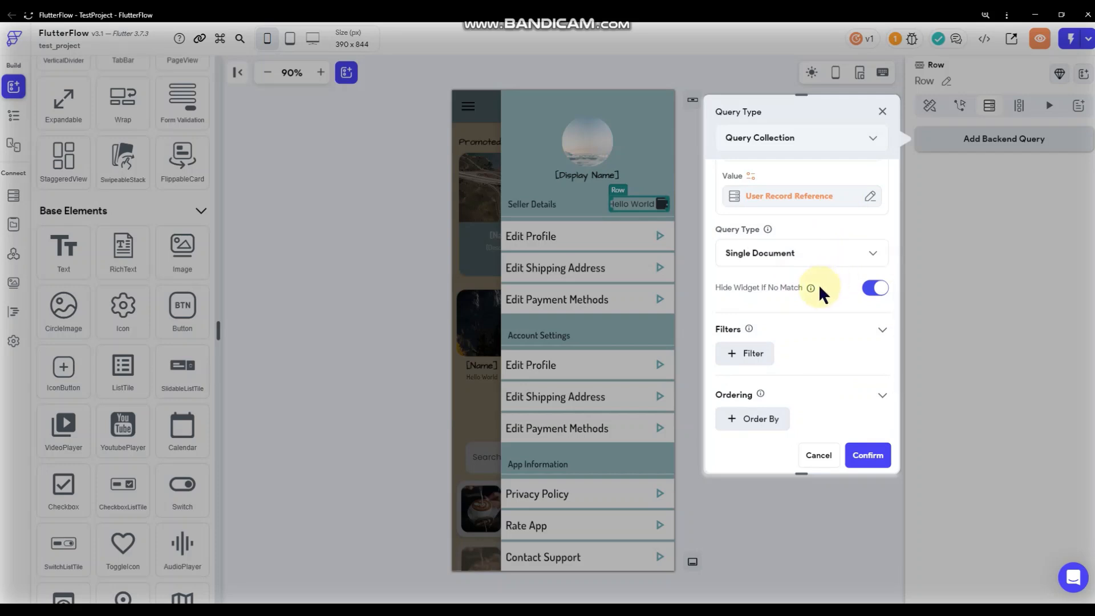
left_click(872, 288)
scroll(804, 302, "down", 1)
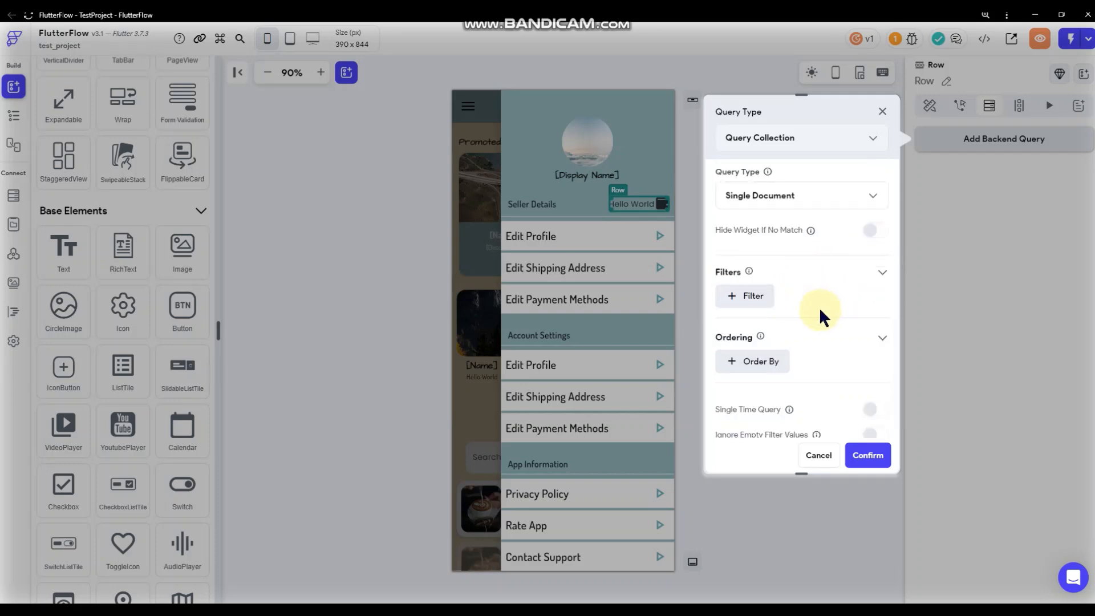
scroll(820, 314, "down", 1)
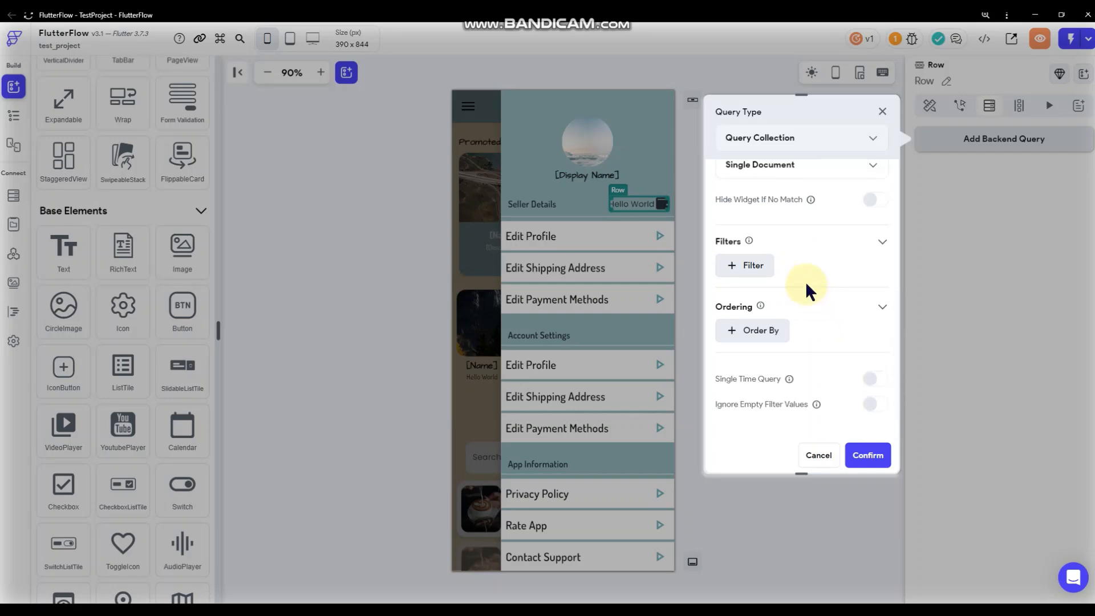
left_click(872, 459)
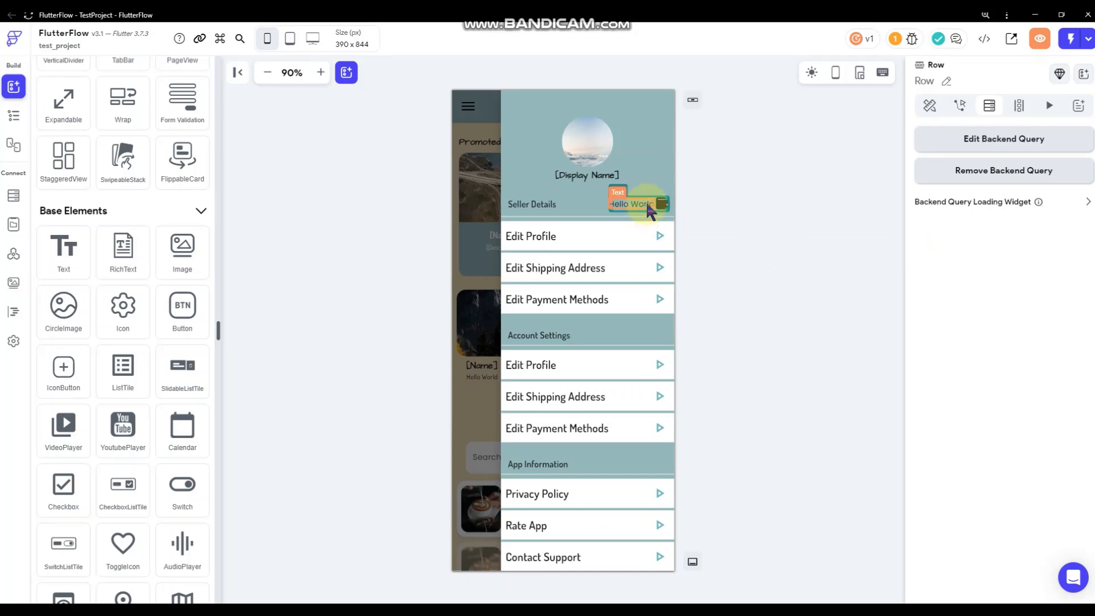
Bind the header text to Seller_Wallet's AmountinWallet in Compact number format, default 0.
left_click(646, 210)
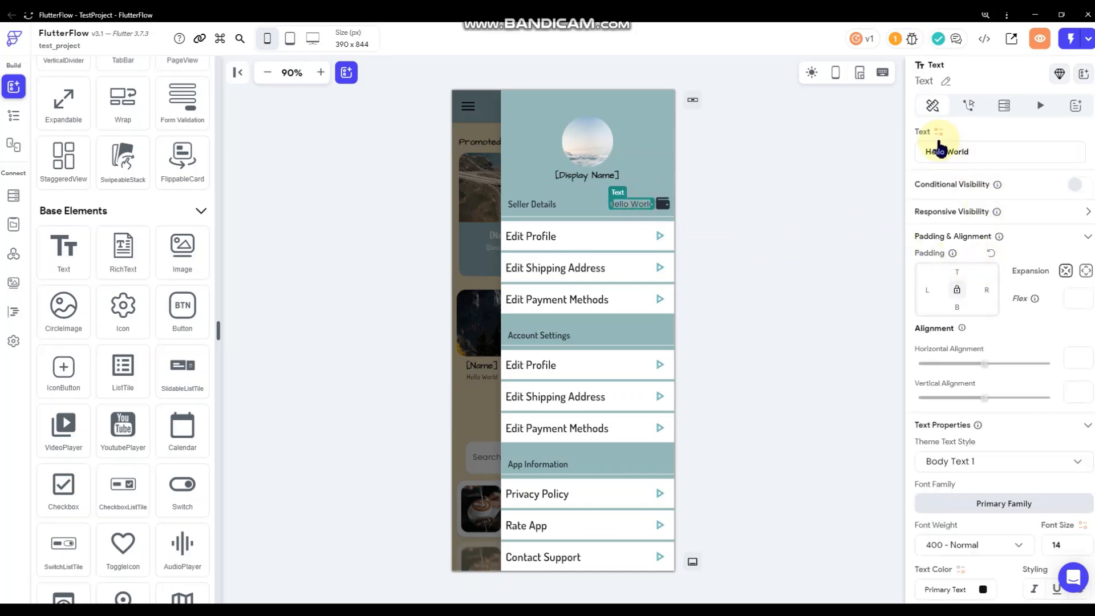
left_click(938, 132)
left_click(786, 233)
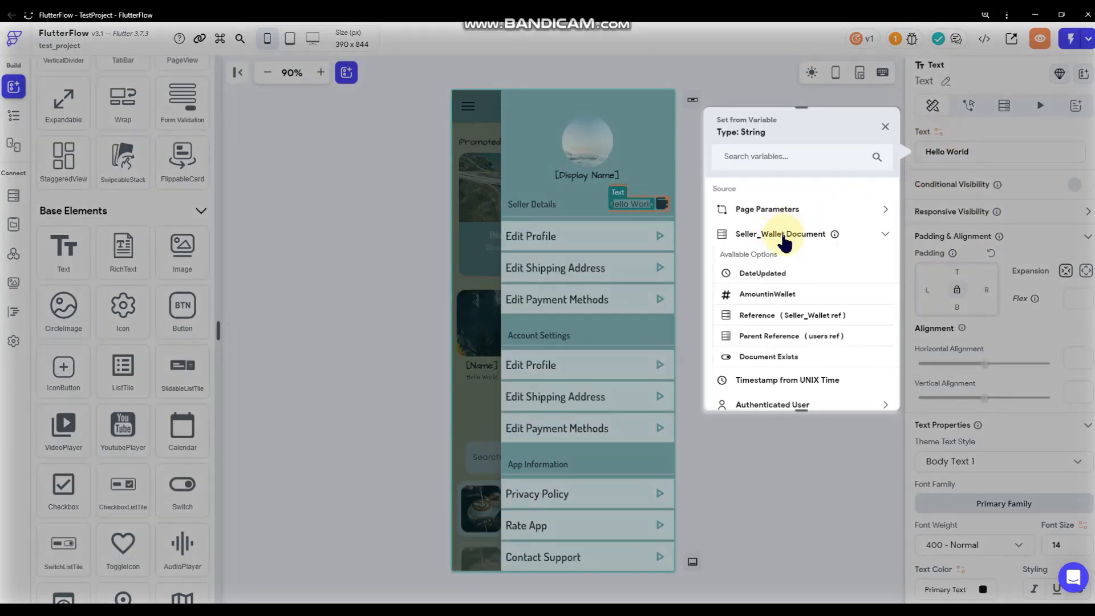
left_click(762, 294)
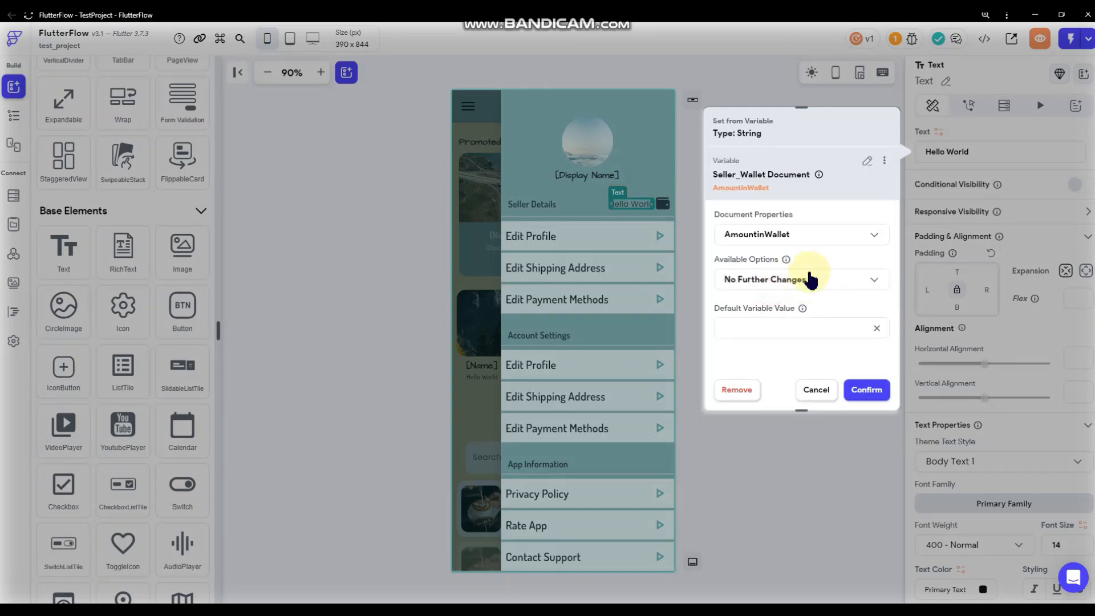
left_click(801, 280)
left_click(794, 251)
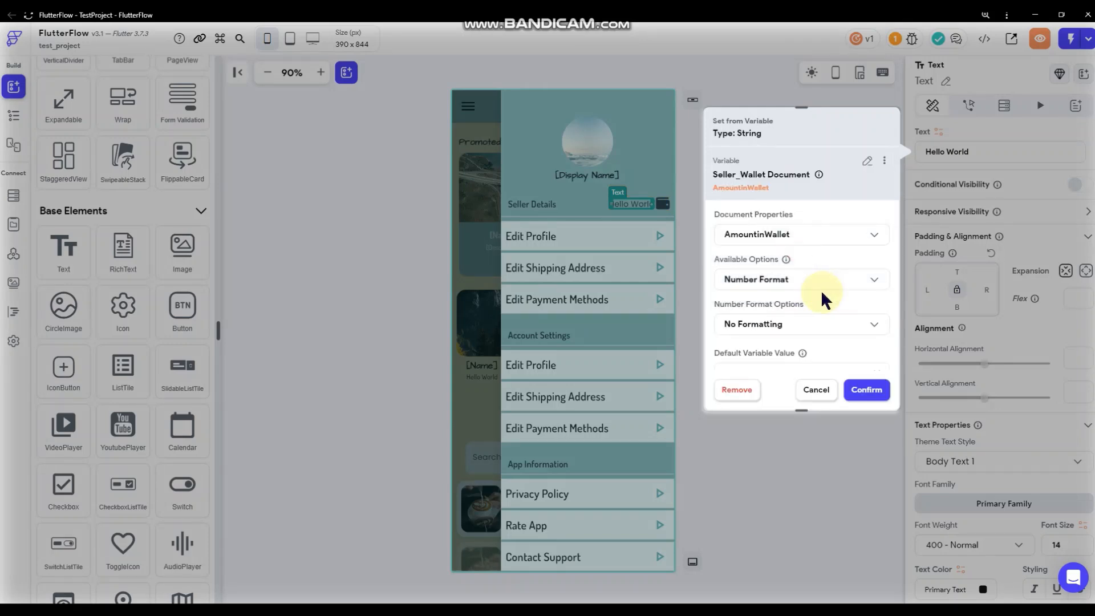
left_click(802, 320)
left_click(789, 446)
scroll(794, 317, "down", 1)
left_click(786, 349)
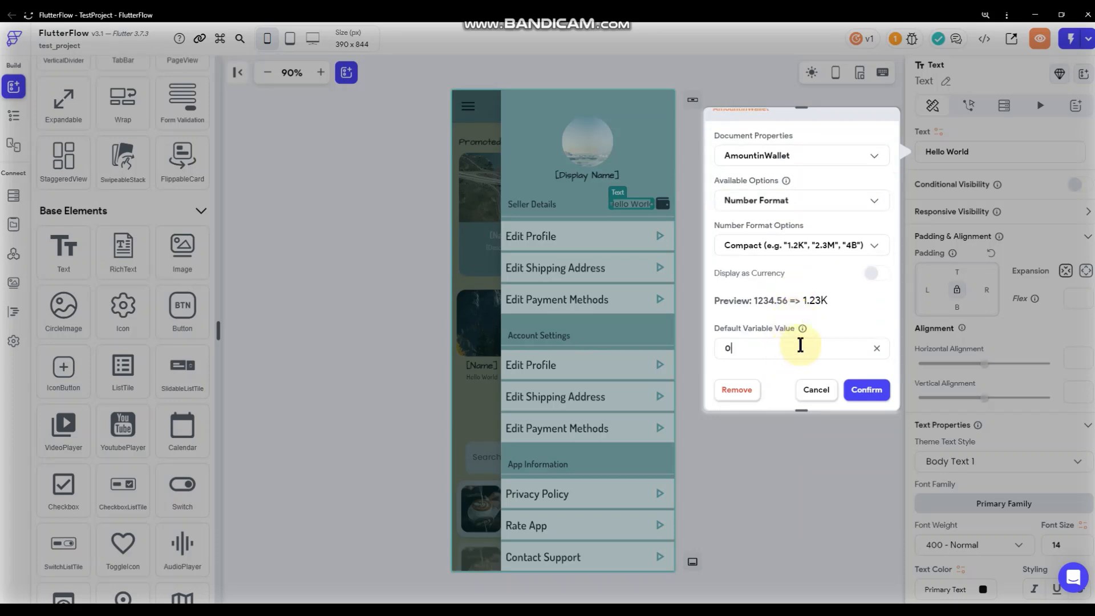
left_click(867, 389)
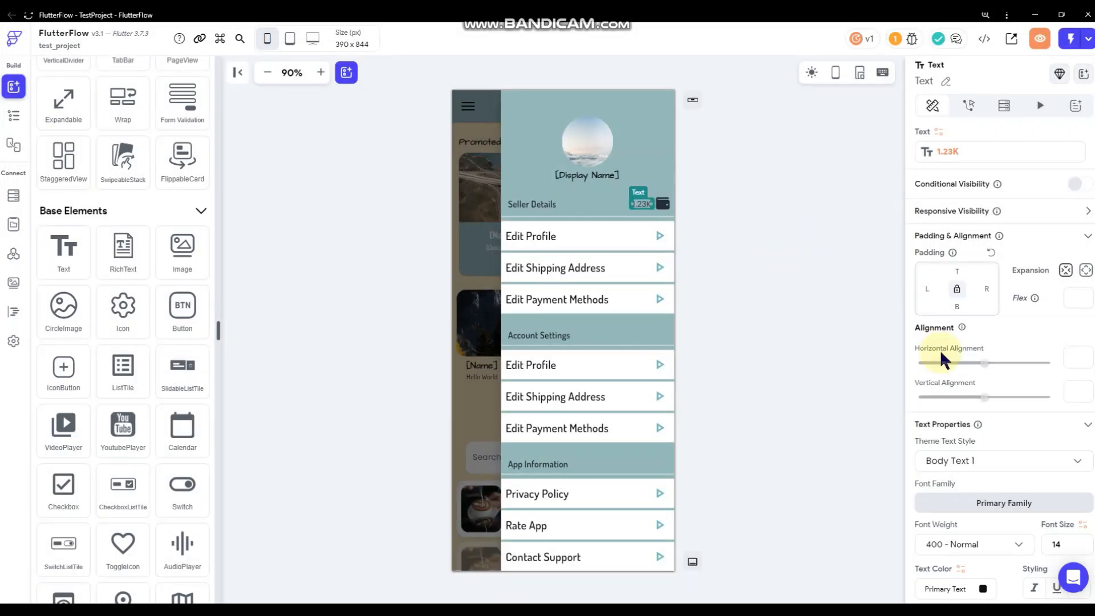
Set the amount text's font weight to 700 - Bold.
scroll(990, 403, "down", 2)
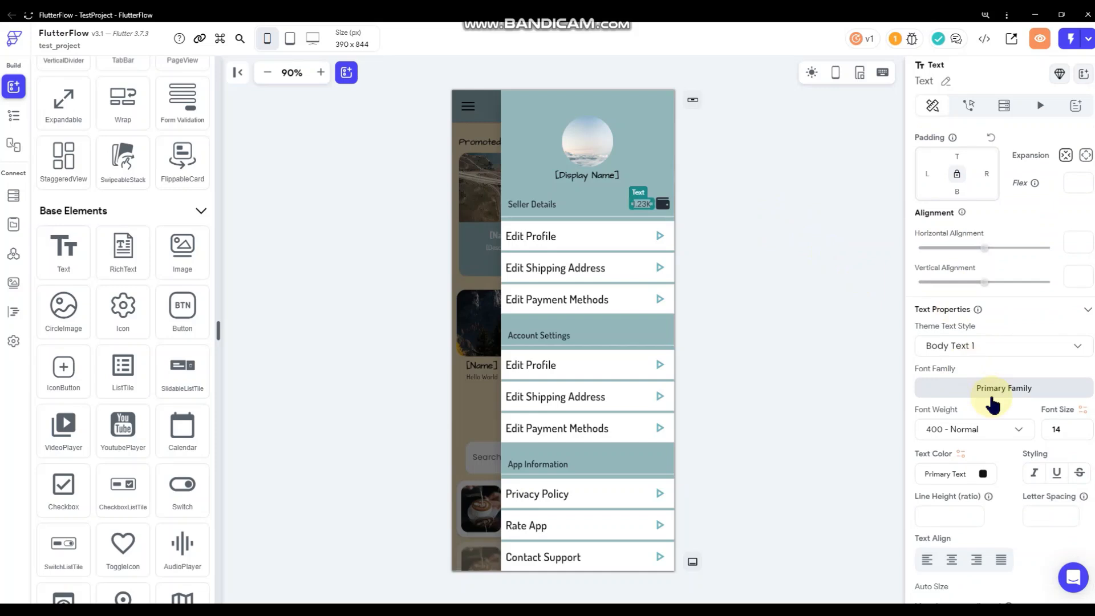
left_click(990, 433)
left_click(801, 276)
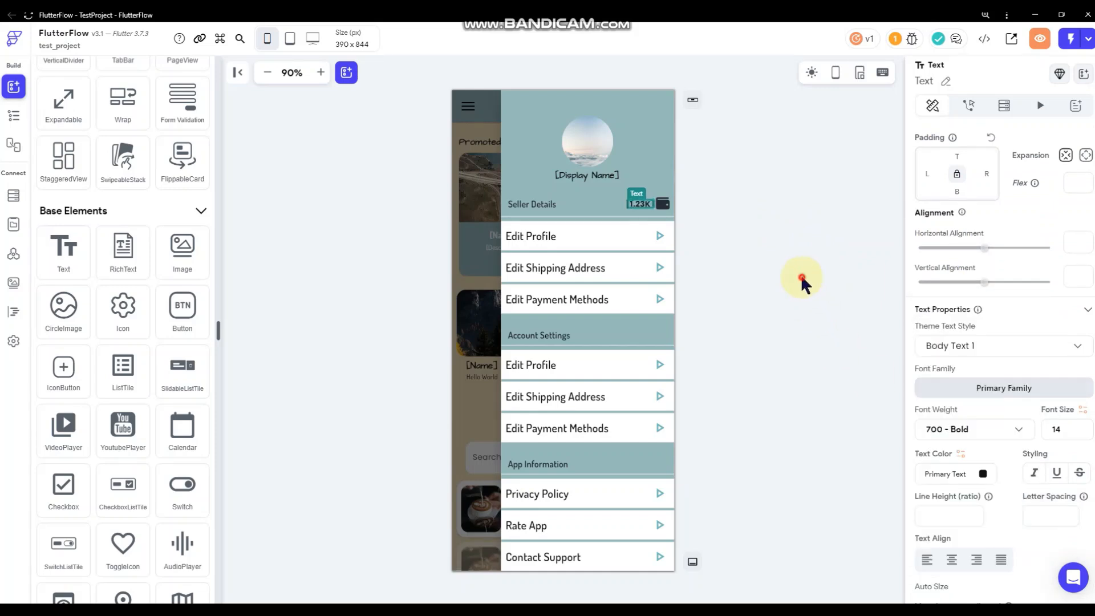
left_click(801, 276)
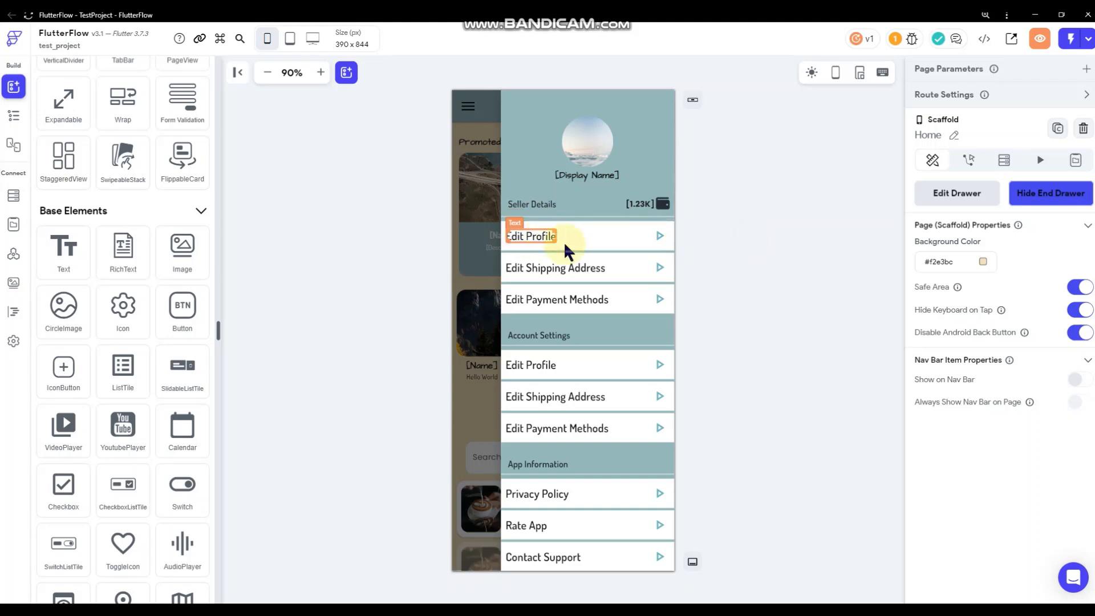
left_click(614, 285)
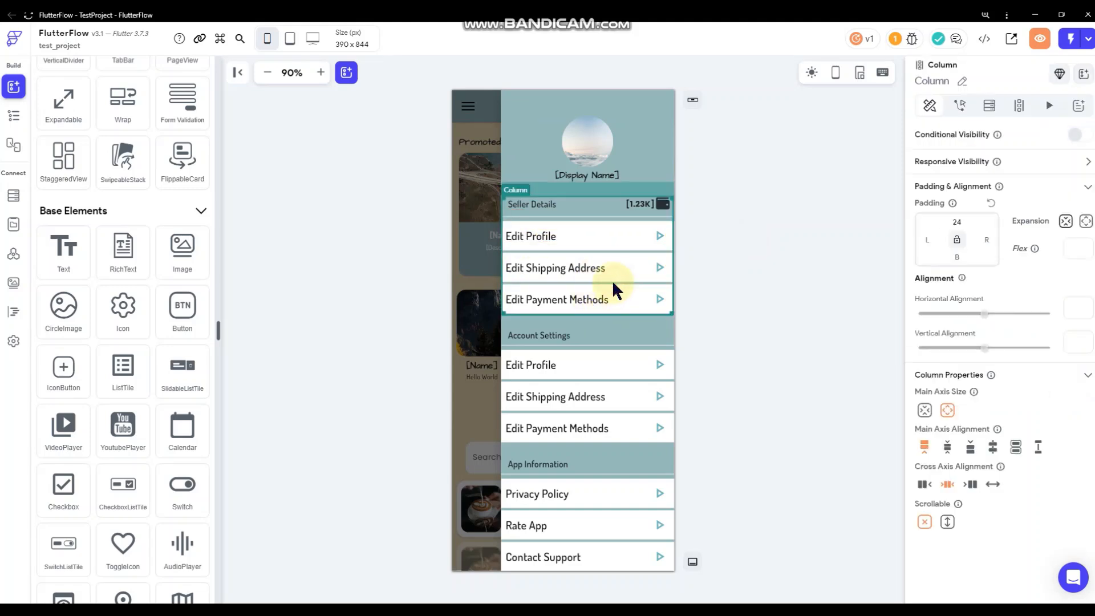
Turn on conditional visibility for the Seller Details column, bound to Authenticated User > isSeller.
left_click(1075, 135)
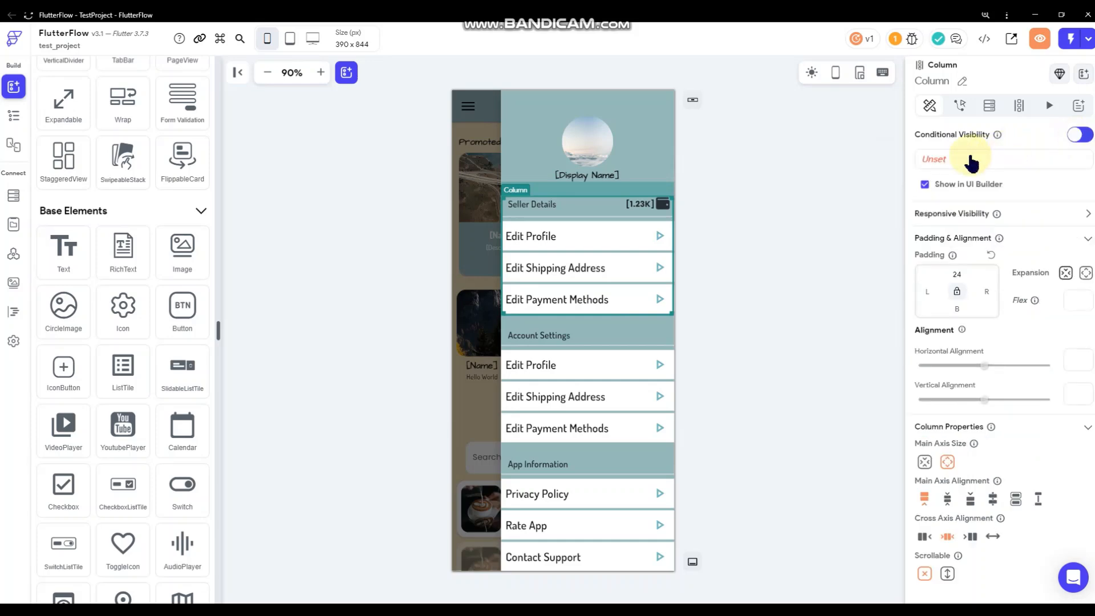
left_click(963, 167)
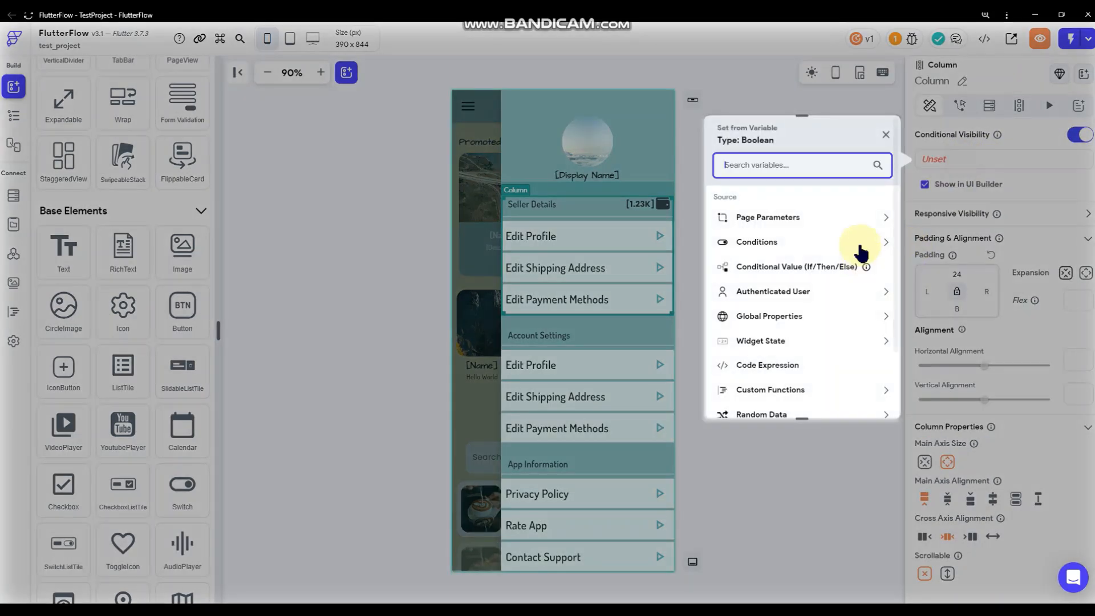
left_click(821, 292)
scroll(802, 301, "down", 3)
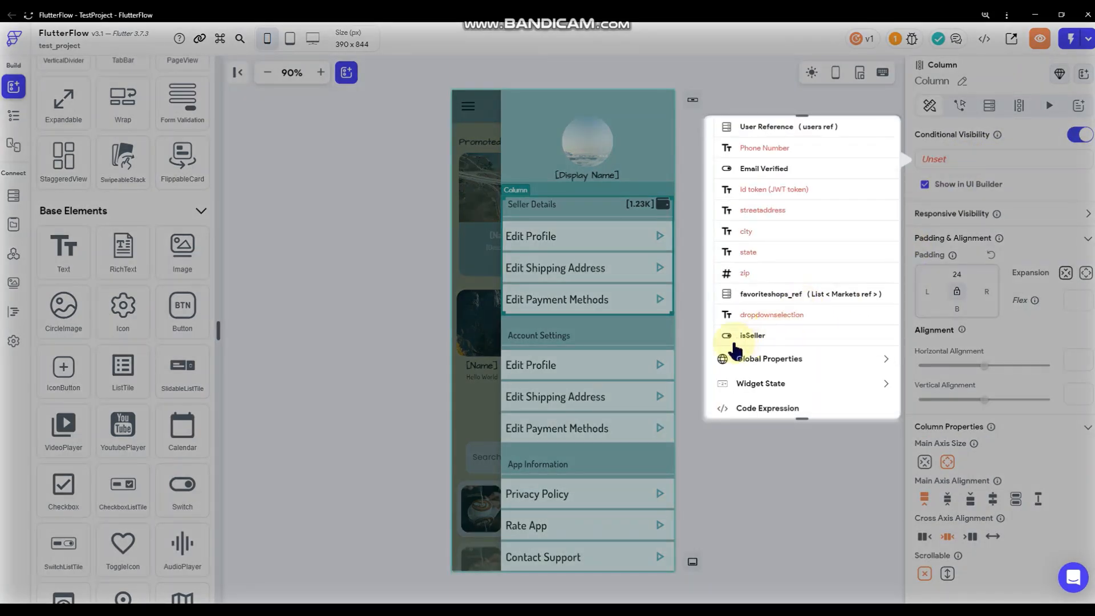
left_click(763, 335)
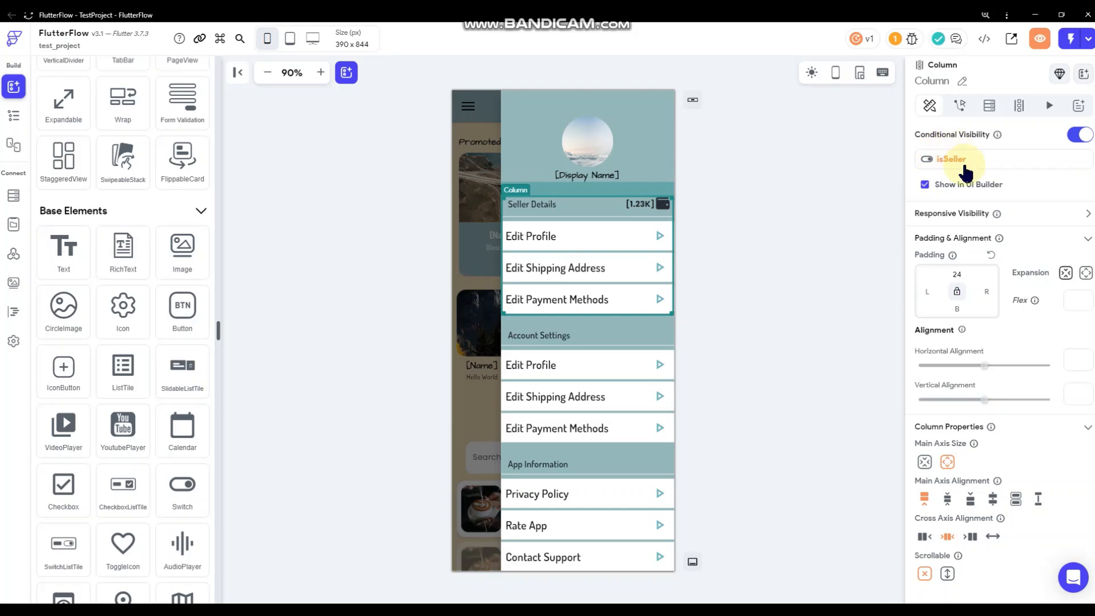
Relabel the three copied items as 'Seller Dashboard', 'Seller Market' and 'Seller Wallet'.
left_click(749, 214)
left_click(551, 236)
left_click(990, 149)
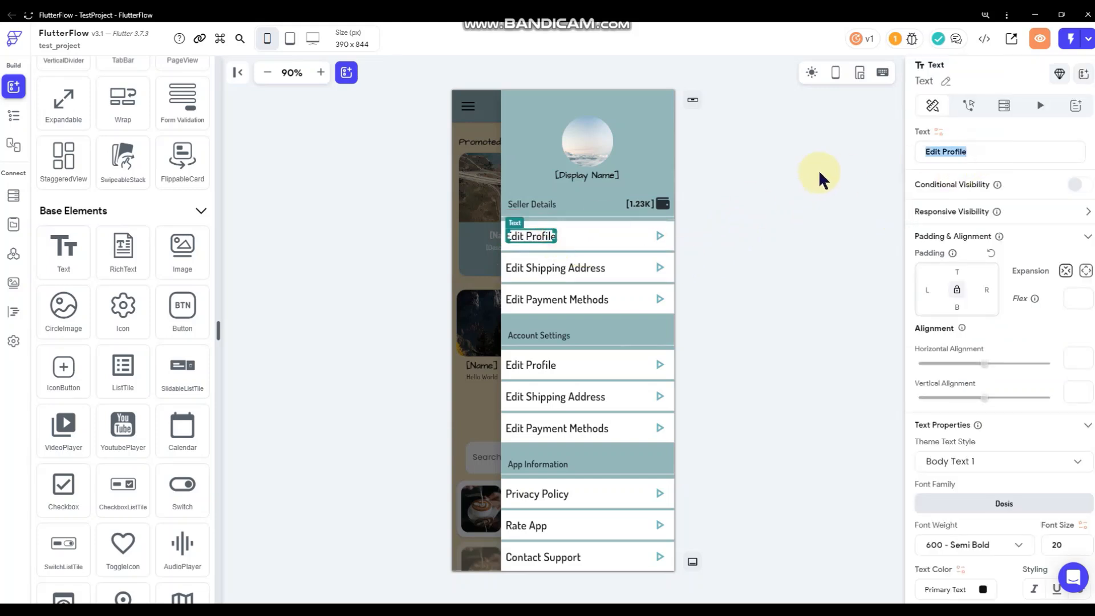
type("Se")
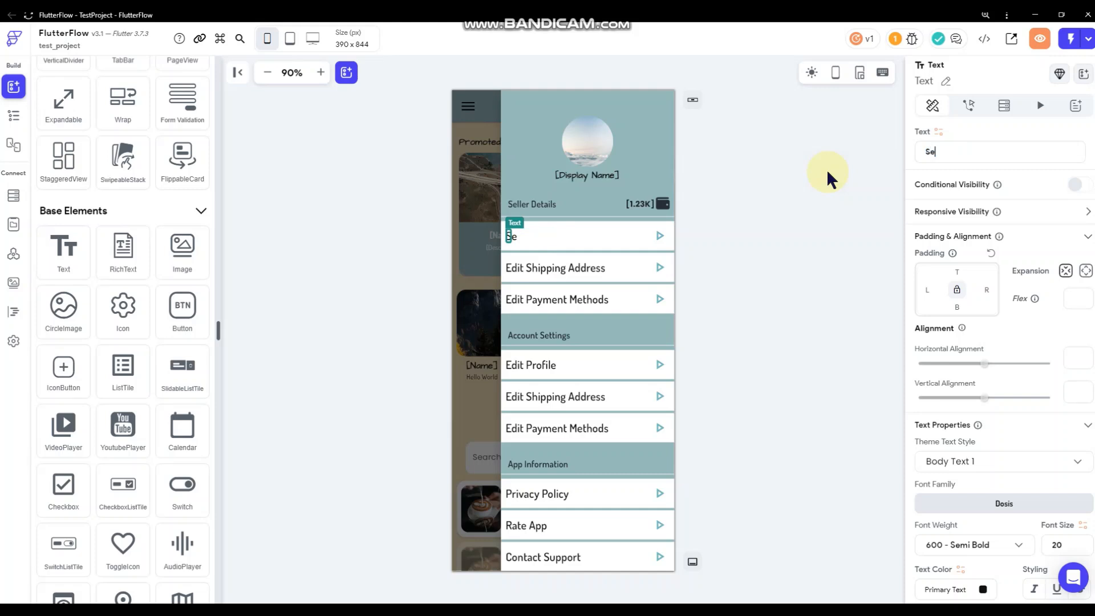
type("ller Dashboard")
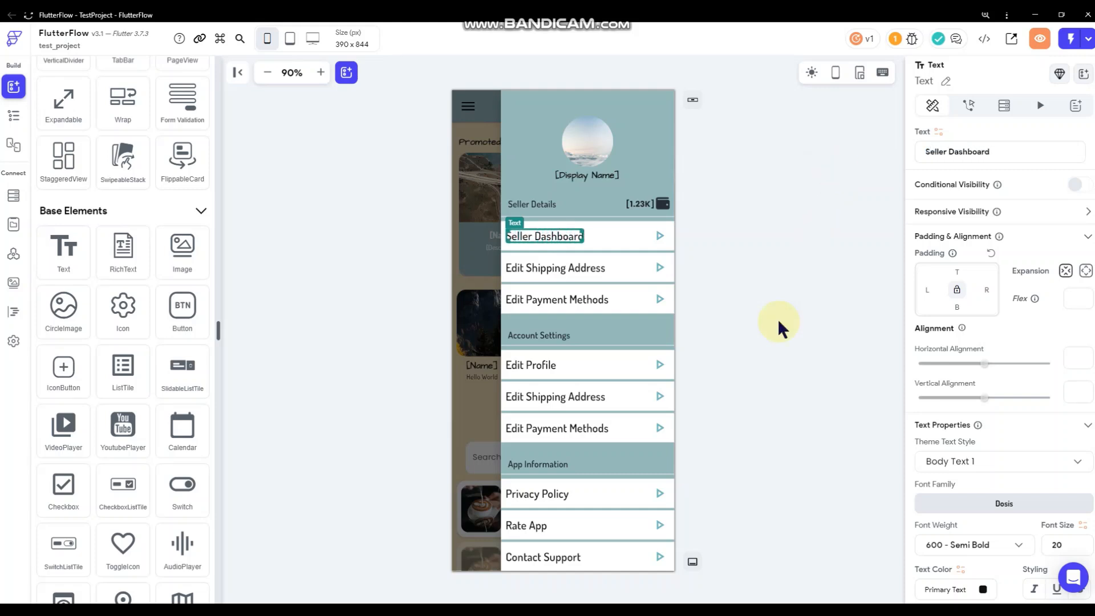
left_click(773, 264)
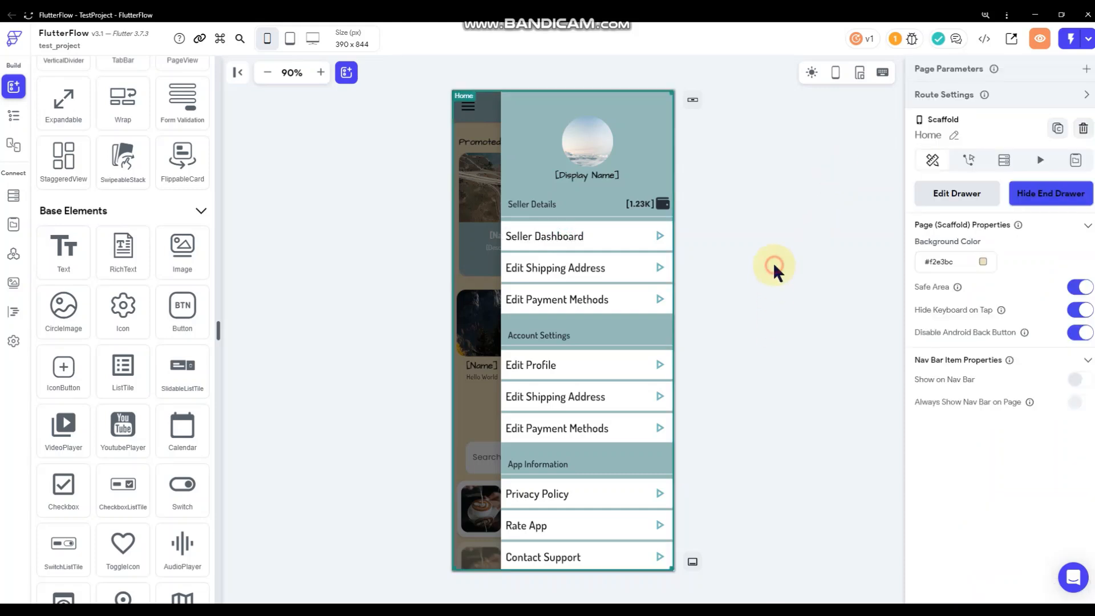
left_click(561, 268)
left_click_drag(1012, 154, 840, 187)
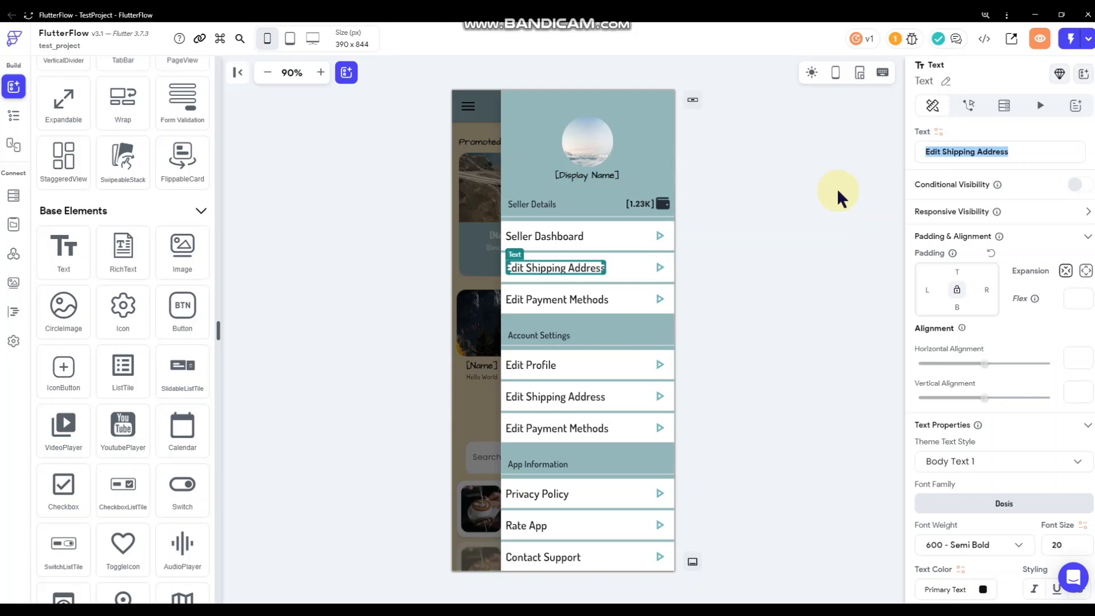
type("Seller Market")
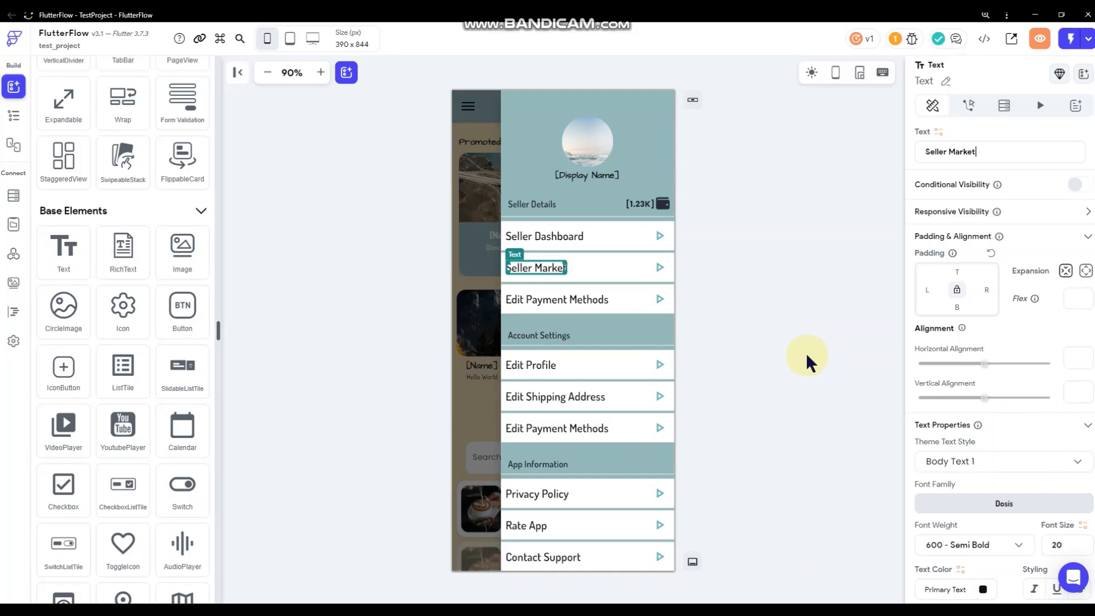
left_click(741, 308)
left_click(588, 297)
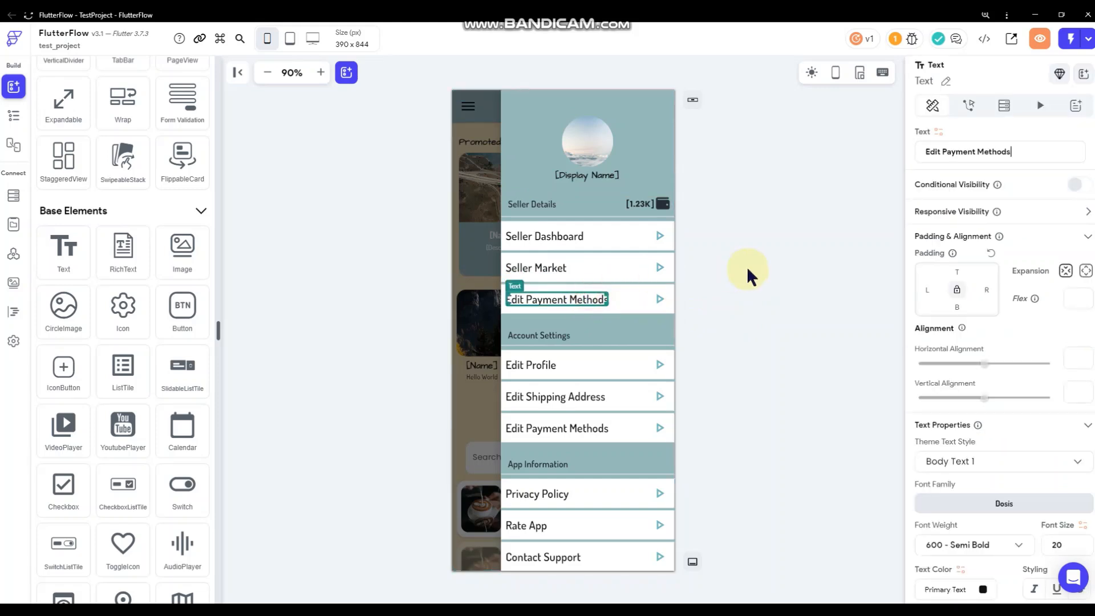
key("ctrl+a")
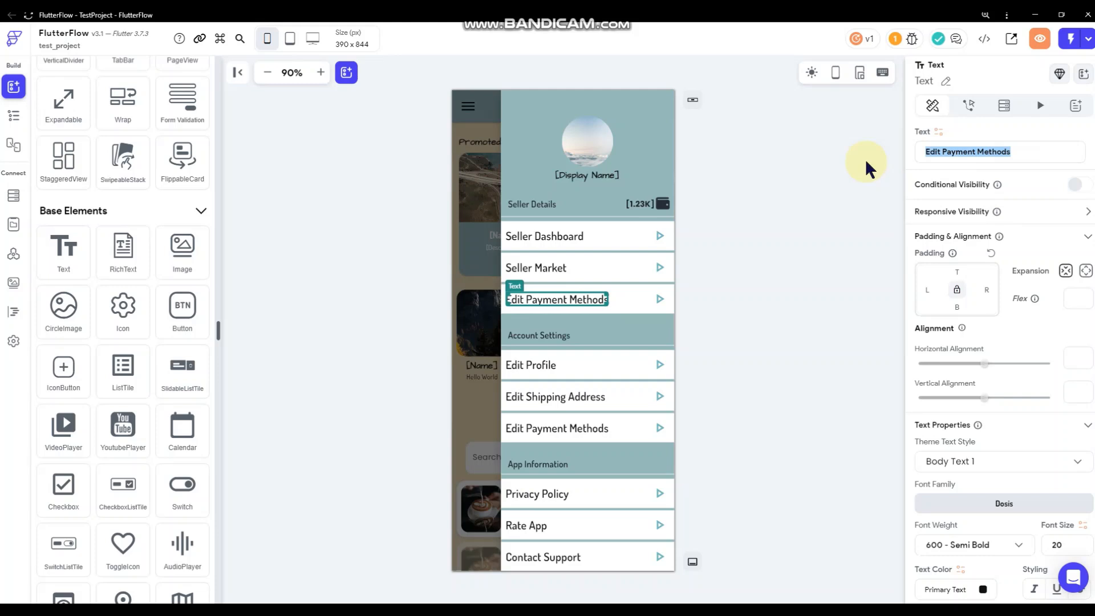
type("Seller Wallet")
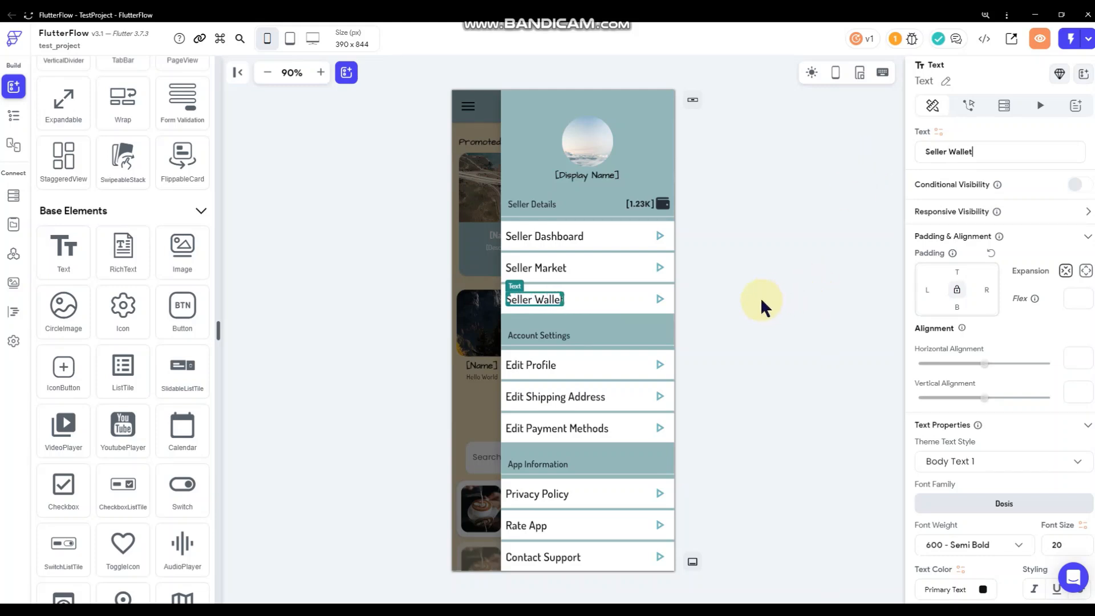
Duplicate the Seller Wallet row and relabel the copy 'Market Advertising'.
left_click(670, 312)
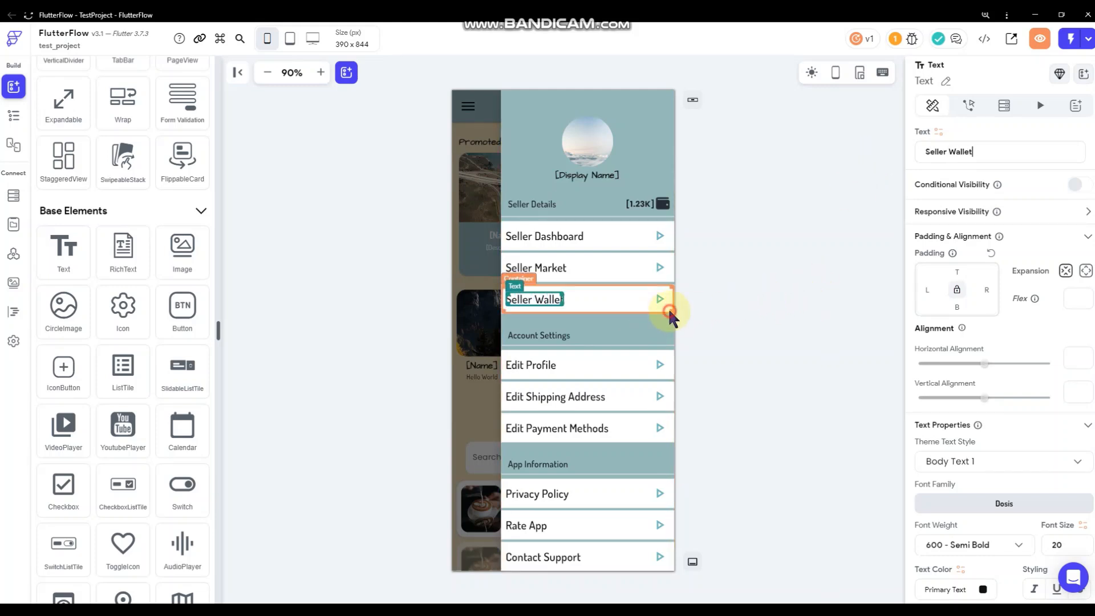
right_click(670, 312)
left_click(736, 221)
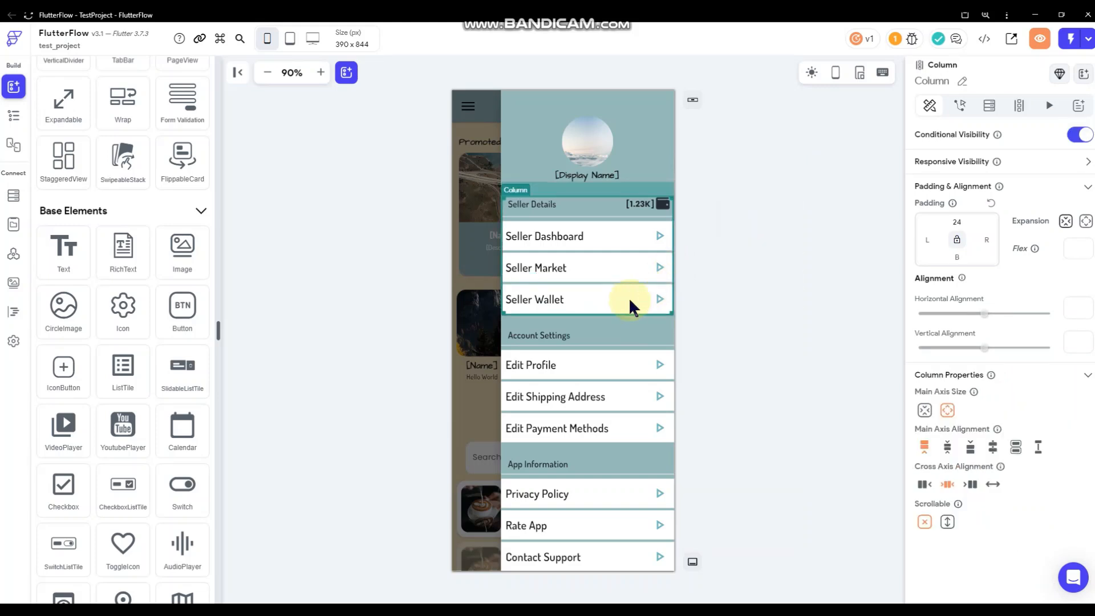
left_click(565, 329)
left_click(987, 151)
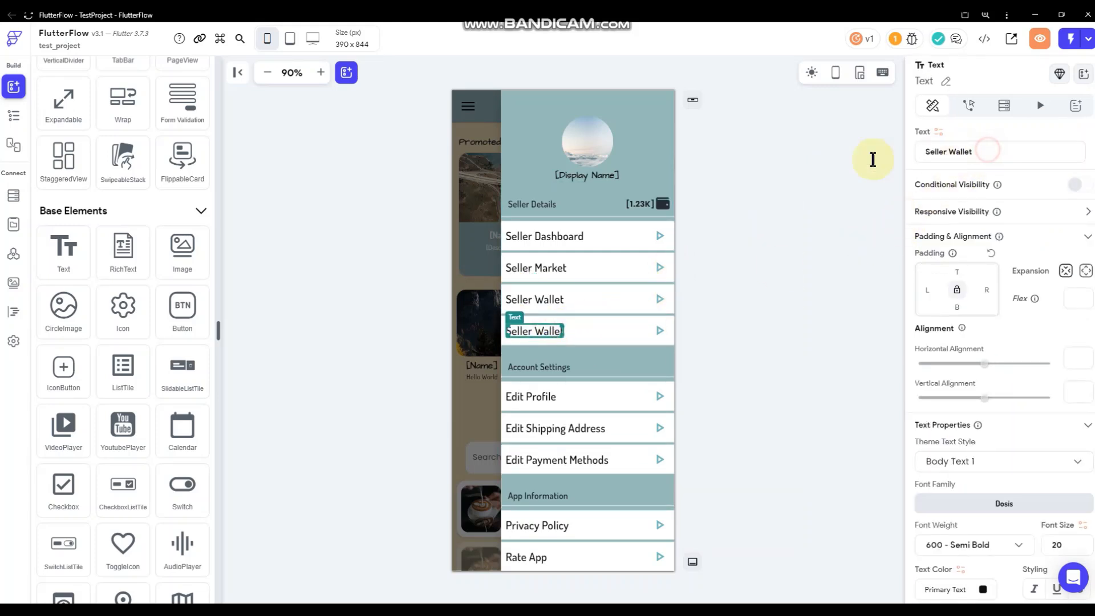
key("ctrl+a")
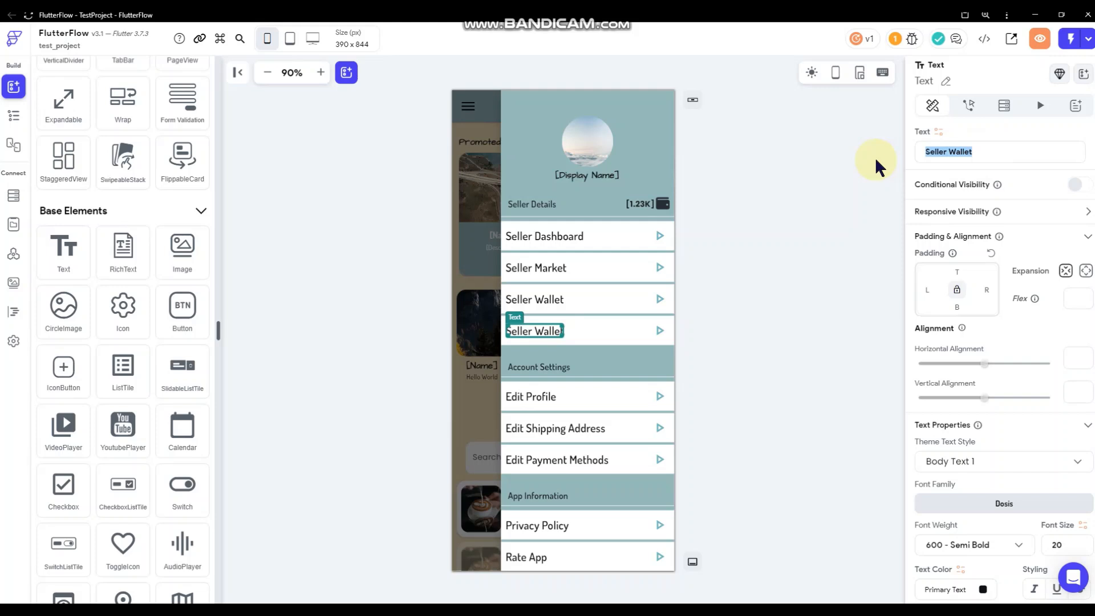
type("Market ")
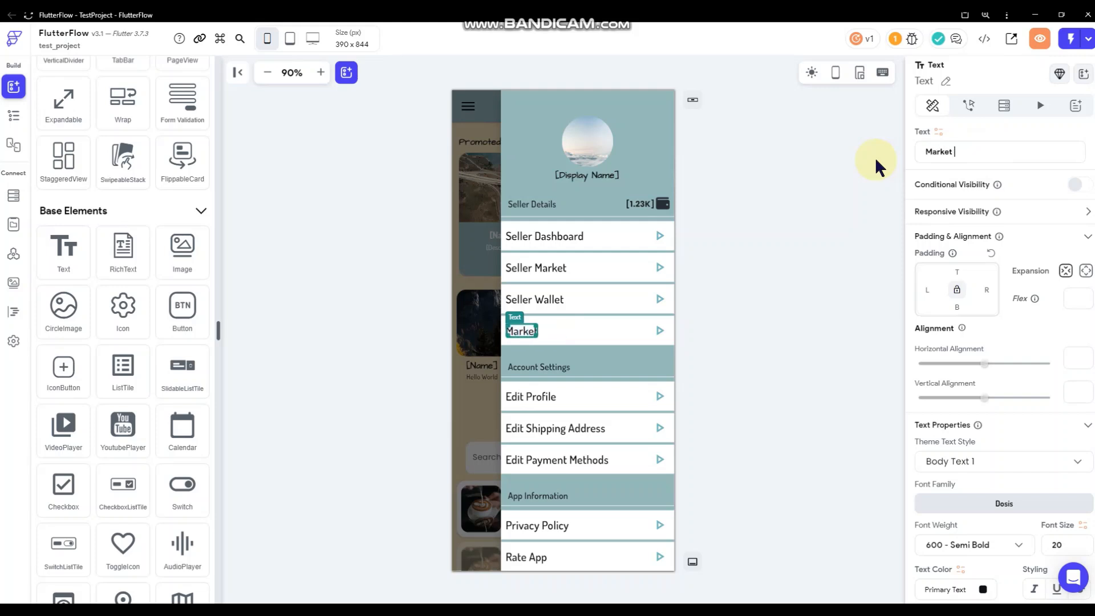
type("Advertis")
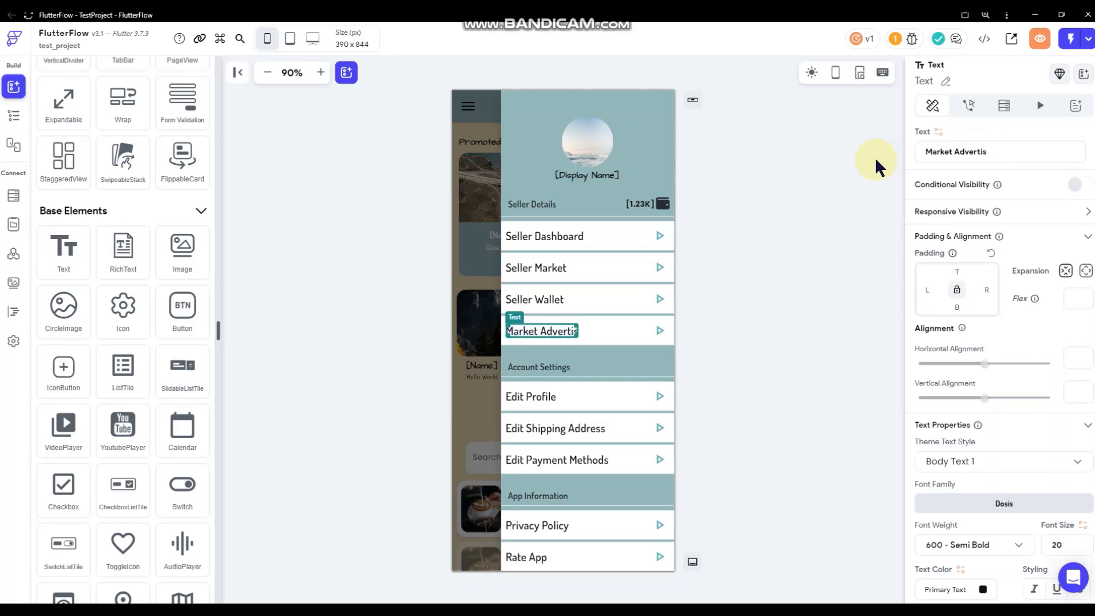
type("ing")
left_click(805, 313)
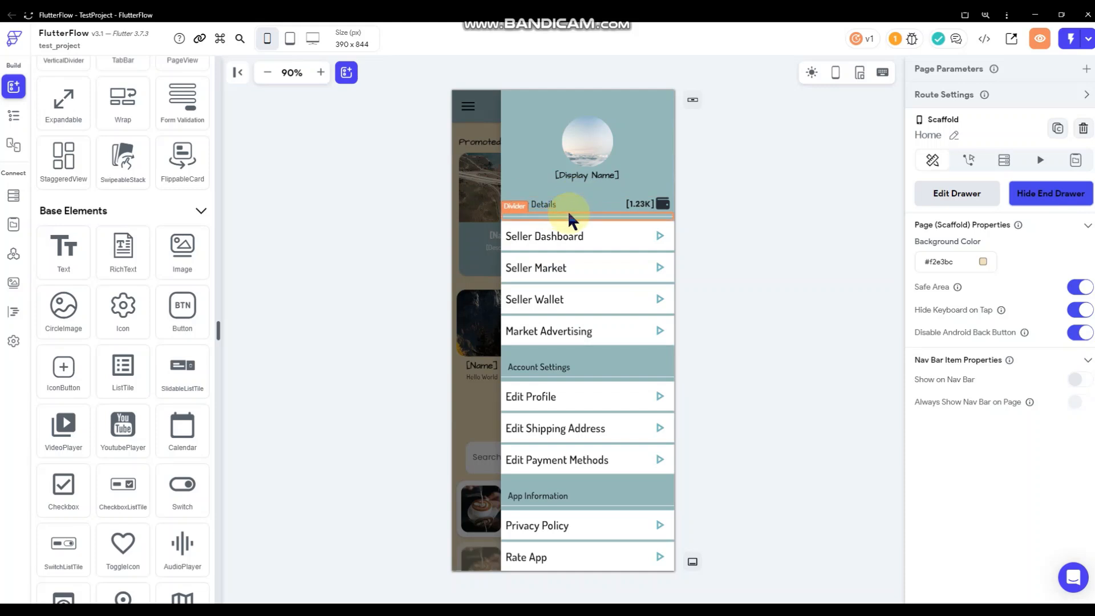
View the wallet row's layout properties, then select the drawer column holding the seller items.
left_click(660, 215)
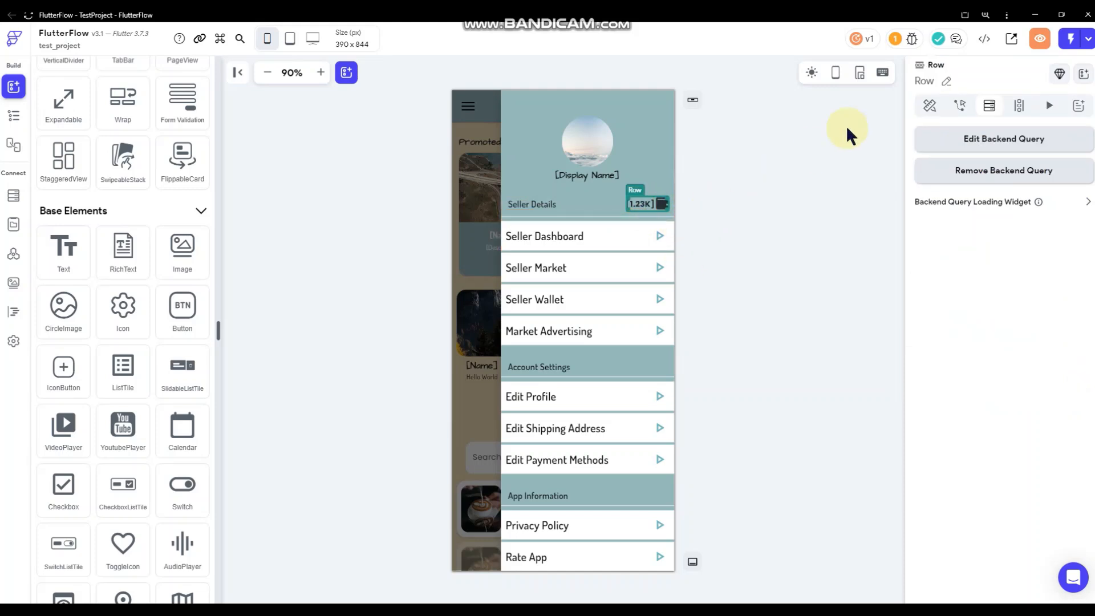
left_click(930, 105)
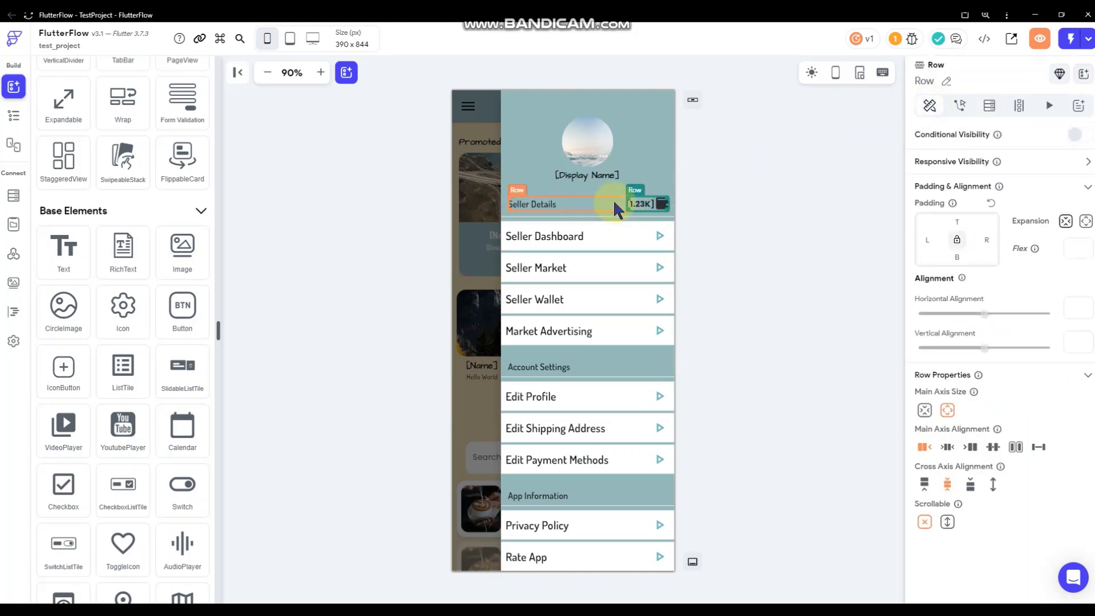
left_click(747, 252)
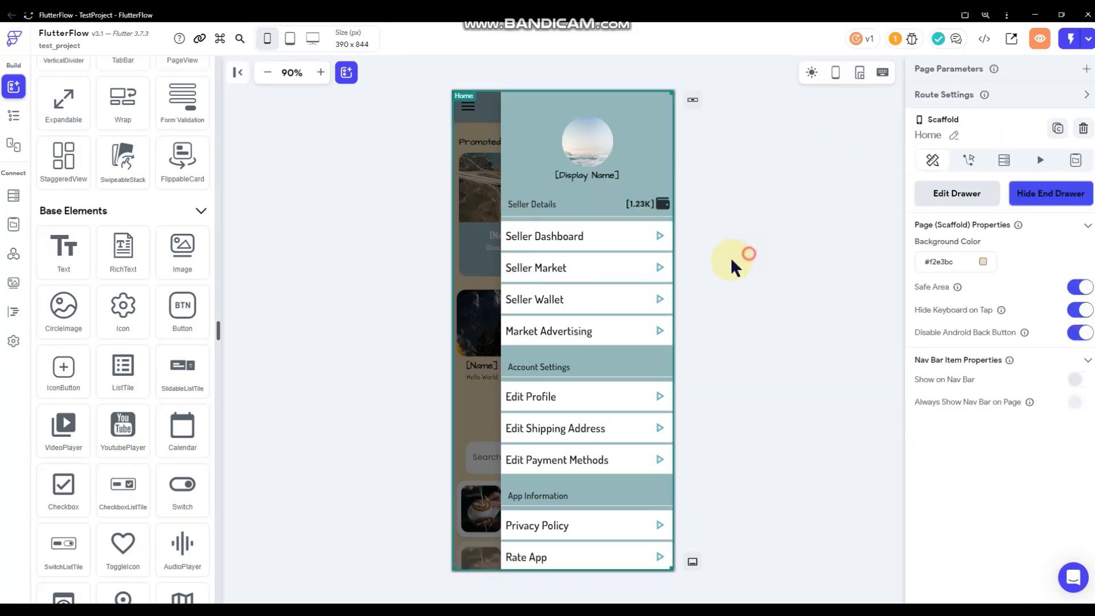
left_click(625, 314)
left_click(758, 222)
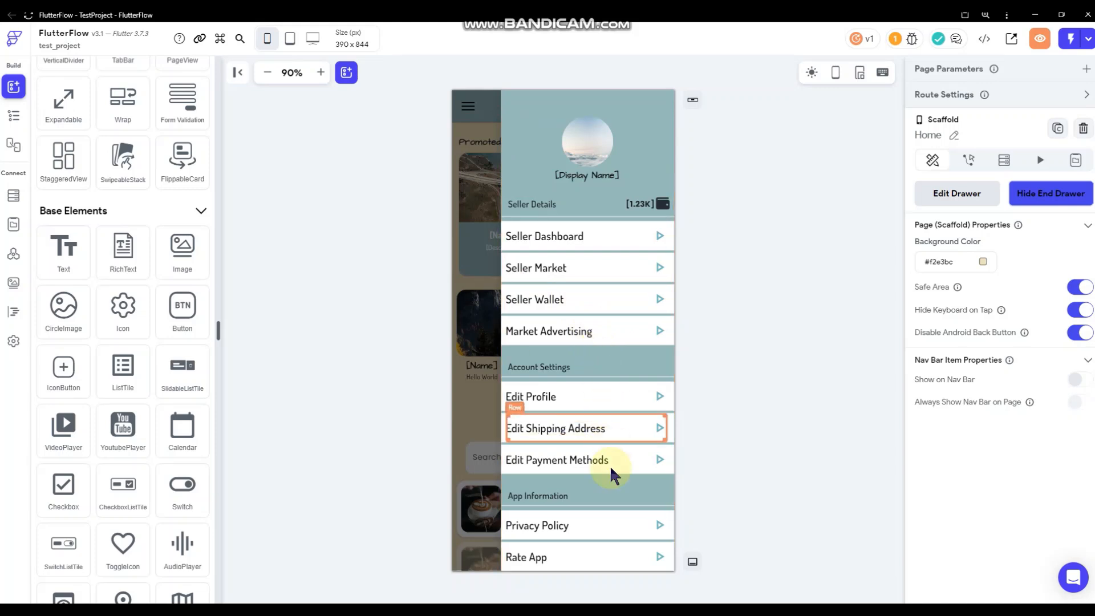
left_click(621, 475)
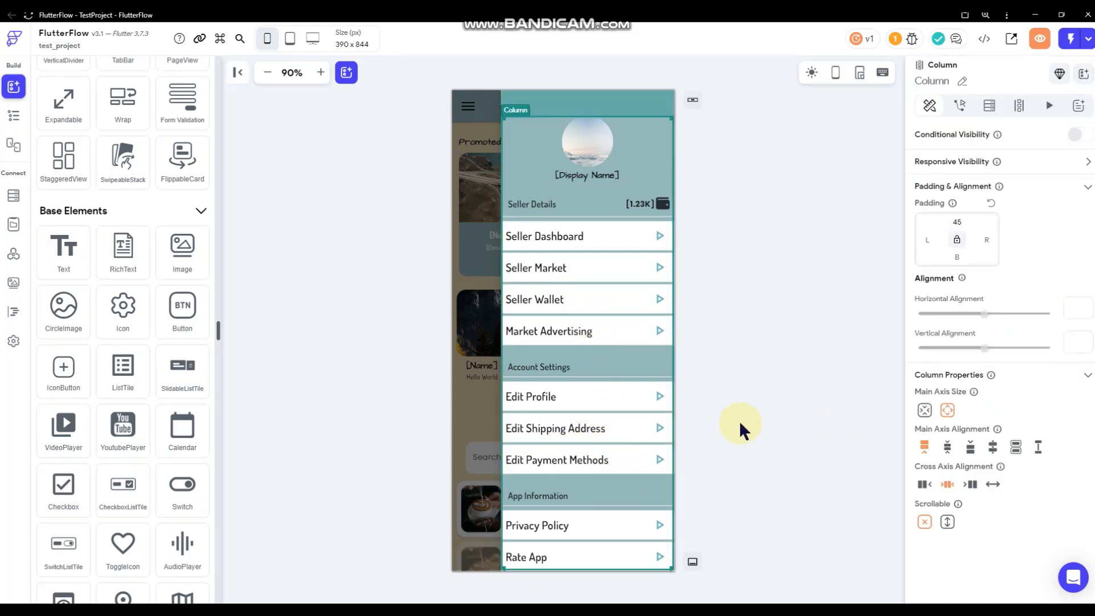
Set the drawer Column's Scrollable property to vertical and scroll through the drawer contents.
left_click(948, 522)
scroll(615, 435, "down", 1)
scroll(615, 437, "up", 1)
scroll(615, 437, "down", 1)
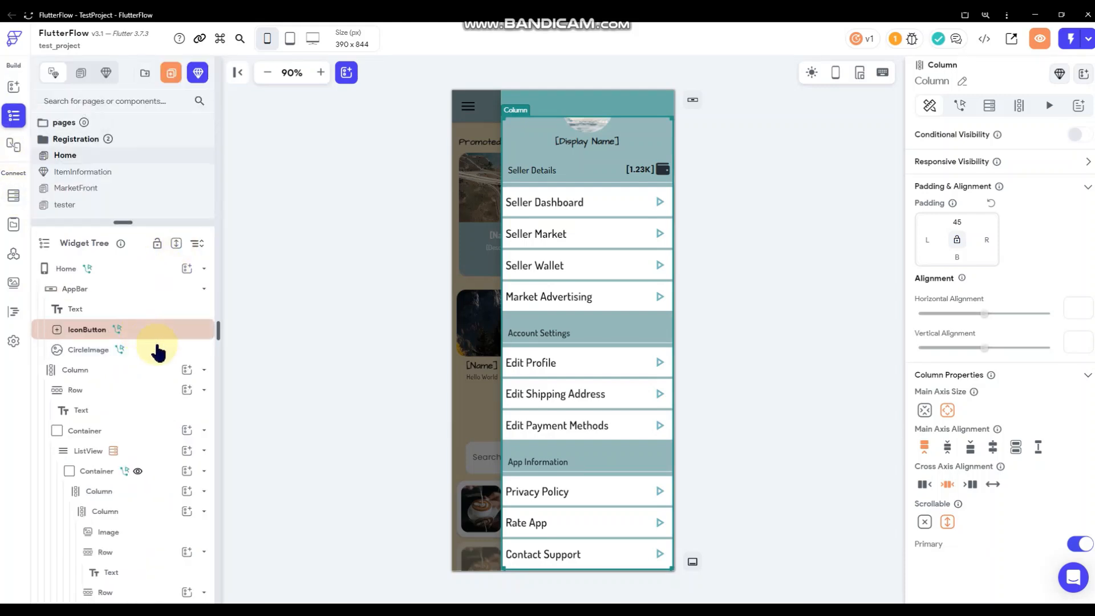
scroll(158, 354, "down", 10)
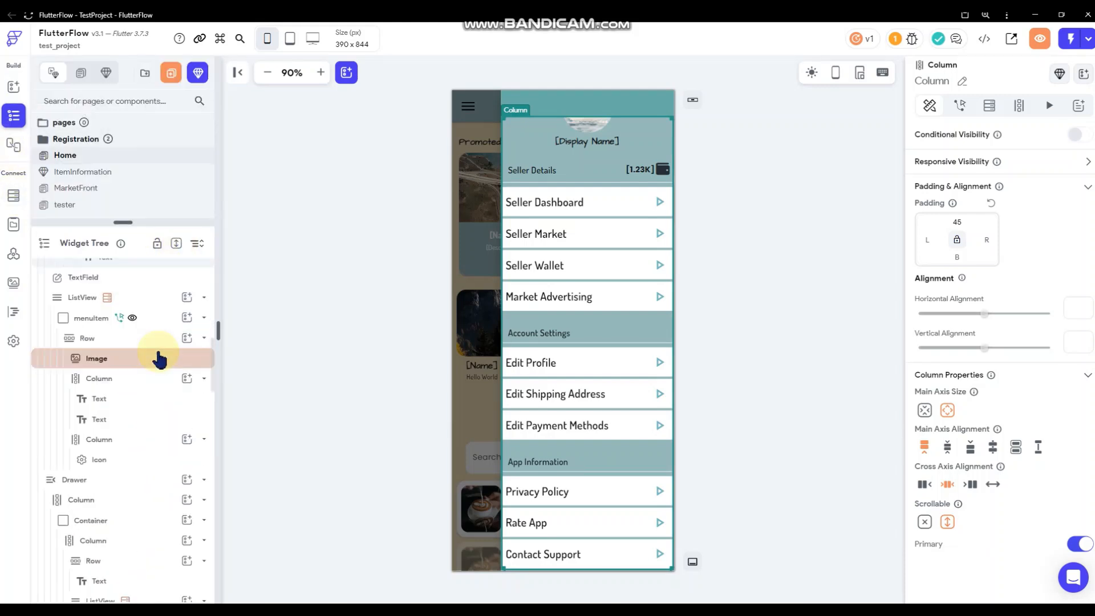
scroll(158, 359, "down", 5)
scroll(158, 359, "up", 3)
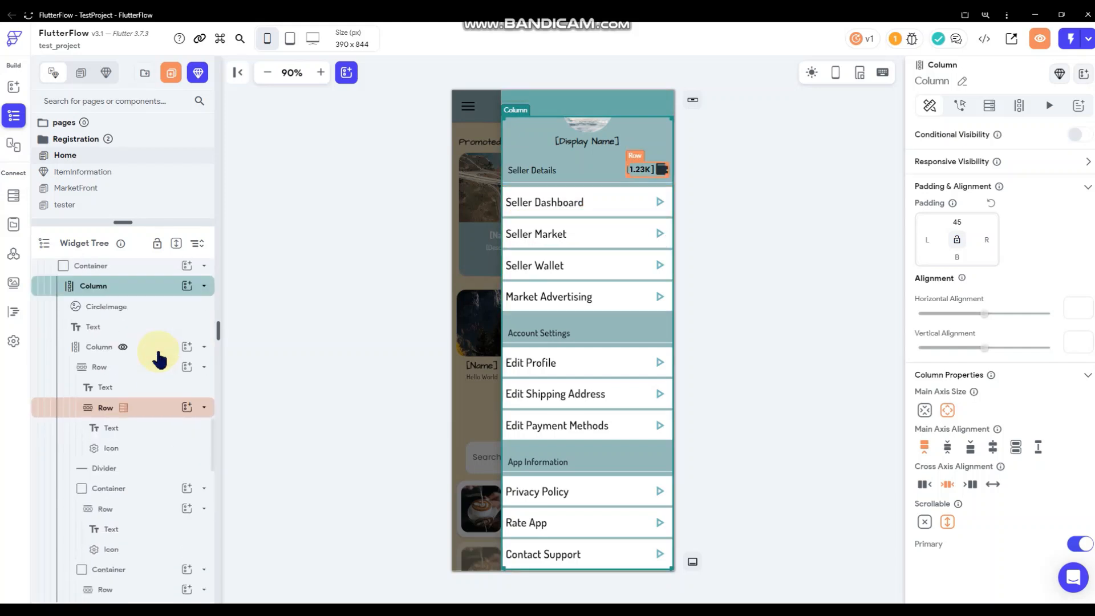
scroll(158, 358, "up", 2)
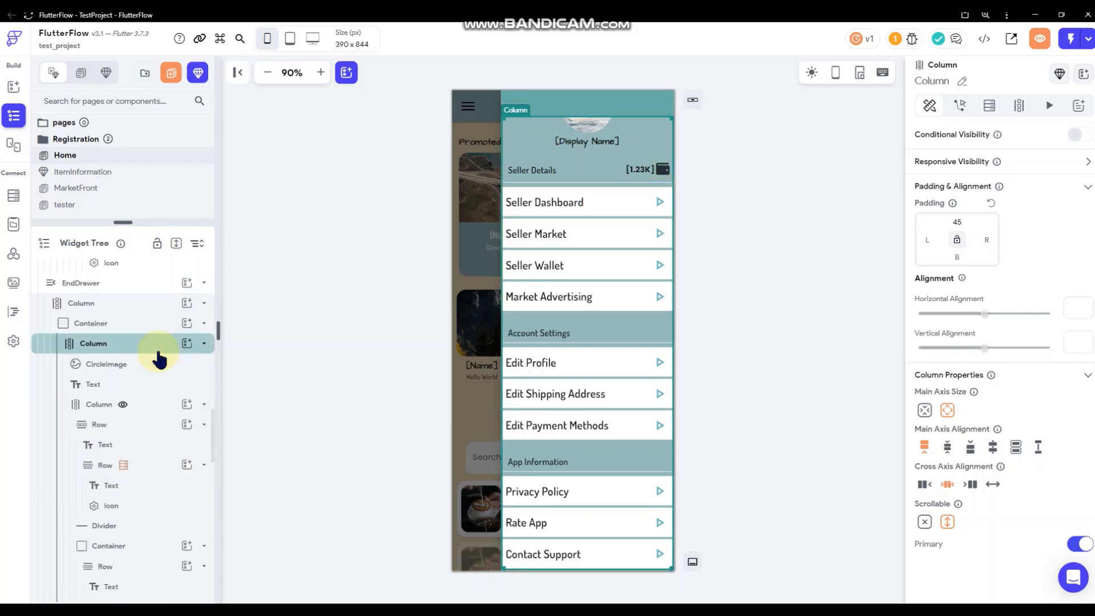
Check the EndDrawer's top-level Column in the Widget Tree, then deselect it.
left_click(135, 308)
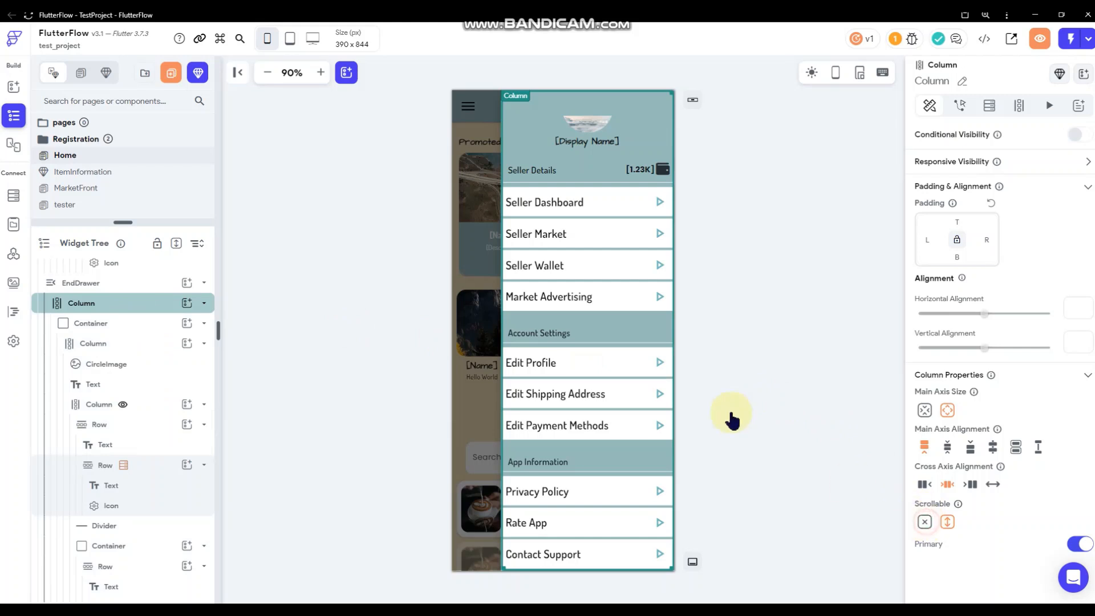
scroll(635, 365, "up", 2)
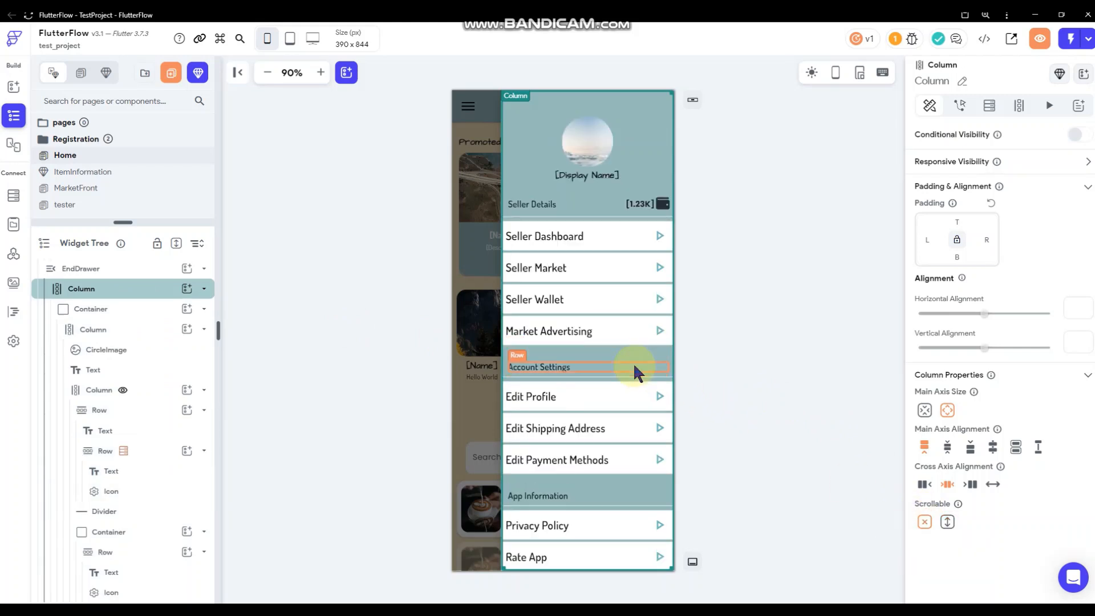
scroll(633, 363, "down", 1)
scroll(634, 362, "up", 1)
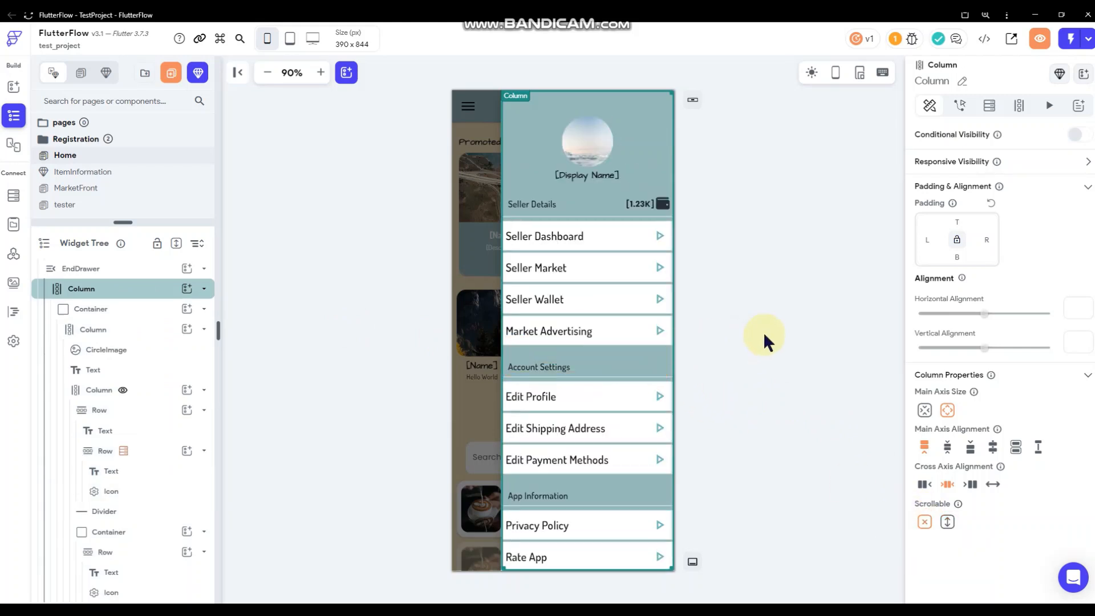
left_click(799, 310)
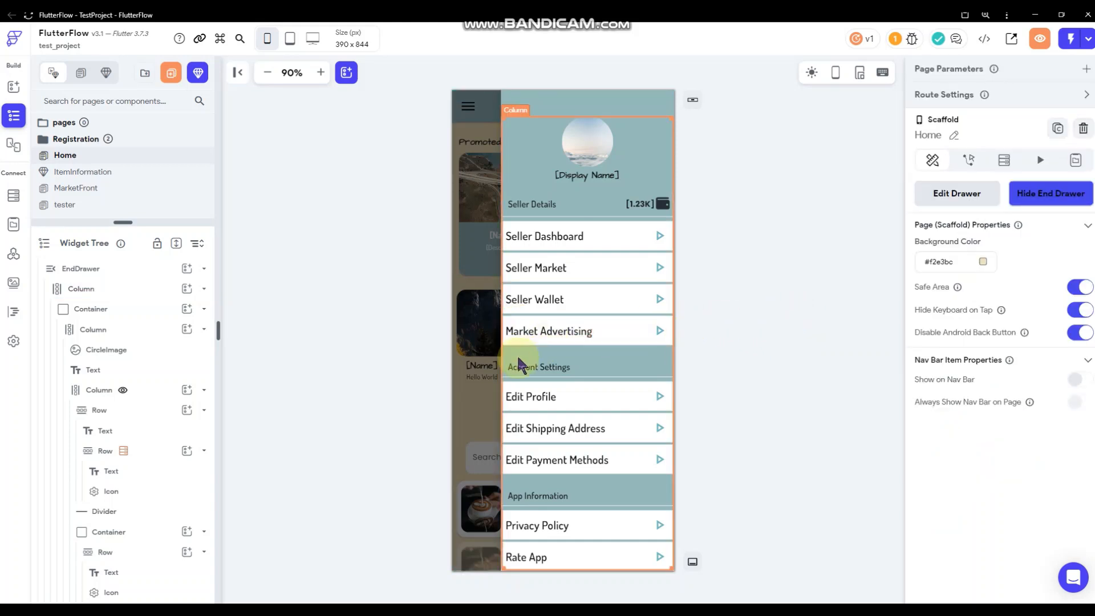